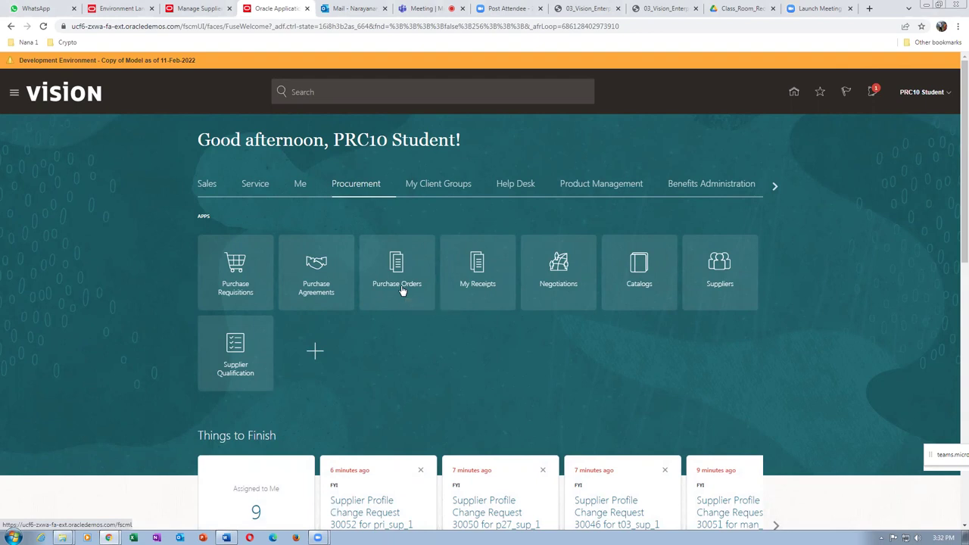
# Open the Purchase Orders work area and start creating a new agreement.
pyautogui.click(402, 292)
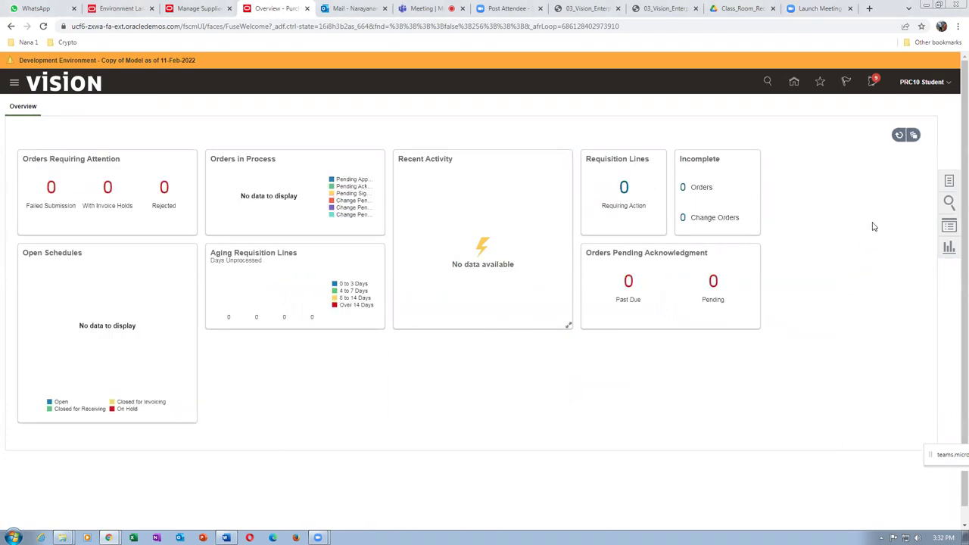
pyautogui.click(949, 184)
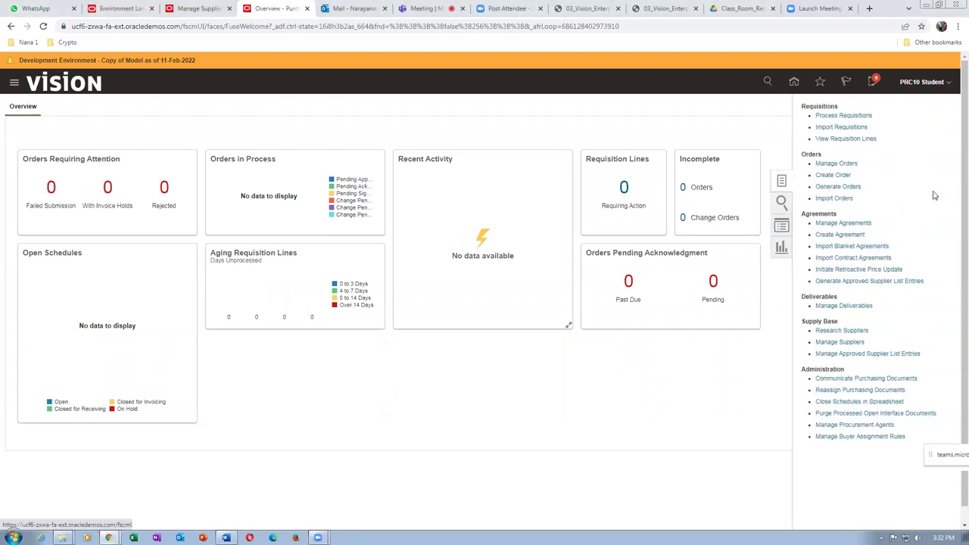
pyautogui.click(843, 235)
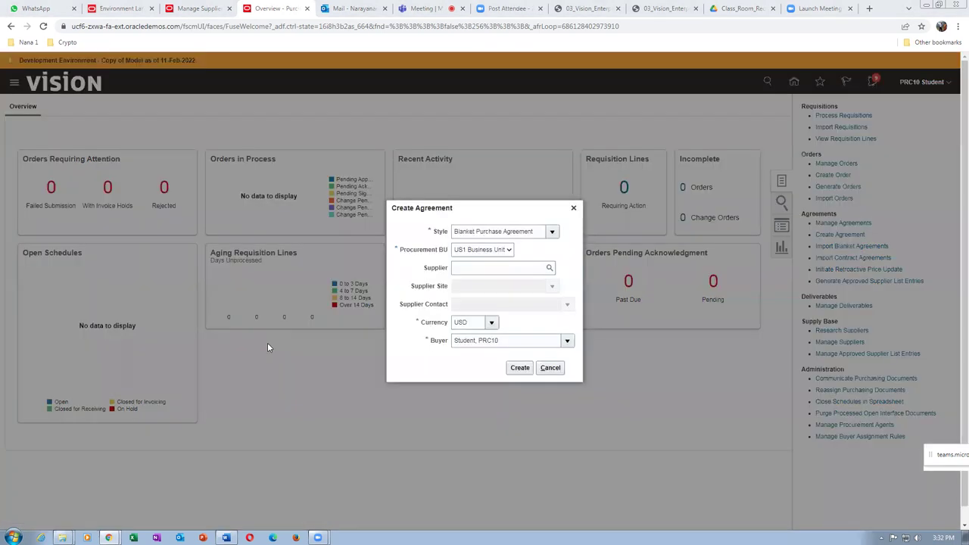
# Set the new agreement's supplier to t01_sup_1.
pyautogui.click(473, 267)
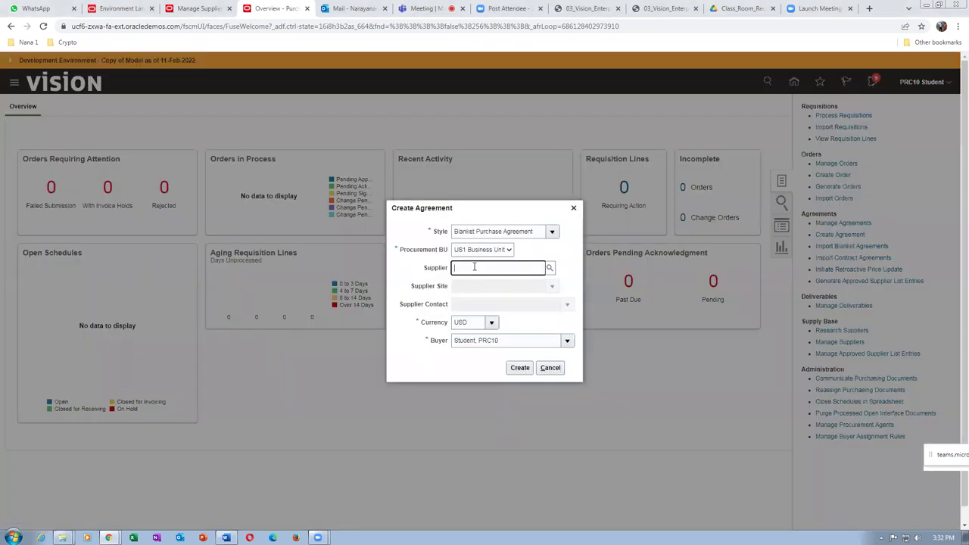
pyautogui.write('t01')
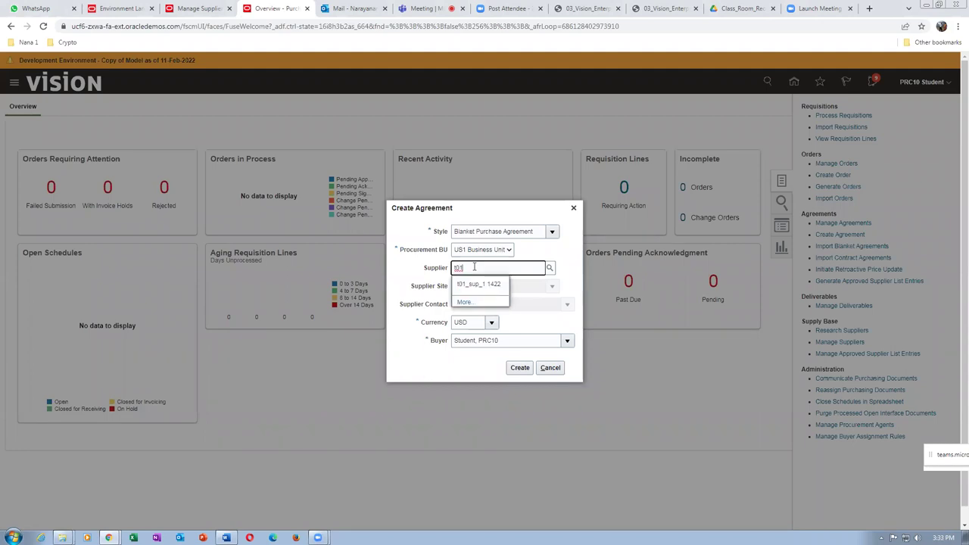
pyautogui.click(478, 284)
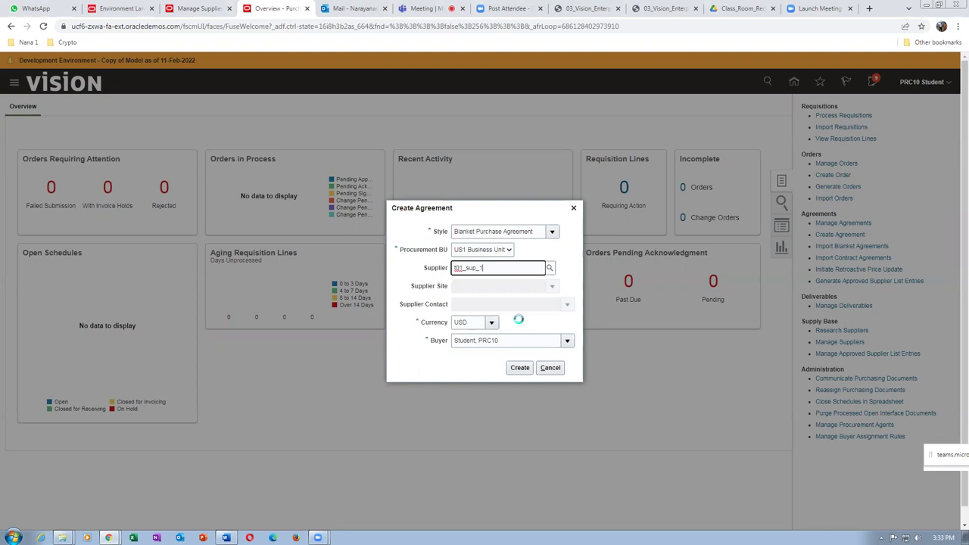
# Try a15_sup_1 and c07_sup_1 as the agreement's supplier to check the default site and contact of each.
pyautogui.moveTo(497, 267); pyautogui.dragTo(430, 263)
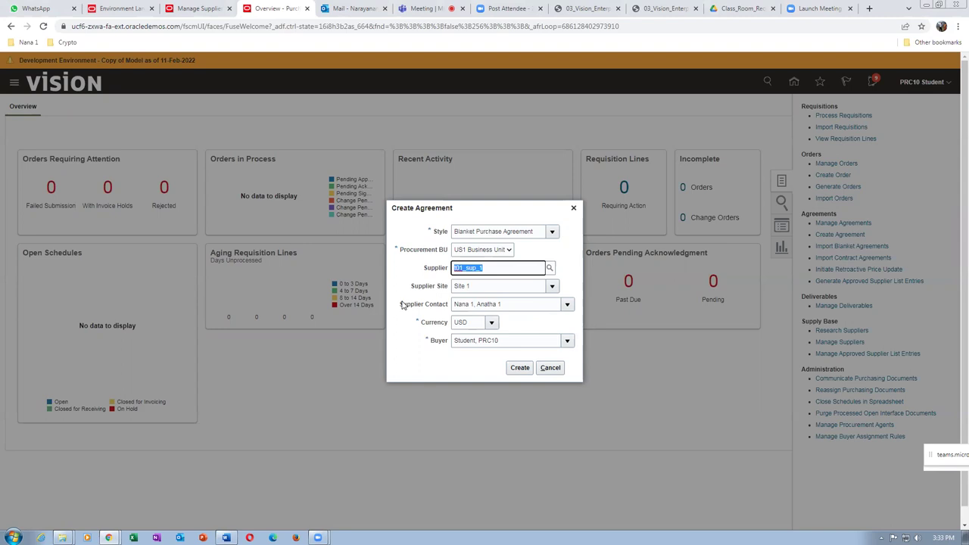
pyautogui.write('a15')
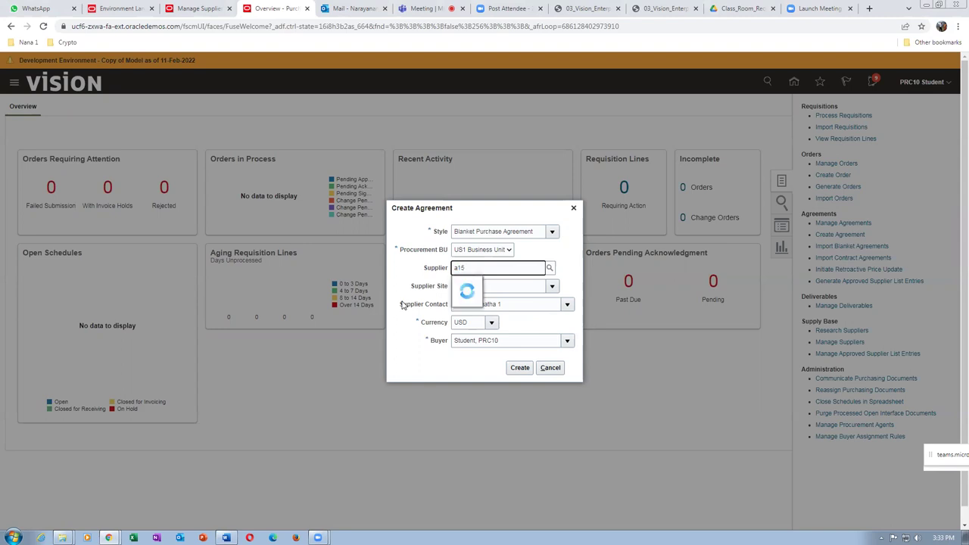
pyautogui.click(487, 285)
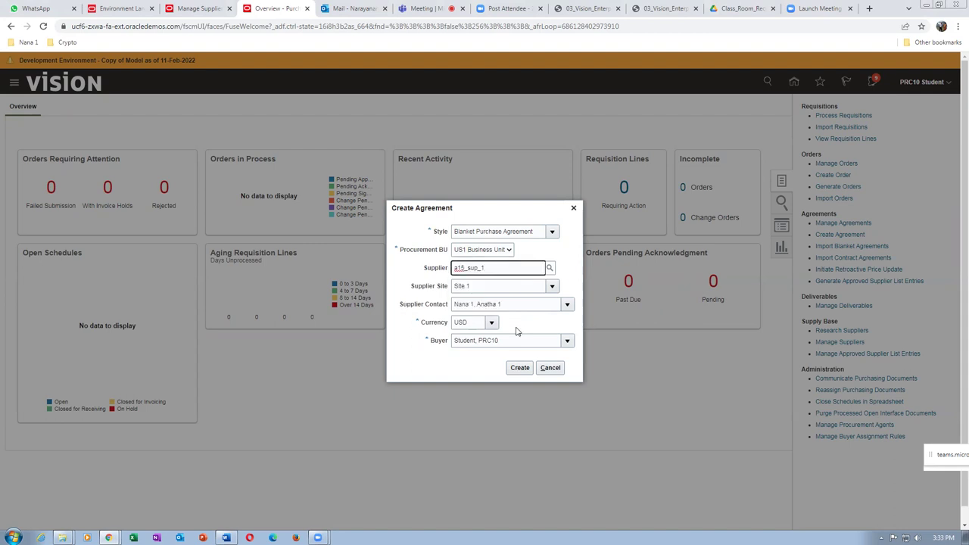
pyautogui.doubleClick(501, 271)
pyautogui.write('c')
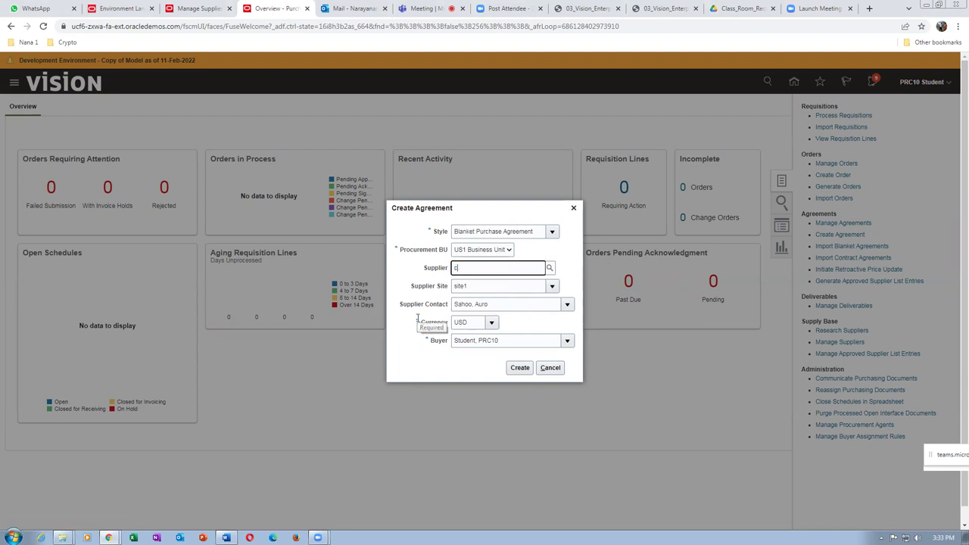
pyautogui.write('07')
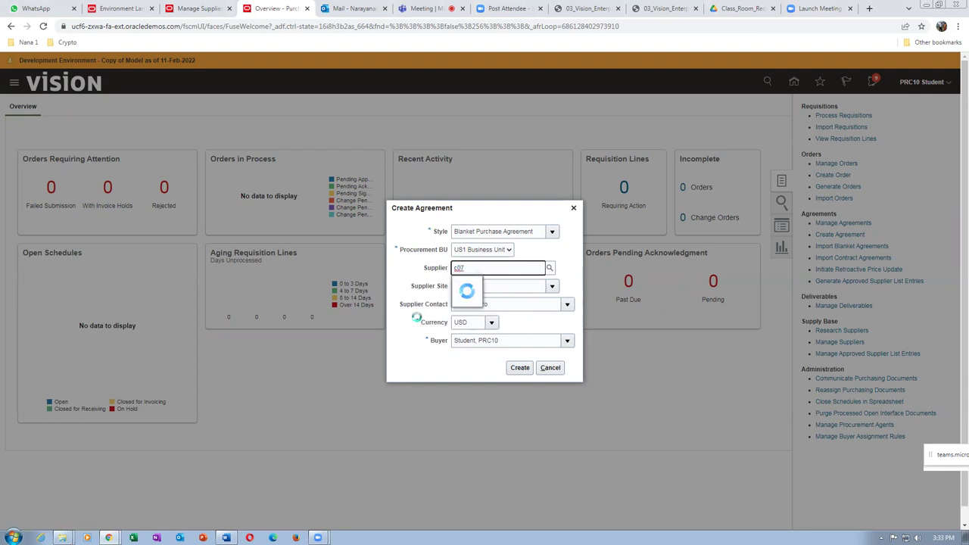
pyautogui.click(473, 286)
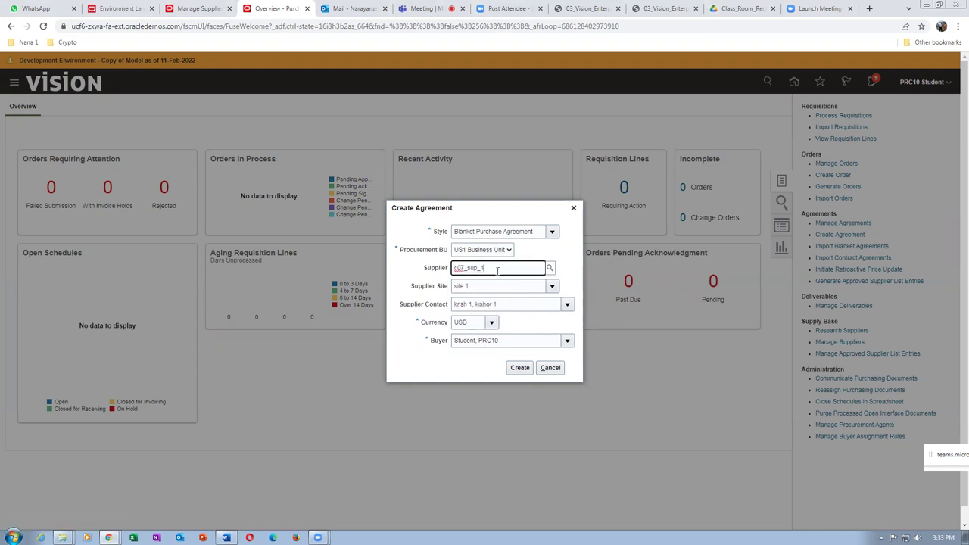
# Try man_sup_1 and p27_sup_1 as the agreement's supplier, and reselect t01_sup_1.
pyautogui.moveTo(495, 268); pyautogui.dragTo(454, 280)
pyautogui.write('man')
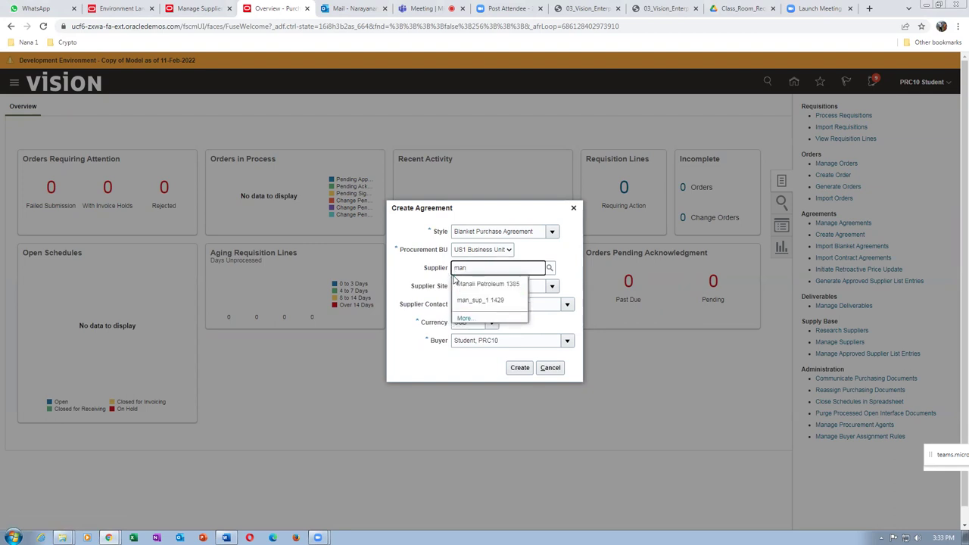
pyautogui.click(485, 303)
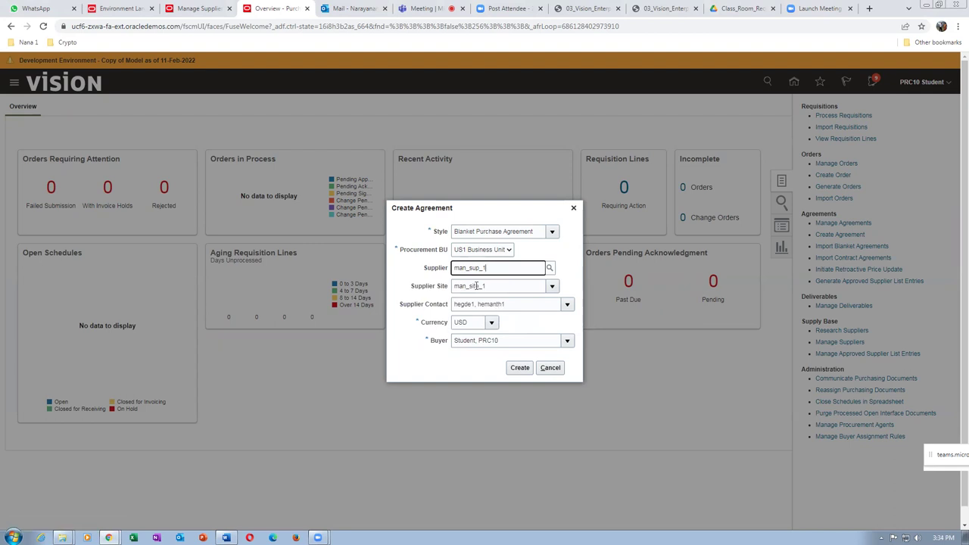
pyautogui.moveTo(492, 268); pyautogui.dragTo(441, 278)
pyautogui.write('p27')
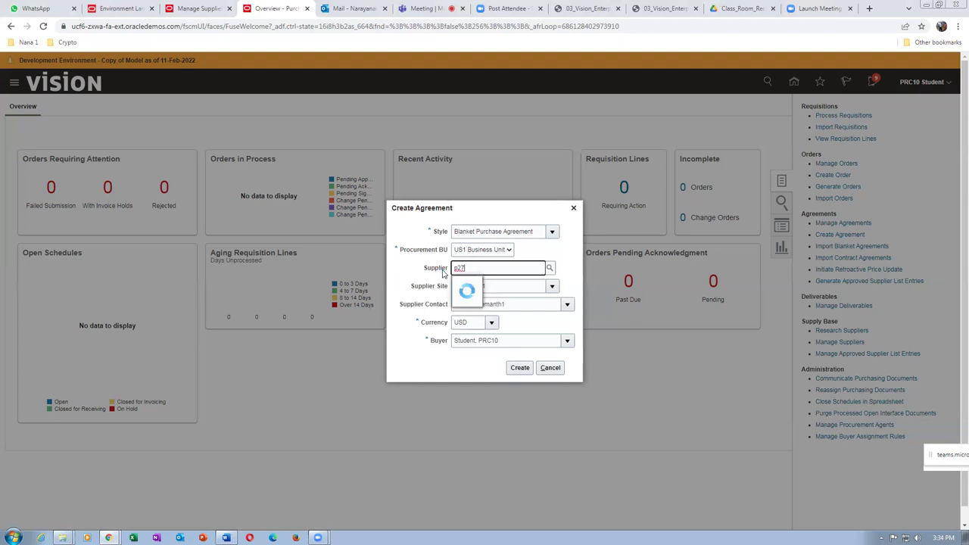
pyautogui.click(474, 285)
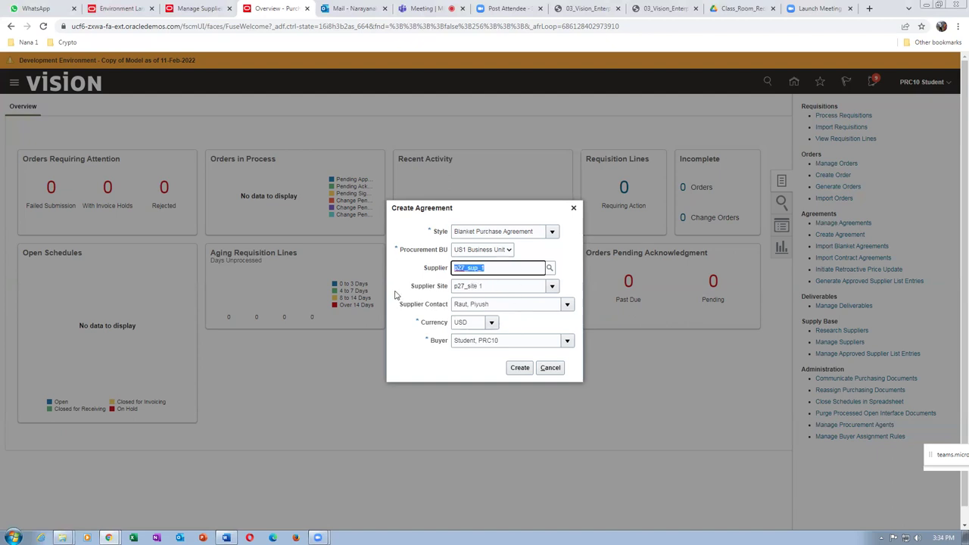
pyautogui.write('t01')
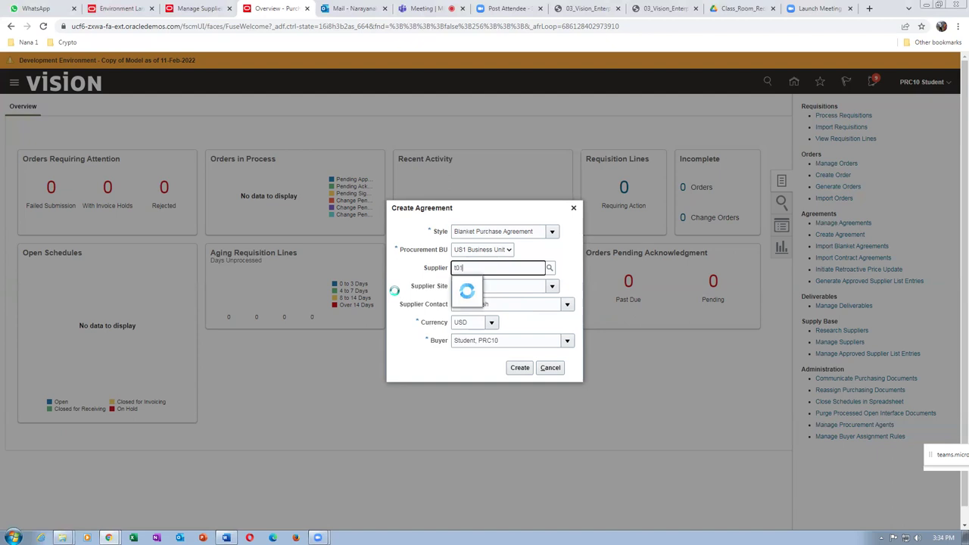
pyautogui.click(490, 284)
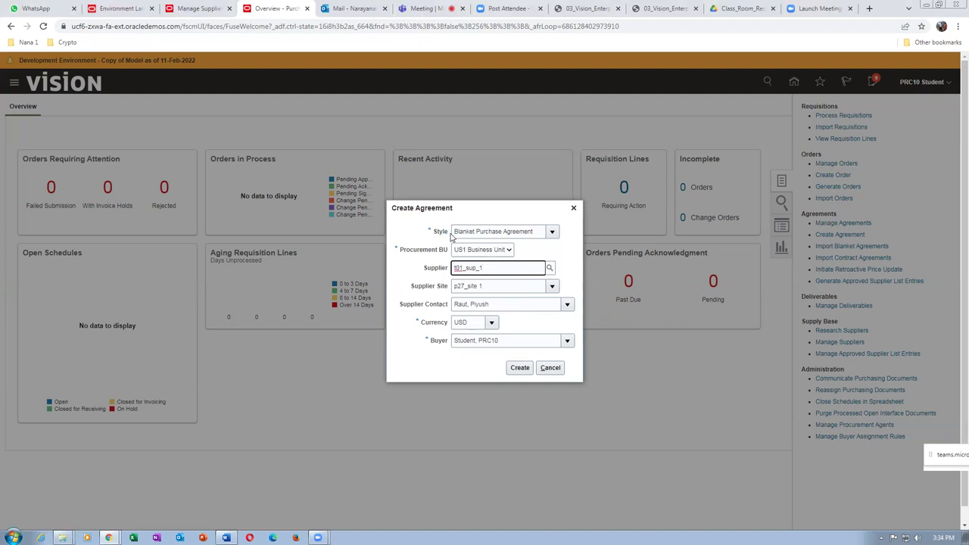
# Set the agreement style to Contract Purchase Agreement and create the agreement.
pyautogui.click(552, 234)
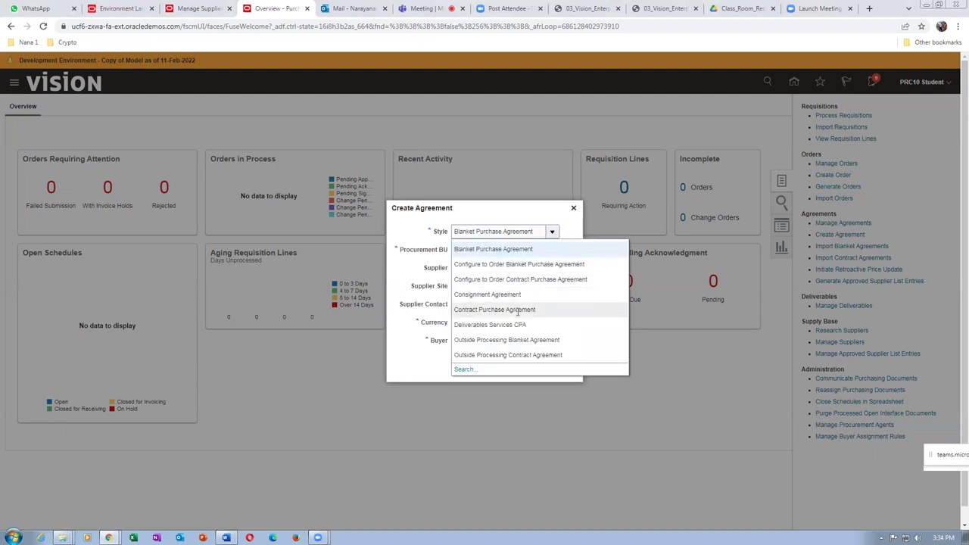
pyautogui.press('Escape')
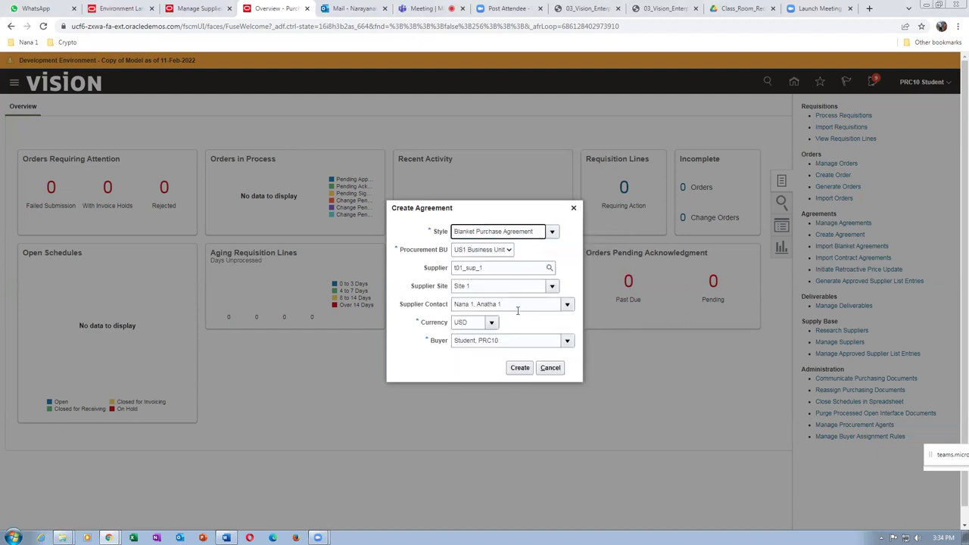
pyautogui.press('Down')
pyautogui.click(516, 370)
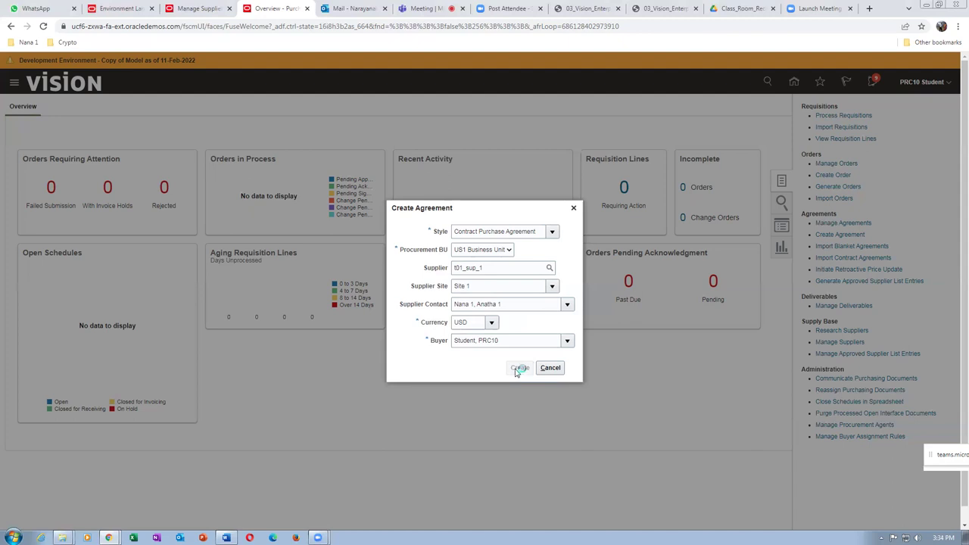
# Open Notepad, note "CPA" with the new agreement's number, and return to the agreement in the browser.
pyautogui.click(14, 537)
pyautogui.write('notepad')
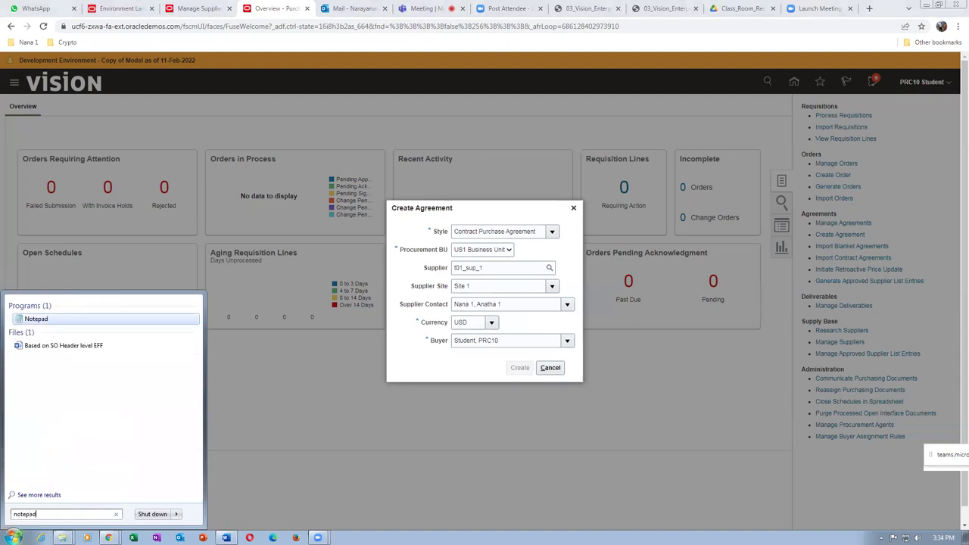
pyautogui.press('Return')
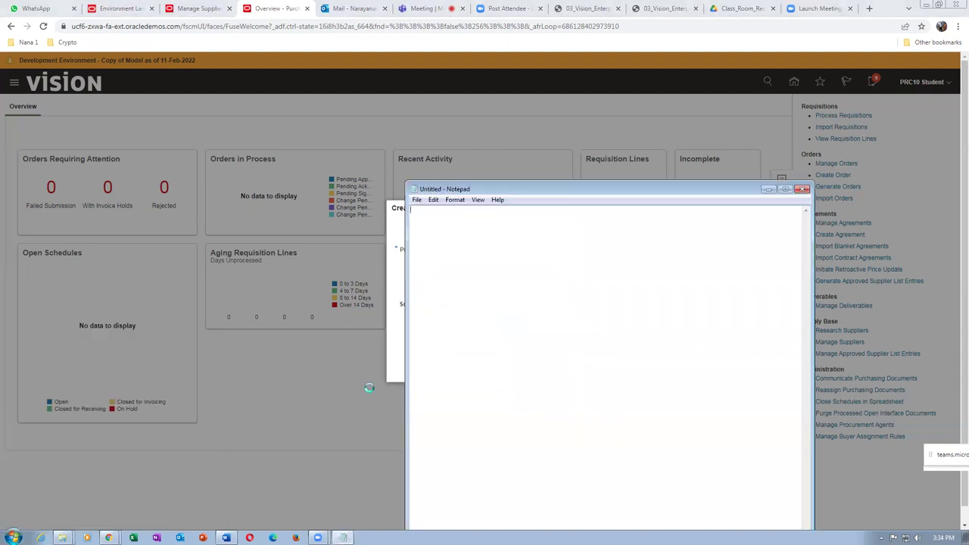
pyautogui.moveTo(567, 195); pyautogui.dragTo(705, 307)
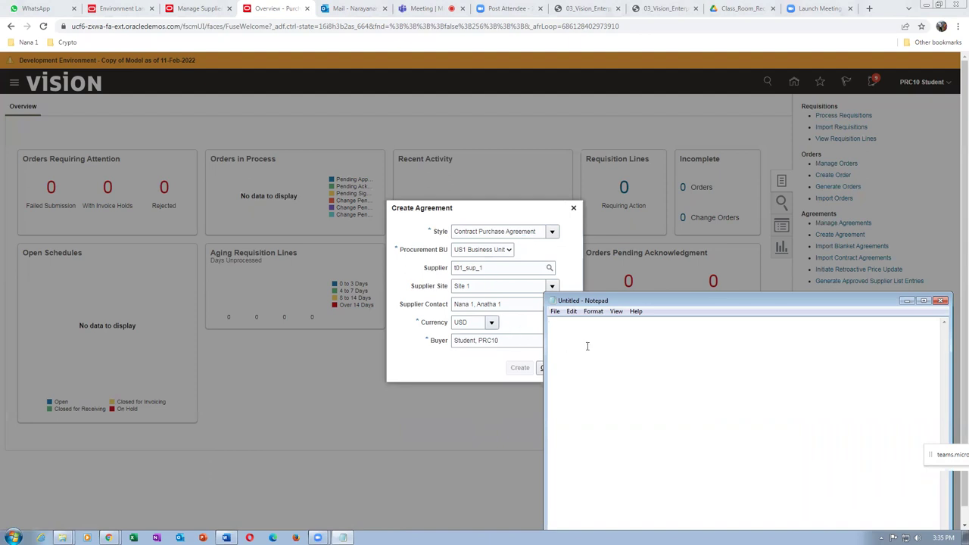
pyautogui.write('CPA')
pyautogui.moveTo(606, 300); pyautogui.dragTo(650, 261)
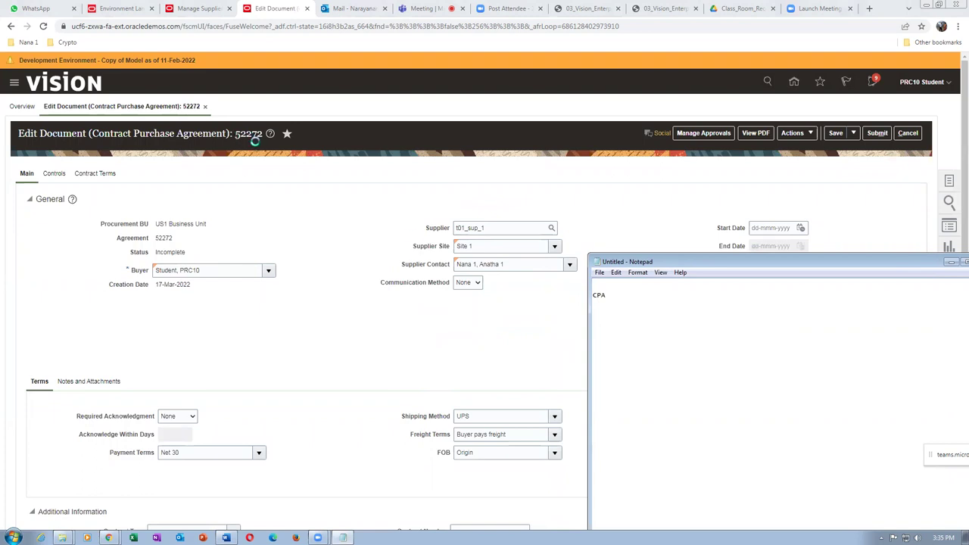
pyautogui.write('52272')
pyautogui.click(384, 358)
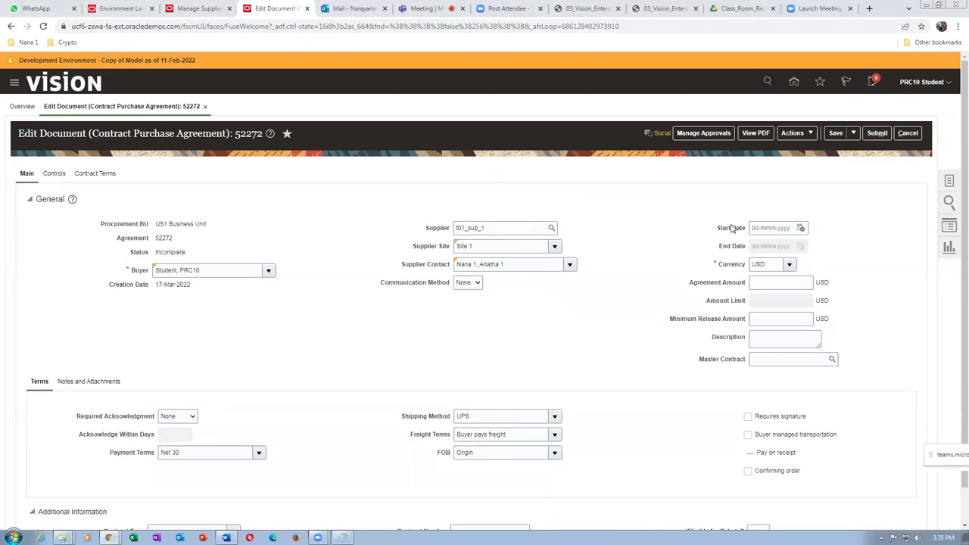
# Set the agreement's start date to 17-Mar-2022 and its end date to 17-Mar-2023.
pyautogui.click(800, 228)
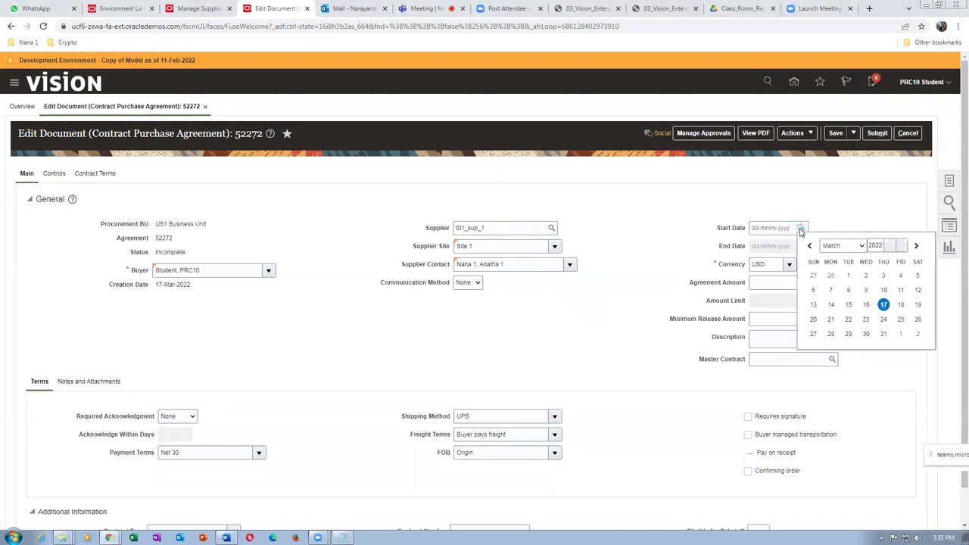
pyautogui.click(883, 304)
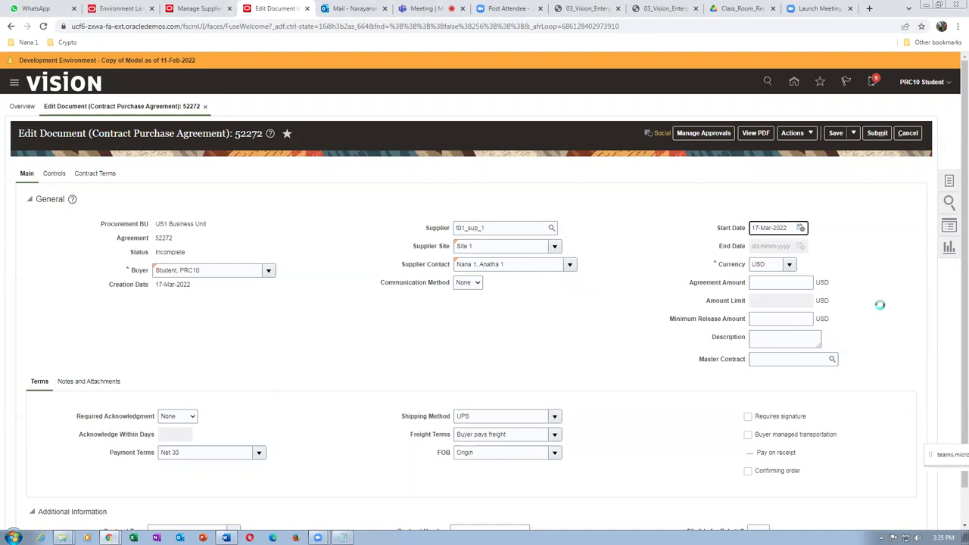
pyautogui.click(800, 247)
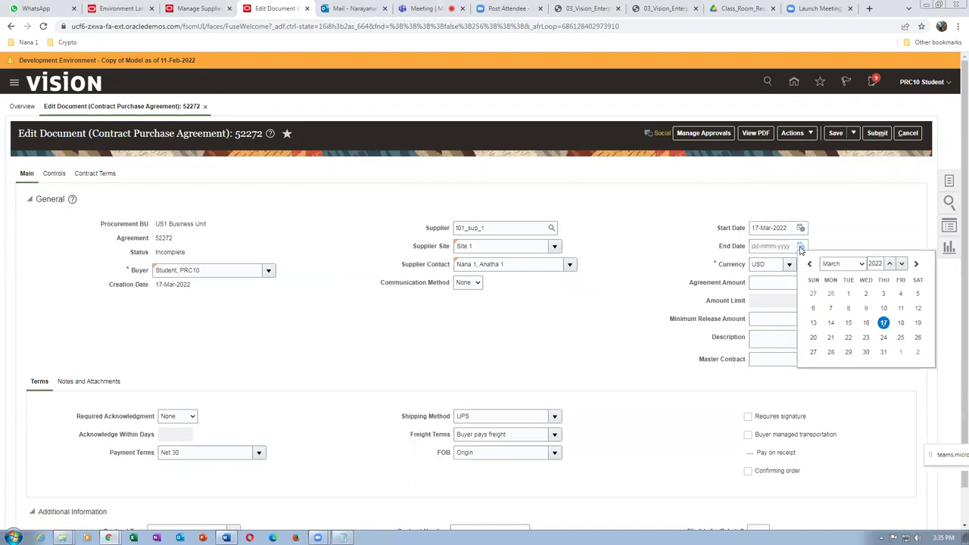
pyautogui.click(890, 264)
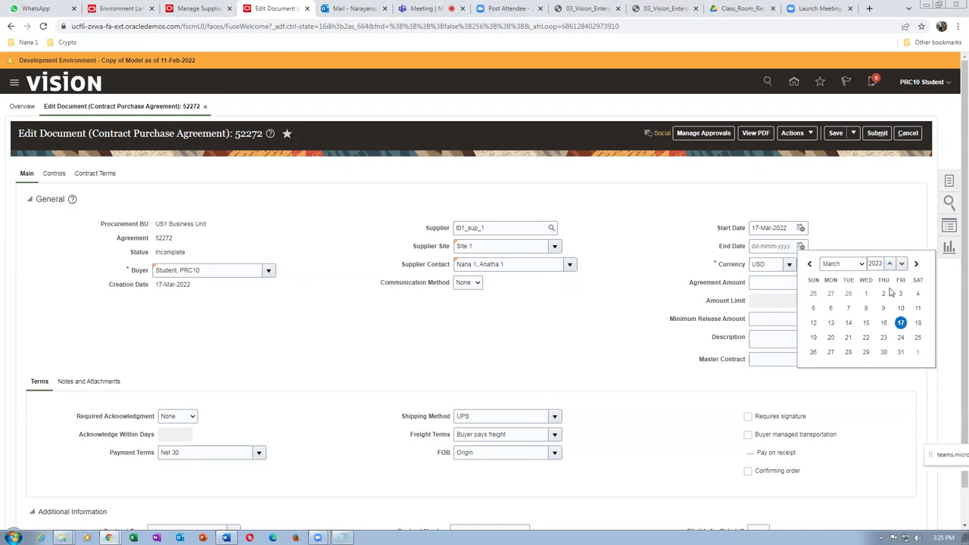
pyautogui.click(901, 322)
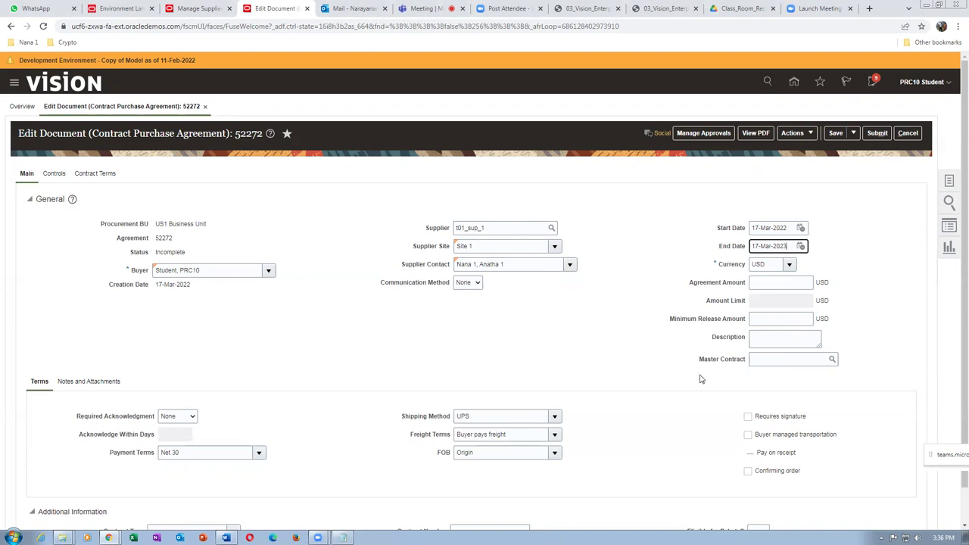
# Set the agreement amount to 1,000 USD.
pyautogui.click(756, 284)
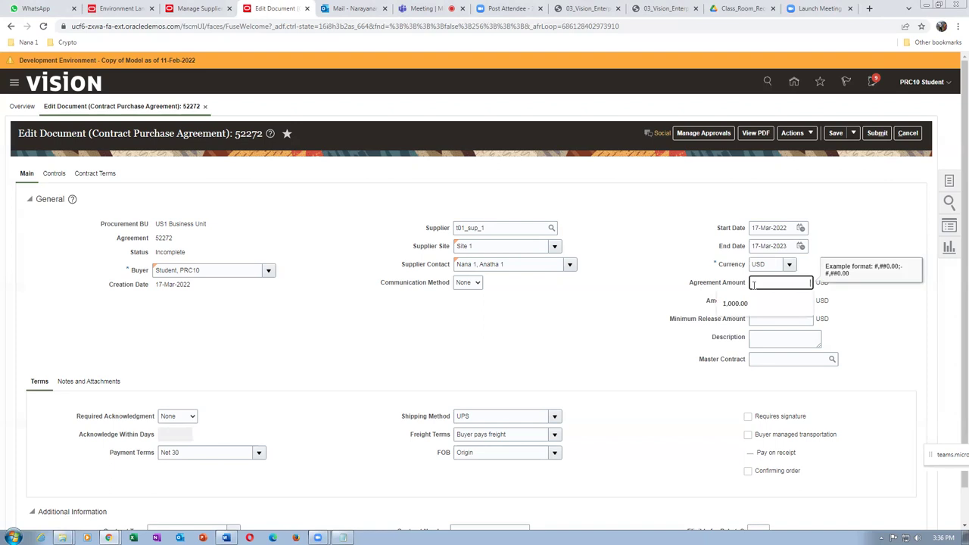
pyautogui.write('1,000')
pyautogui.press('Tab')
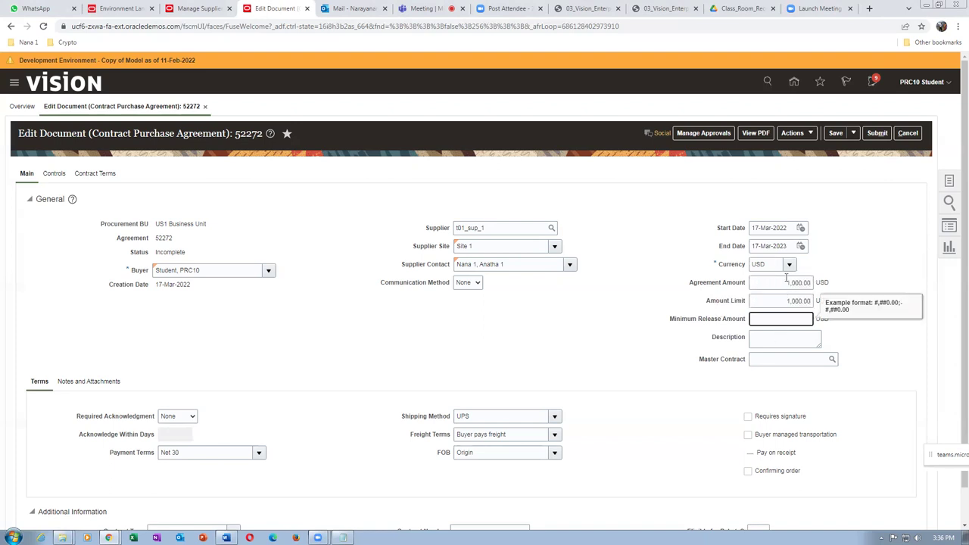
pyautogui.click(773, 228)
pyautogui.click(777, 246)
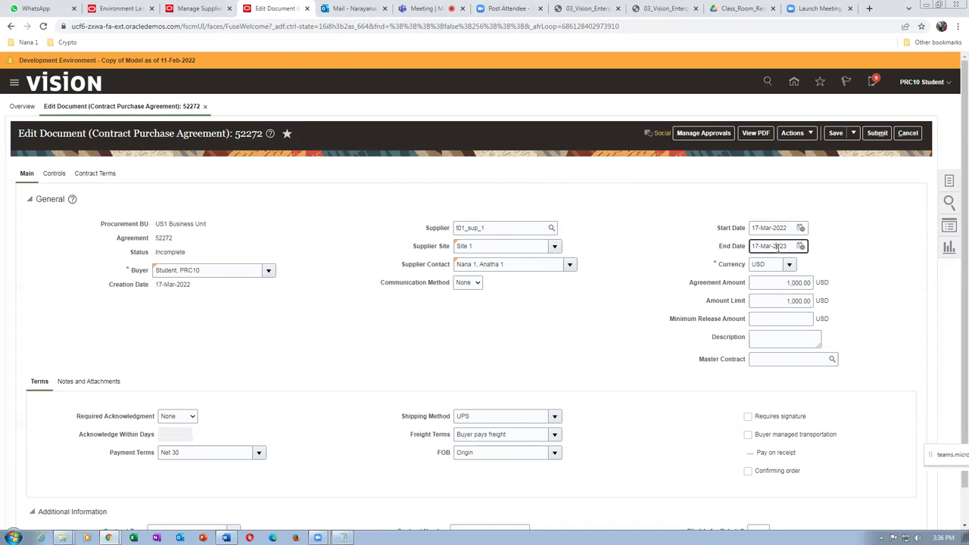
pyautogui.click(786, 284)
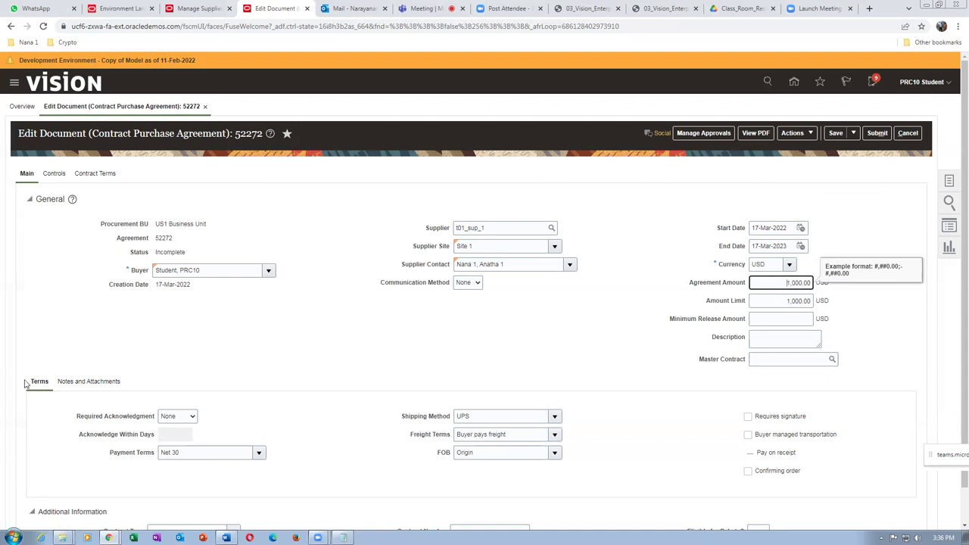
# Check the UPS shipping method and set the agreement's freight terms to Vendor Pays Freight.
pyautogui.click(473, 416)
pyautogui.doubleClick(465, 416)
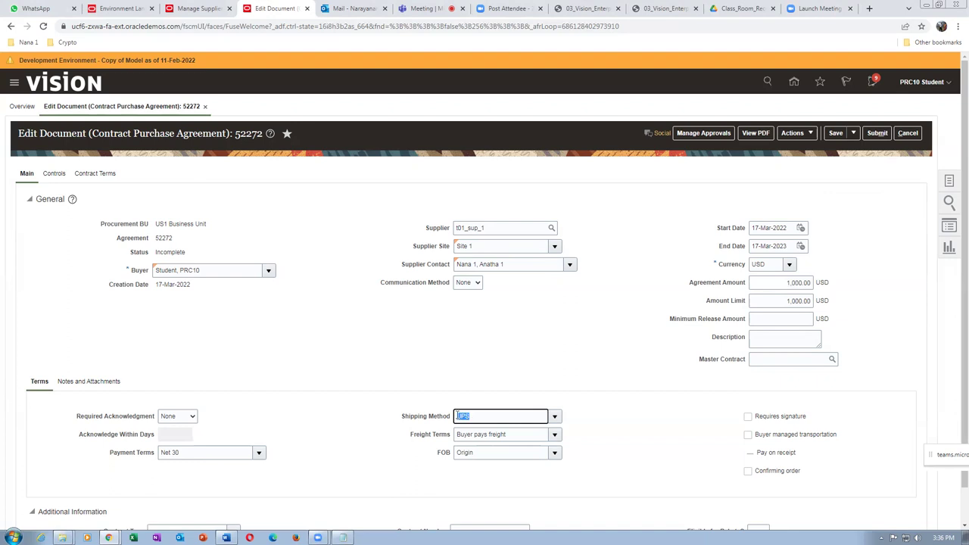
pyautogui.click(555, 436)
pyautogui.click(556, 437)
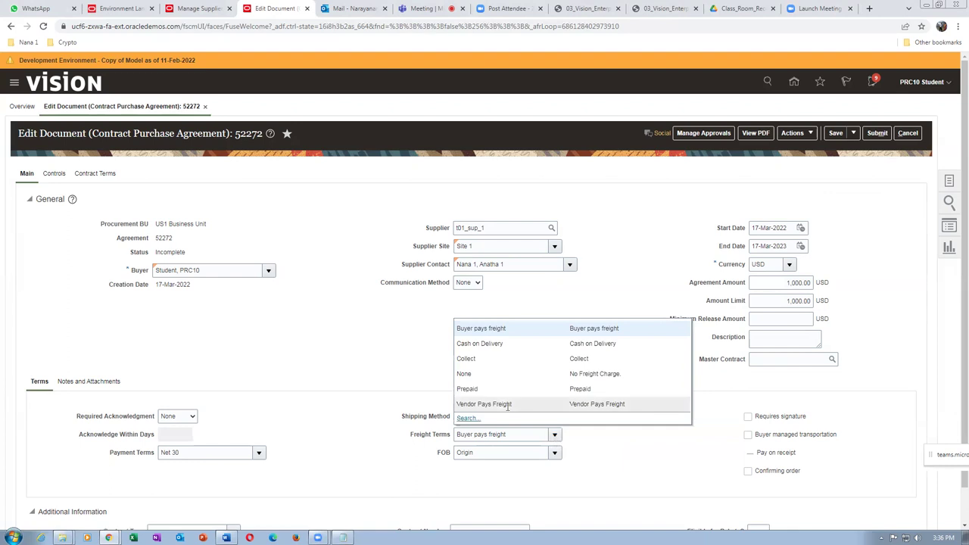
pyautogui.click(517, 430)
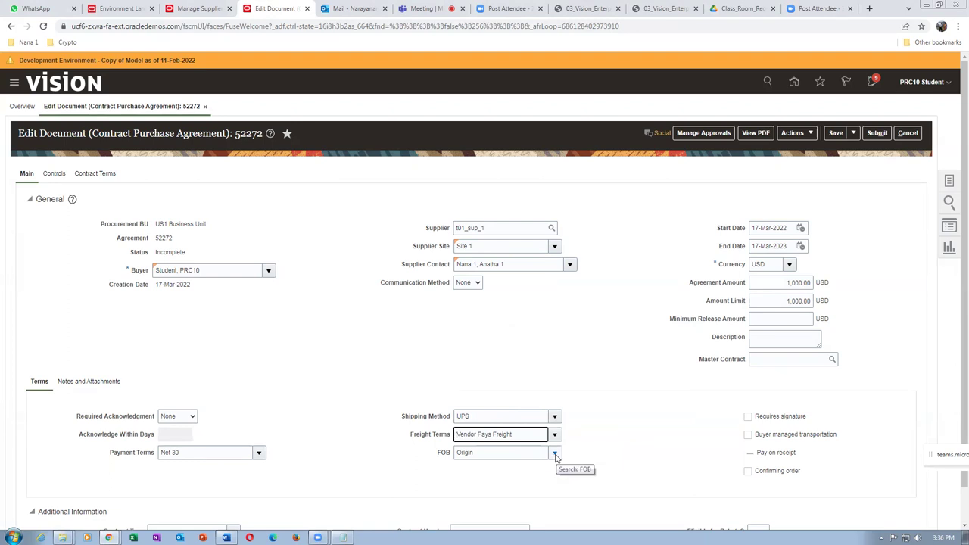
# Set the agreement's FOB to Destination and its payment terms to Net 45.
pyautogui.click(555, 455)
pyautogui.click(498, 413)
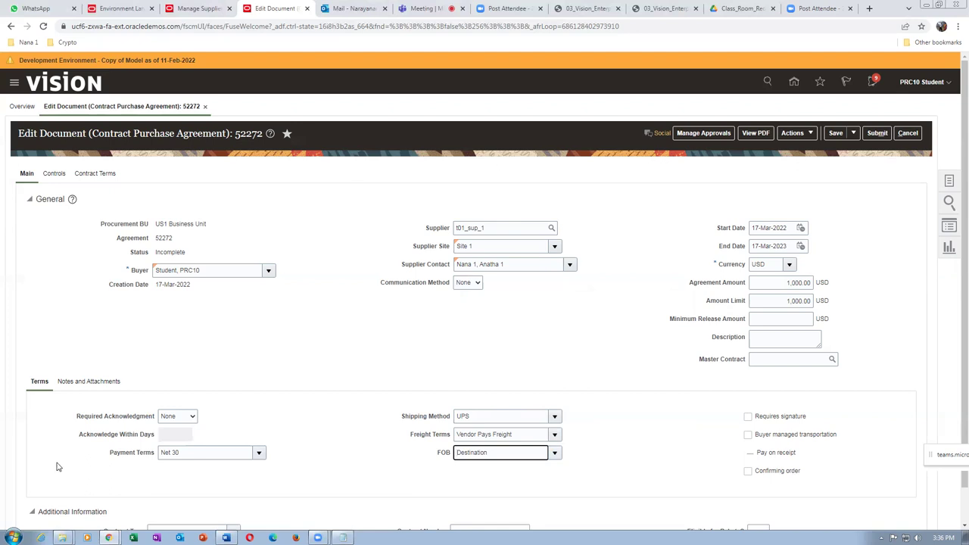
pyautogui.click(258, 452)
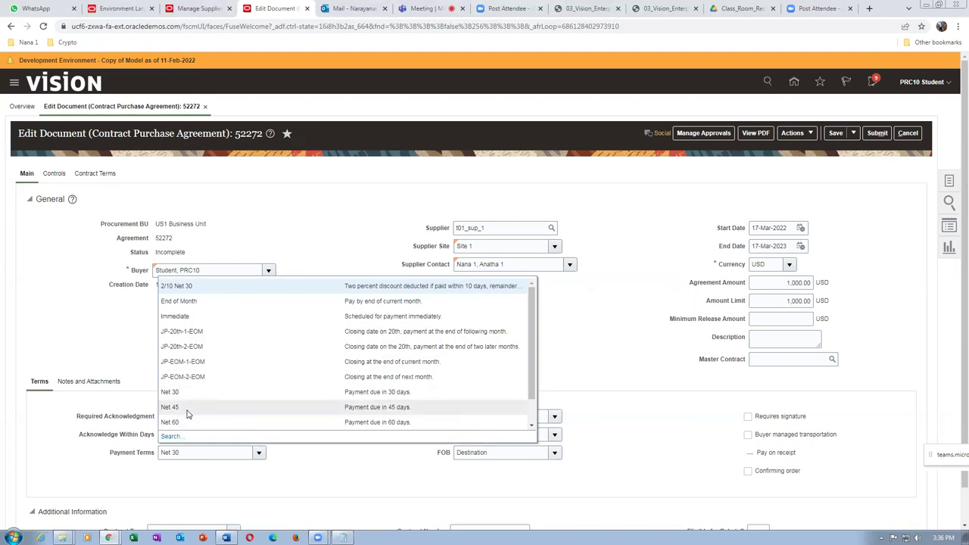
pyautogui.press('Escape')
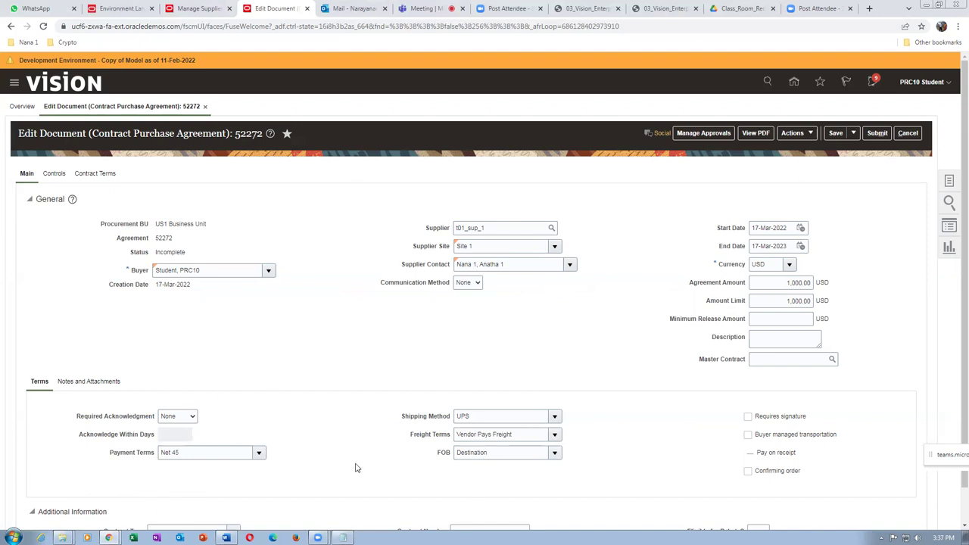
# Review the agreement's start and end dates, agreement amount, amount limit, shipping method and terms at an enlarged page size.
pyautogui.hotkey('ctrl', '+')
pyautogui.hotkey('ctrl', '+')
pyautogui.hotkey('ctrl', '+')
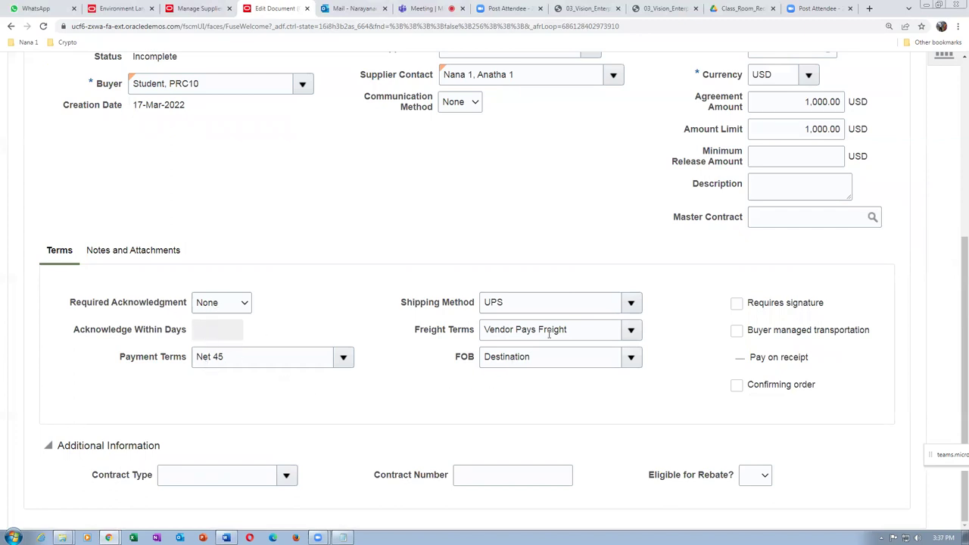
pyautogui.scroll(2, 880, 191)
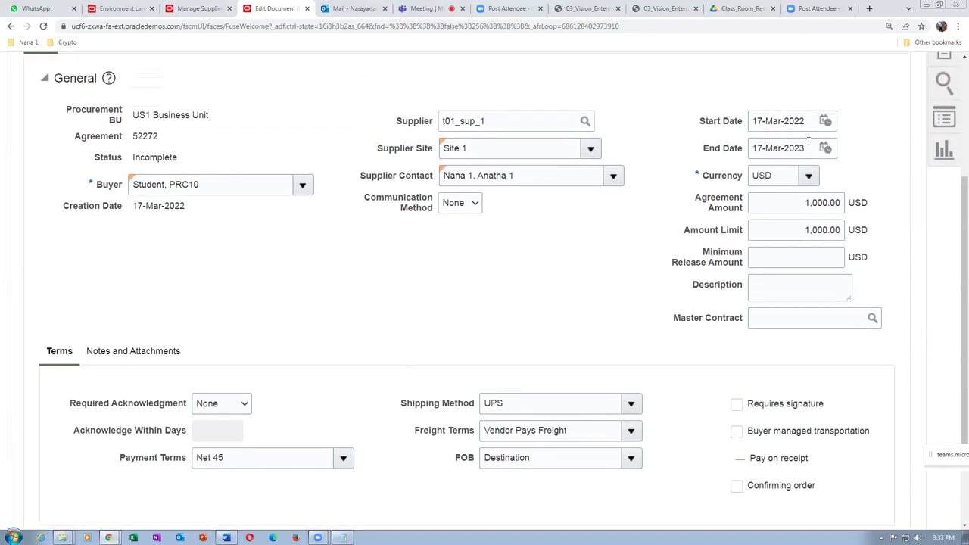
pyautogui.click(773, 125)
pyautogui.click(775, 141)
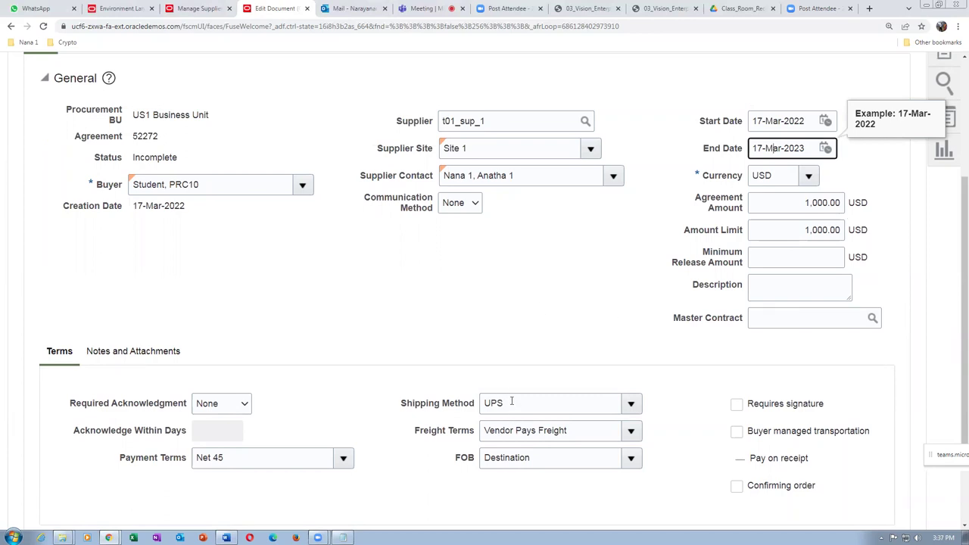
pyautogui.moveTo(510, 403); pyautogui.dragTo(482, 413)
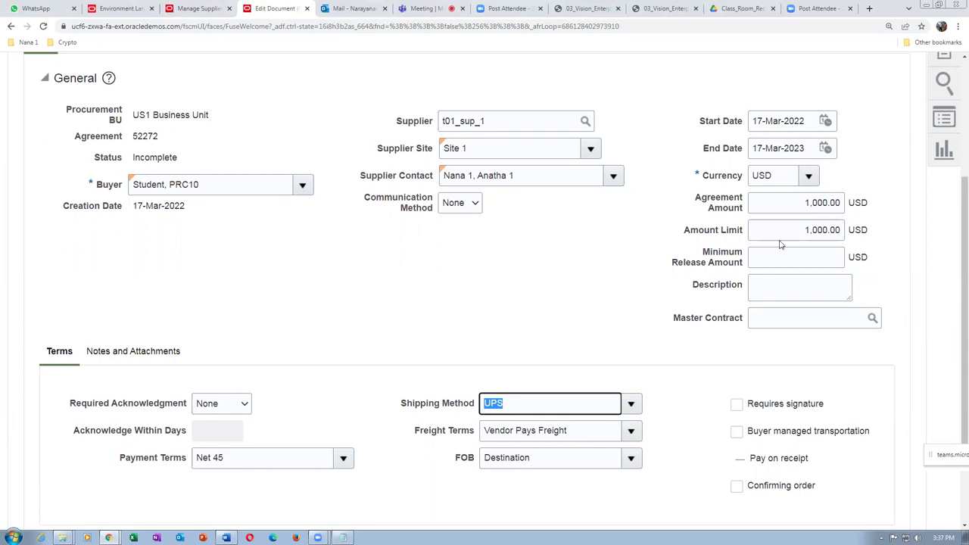
pyautogui.click(557, 281)
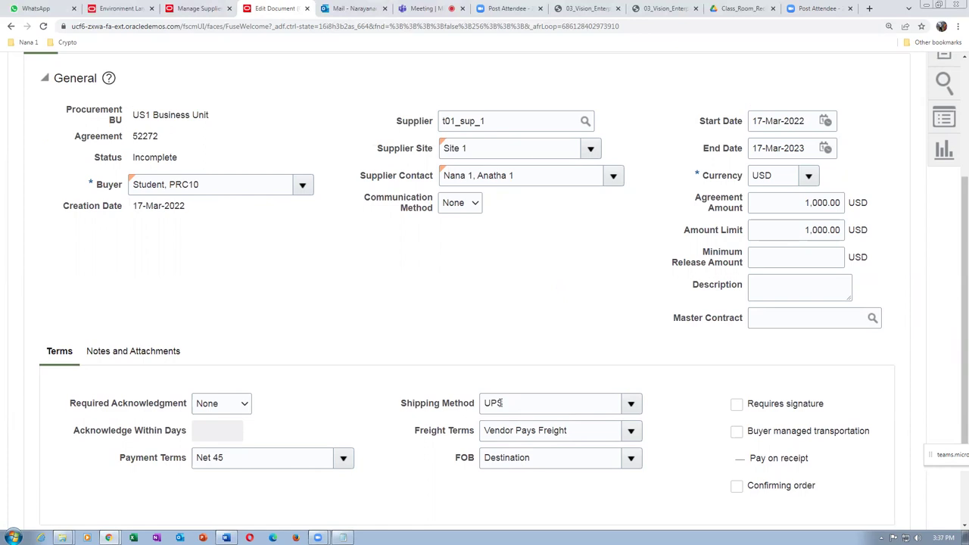
pyautogui.click(789, 202)
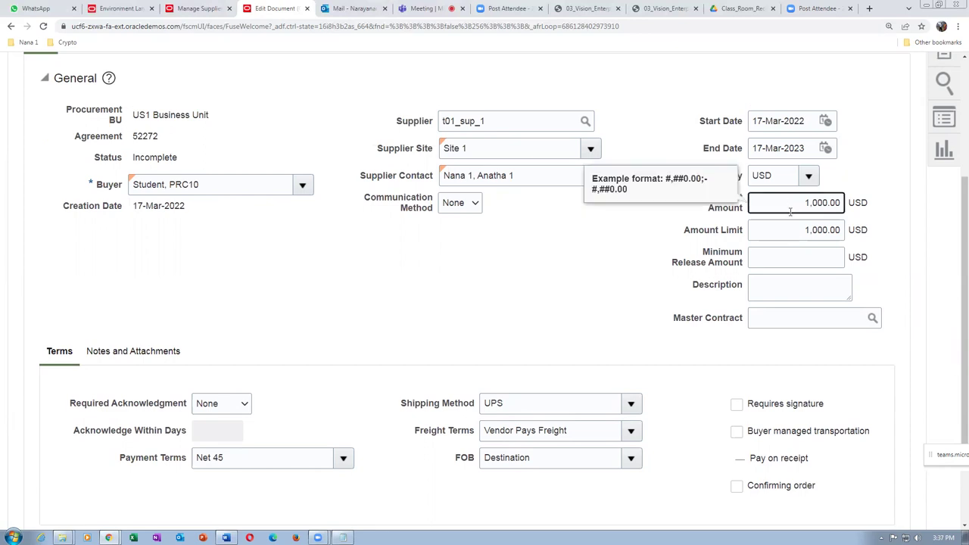
pyautogui.click(787, 232)
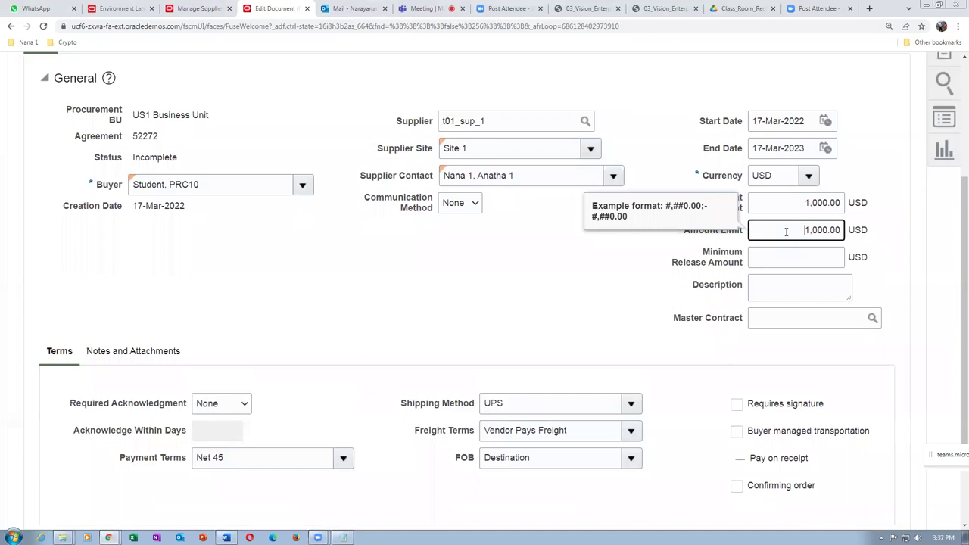
pyautogui.click(617, 313)
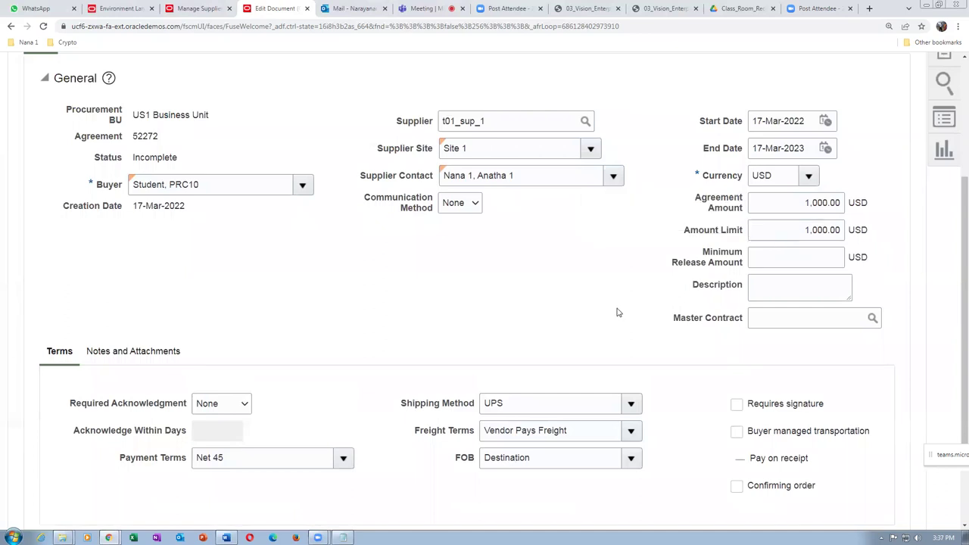
pyautogui.moveTo(804, 203); pyautogui.dragTo(830, 203)
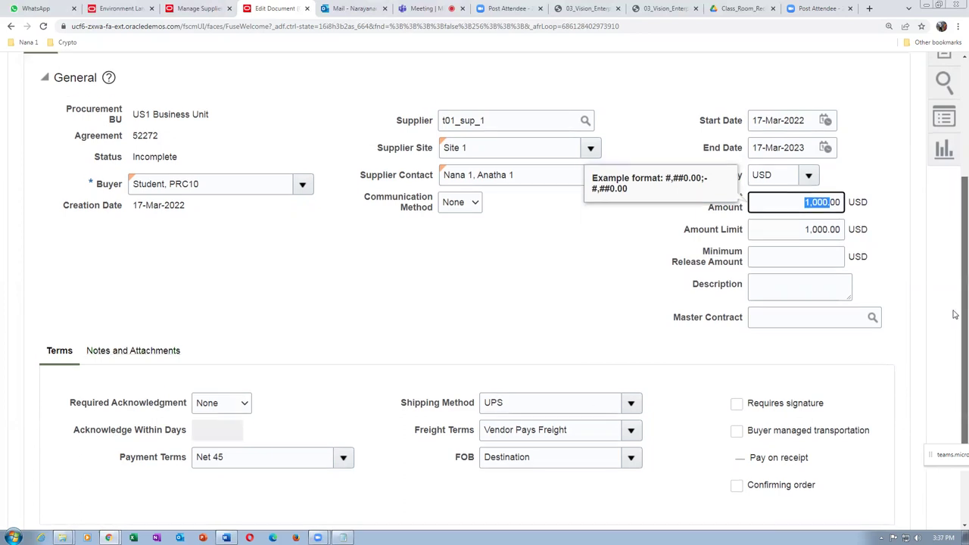
pyautogui.scroll(-2, 787, 356)
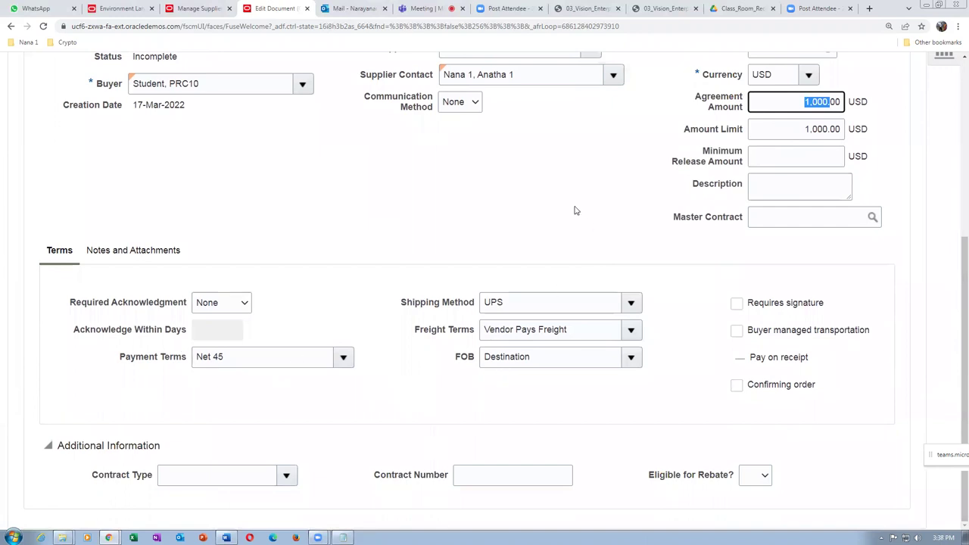
pyautogui.scroll(3, 582, 213)
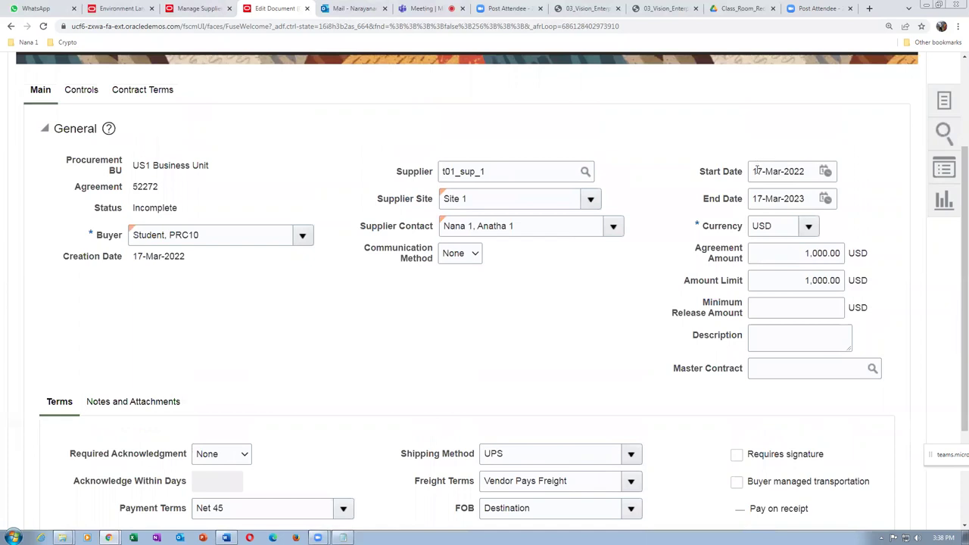
pyautogui.moveTo(756, 171); pyautogui.dragTo(800, 175)
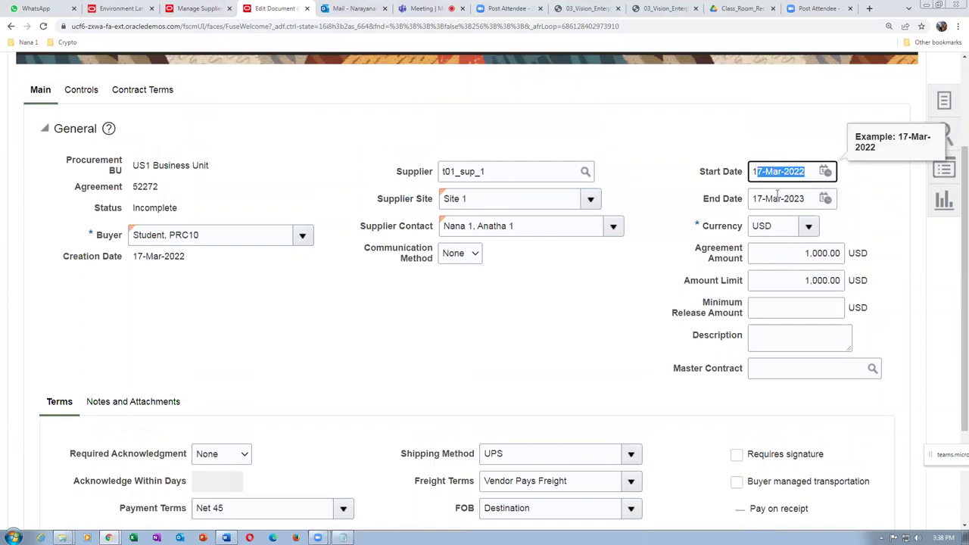
pyautogui.click(775, 197)
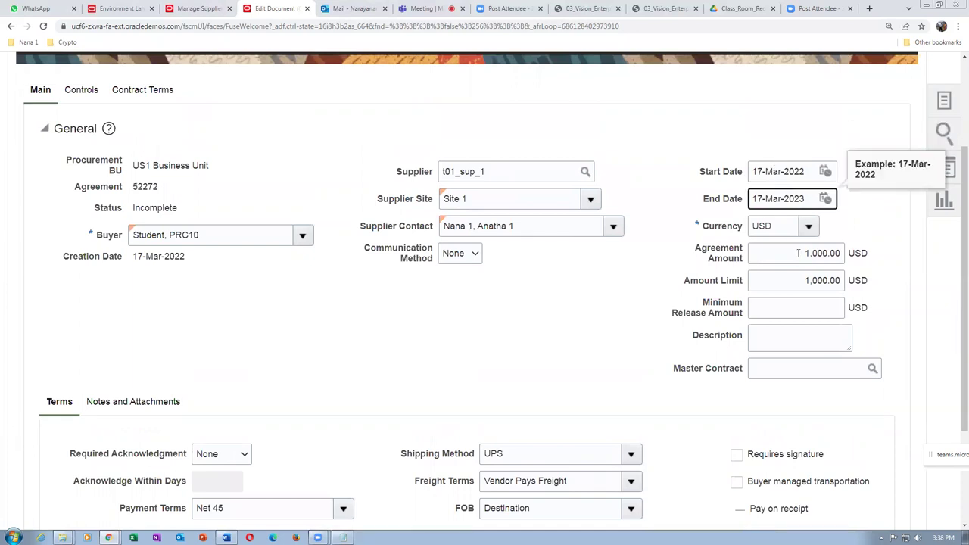
pyautogui.moveTo(798, 253); pyautogui.dragTo(843, 255)
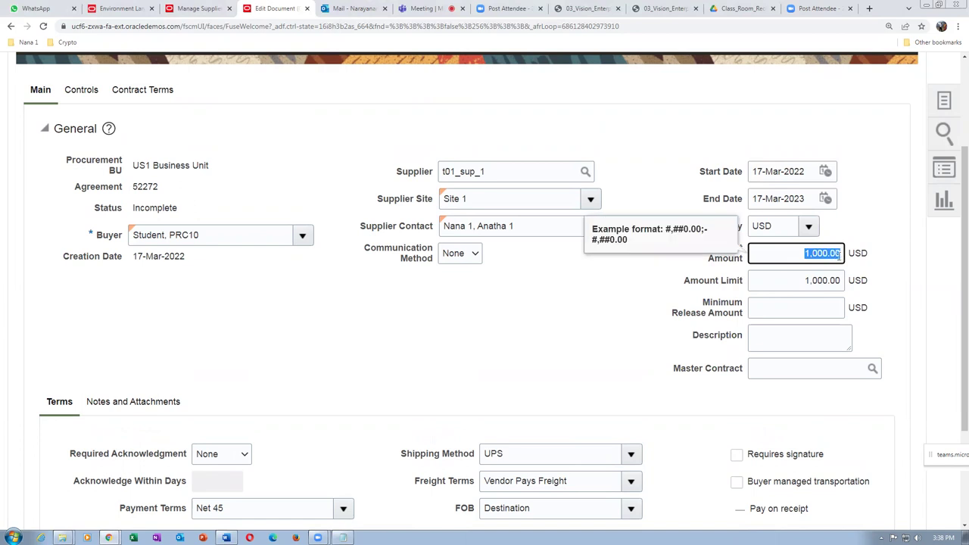
pyautogui.click(499, 337)
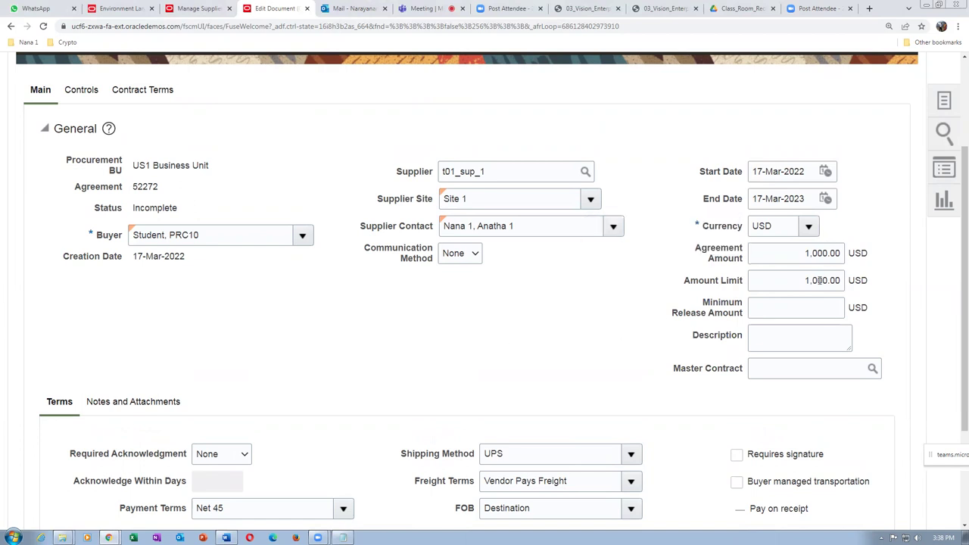
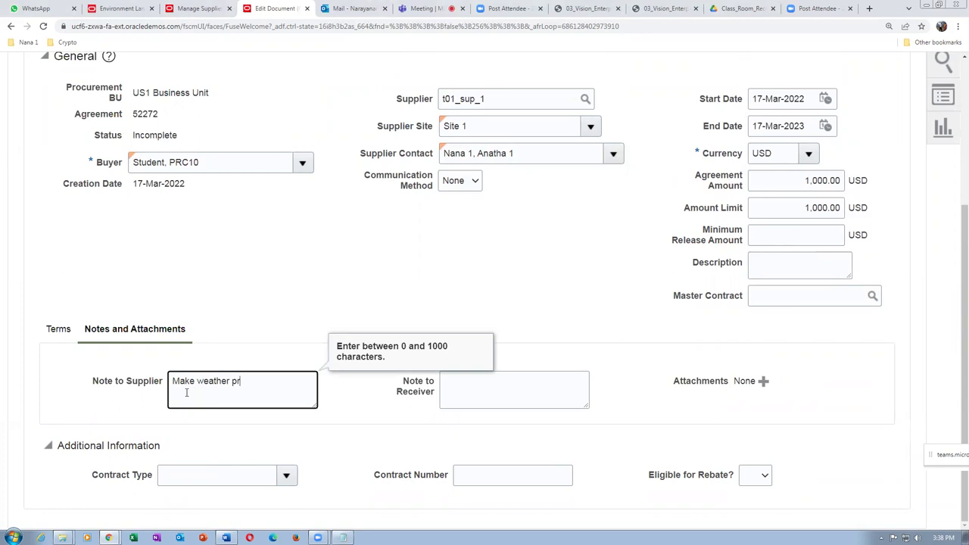
# Enter "Make weather proof packing" as the note to supplier and "Check upright delivery" as the note to receiver.
pyautogui.write('g')
pyautogui.click(478, 395)
pyautogui.write('Ch')
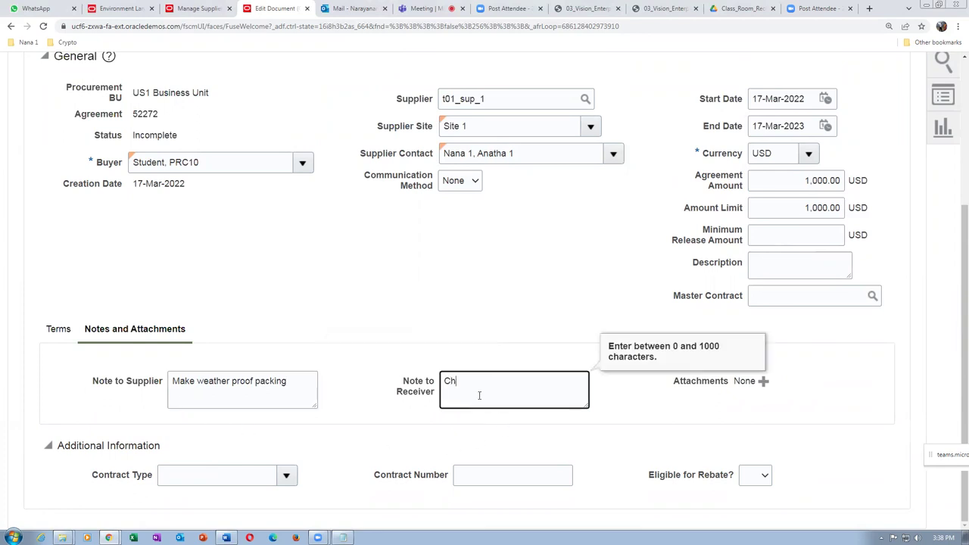
pyautogui.write('eck upright delivery')
pyautogui.click(256, 380)
pyautogui.click(463, 386)
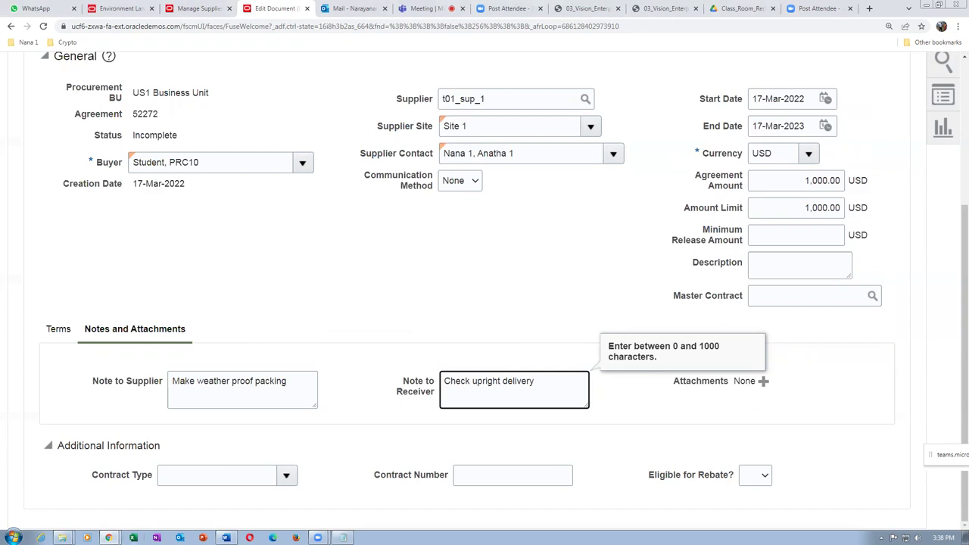
# Switch to Word and create a blank document with an empty first line.
pyautogui.click(226, 537)
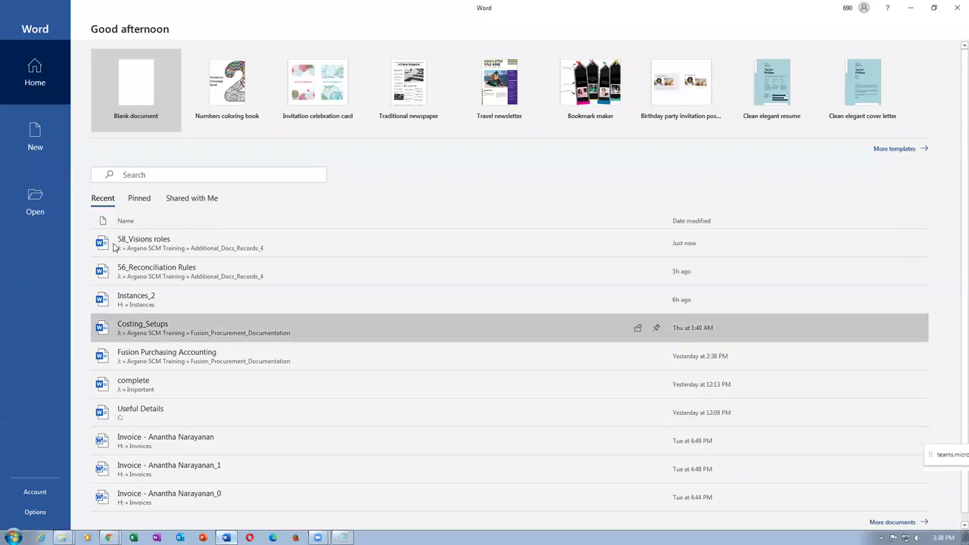
pyautogui.click(150, 94)
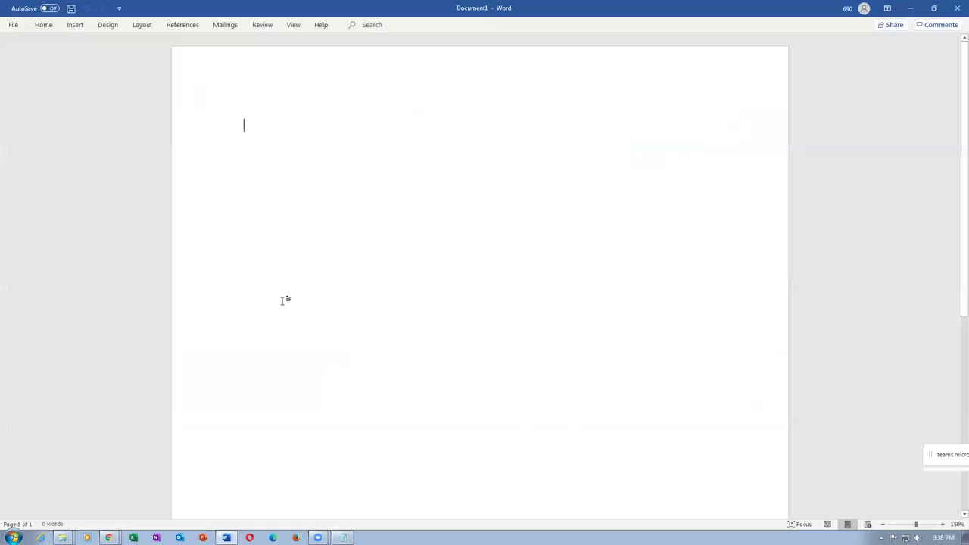
pyautogui.press('Return')
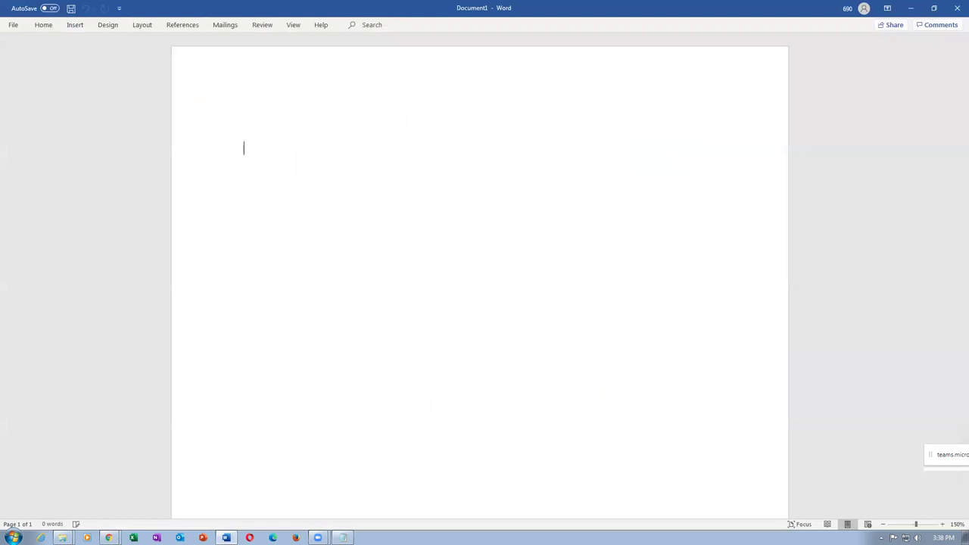
# Write the heading "Additional requirements" and the first numbered item "Please provide warranty certificate all item supplied".
pyautogui.write('Additional requirement')
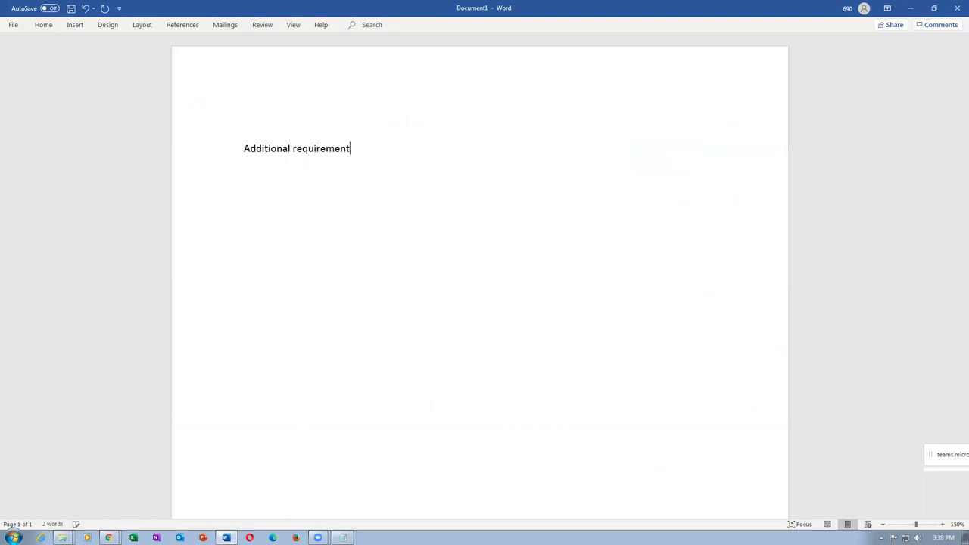
pyautogui.write('s1) Please provide warra')
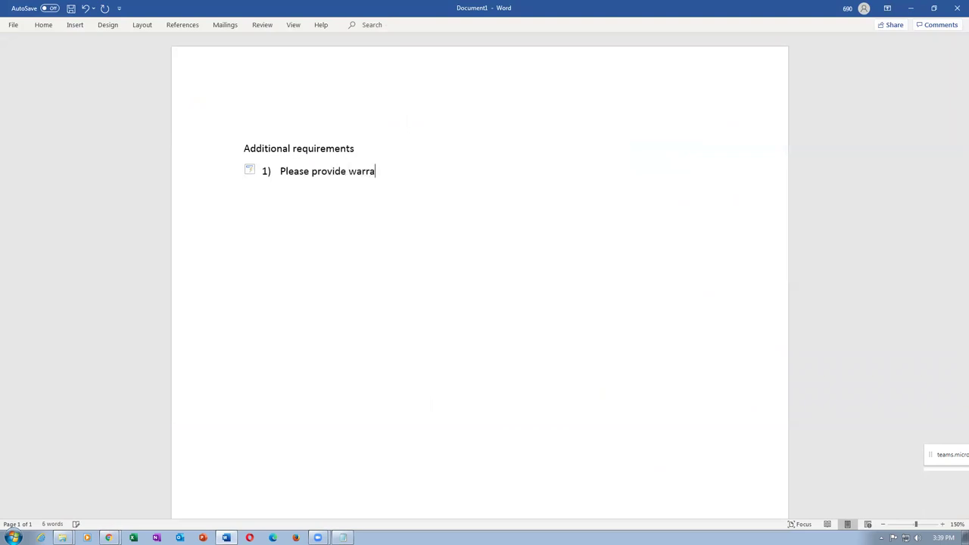
pyautogui.write('nty certificate all all ')
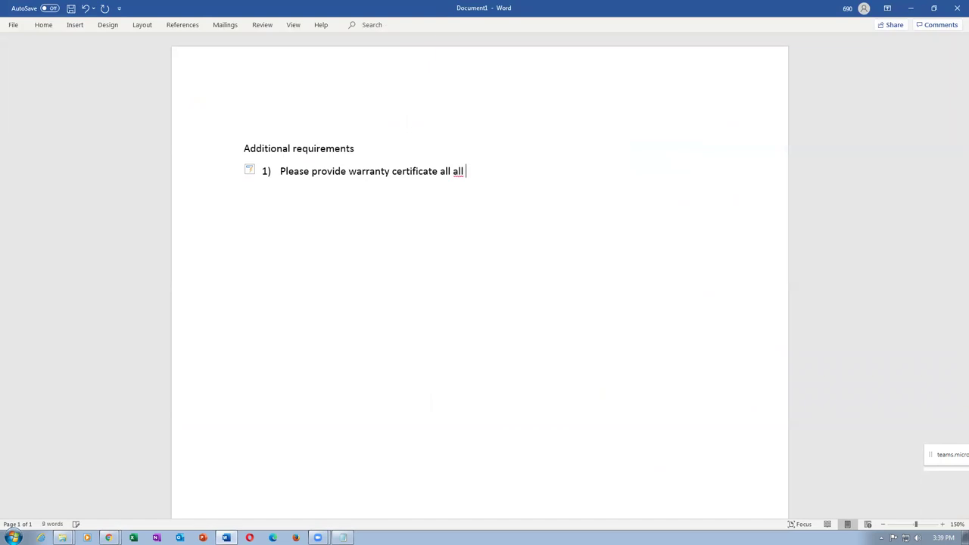
pyautogui.write('item supplied')
pyautogui.press('Return')
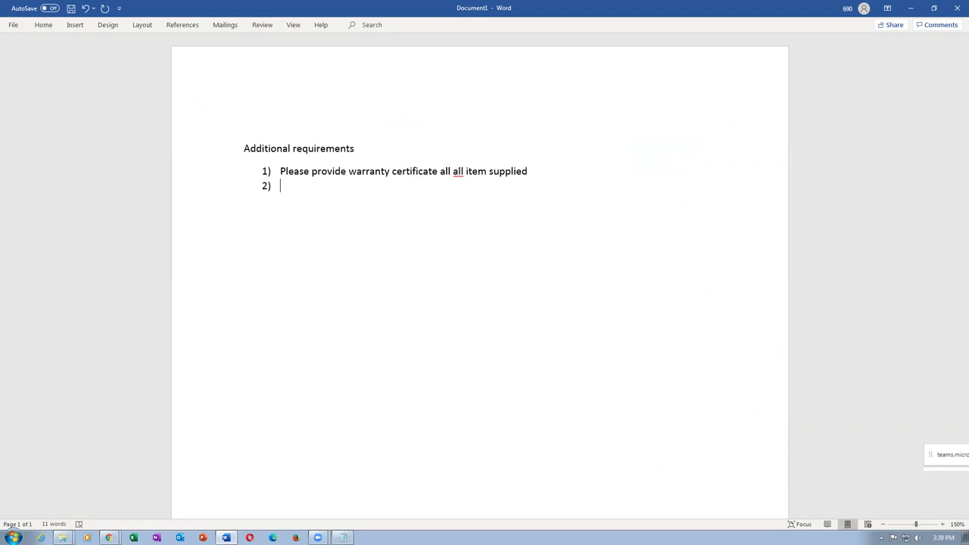
pyautogui.click(465, 171)
pyautogui.press('BackSpace')
pyautogui.press('BackSpace')
pyautogui.press('BackSpace')
pyautogui.press('BackSpace')
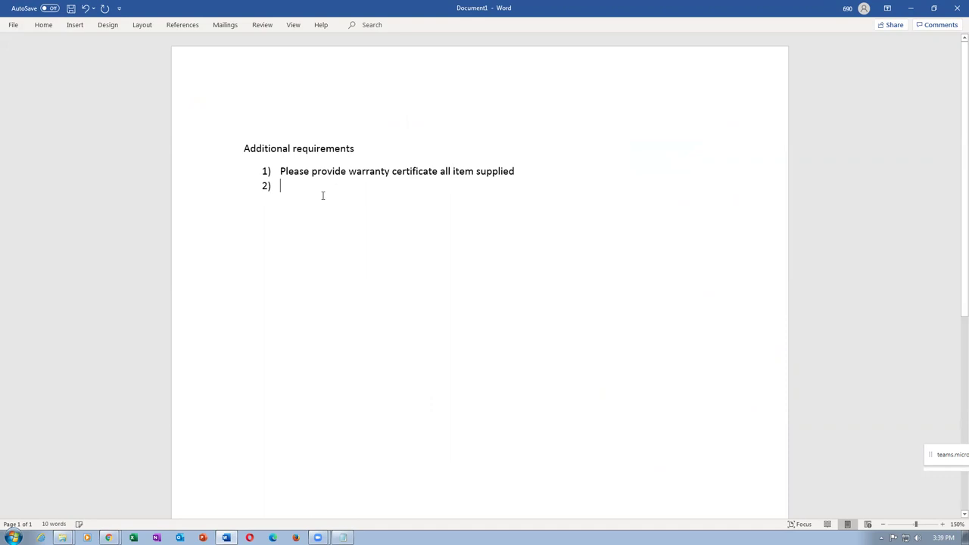
# Write the second numbered item "Attach transit insurance document along with dispatch document." and end the numbered list.
pyautogui.write('Attach')
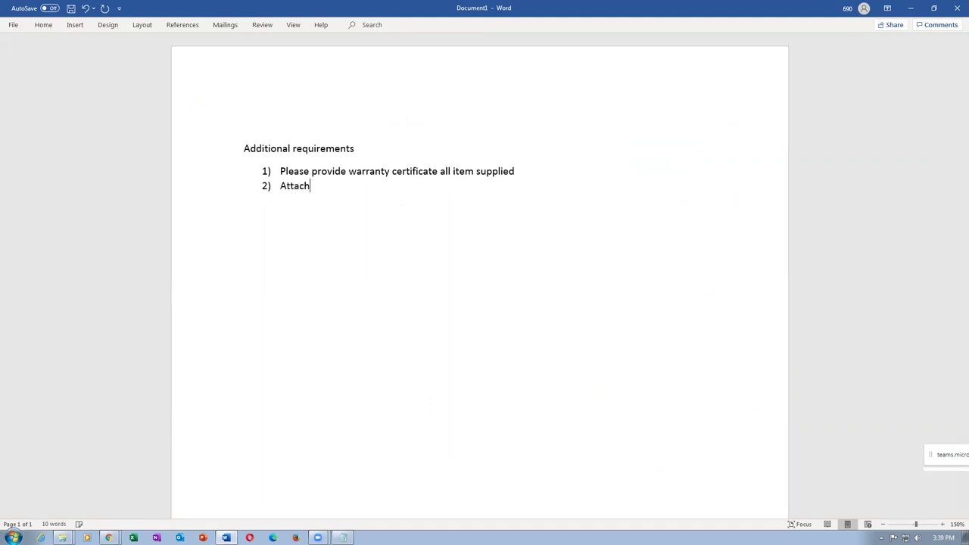
pyautogui.write(' transit insurance do')
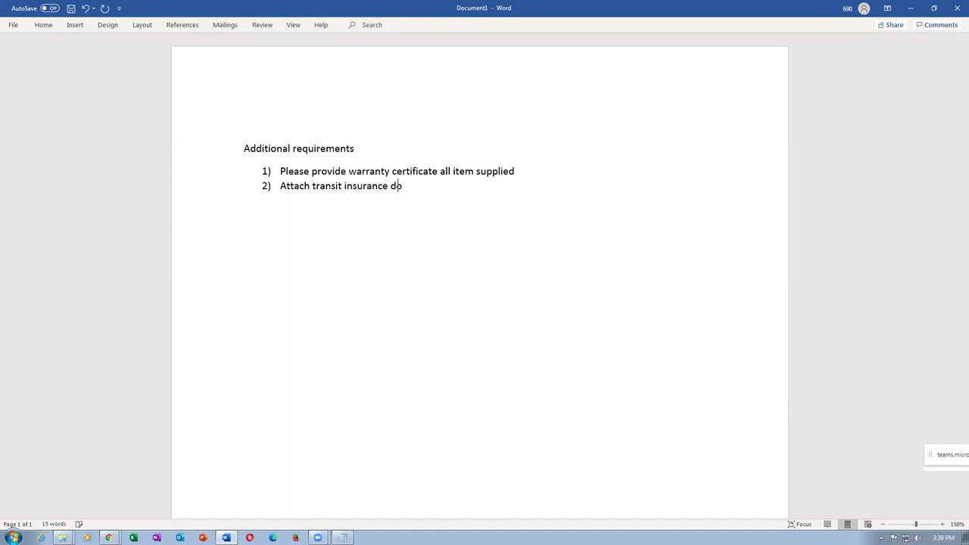
pyautogui.write('cument along with despatch documen')
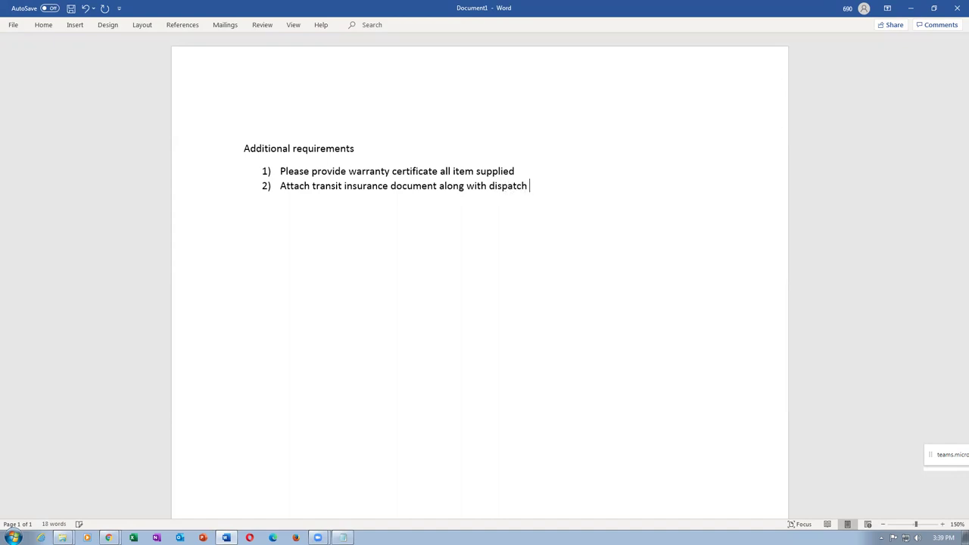
pyautogui.write('t.')
pyautogui.press('Return')
pyautogui.press('Return')
# Save the document as a Word document named CPA_Attachment in the CTS Training folder on the Main (J:) drive.
pyautogui.hotkey('alt', 'f')
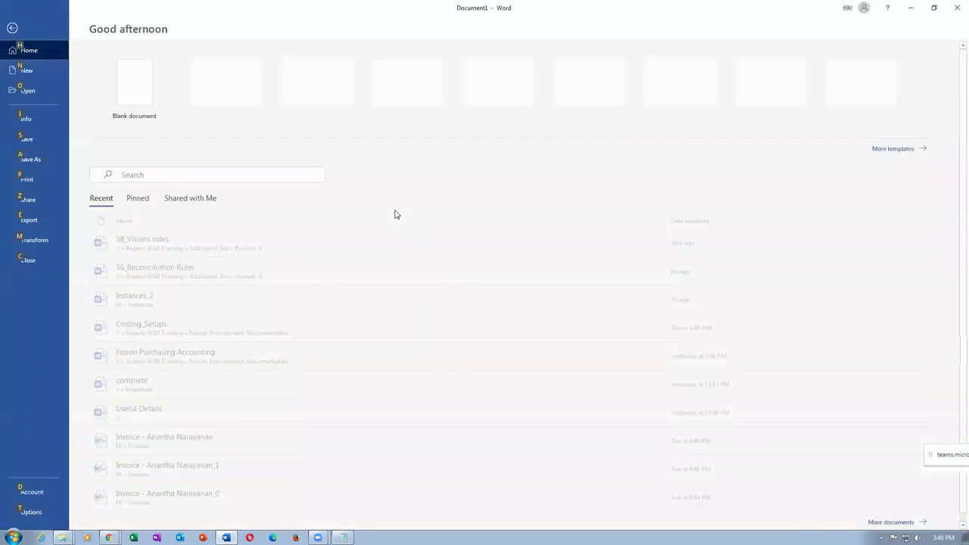
pyautogui.press('a')
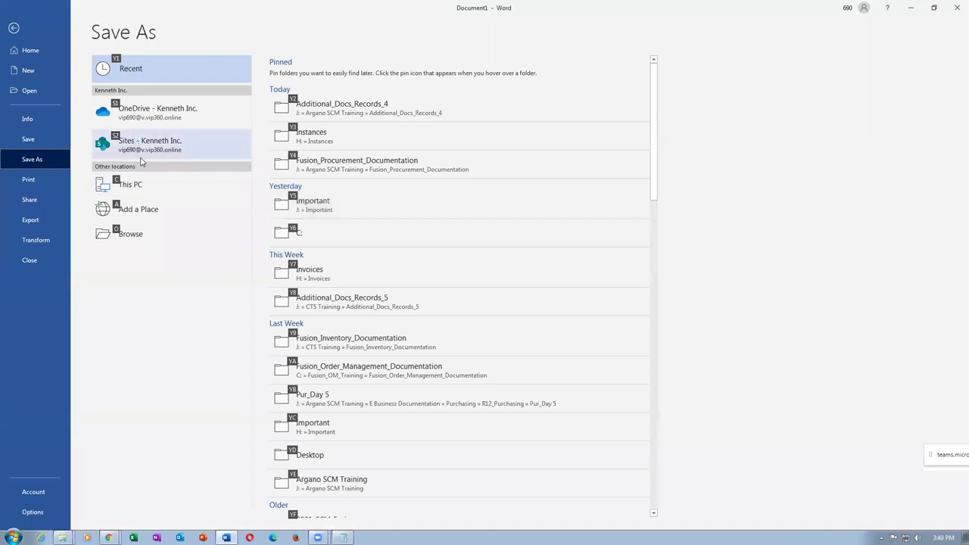
pyautogui.doubleClick(148, 187)
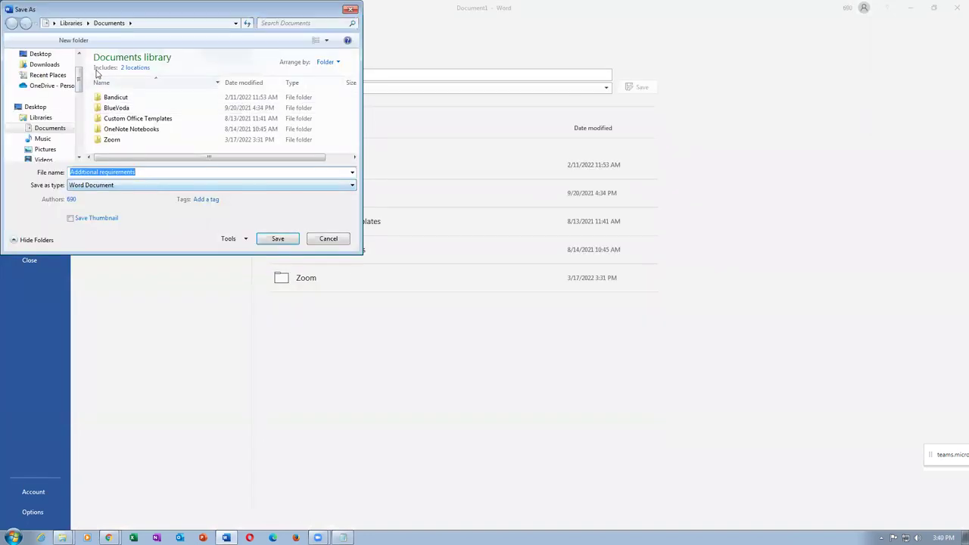
pyautogui.moveTo(79, 73); pyautogui.dragTo(88, 110)
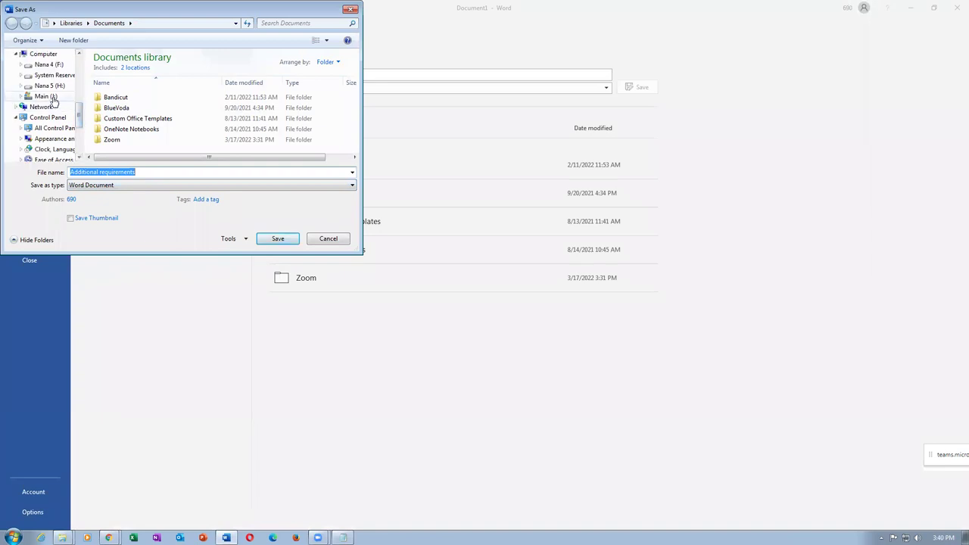
pyautogui.click(49, 97)
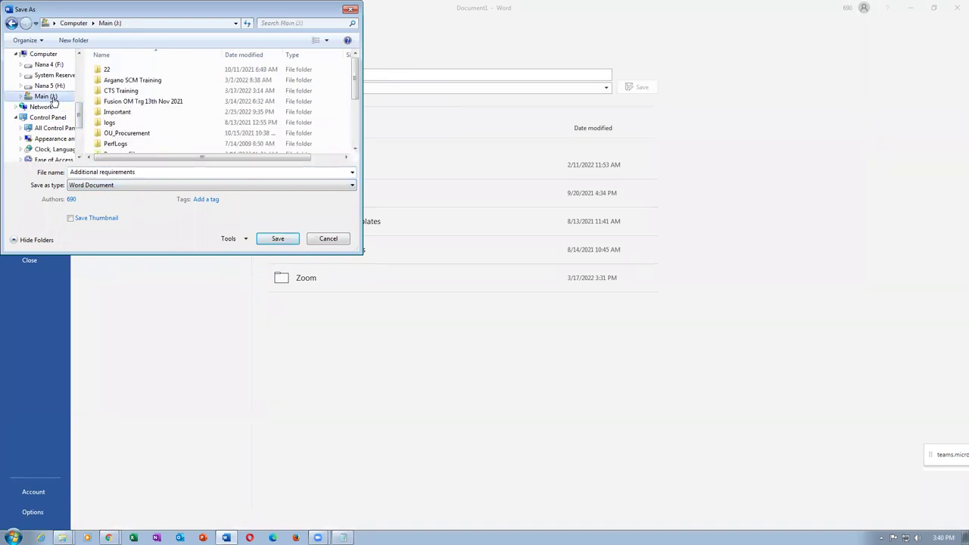
pyautogui.doubleClick(125, 90)
pyautogui.click(153, 172)
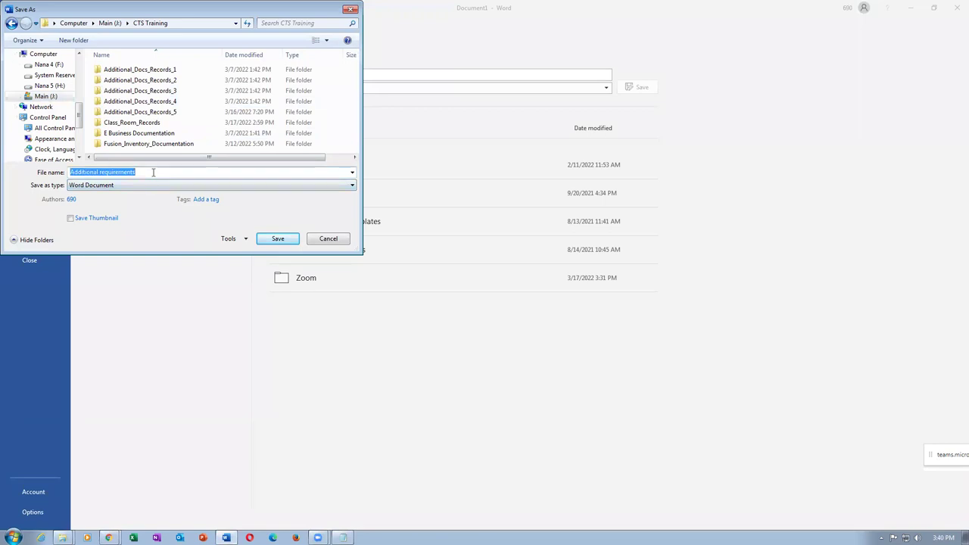
pyautogui.write('CPA')
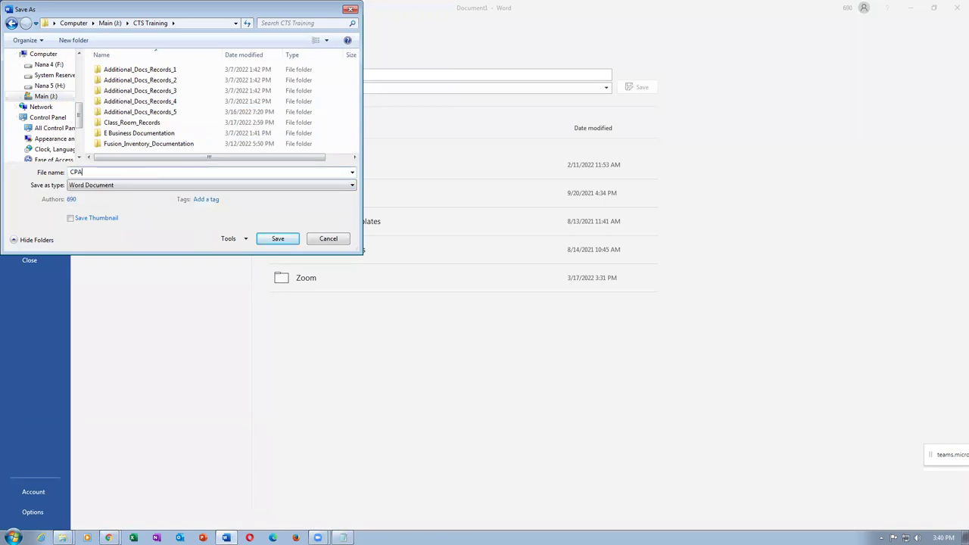
pyautogui.write('_Attachment')
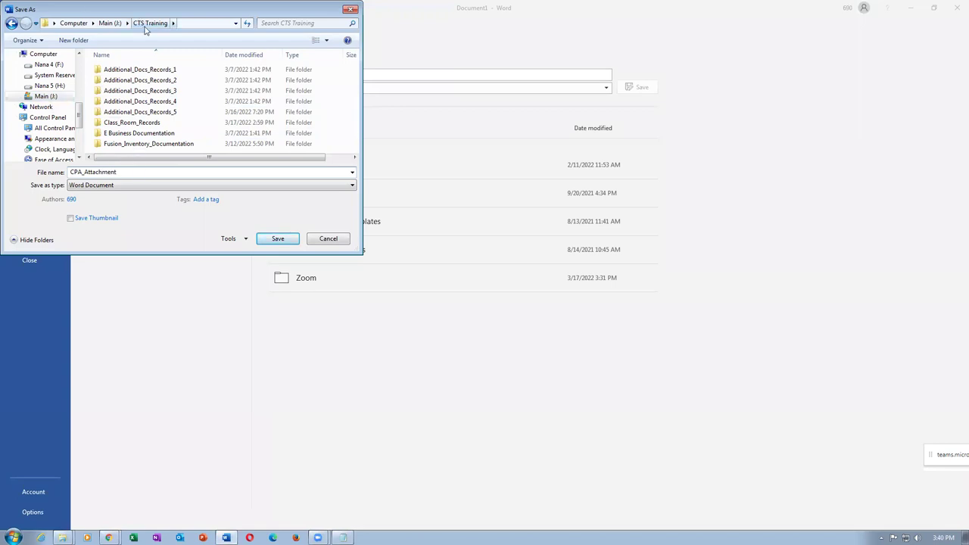
pyautogui.click(271, 240)
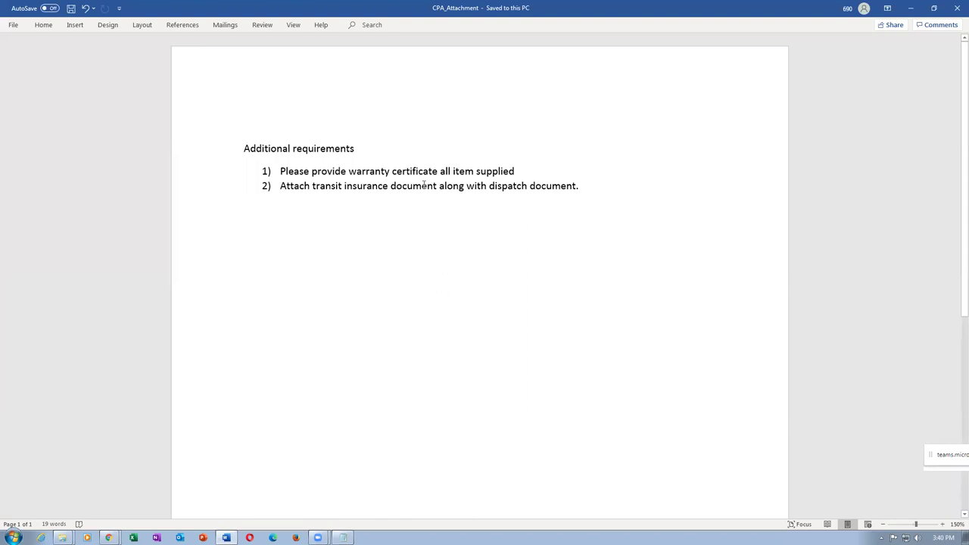
# Check the two listed requirements, close the Word document and return to the contract purchase agreement in the browser.
pyautogui.moveTo(358, 174); pyautogui.dragTo(439, 173)
pyautogui.moveTo(374, 192); pyautogui.dragTo(437, 191)
pyautogui.click(383, 251)
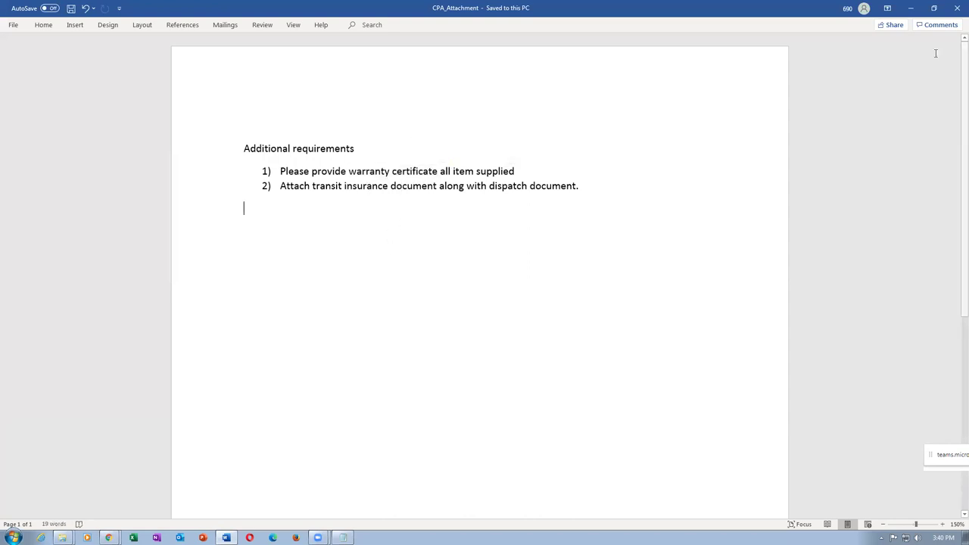
pyautogui.click(957, 7)
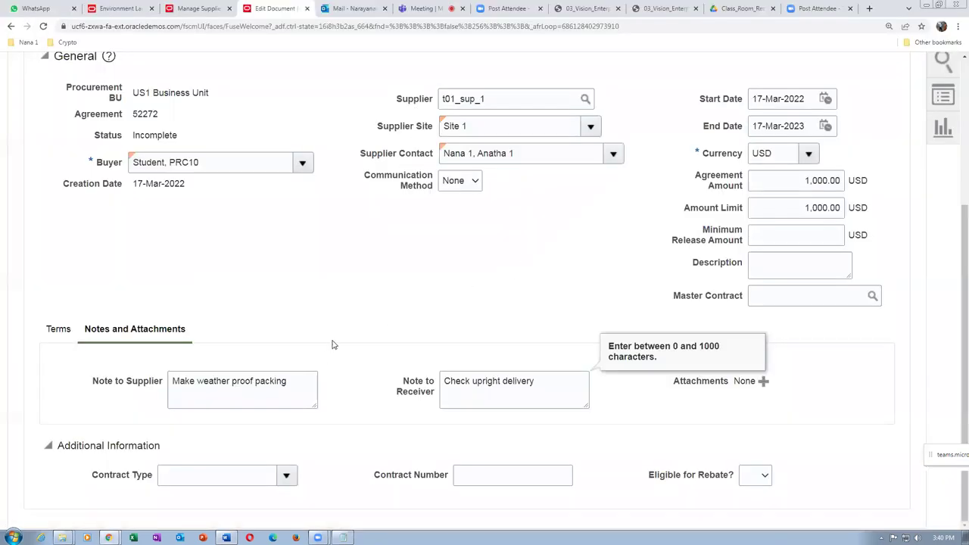
pyautogui.click(550, 320)
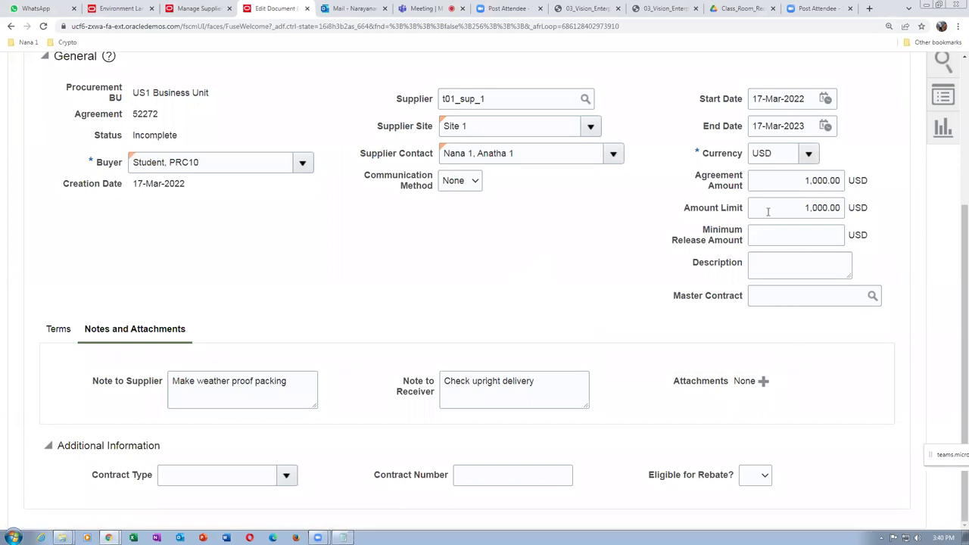
# Check the agreement's terms and insert "CPA Notes" at the start of the note to supplier.
pyautogui.click(53, 332)
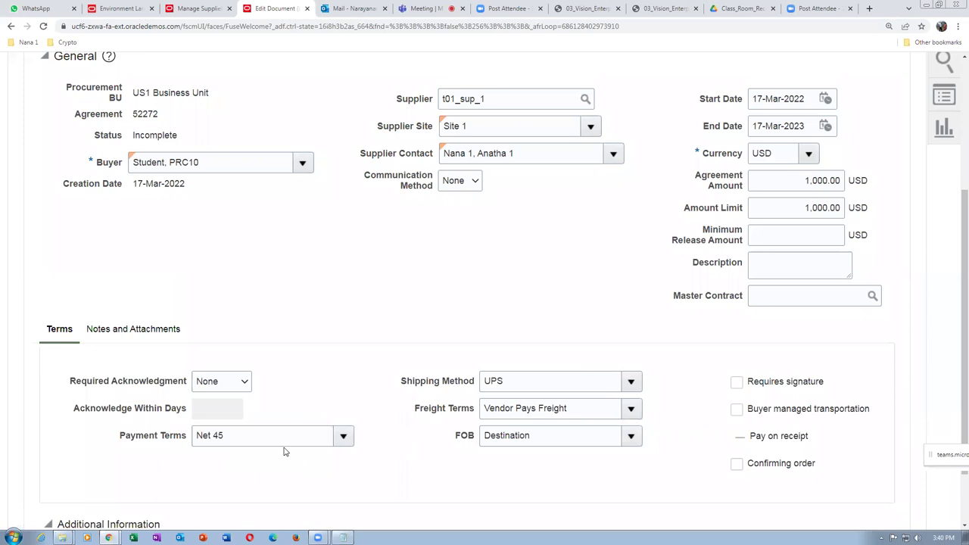
pyautogui.click(132, 330)
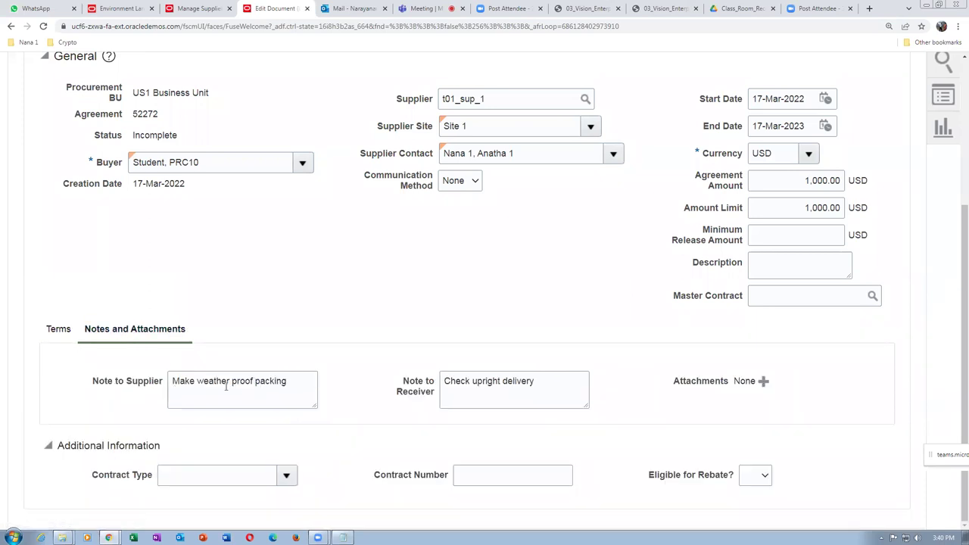
pyautogui.click(169, 391)
pyautogui.write('CPA ')
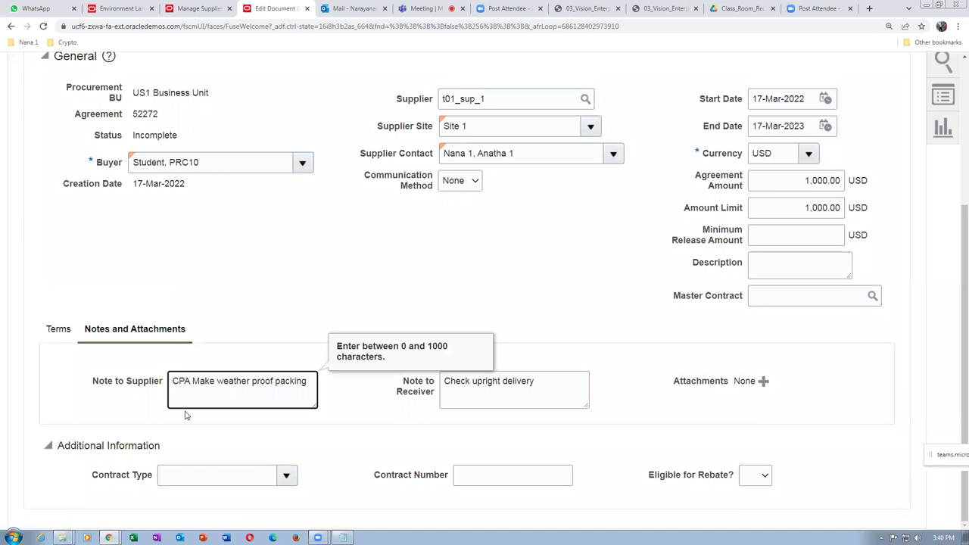
pyautogui.write('Notes')
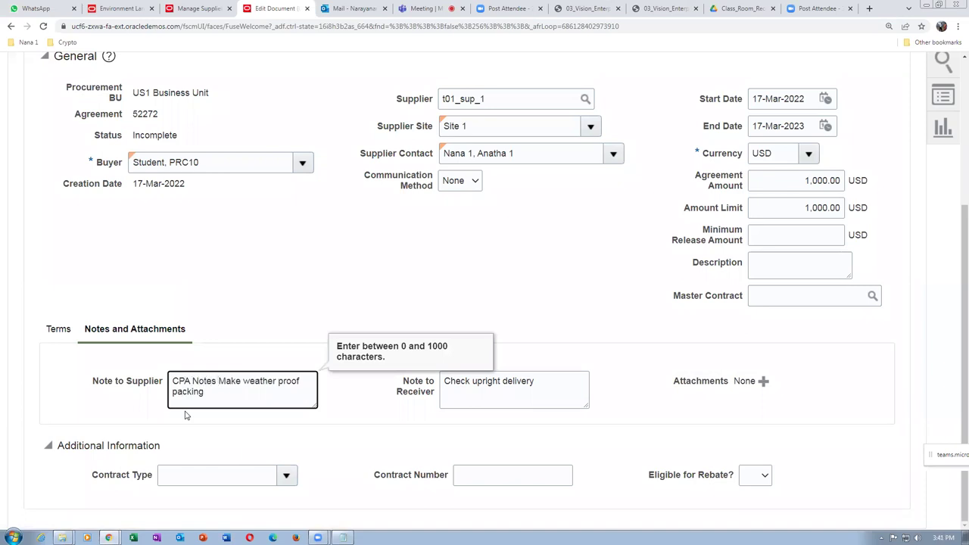
# Add the CPA_Attachment file from the CTS Training folder as an agreement attachment with the category To Supplier.
pyautogui.click(763, 381)
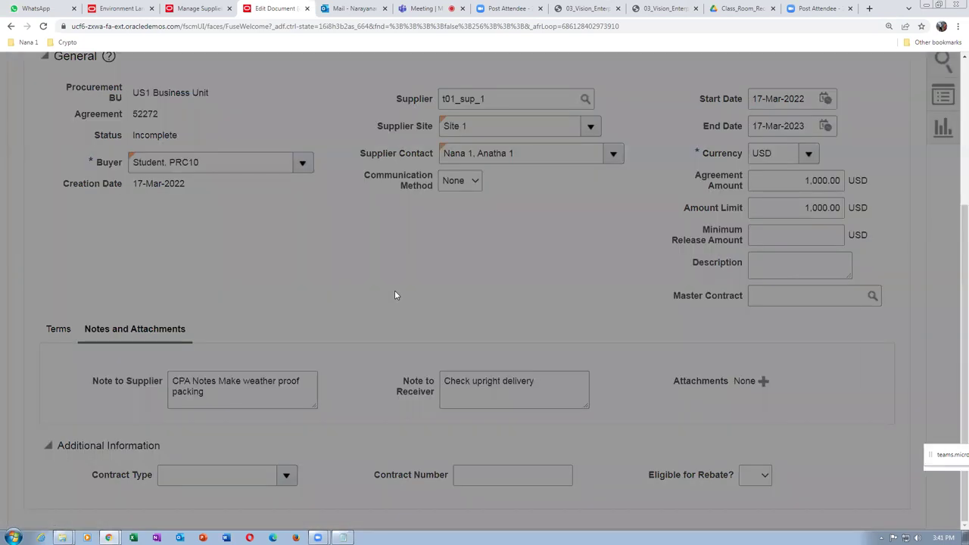
pyautogui.click(252, 297)
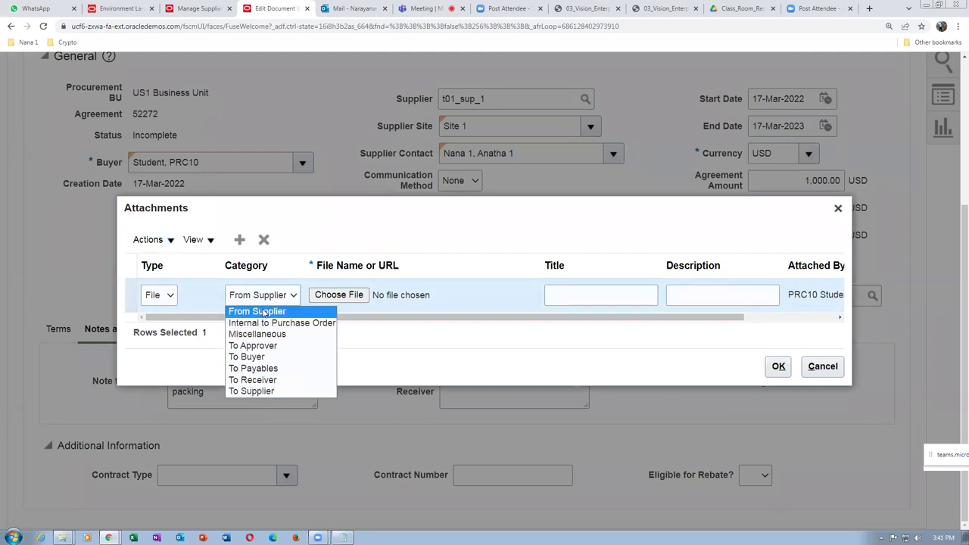
pyautogui.click(269, 391)
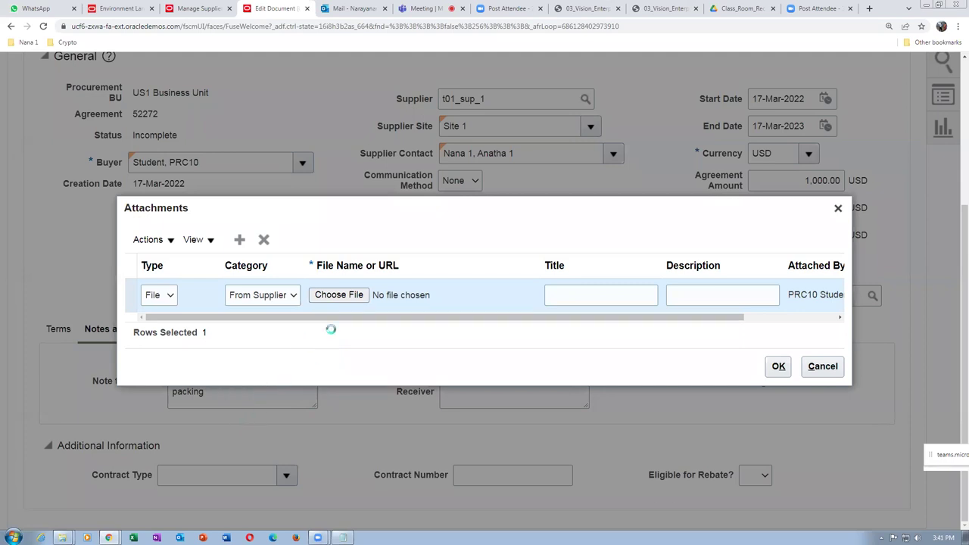
pyautogui.click(338, 294)
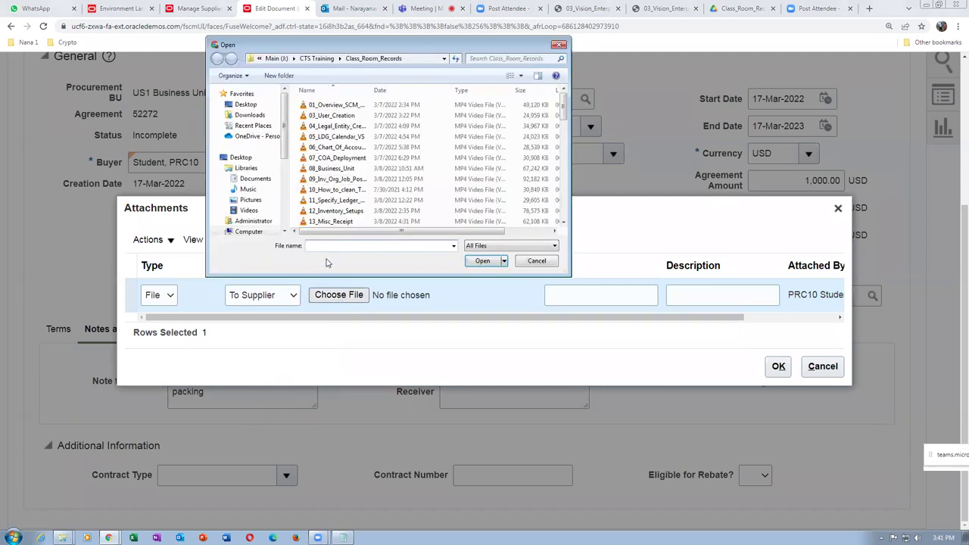
pyautogui.click(316, 58)
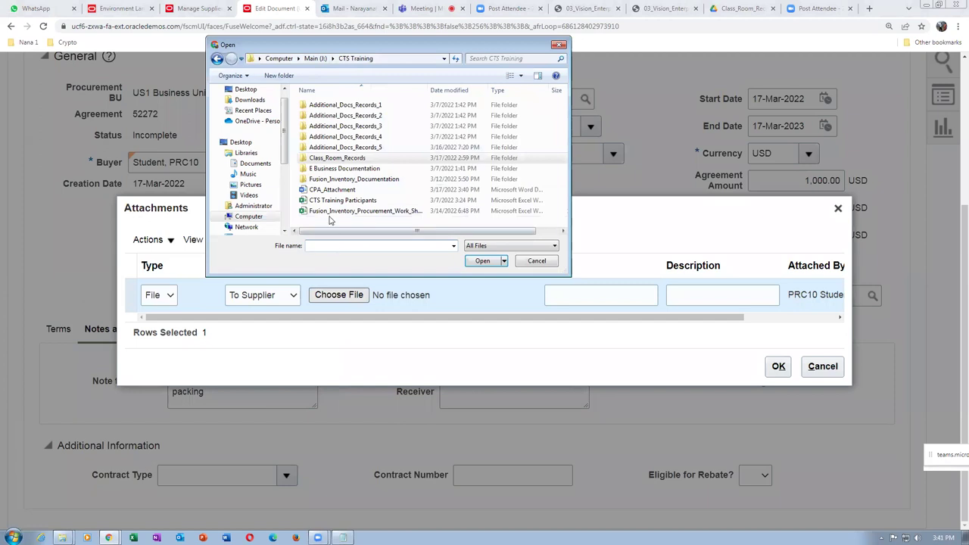
pyautogui.click(333, 189)
pyautogui.click(482, 260)
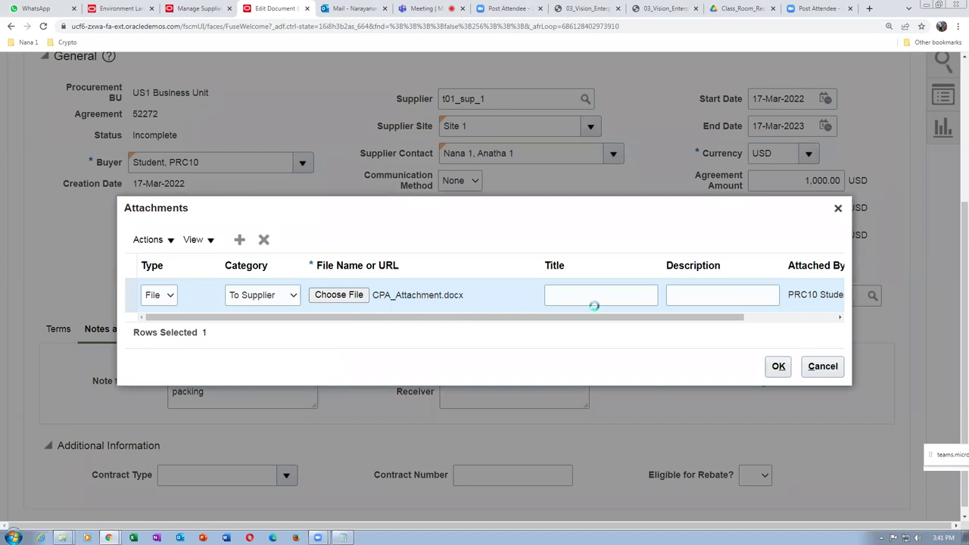
# Describe the attachment as "CPA attach description" and confirm the attachment.
pyautogui.click(684, 294)
pyautogui.write('CP')
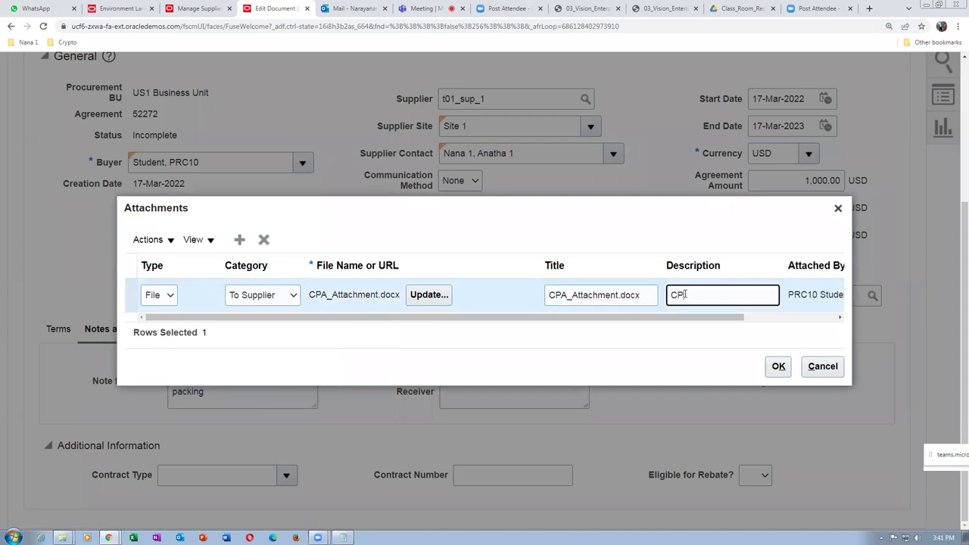
pyautogui.write('A attach description')
pyautogui.click(777, 365)
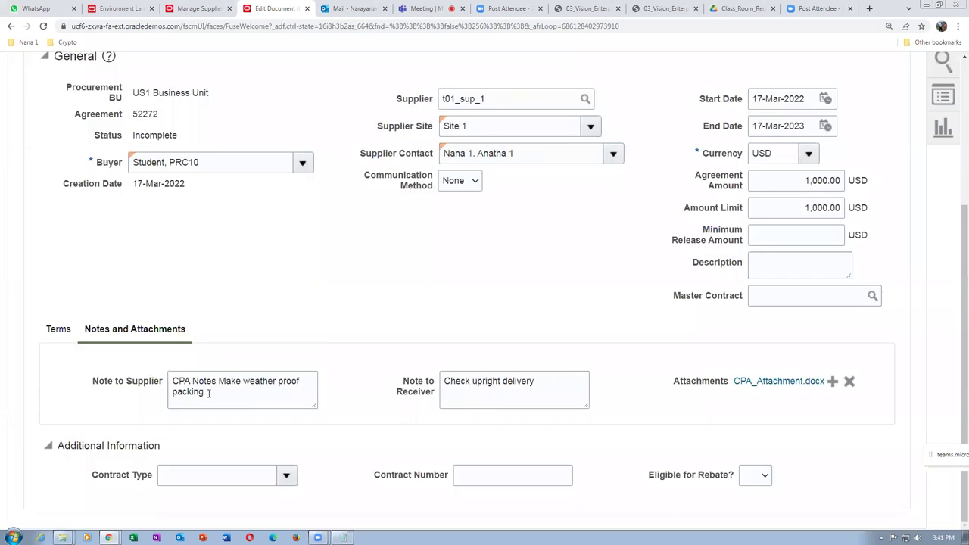
# Review the agreement's notes, attachment, payment and shipping terms, start and end dates, and agreement amount.
pyautogui.moveTo(193, 383); pyautogui.dragTo(202, 395)
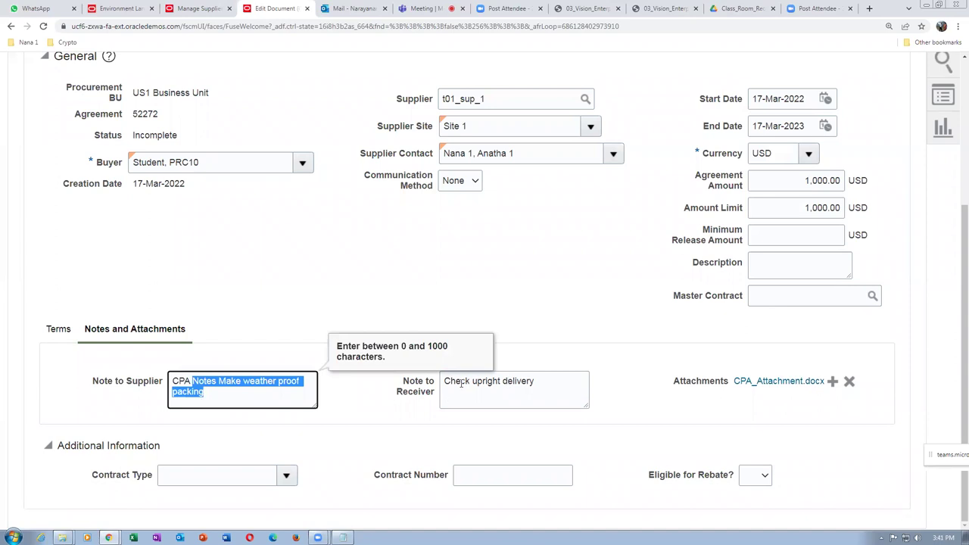
pyautogui.moveTo(461, 383); pyautogui.dragTo(494, 383)
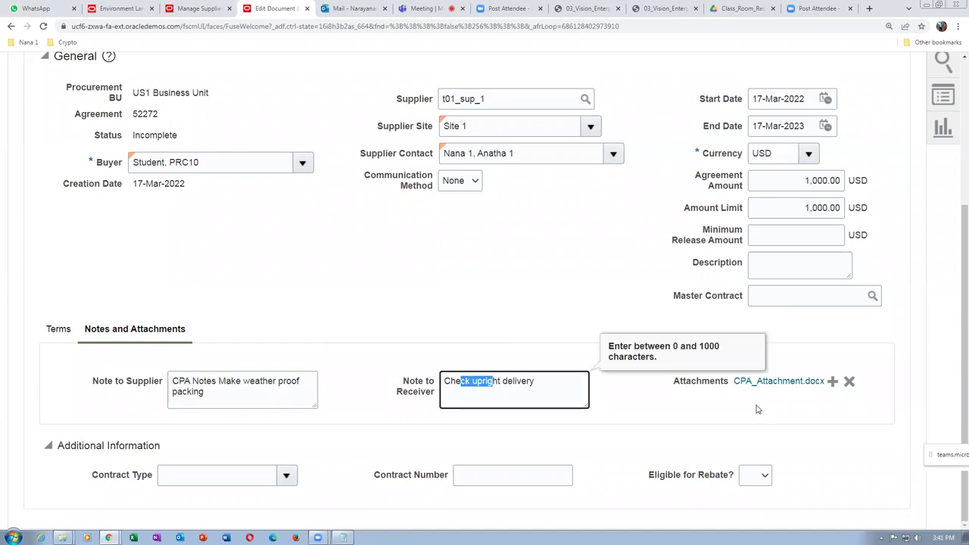
pyautogui.click(50, 331)
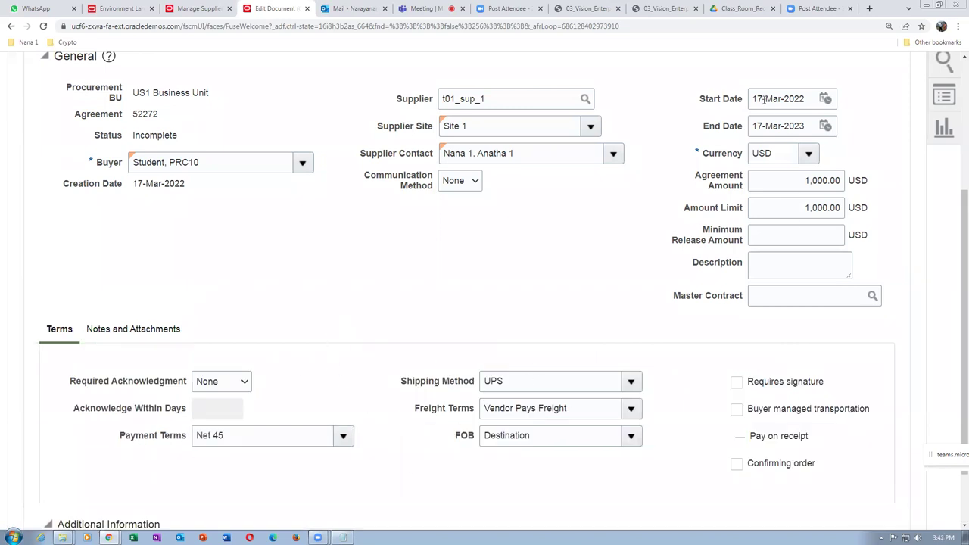
pyautogui.moveTo(757, 98); pyautogui.dragTo(801, 98)
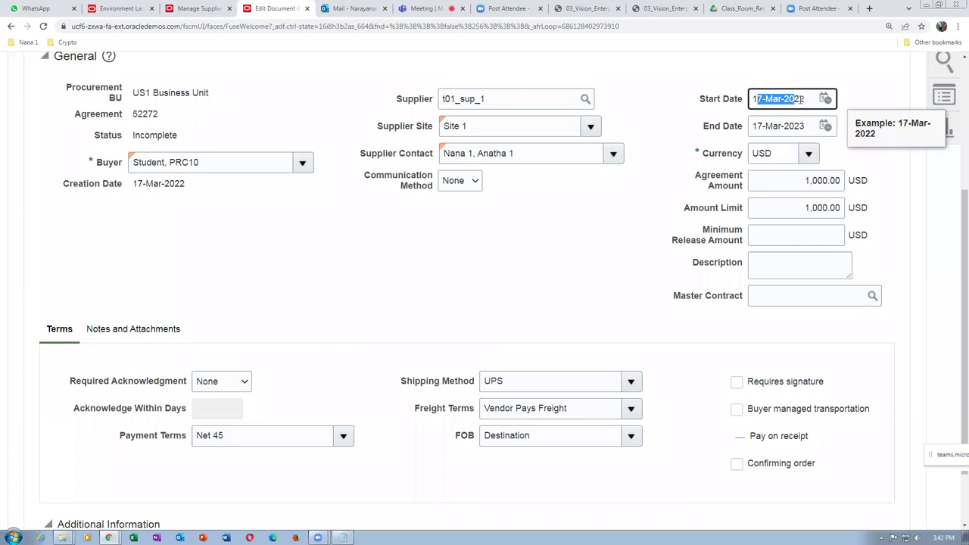
pyautogui.moveTo(763, 126); pyautogui.dragTo(798, 125)
pyautogui.moveTo(791, 177); pyautogui.dragTo(848, 186)
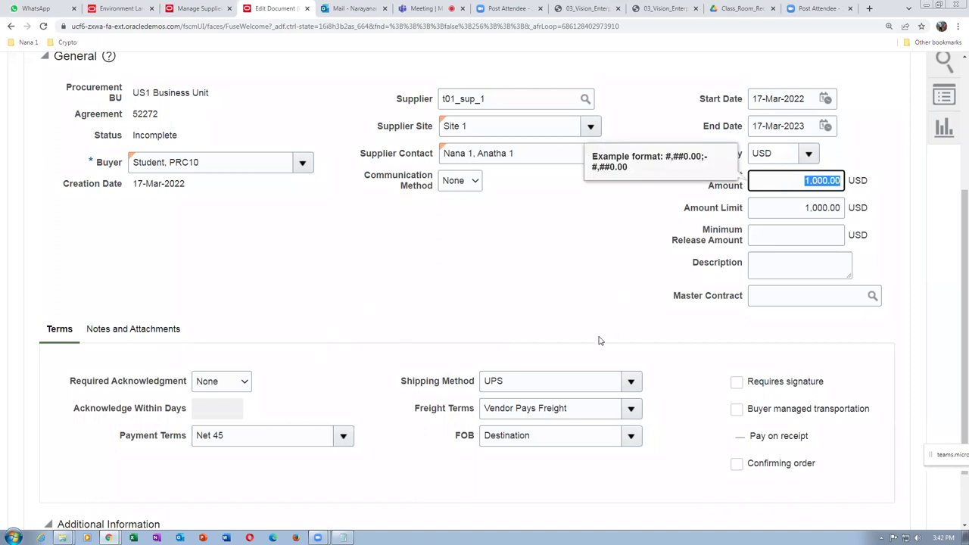
pyautogui.click(634, 334)
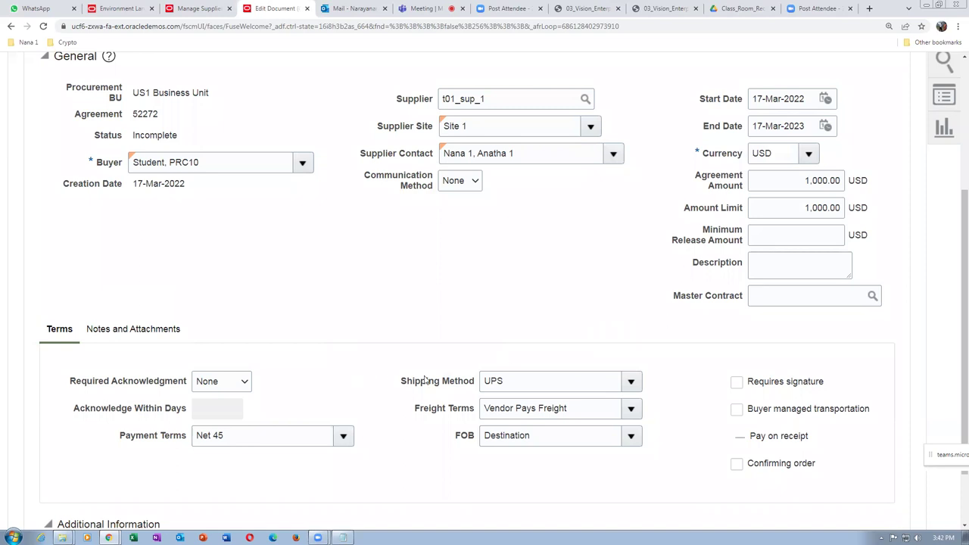
pyautogui.click(179, 338)
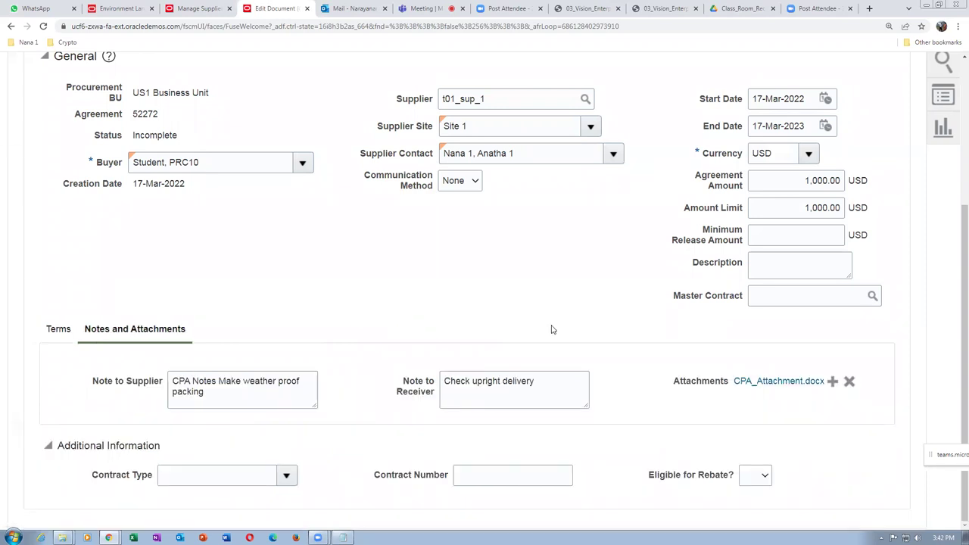
pyautogui.scroll(3, 954, 308)
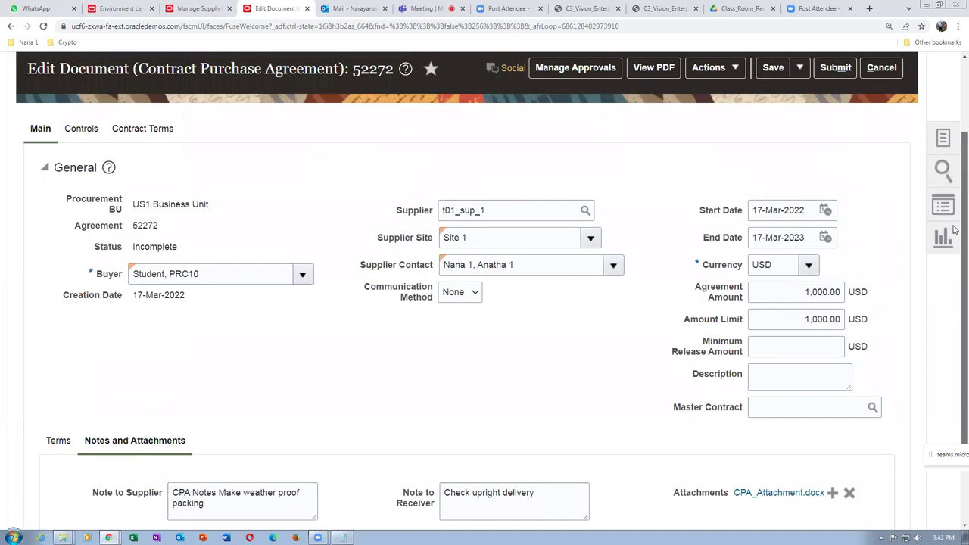
# Save the contract purchase agreement and open Setup and Maintenance in a duplicate of the browser tab.
pyautogui.click(775, 82)
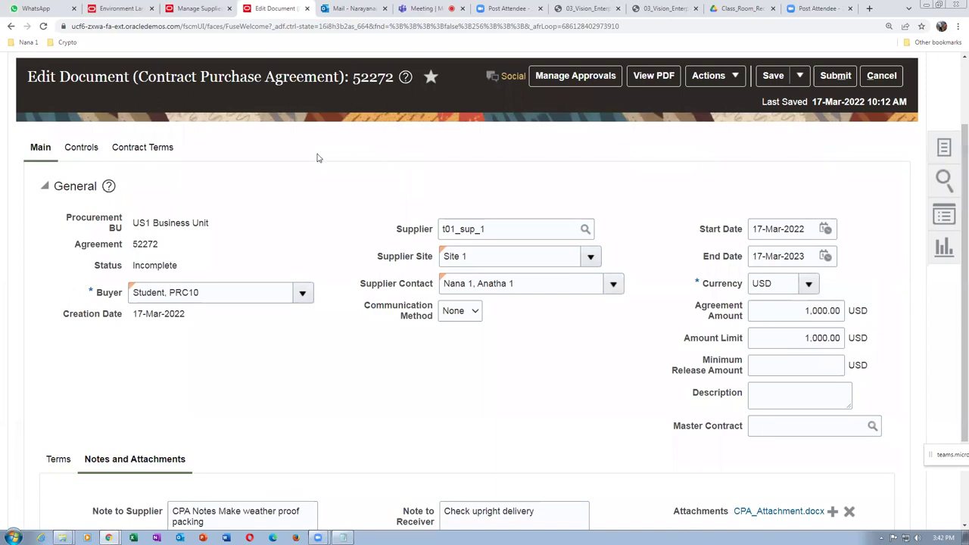
pyautogui.rightClick(266, 11)
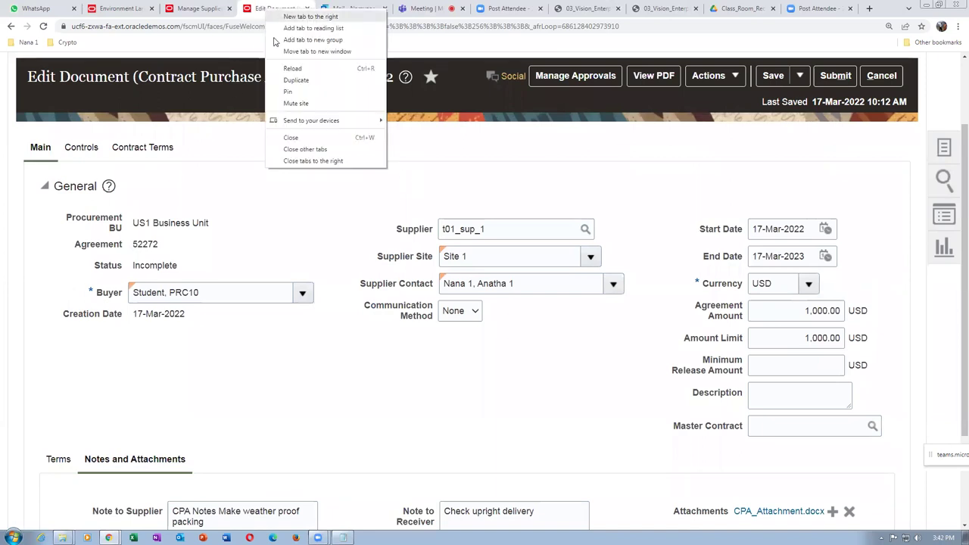
pyautogui.click(291, 81)
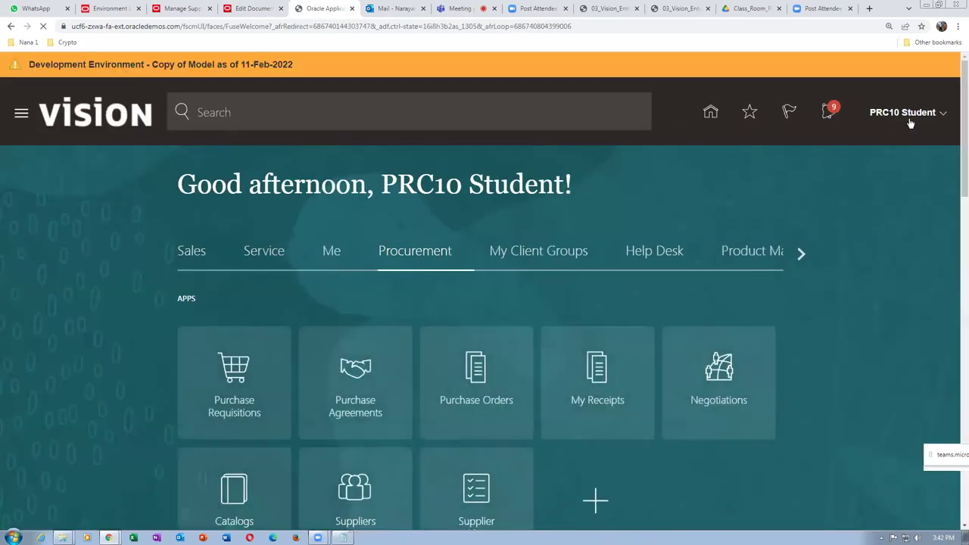
pyautogui.click(909, 123)
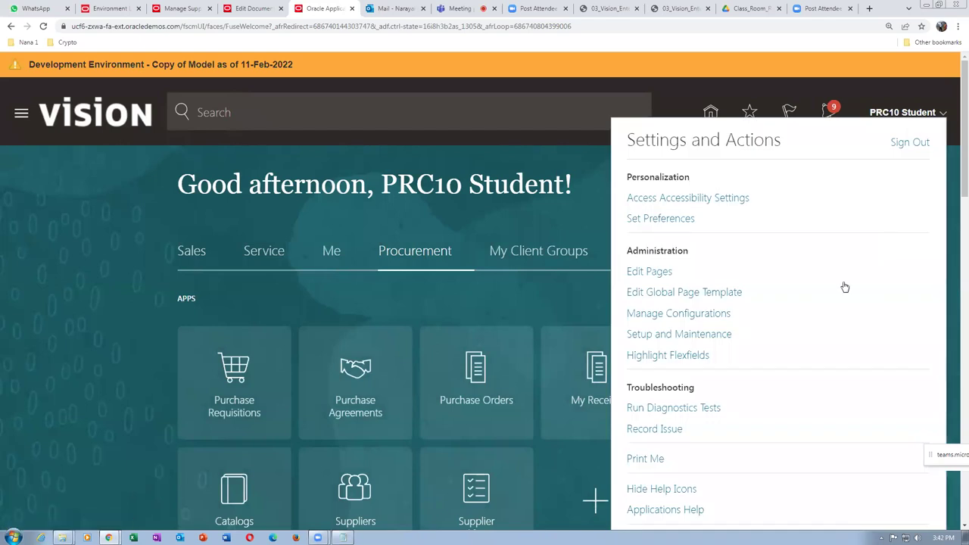
pyautogui.click(681, 336)
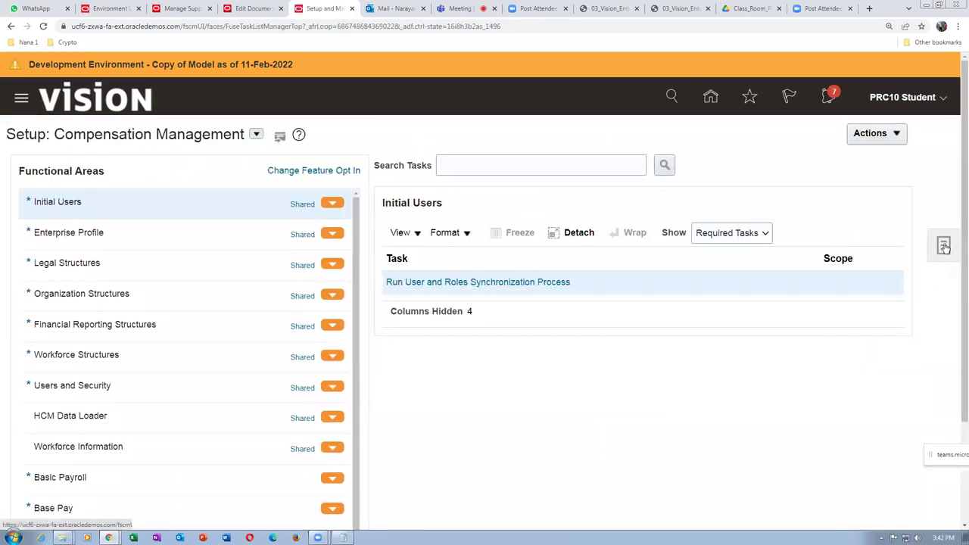
# Search the setup tasks for "man%doc%app%" and open Manage Purchasing Document Approvals.
pyautogui.click(943, 246)
pyautogui.click(853, 299)
pyautogui.click(353, 163)
pyautogui.write('man%doc%app%')
pyautogui.press('Return')
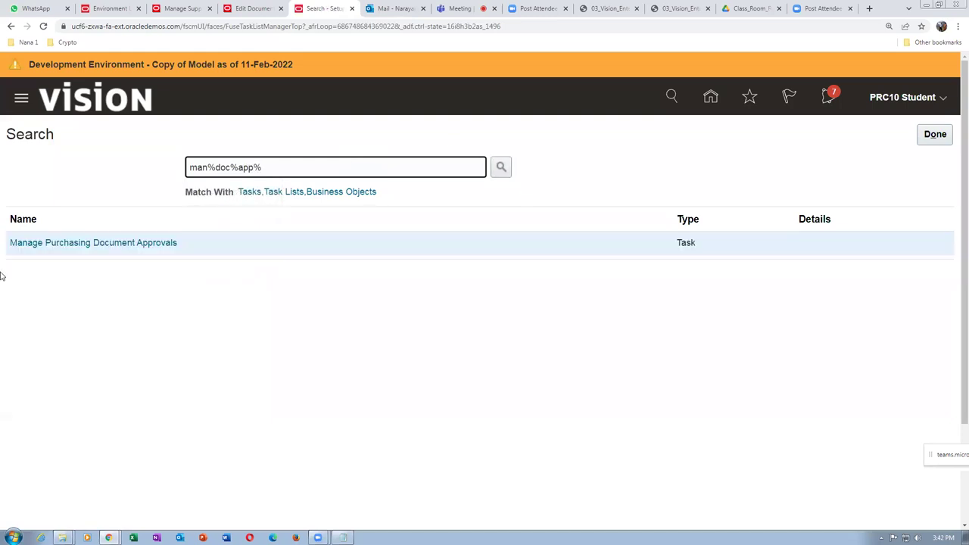
pyautogui.click(63, 244)
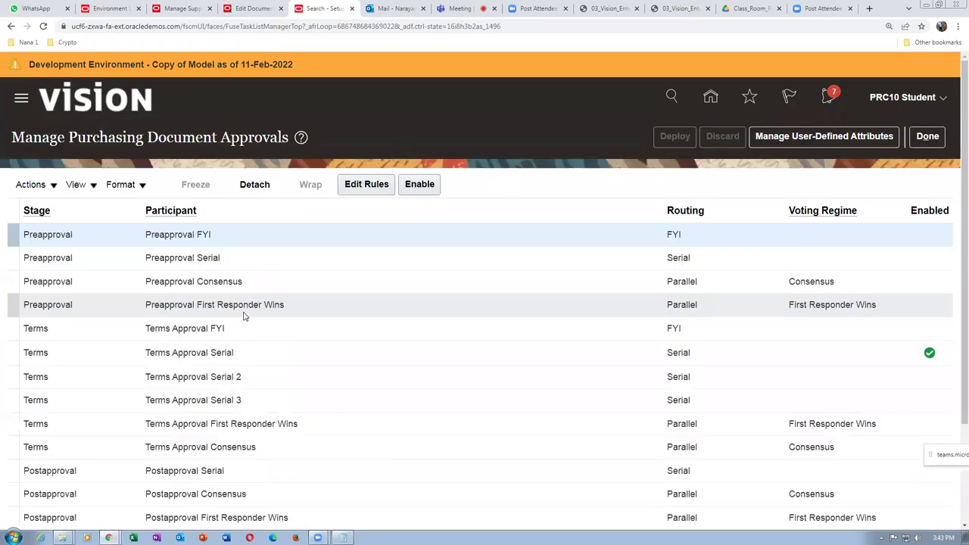
# Open the approval rules of the Terms Approval Serial 3 participant for editing.
pyautogui.scroll(-2, 295, 362)
pyautogui.click(365, 256)
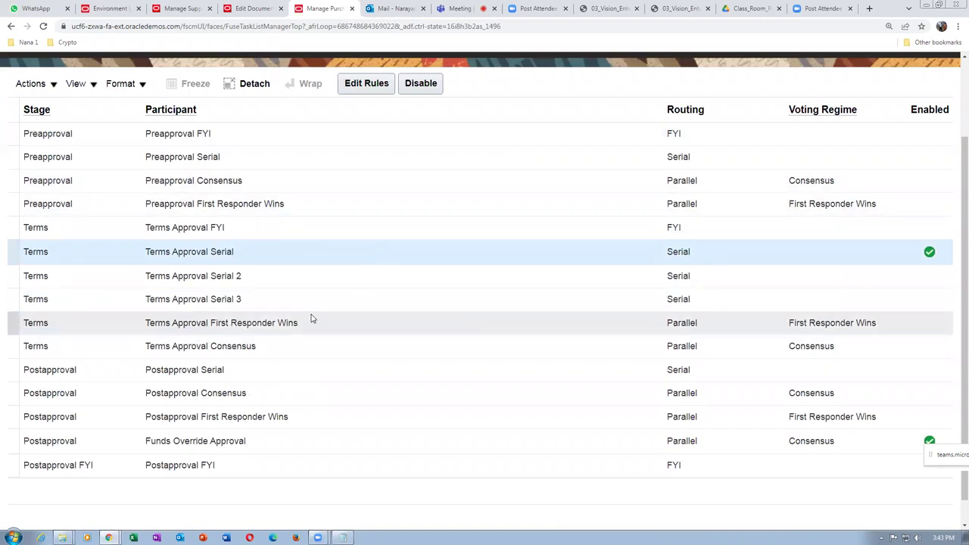
pyautogui.click(267, 299)
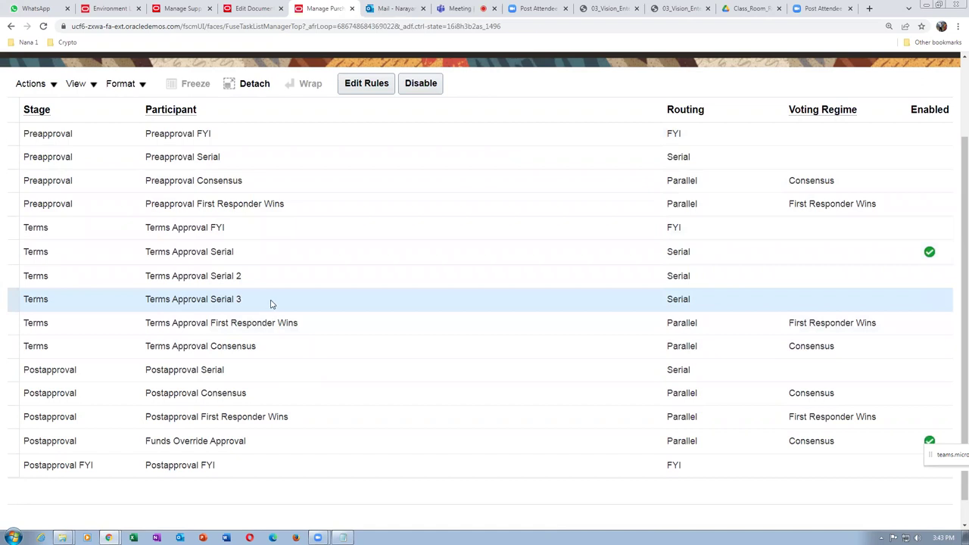
pyautogui.click(370, 85)
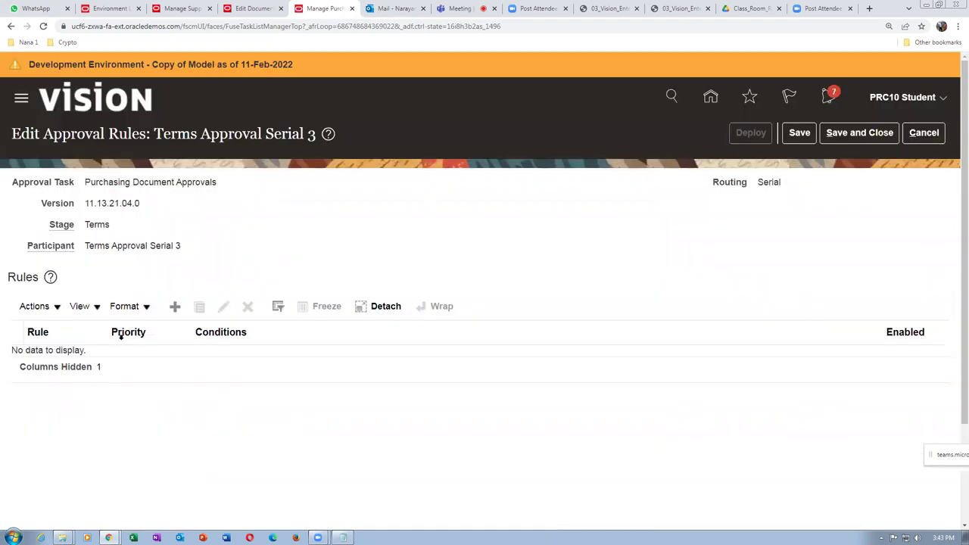
# Create a rule named "Automatic" with the description "Automatic" that always applies.
pyautogui.click(175, 306)
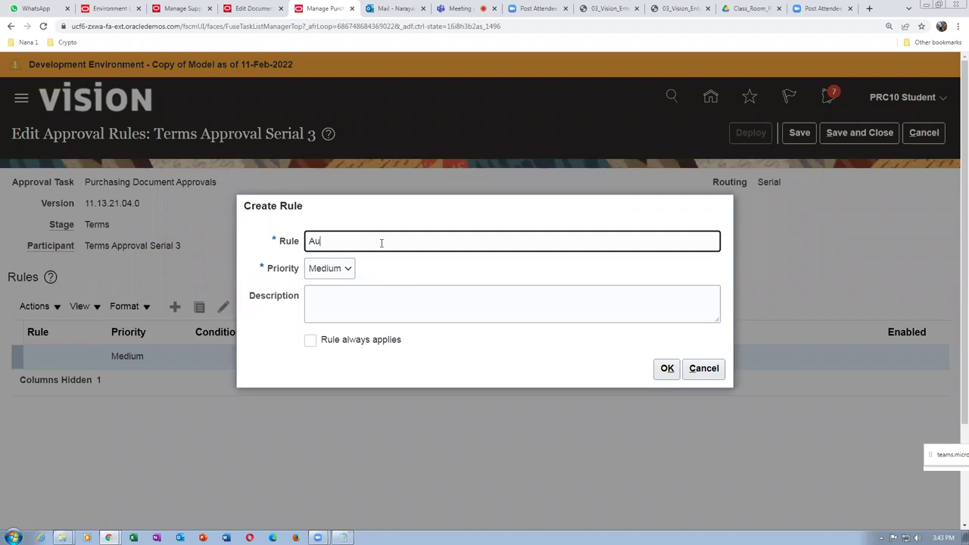
pyautogui.write('Automatic')
pyautogui.moveTo(381, 242); pyautogui.dragTo(172, 277)
pyautogui.hotkey('ctrl', 'c')
pyautogui.click(316, 305)
pyautogui.hotkey('ctrl', 'v')
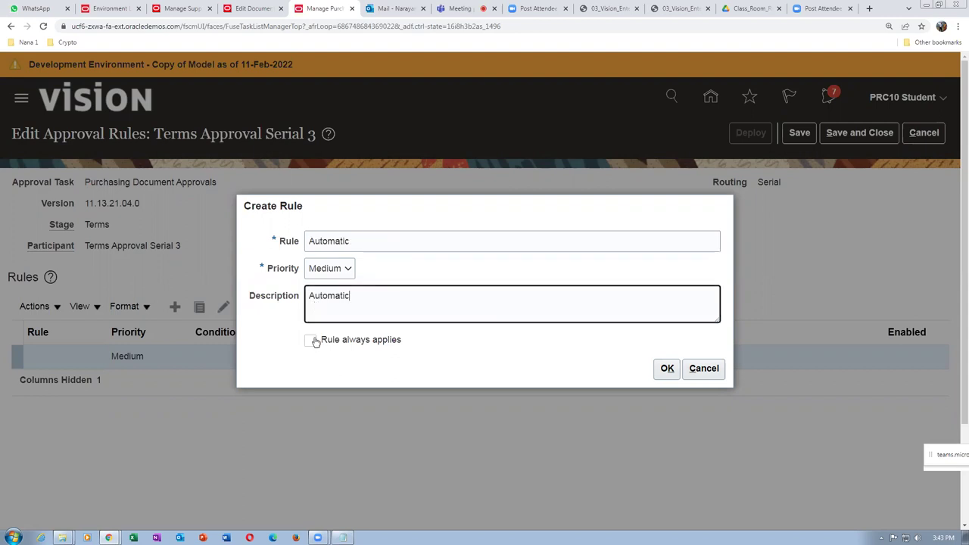
pyautogui.click(311, 340)
pyautogui.click(666, 368)
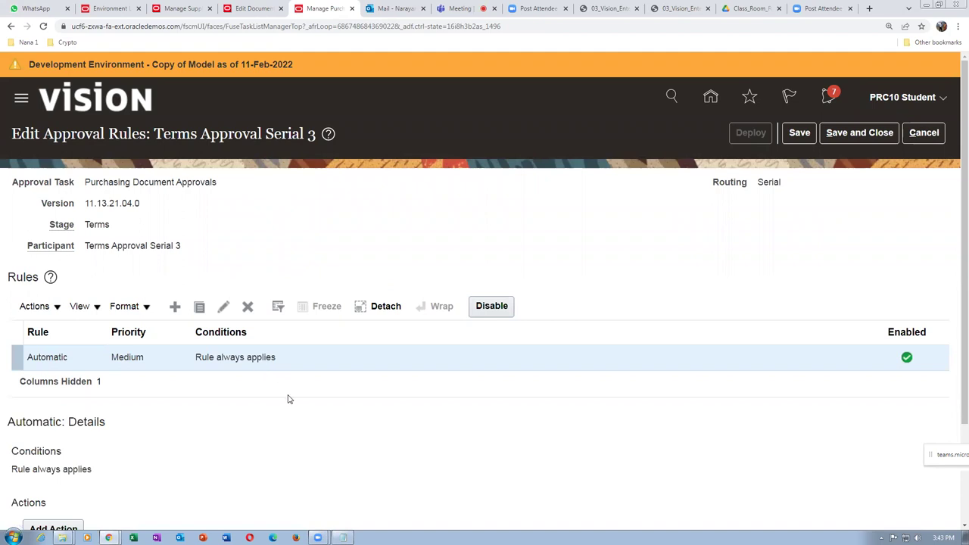
# Add an action of type Automatic with the outcome Approved to the Automatic rule.
pyautogui.scroll(-2, 288, 396)
pyautogui.click(73, 400)
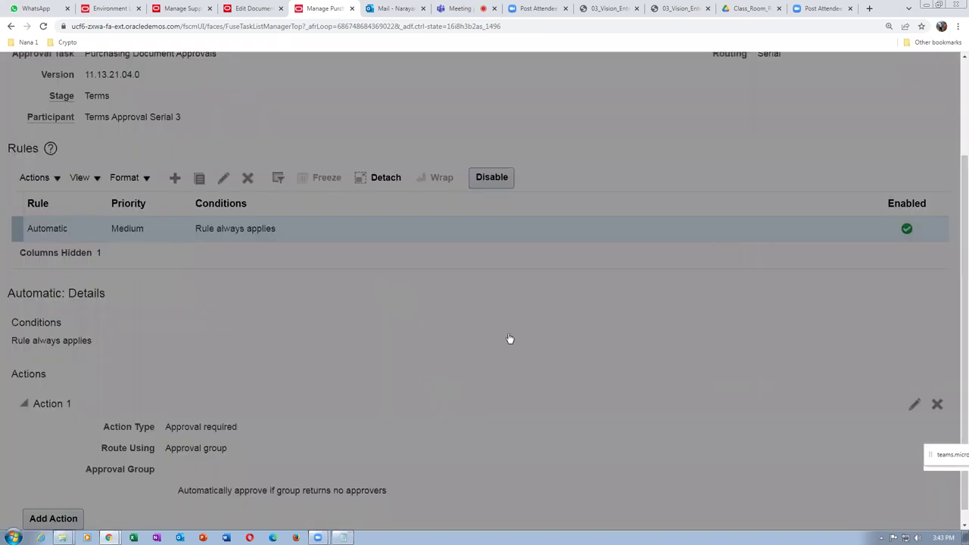
pyautogui.click(485, 251)
pyautogui.click(460, 277)
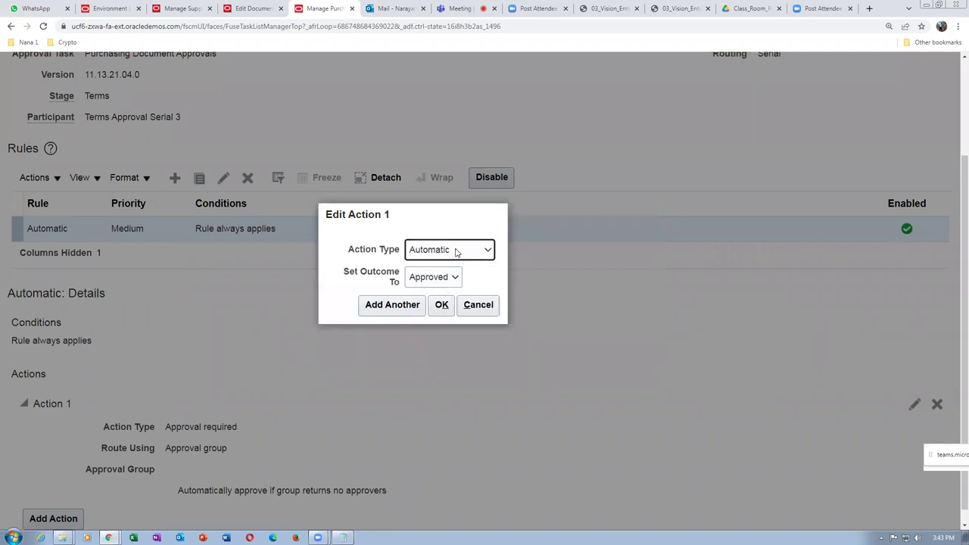
pyautogui.click(513, 333)
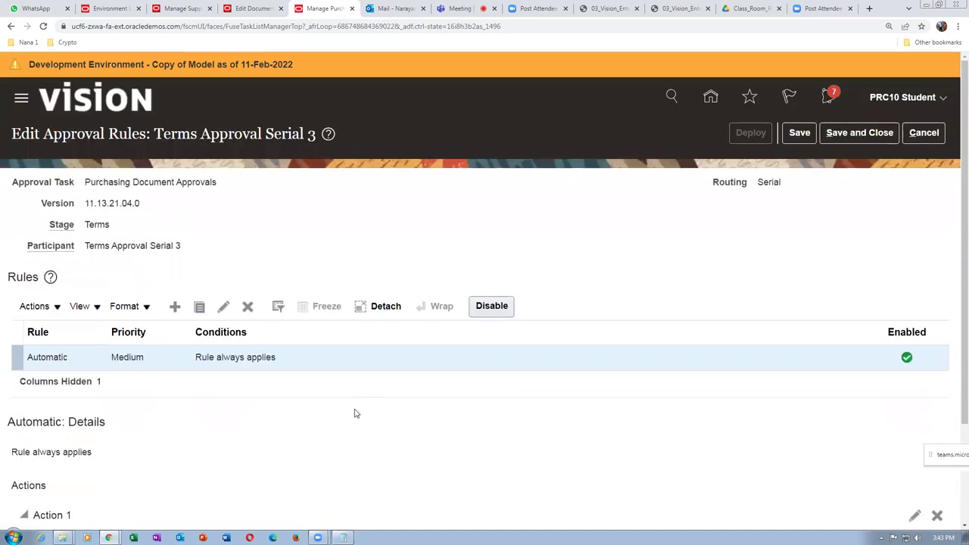
# Save the Terms Approval Serial 3 rules and deploy them across all participants.
pyautogui.click(803, 135)
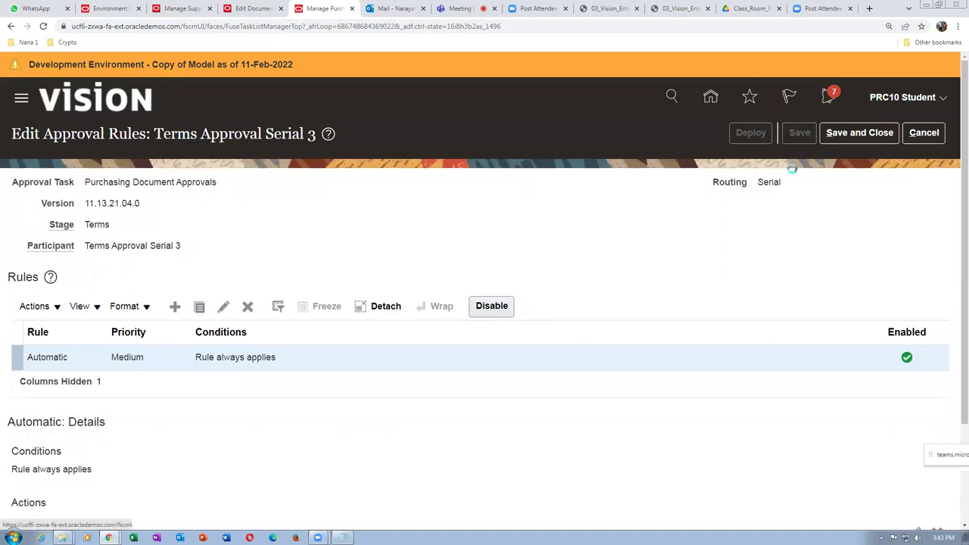
pyautogui.click(752, 134)
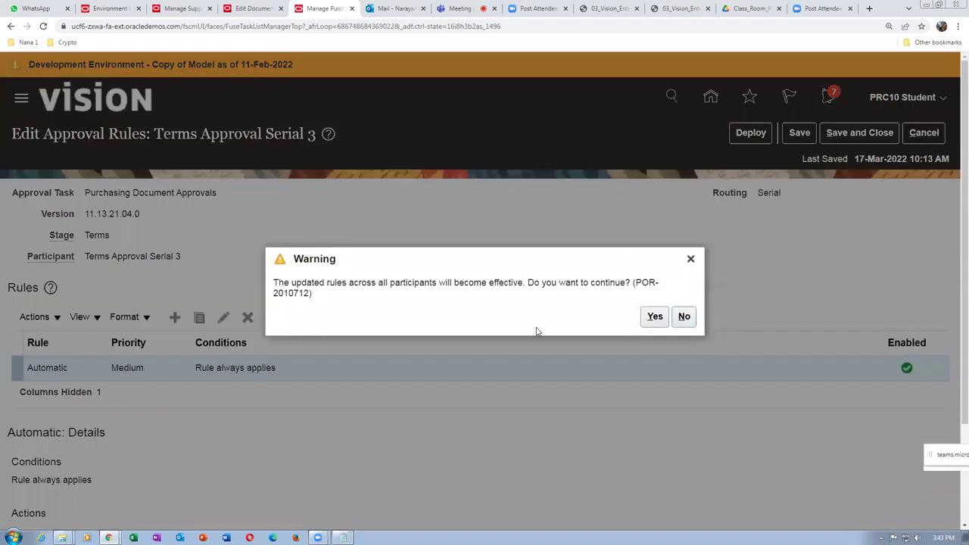
pyautogui.click(653, 316)
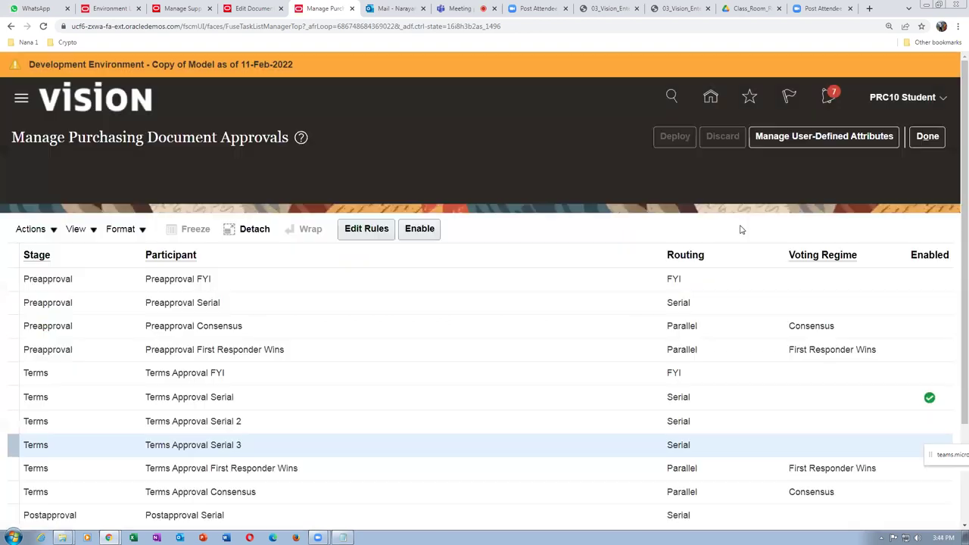
pyautogui.click(522, 200)
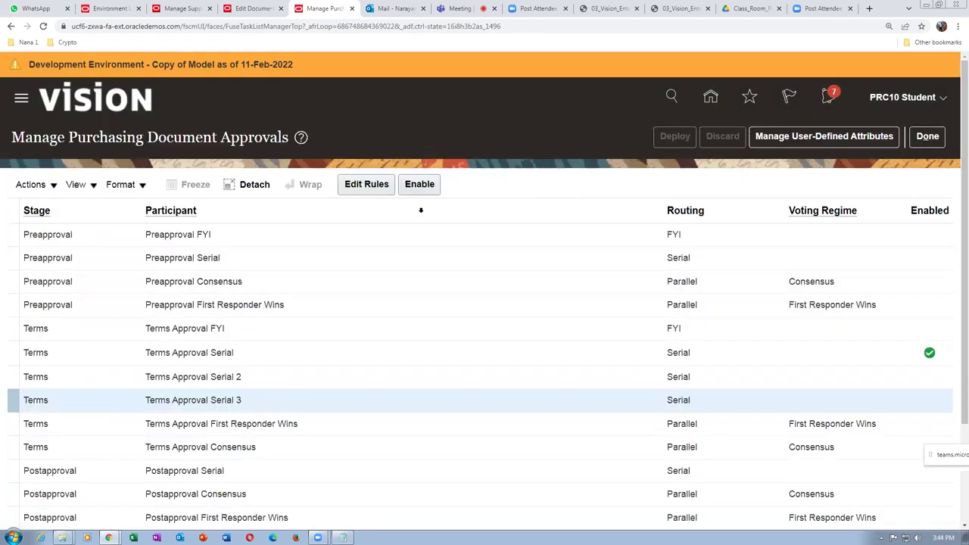
# Enable the Terms Approval Serial 3 participant and disable the Terms Approval Serial and Funds Override Approval participants.
pyautogui.click(429, 187)
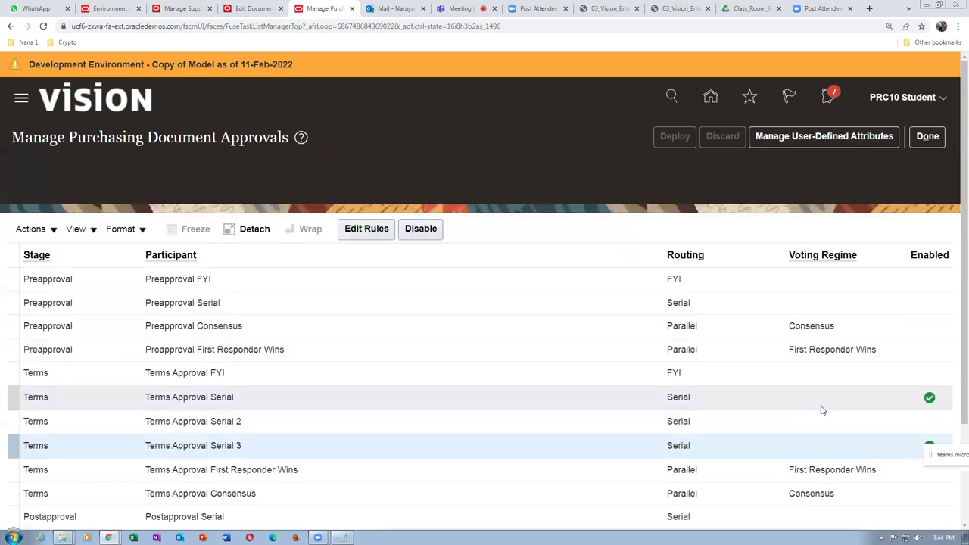
pyautogui.click(598, 366)
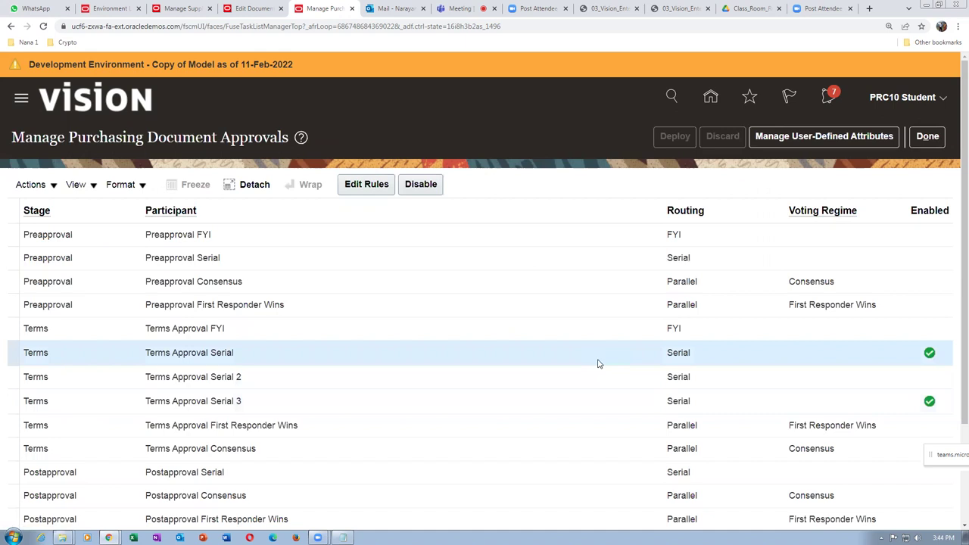
pyautogui.click(420, 189)
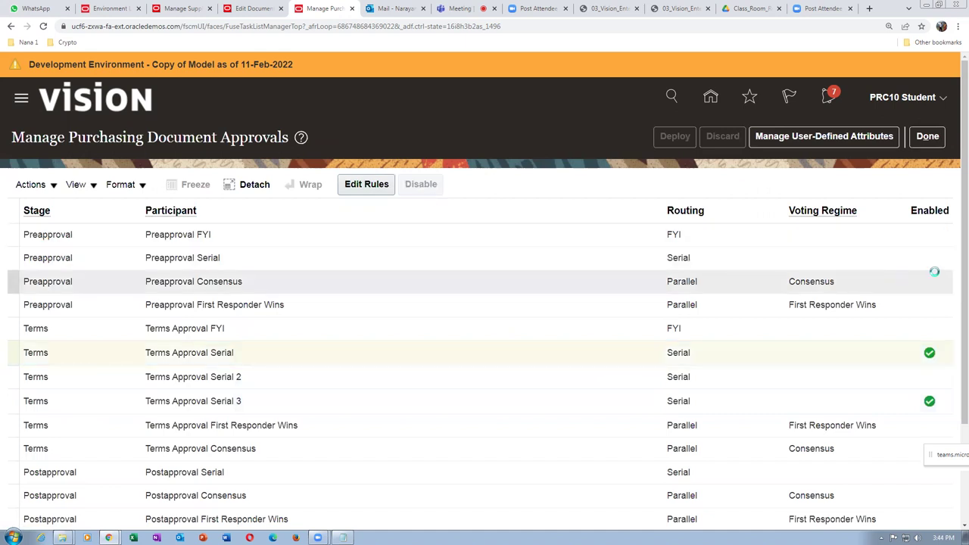
pyautogui.scroll(-2, 952, 363)
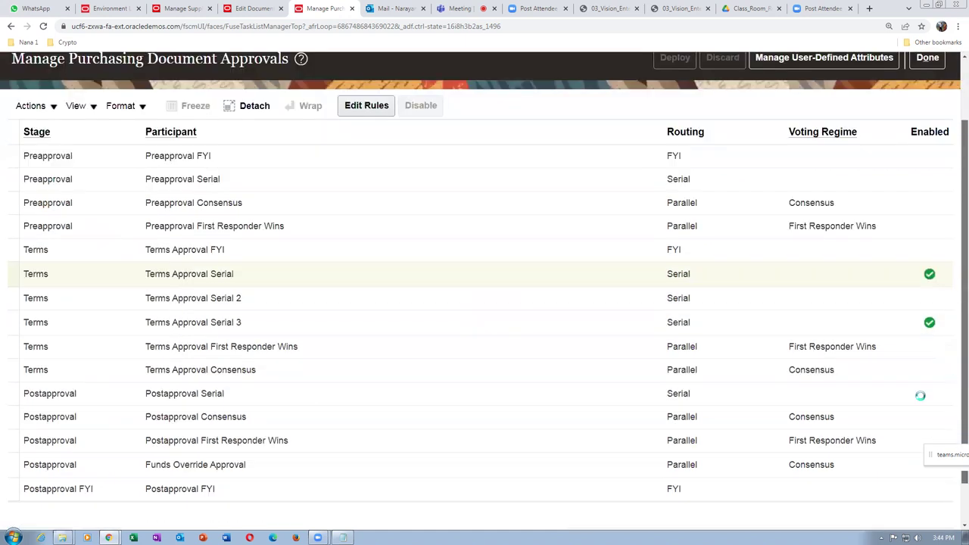
pyautogui.click(505, 423)
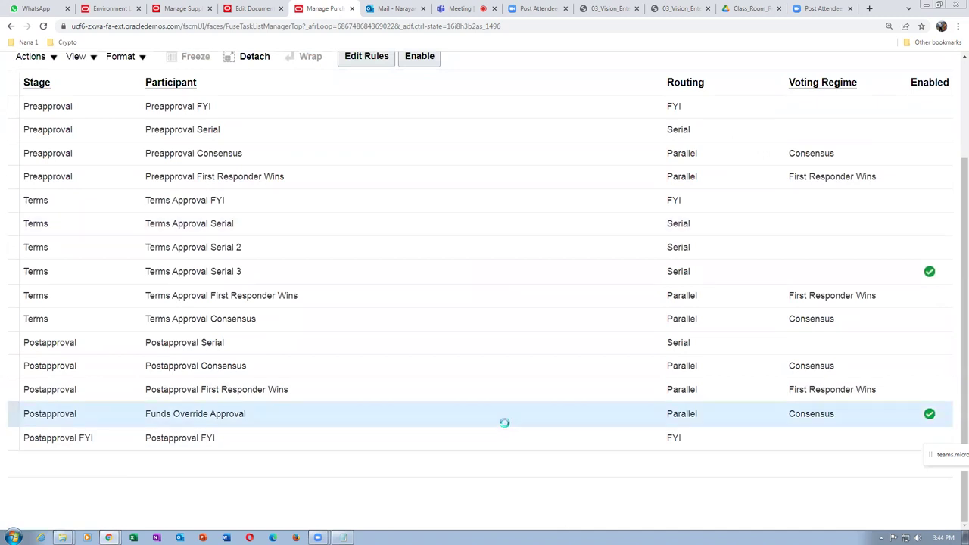
pyautogui.click(428, 58)
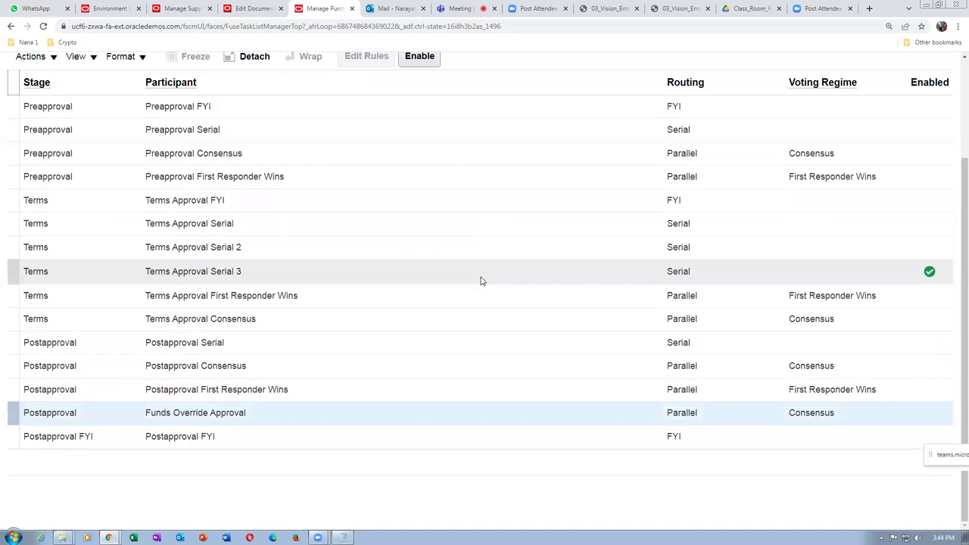
# Return to the contract purchase agreement, submit it for approval and close the confirmation.
pyautogui.click(250, 10)
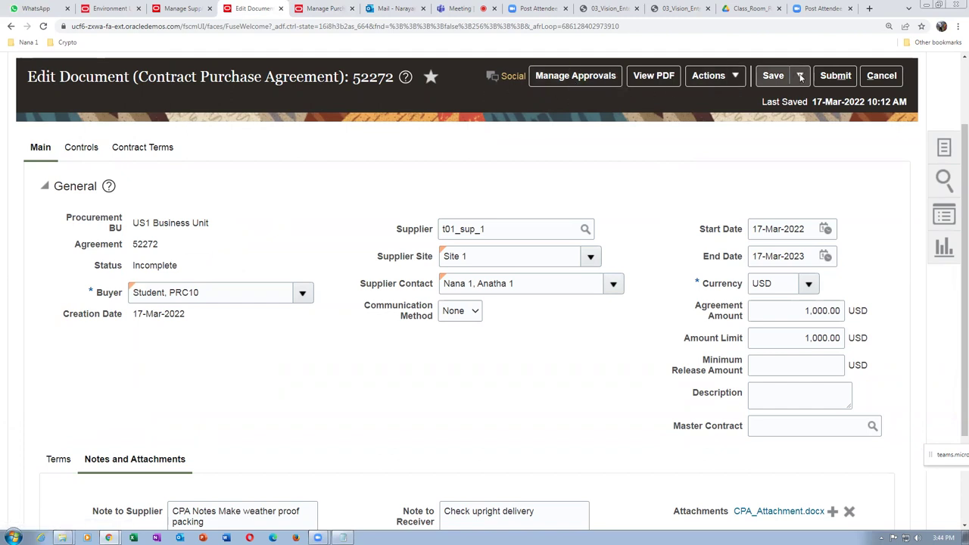
pyautogui.click(835, 75)
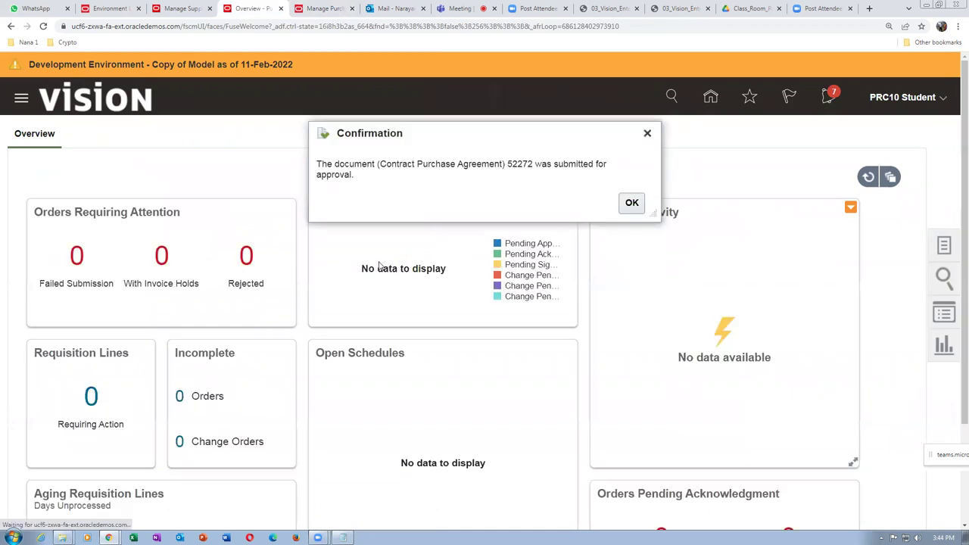
pyautogui.click(629, 204)
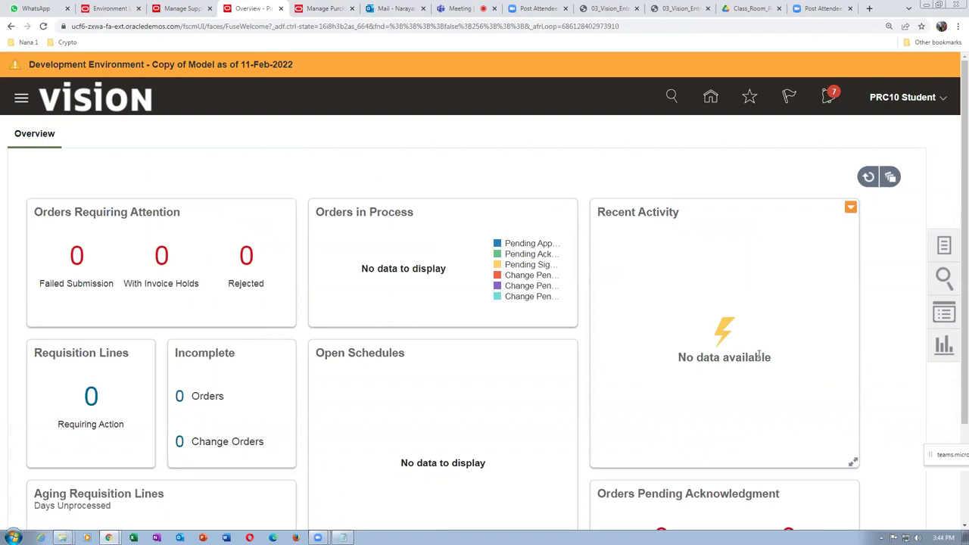
# Search for the submitted agreement by its agreement number in Manage Agreements.
pyautogui.click(944, 246)
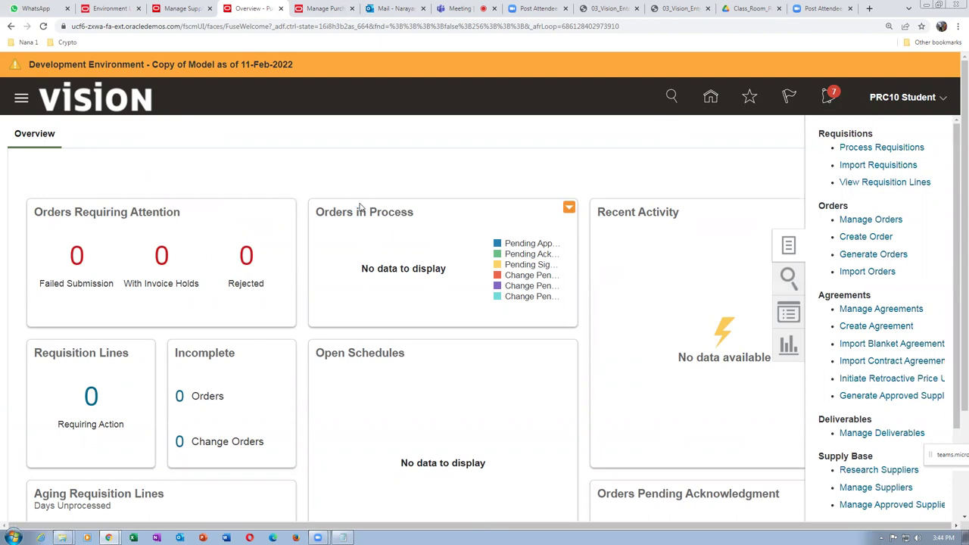
pyautogui.scroll(-1, 558, 324)
pyautogui.click(753, 264)
pyautogui.write('52272')
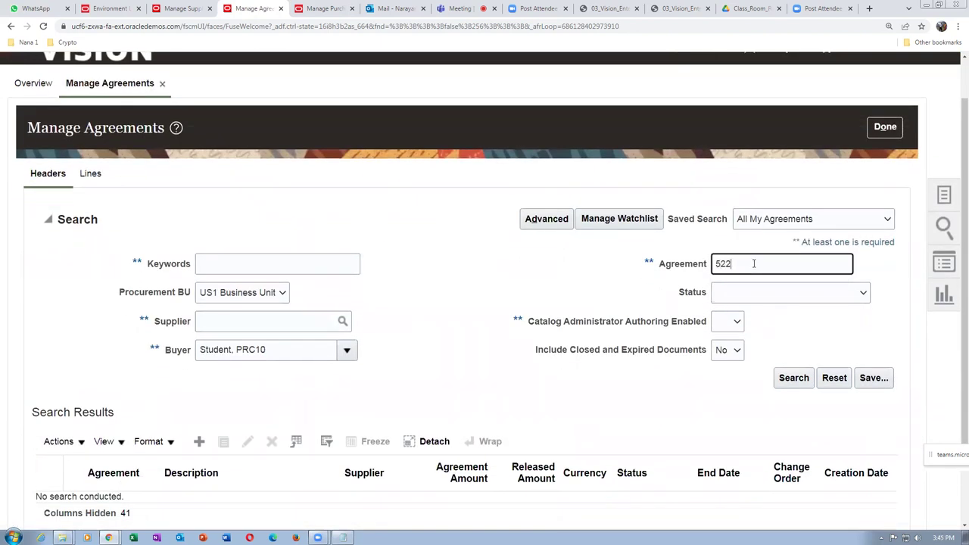
pyautogui.click(796, 380)
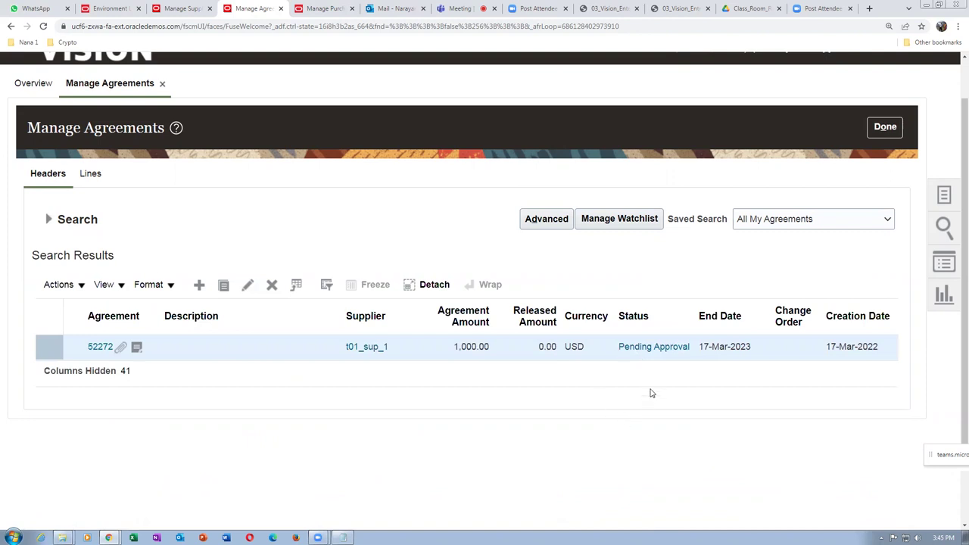
# Try to view the agreement's approval details from its status and open its supplier and receiver notes.
pyautogui.click(664, 347)
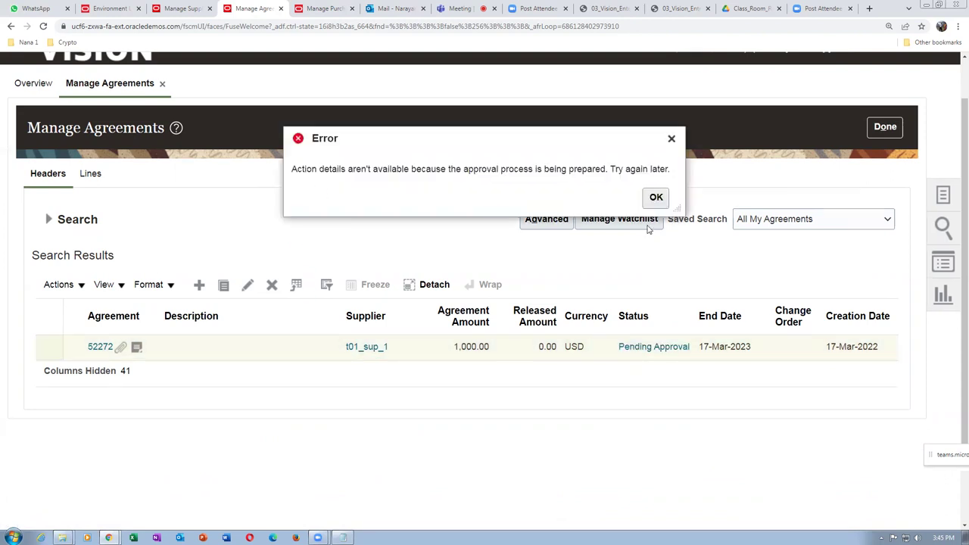
pyautogui.click(657, 198)
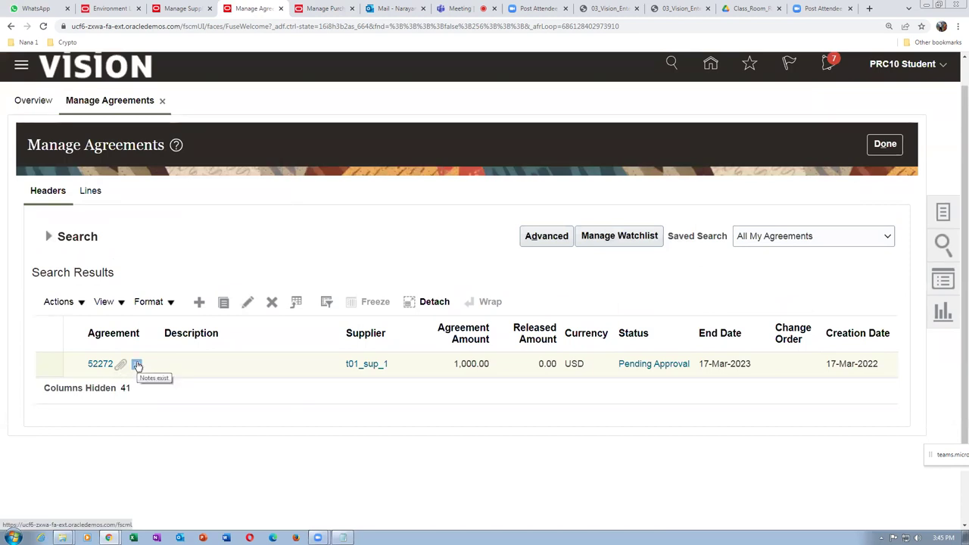
pyautogui.click(137, 366)
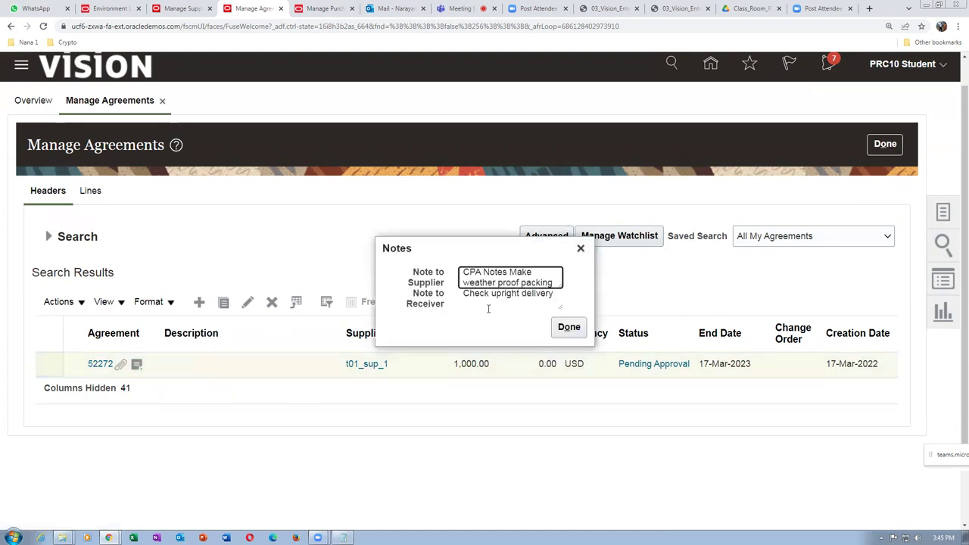
# Review the agreement's supplier and receiver notes and its attachments, closing each dialog.
pyautogui.moveTo(476, 272); pyautogui.dragTo(514, 295)
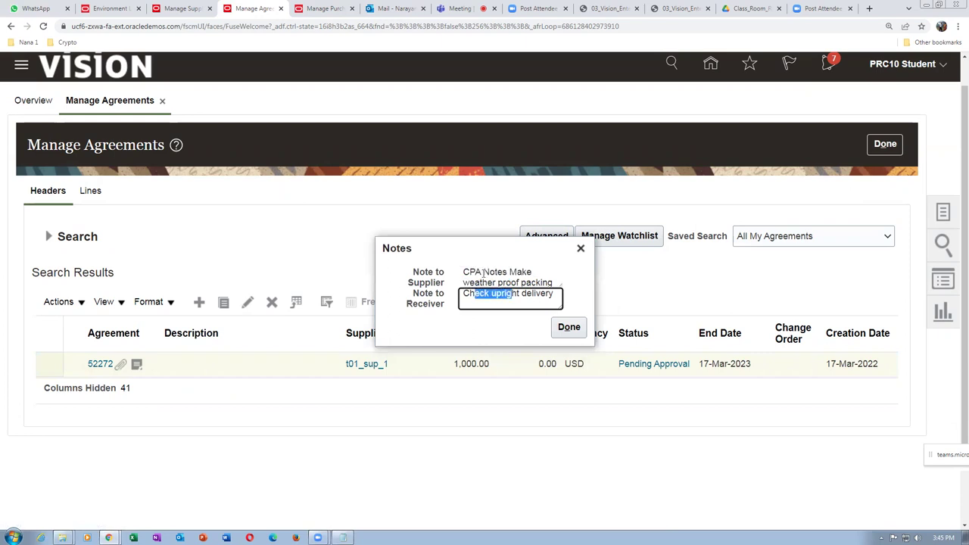
pyautogui.click(568, 328)
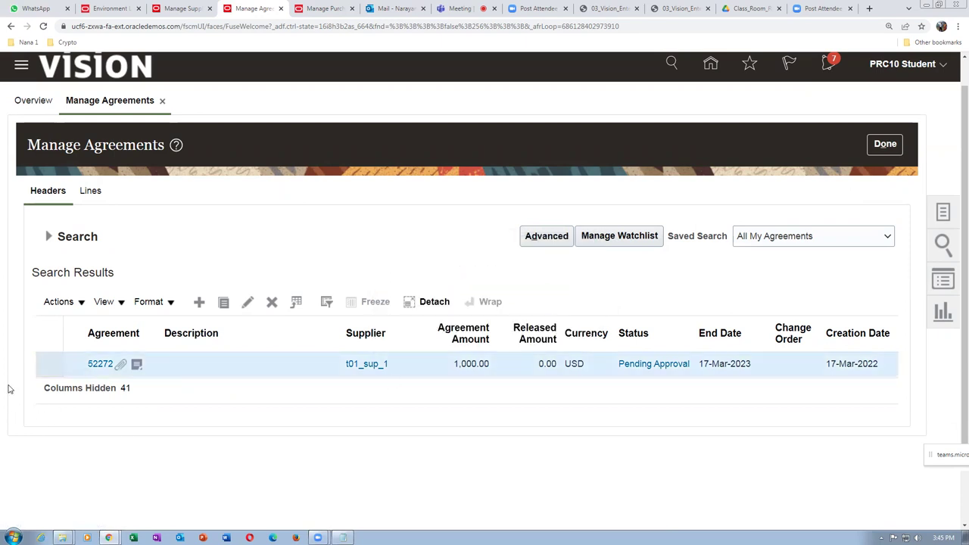
pyautogui.click(100, 365)
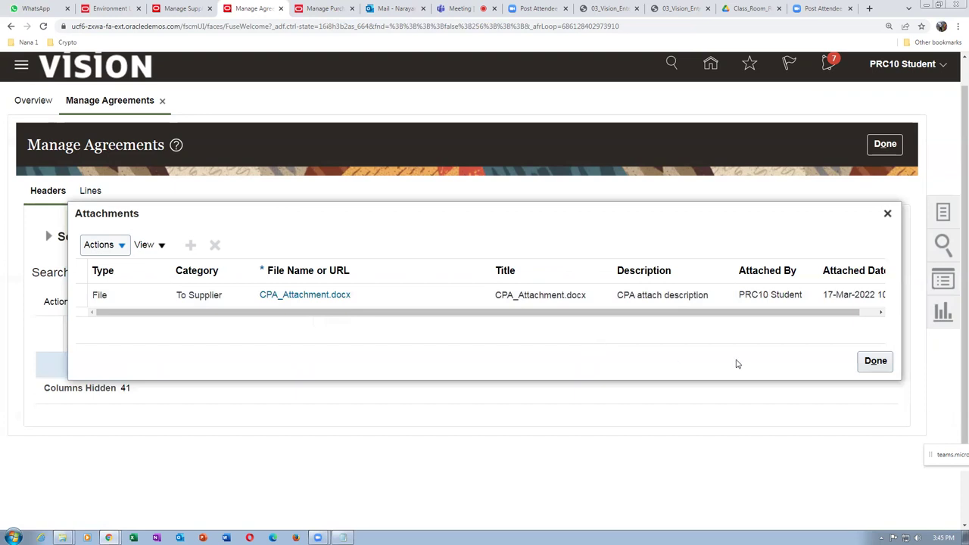
pyautogui.click(887, 215)
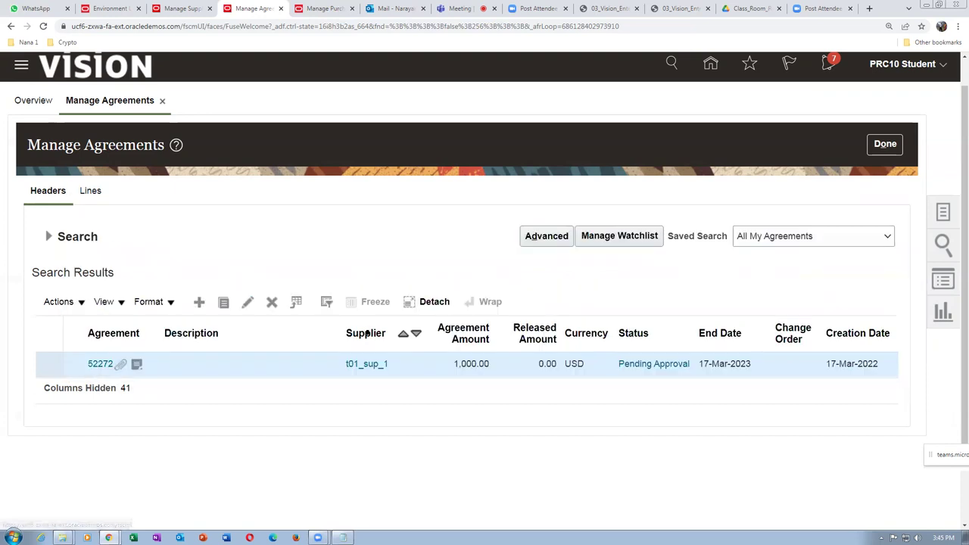
# Rerun the agreement search to refresh the submitted agreement's status.
pyautogui.click(47, 237)
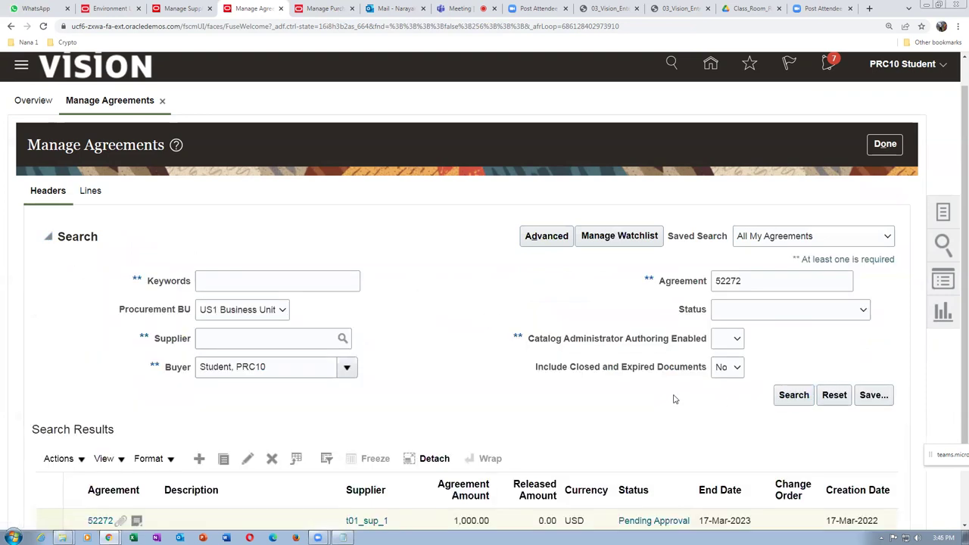
pyautogui.scroll(-1, 673, 400)
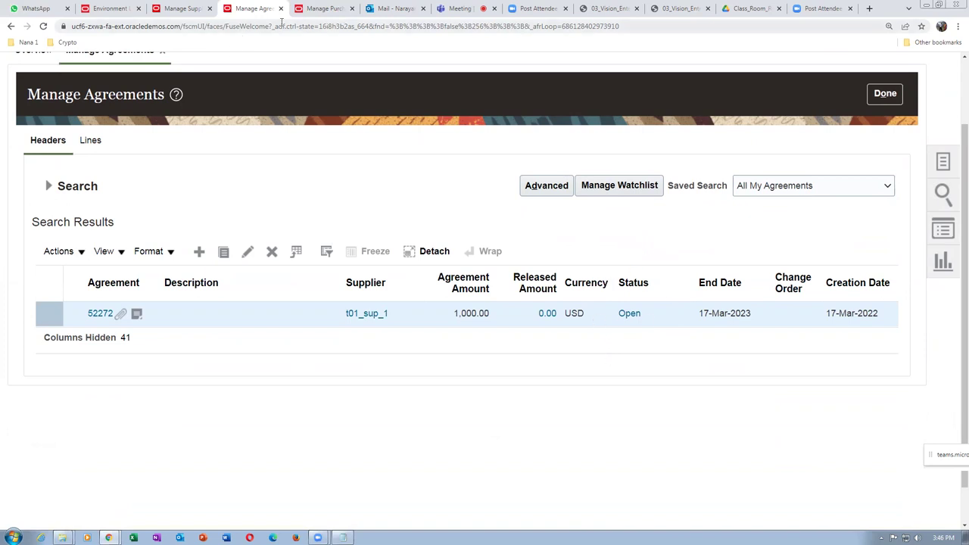
# Leave Manage Purchasing Document Approvals and open Purchase Requisitions from the home page.
pyautogui.click(329, 13)
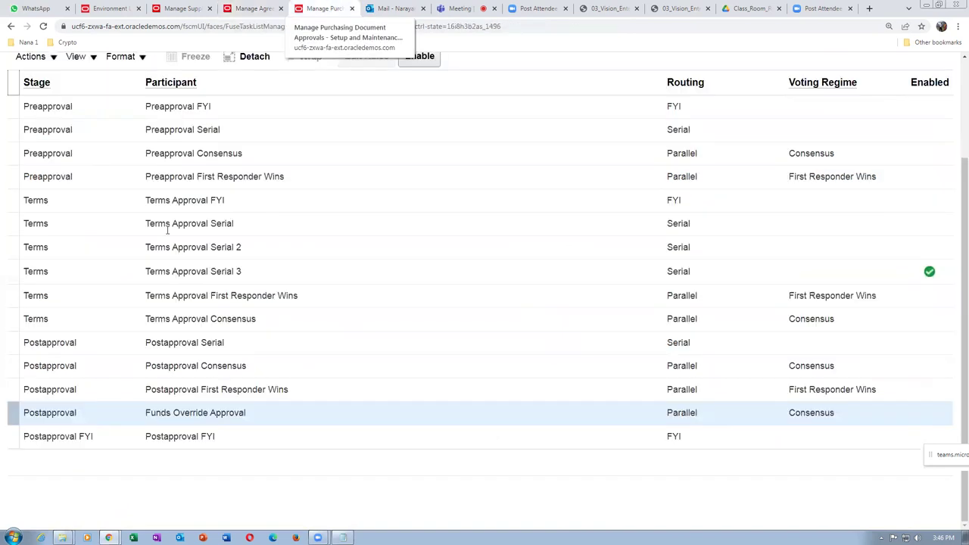
pyautogui.scroll(1, 281, 234)
pyautogui.scroll(2, 281, 249)
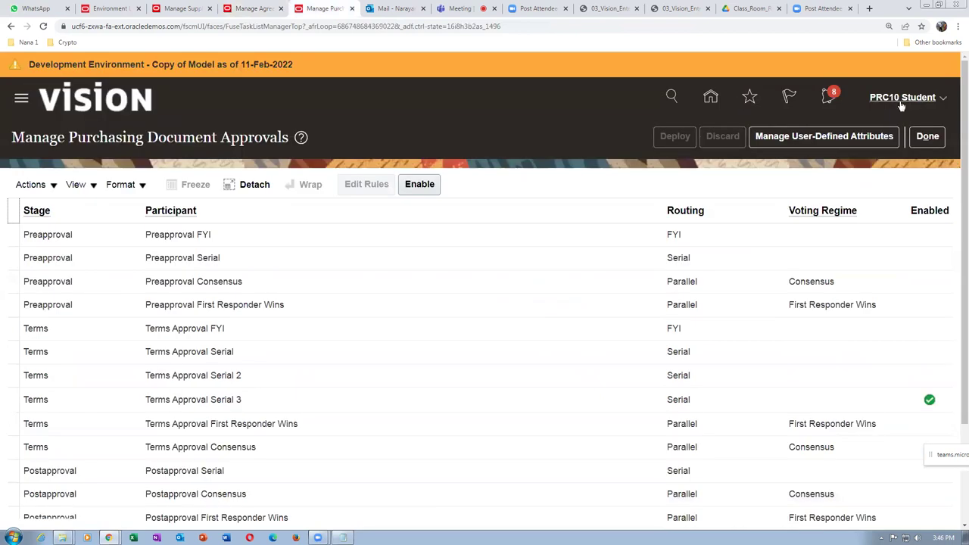
pyautogui.hotkey('alt', 'Left')
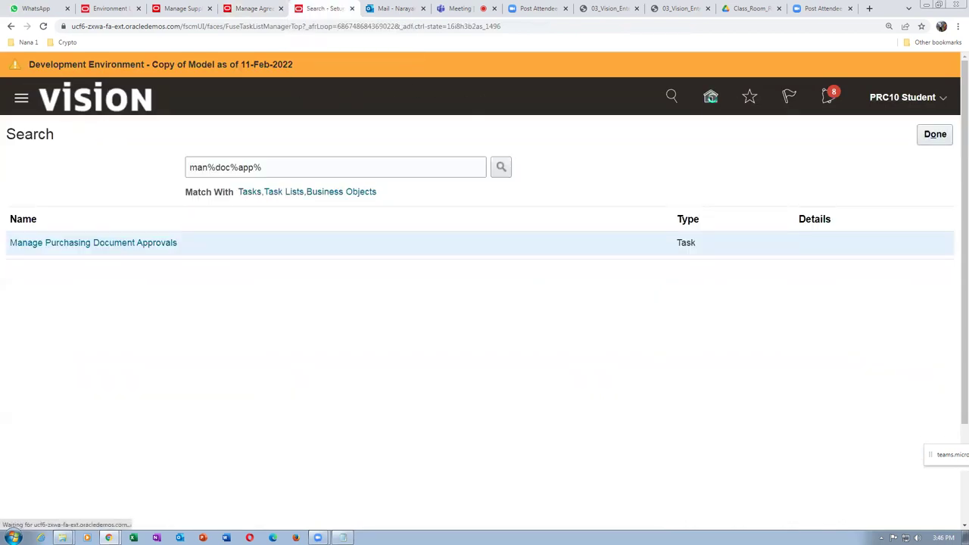
pyautogui.click(709, 99)
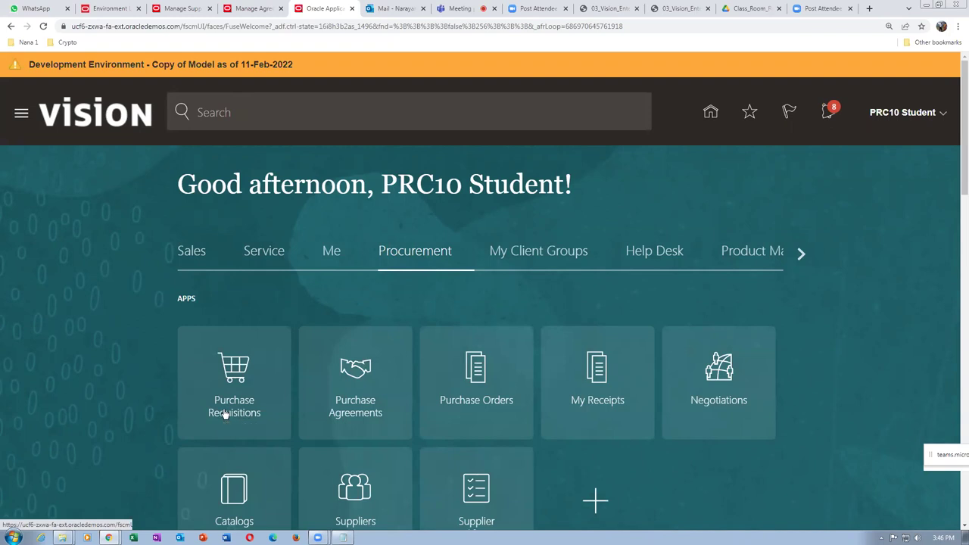
pyautogui.click(748, 375)
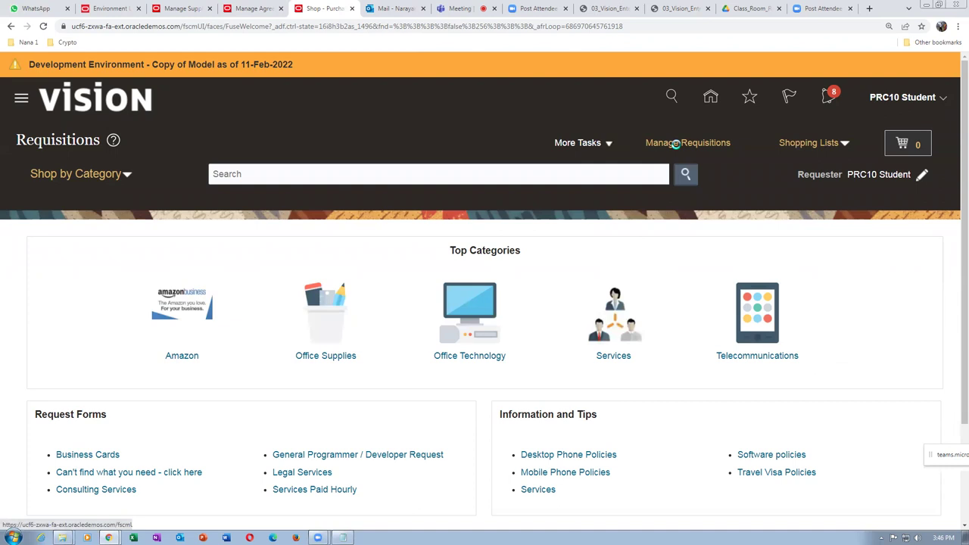
# Consult the enterprise structure PDF and save requisition preferences with deliver-to location Seattle, destination type Inventory and subinventory Stores.
pyautogui.click(676, 144)
pyautogui.click(577, 144)
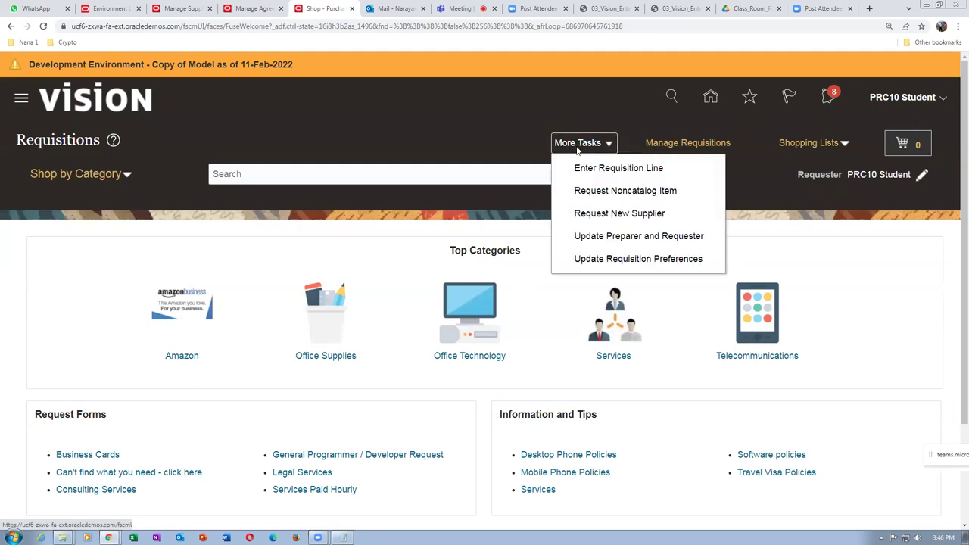
pyautogui.click(588, 168)
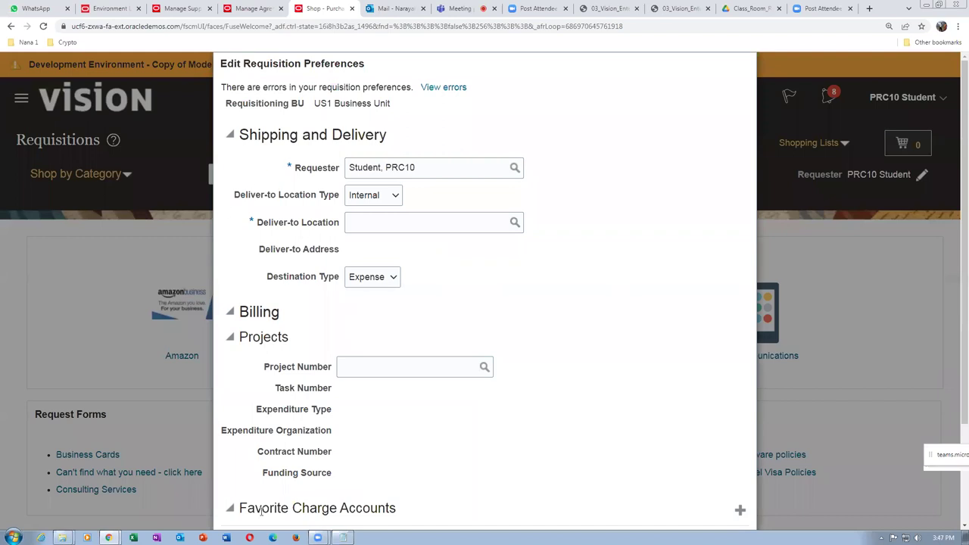
pyautogui.click(373, 225)
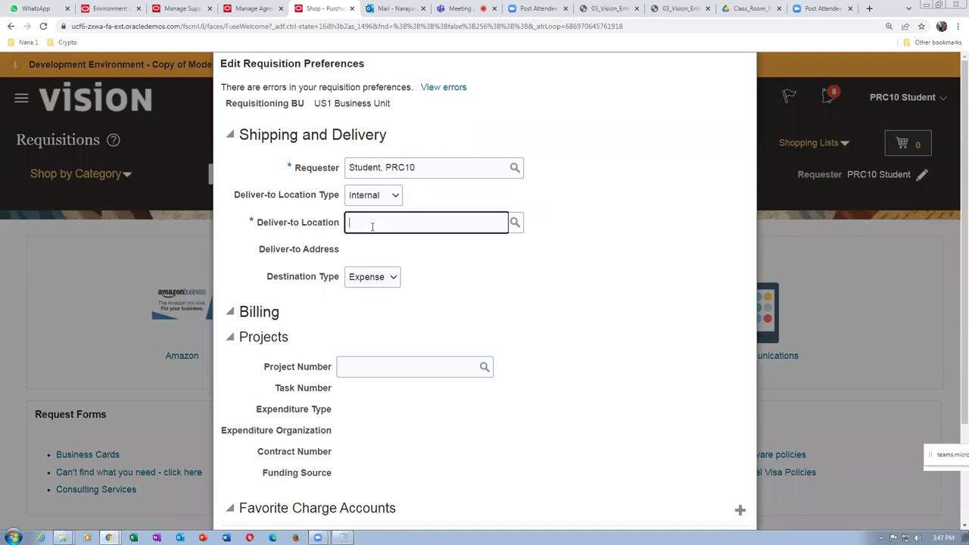
pyautogui.click(595, 9)
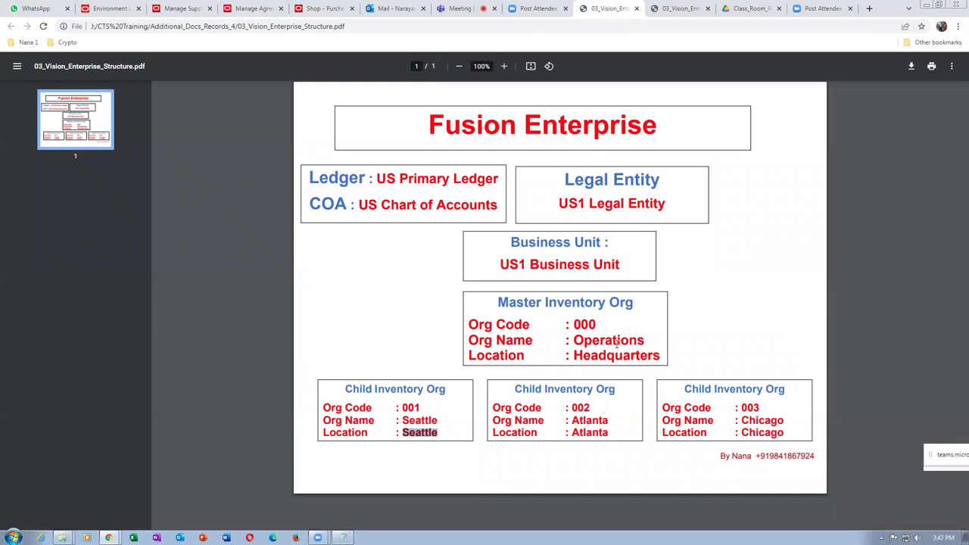
pyautogui.moveTo(605, 354); pyautogui.dragTo(618, 344)
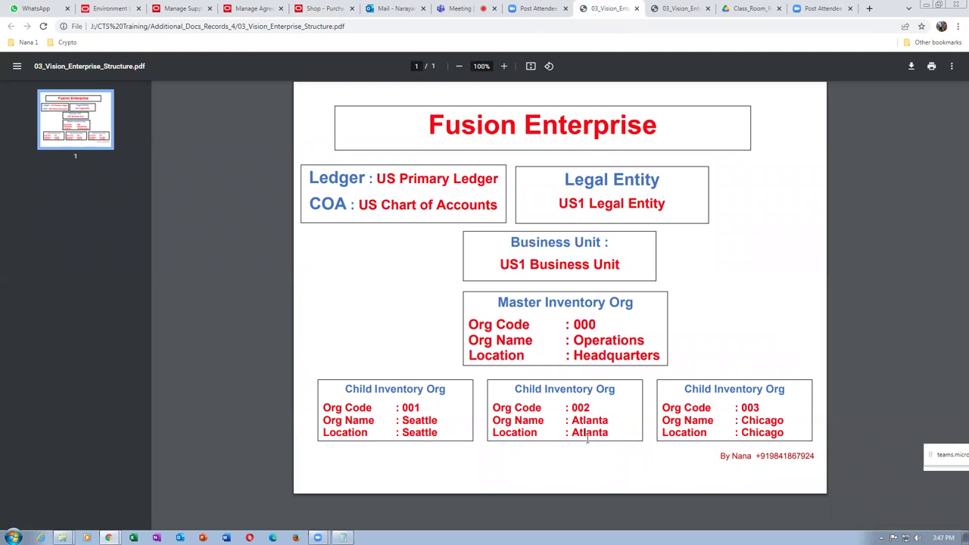
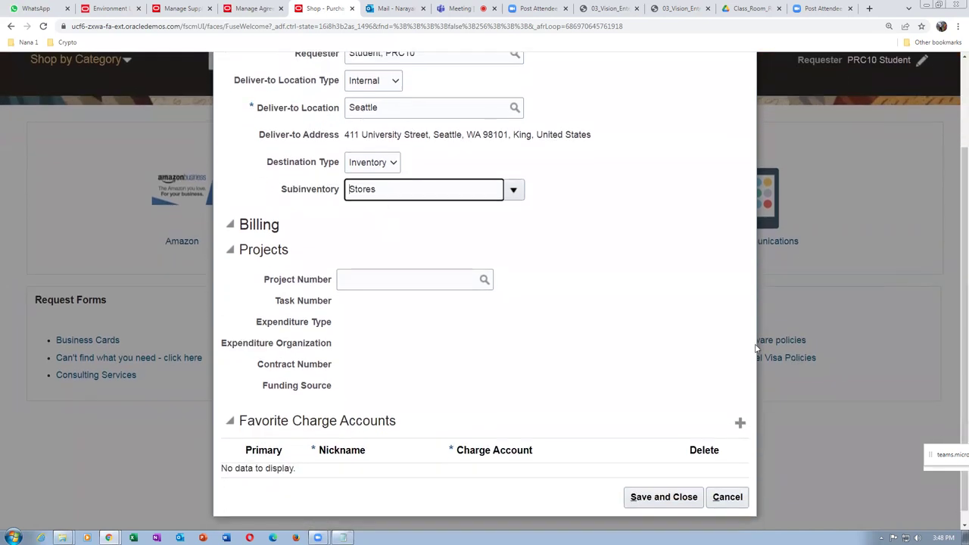
pyautogui.click(670, 497)
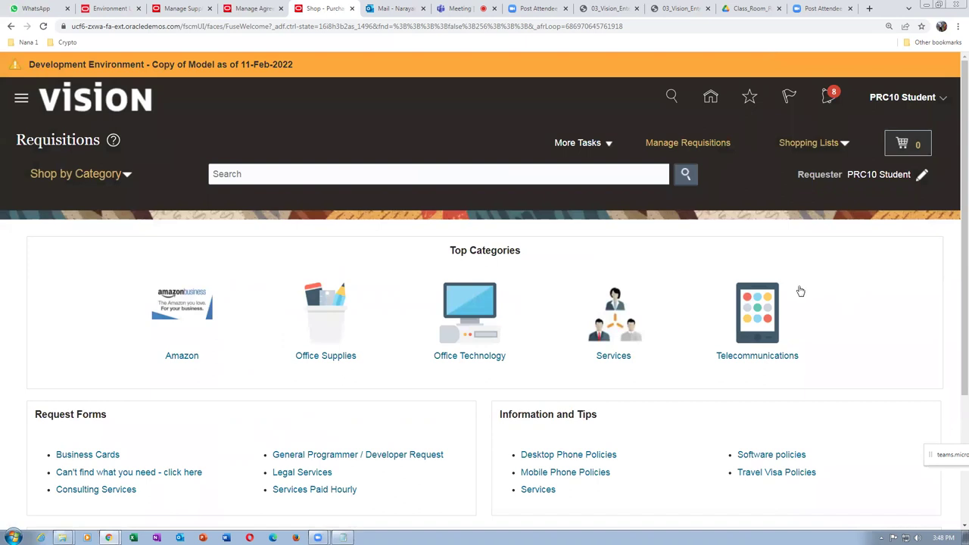
# Reopen the requisition preferences to review the saved delivery settings, and close them without changes.
pyautogui.click(560, 144)
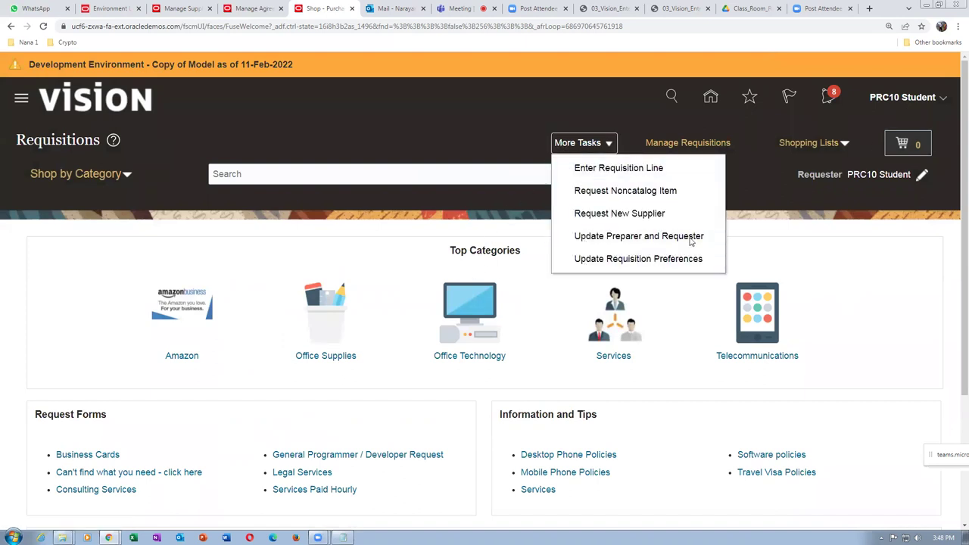
pyautogui.click(605, 260)
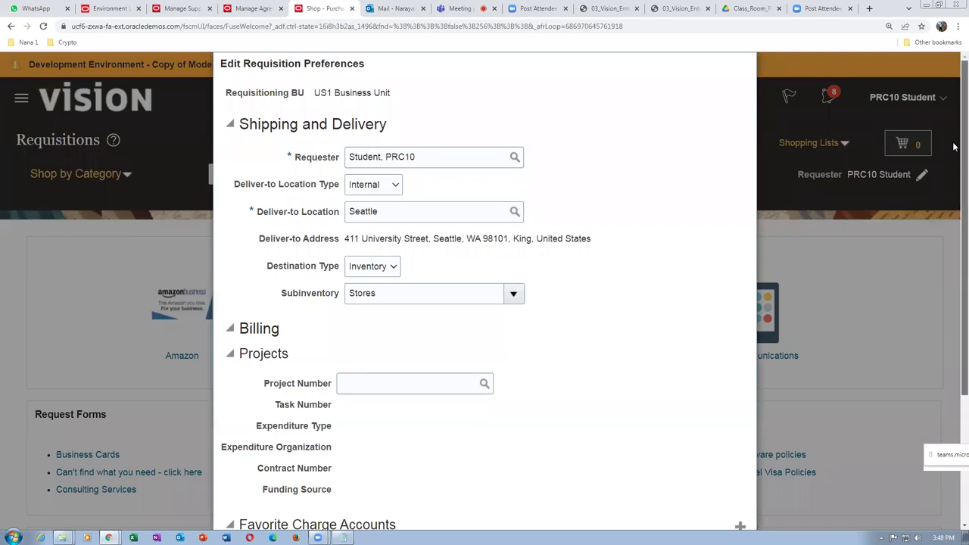
pyautogui.scroll(-3, 954, 146)
pyautogui.click(727, 421)
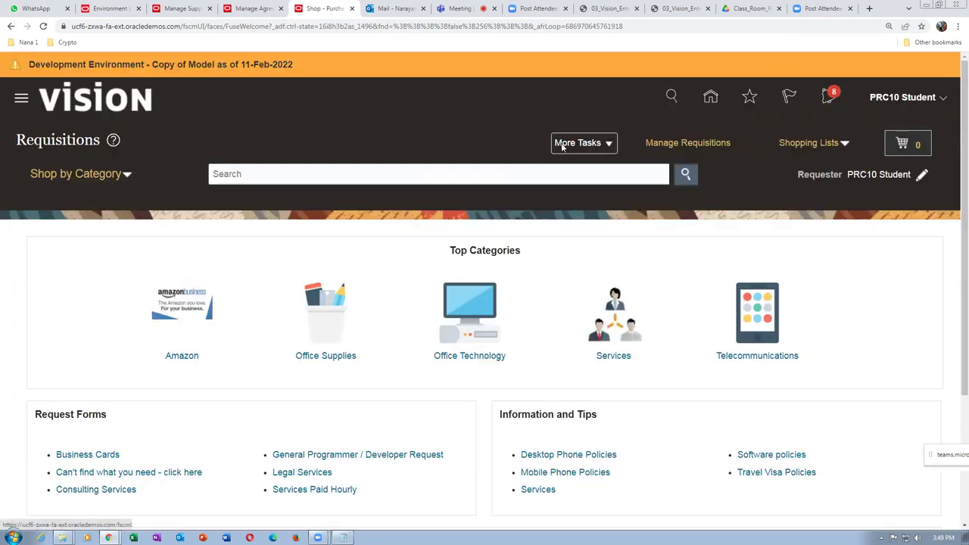
# Start a new requisition line of type Goods and select item AS65000 Standard Inkjet Printer.
pyautogui.click(563, 143)
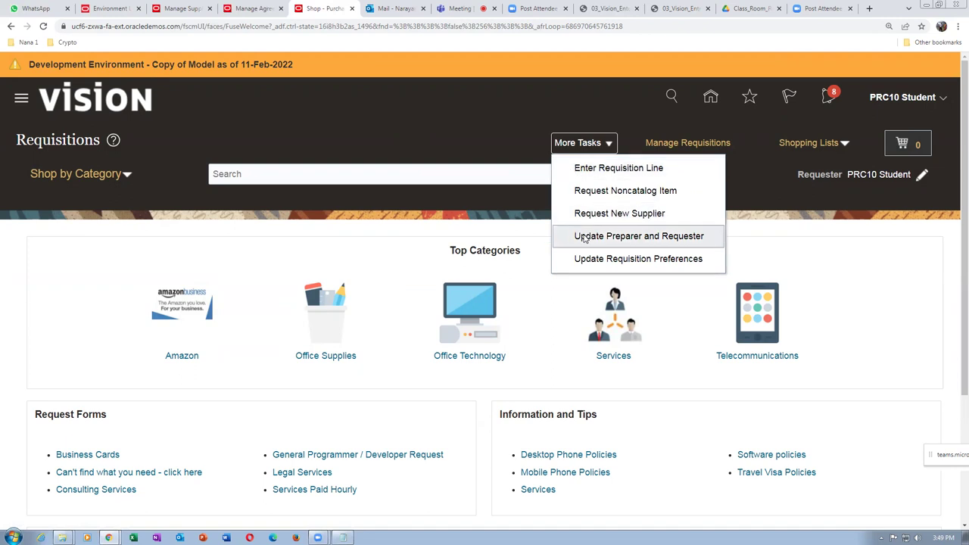
pyautogui.click(581, 169)
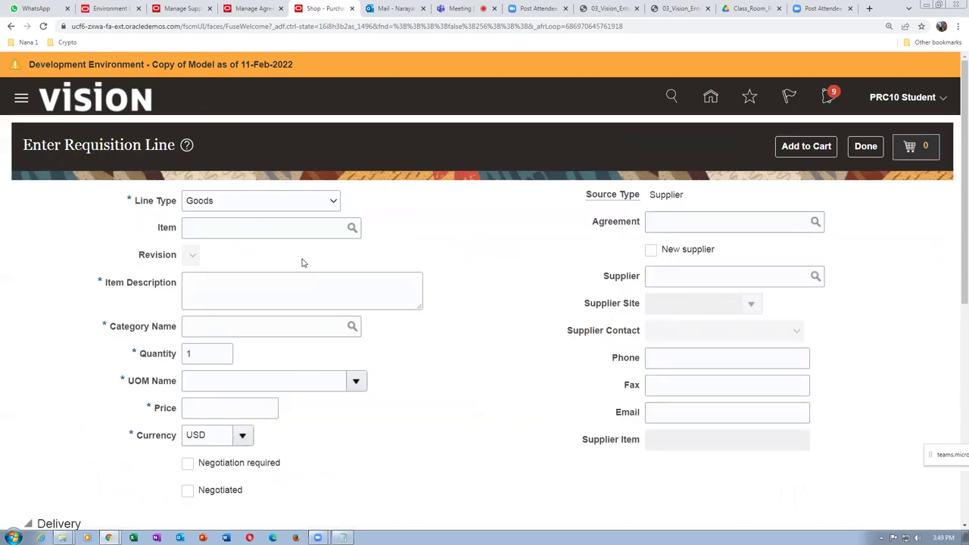
pyautogui.click(198, 231)
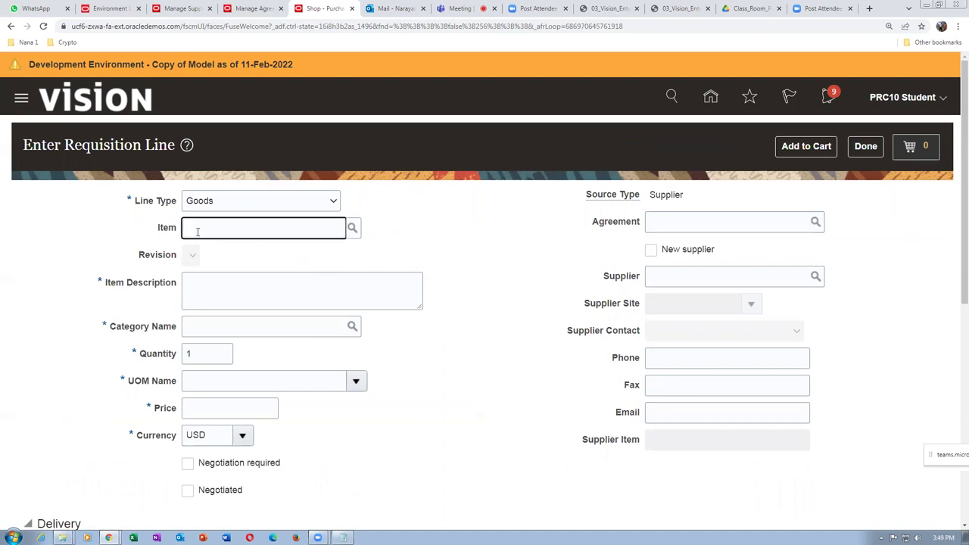
pyautogui.write('AS65')
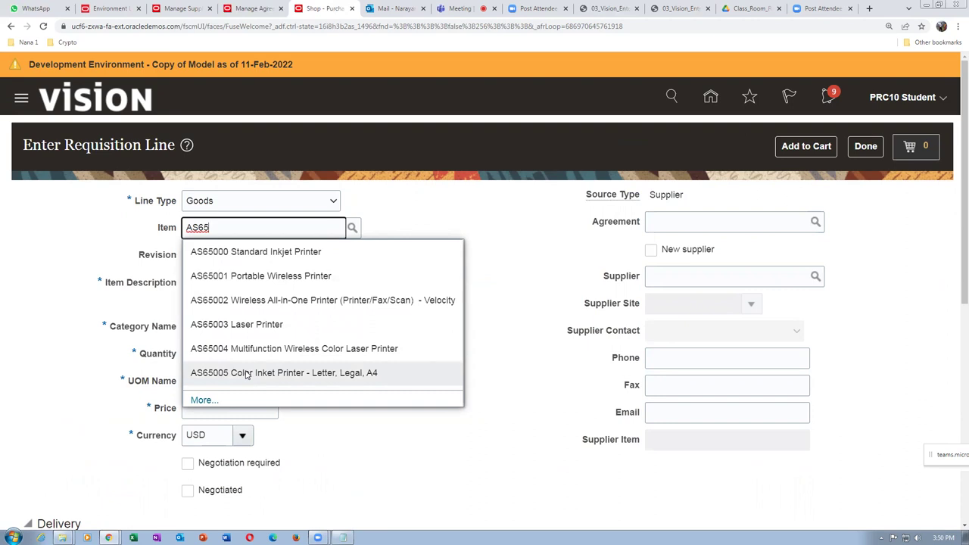
pyautogui.click(239, 256)
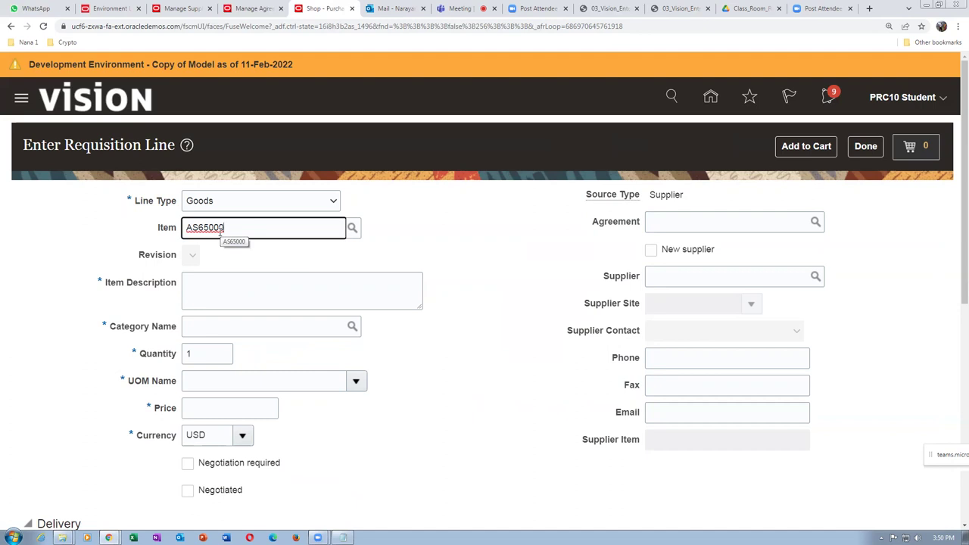
# Check the Seattle inventory organization's code in the enterprise structure PDF and return to the requisition line.
pyautogui.click(606, 9)
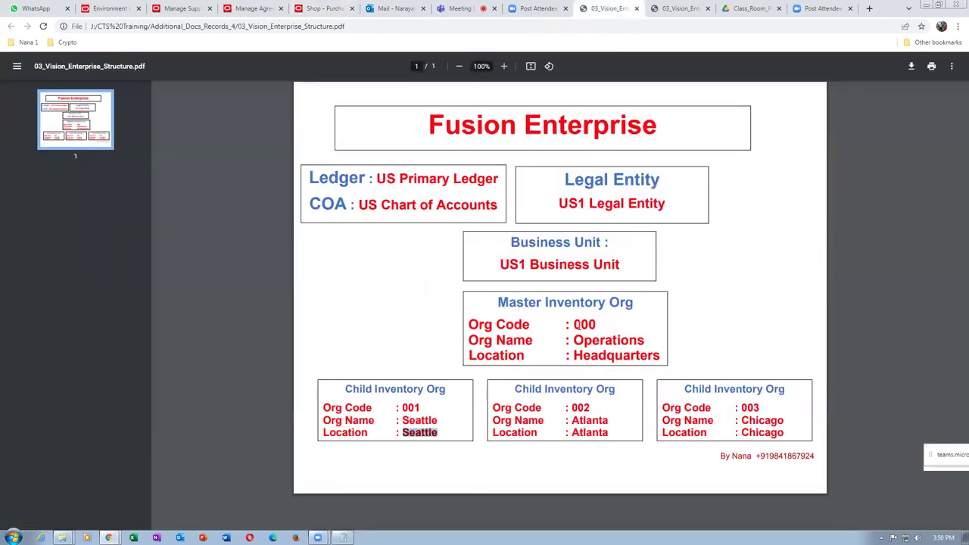
pyautogui.moveTo(397, 408); pyautogui.dragTo(425, 408)
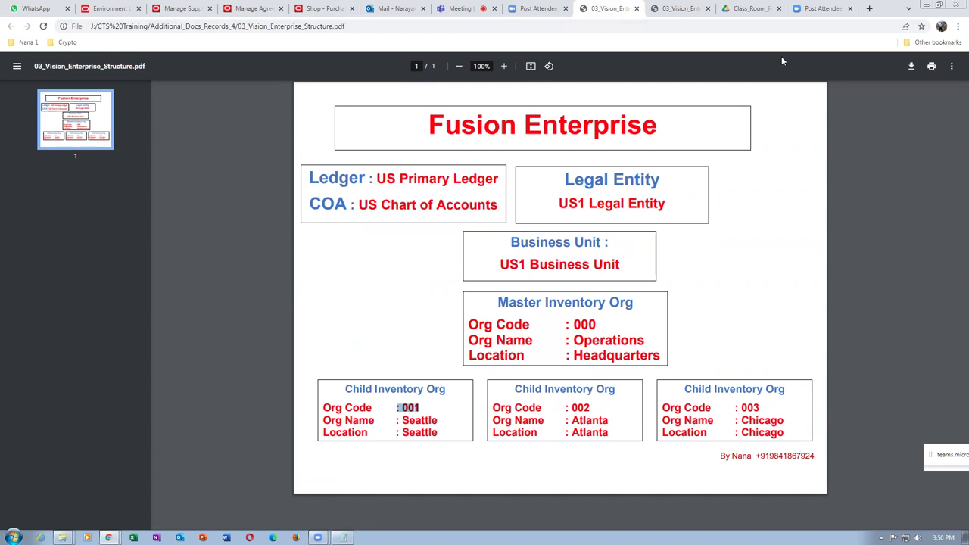
pyautogui.click(324, 9)
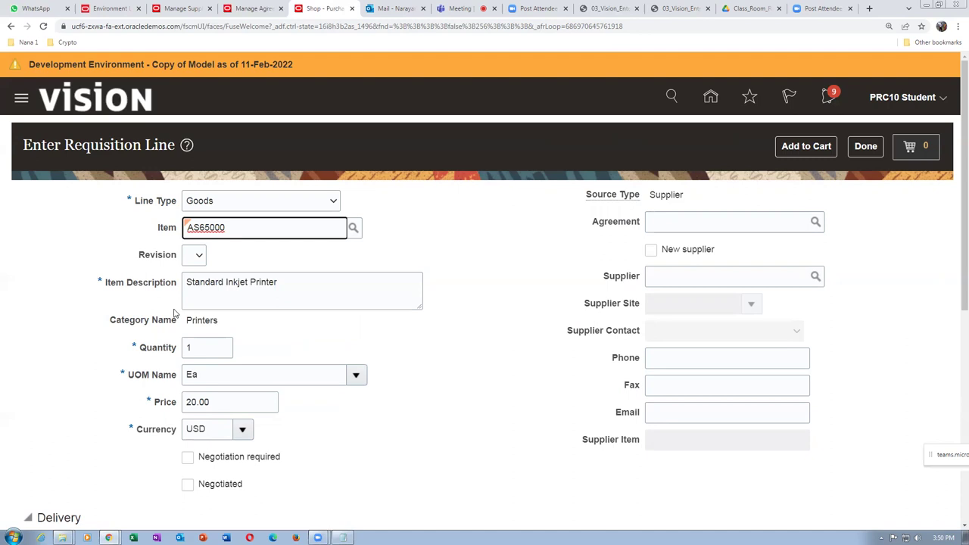
# Set the requisition line's quantity to 10.
pyautogui.doubleClick(219, 349)
pyautogui.write('10')
pyautogui.press('Tab')
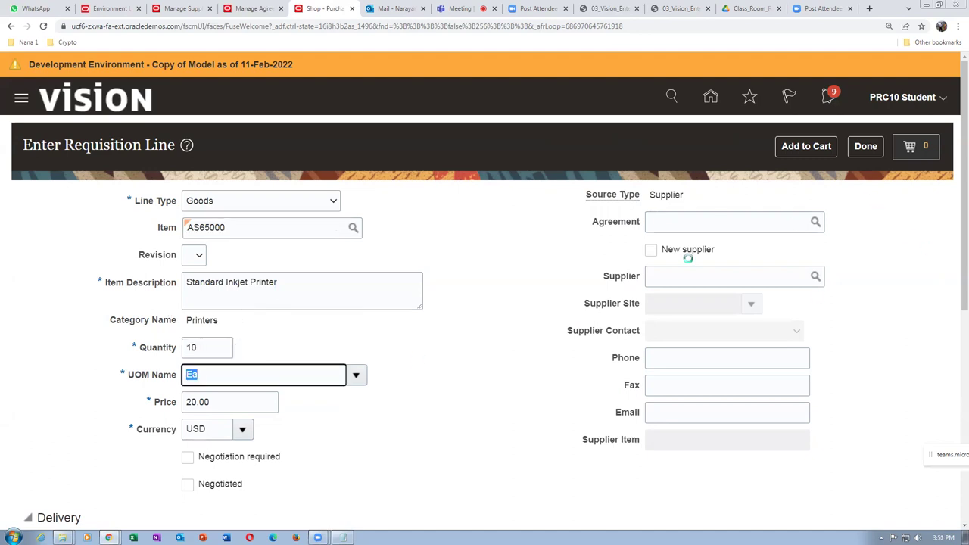
# Reference agreement 52272 of supplier t01_sup_1 on the requisition line and add the line to the cart.
pyautogui.click(695, 225)
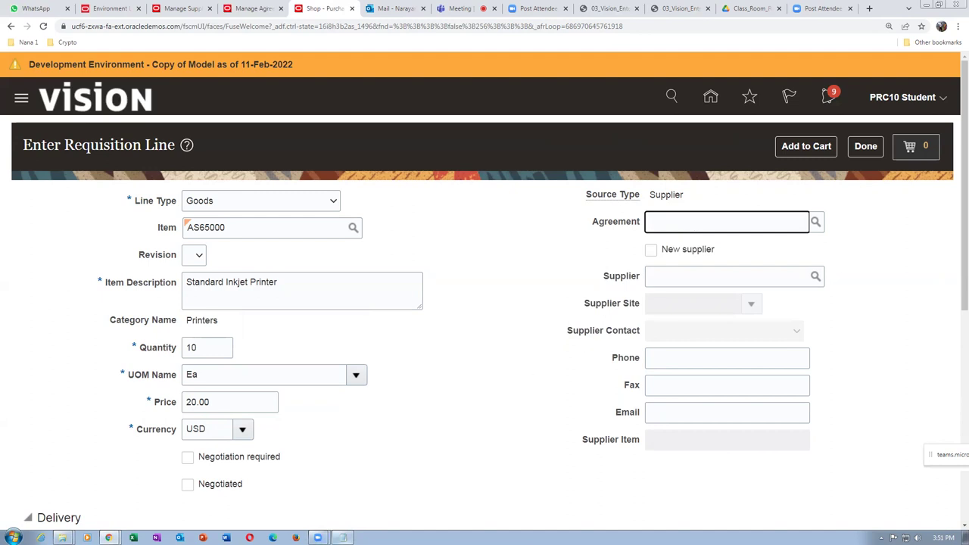
pyautogui.moveTo(342, 538)
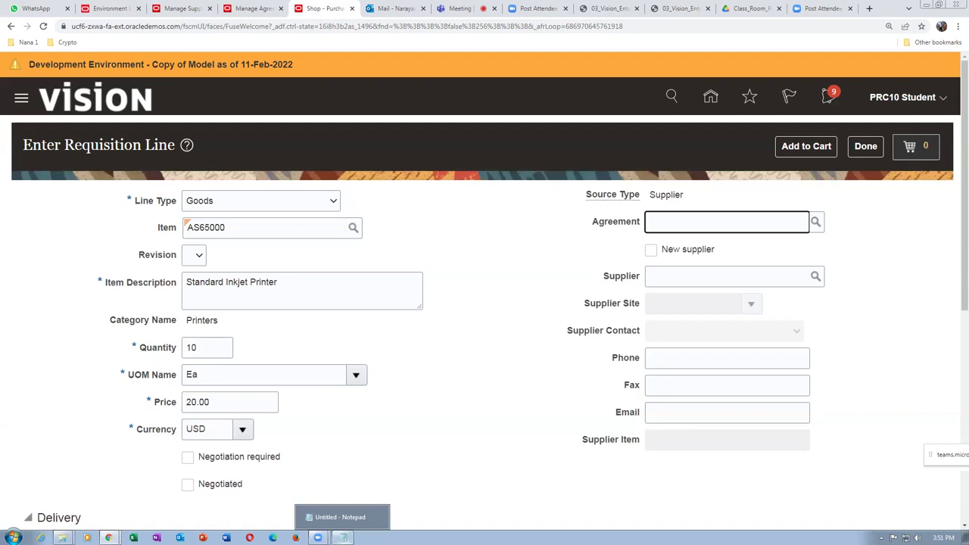
pyautogui.click(343, 537)
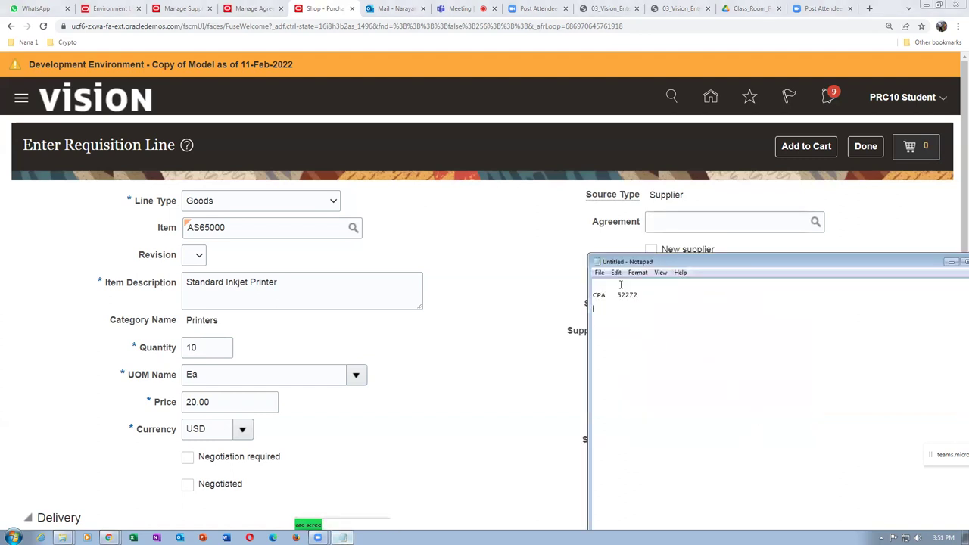
pyautogui.click(686, 221)
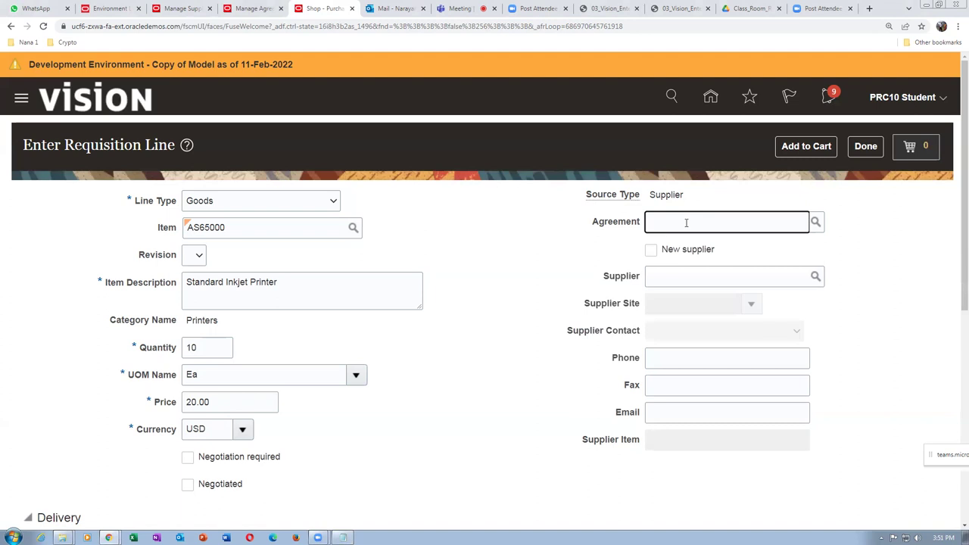
pyautogui.write('522')
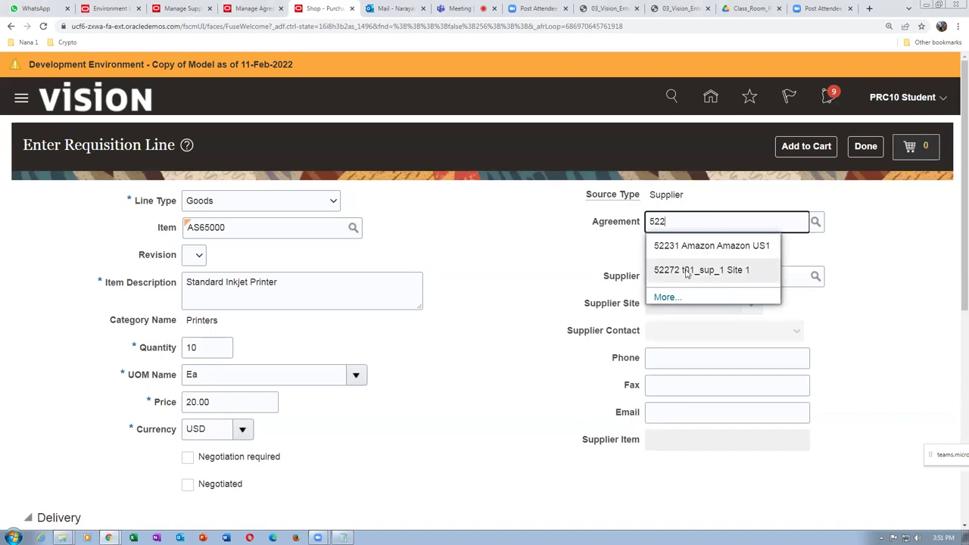
pyautogui.click(679, 274)
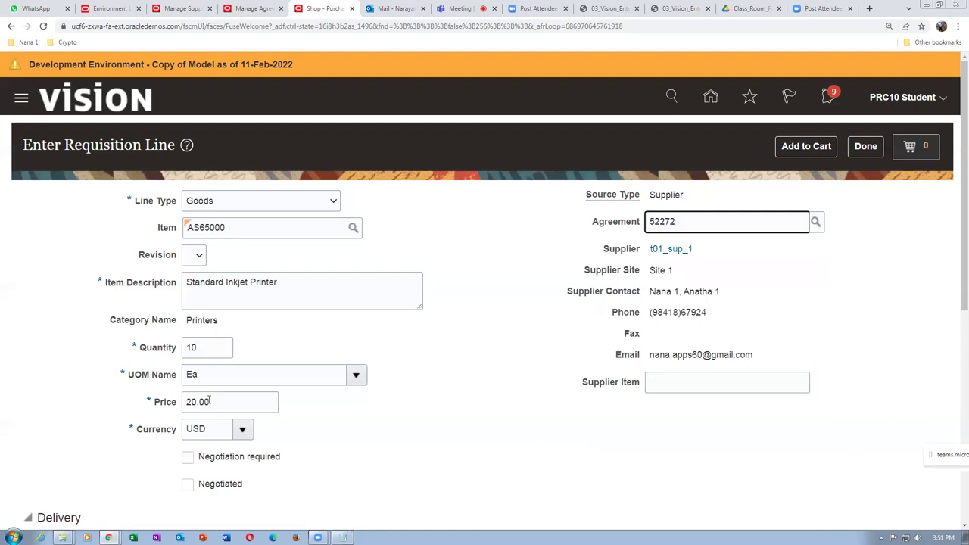
pyautogui.click(804, 150)
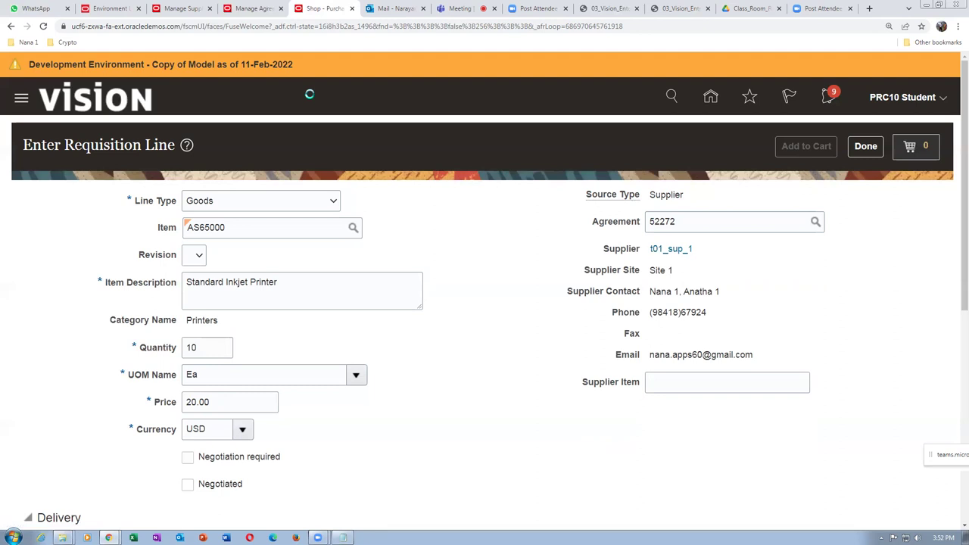
# Duplicate the requisition's browser tab and load the application home page in the copy.
pyautogui.rightClick(331, 11)
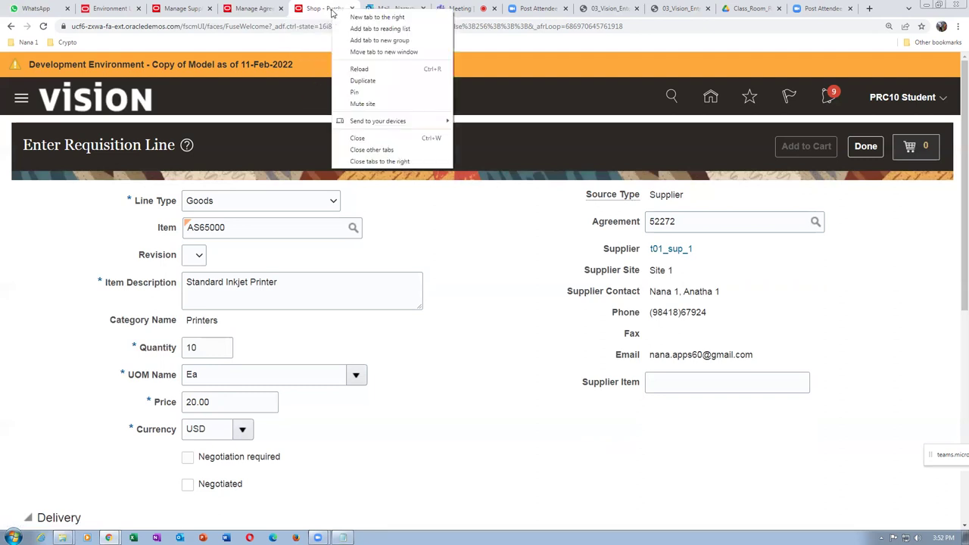
pyautogui.click(359, 79)
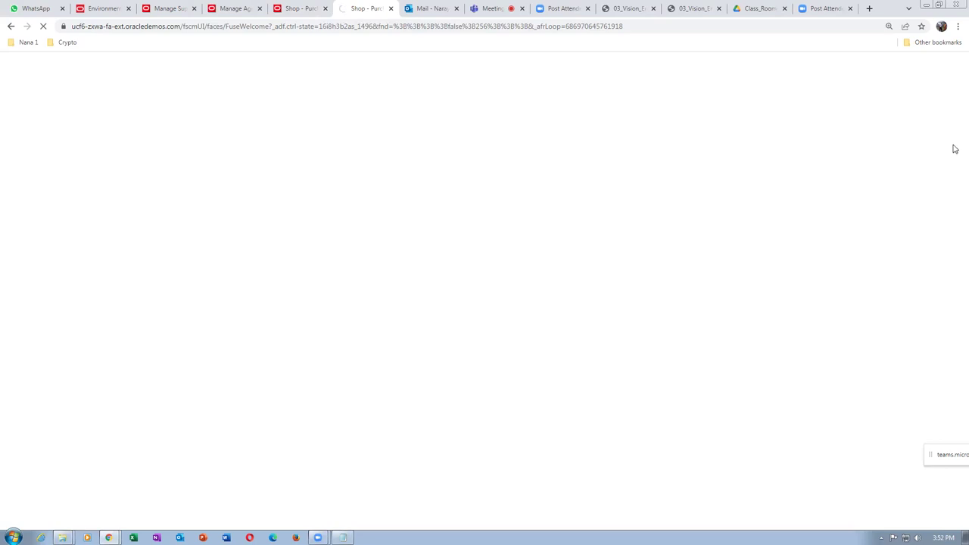
pyautogui.click(297, 8)
pyautogui.click(367, 8)
pyautogui.click(297, 9)
pyautogui.click(367, 9)
pyautogui.click(365, 28)
pyautogui.click(652, 27)
pyautogui.press('Return')
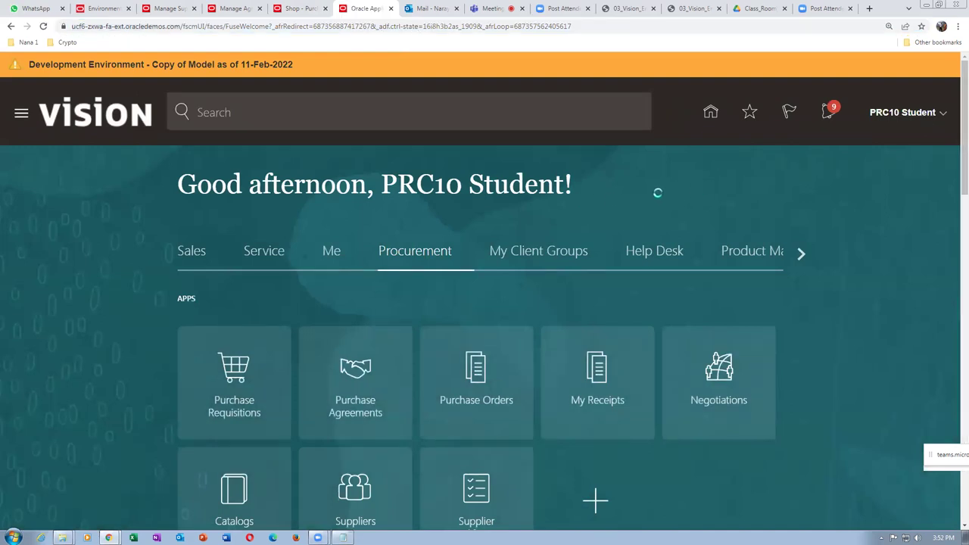
# Make a spare duplicate of the home page tab and open Setup and Maintenance in the original home tab.
pyautogui.rightClick(352, 9)
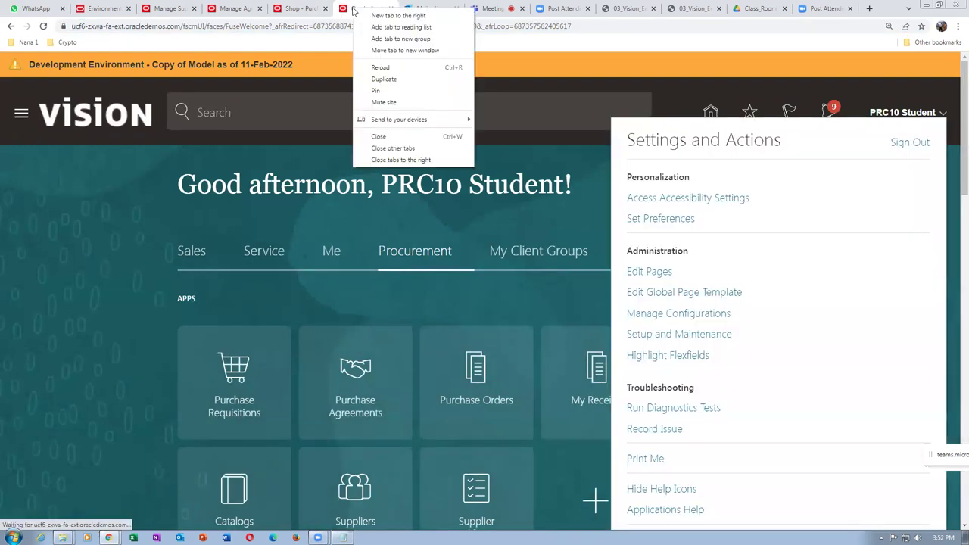
pyautogui.click(379, 79)
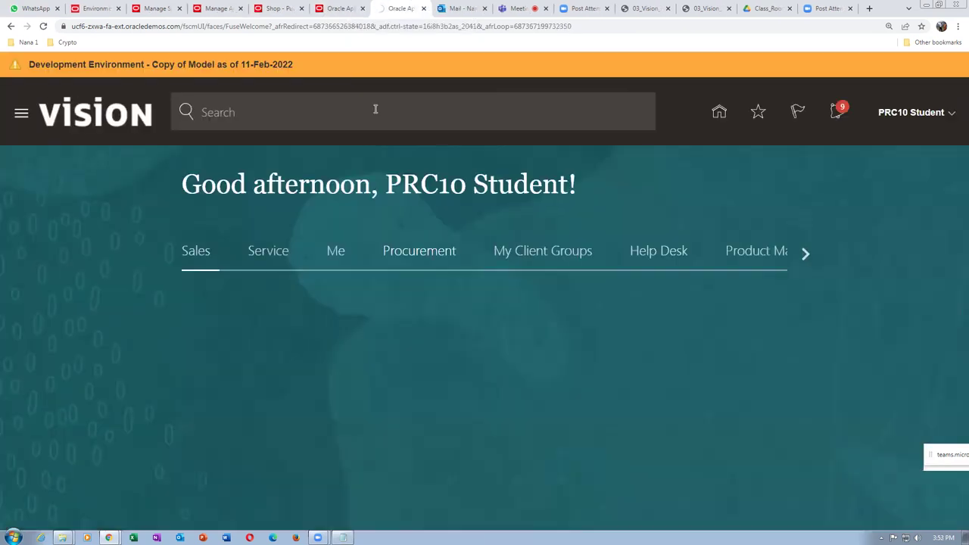
pyautogui.click(340, 14)
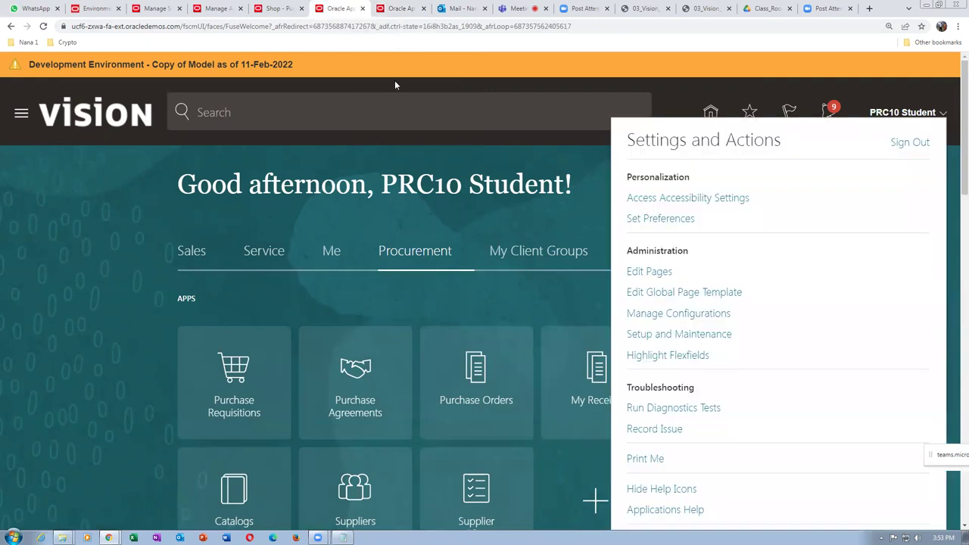
pyautogui.click(674, 336)
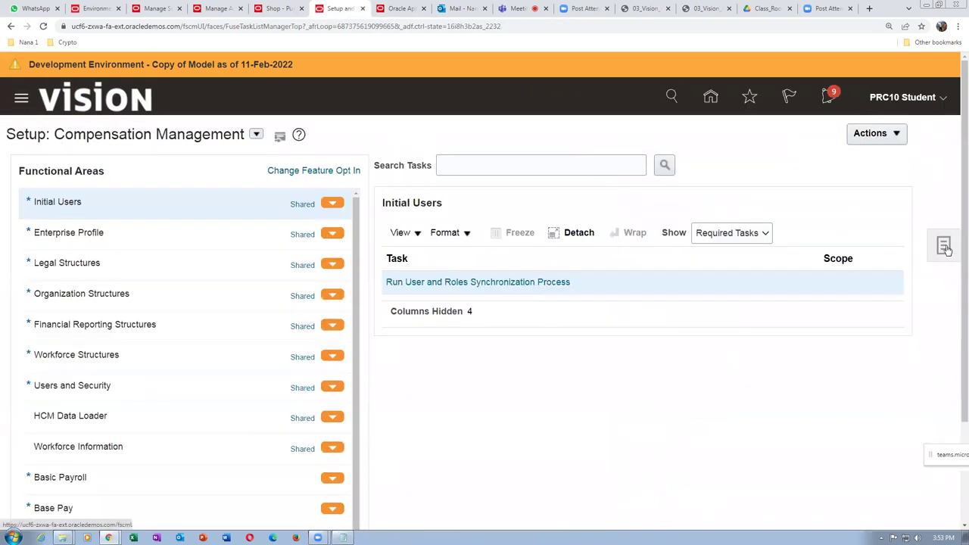
# Search the setup tasks for man%req%app% and open Manage Requisition Approvals.
pyautogui.click(944, 247)
pyautogui.click(846, 295)
pyautogui.click(298, 173)
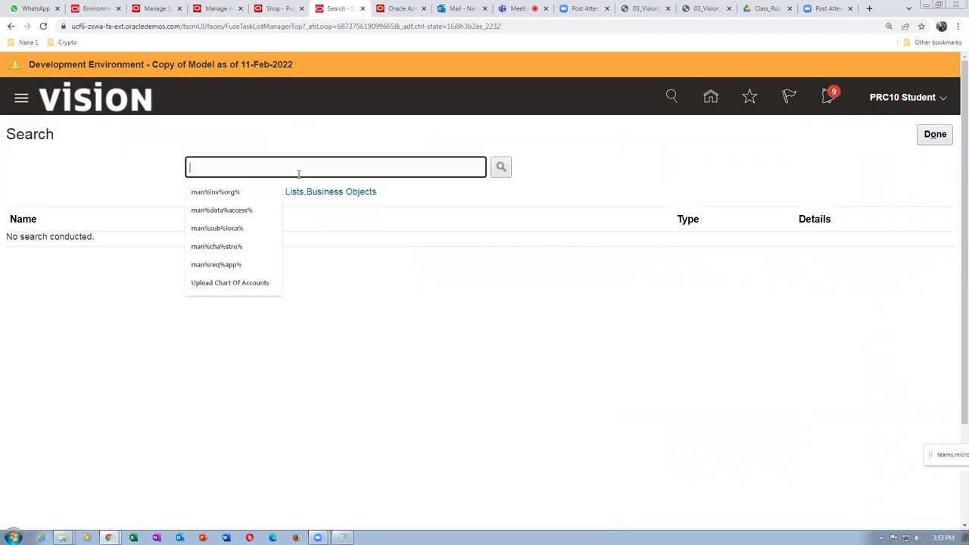
pyautogui.write('man%req%app%')
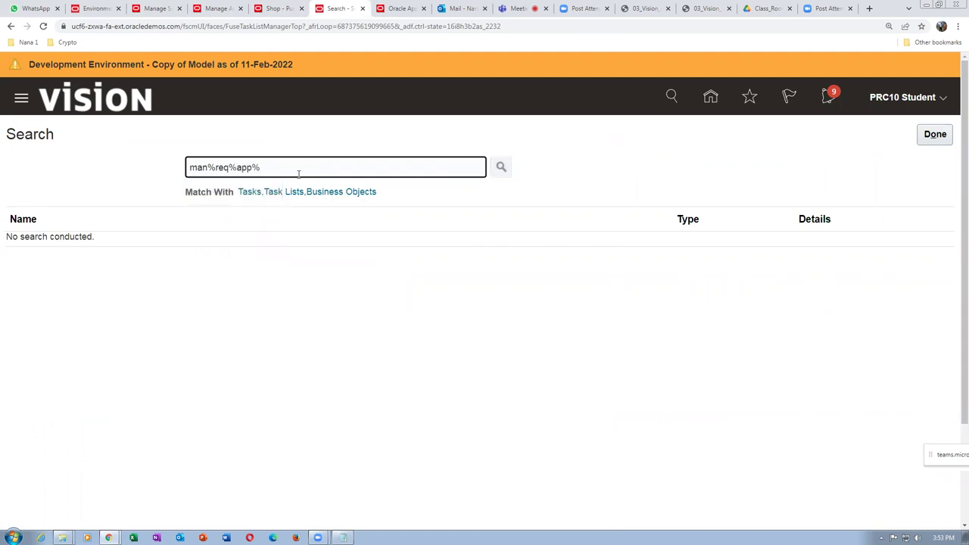
pyautogui.press('Return')
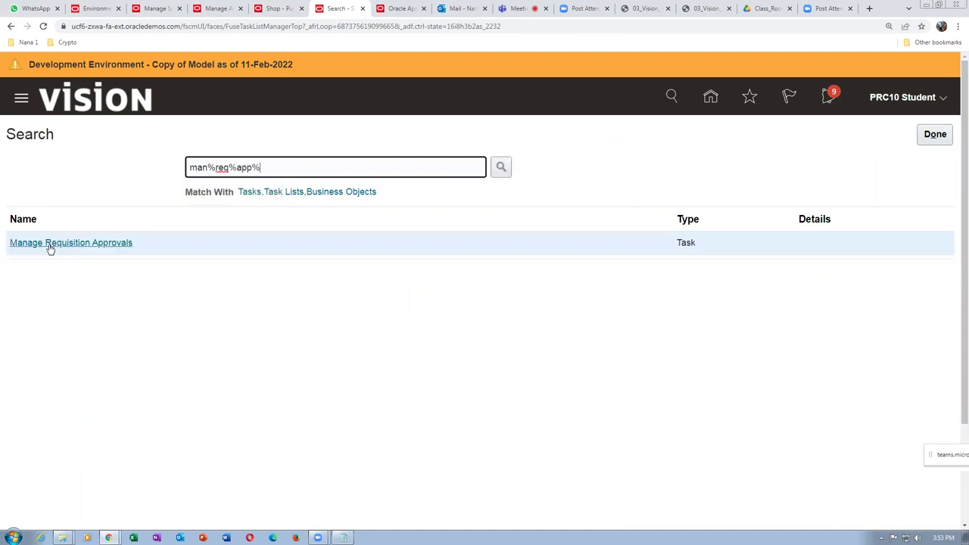
pyautogui.click(65, 243)
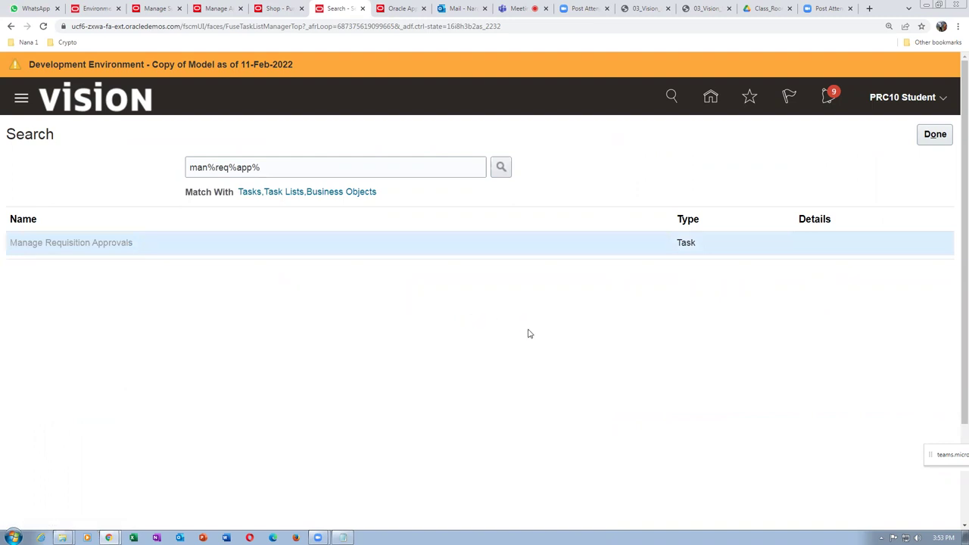
# Create a rule for the Header Hierarchy 3 participant with name and description Automatic, set to always apply.
pyautogui.click(247, 426)
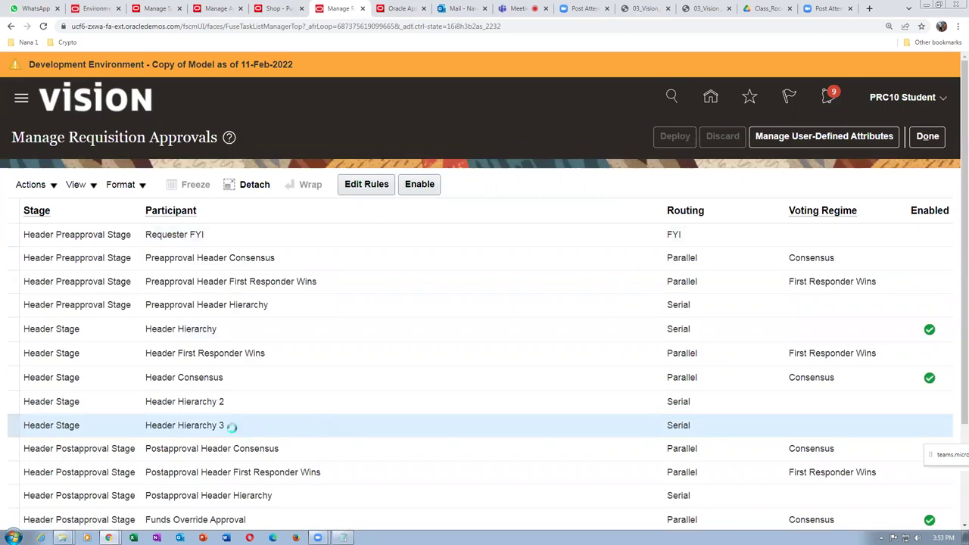
pyautogui.click(371, 187)
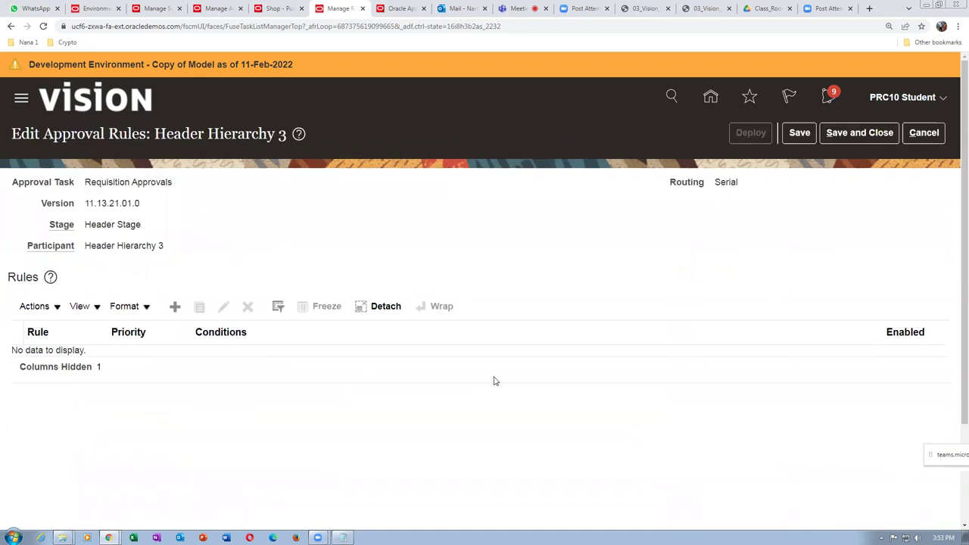
pyautogui.click(175, 306)
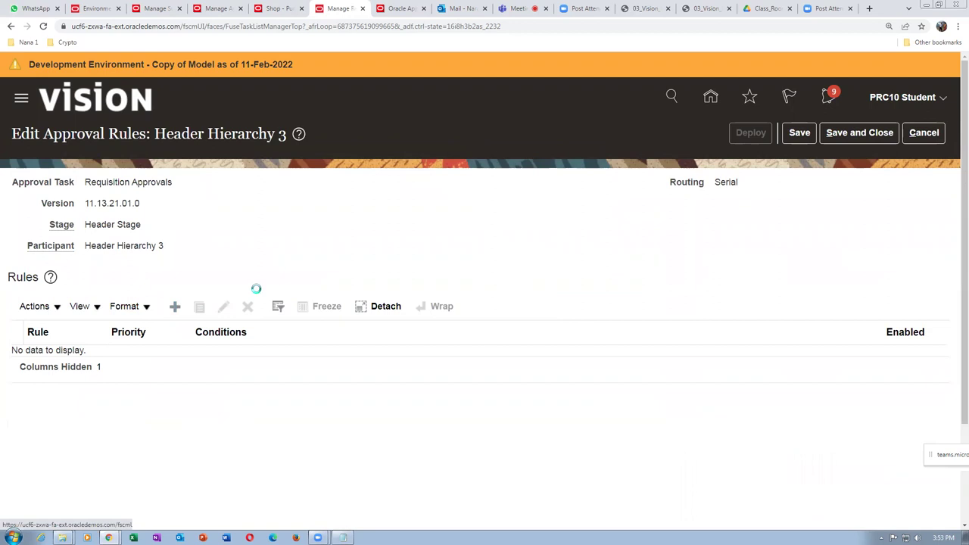
pyautogui.write('Auto')
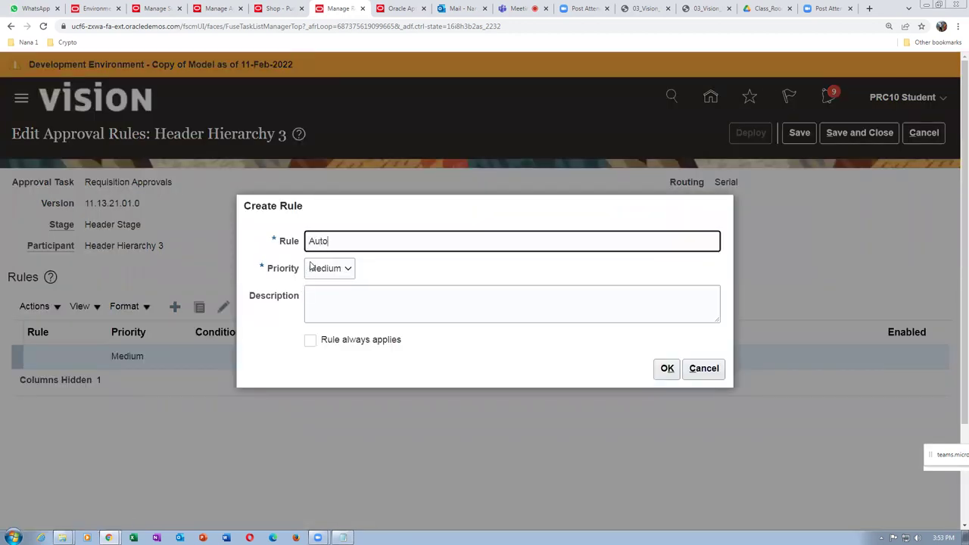
pyautogui.write('matic')
pyautogui.moveTo(365, 248); pyautogui.dragTo(293, 254)
pyautogui.hotkey('ctrl', 'c')
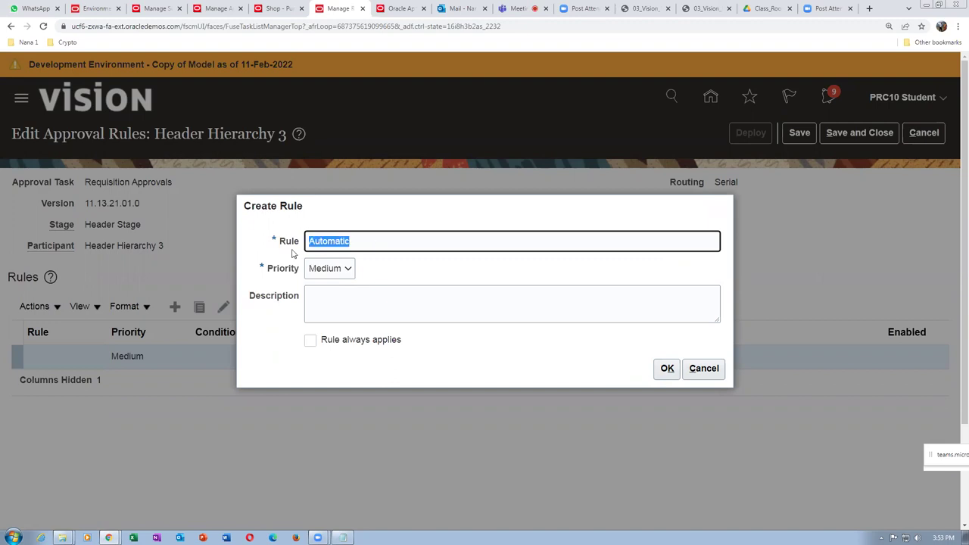
pyautogui.click(413, 315)
pyautogui.hotkey('ctrl', 'v')
pyautogui.click(310, 340)
pyautogui.click(667, 369)
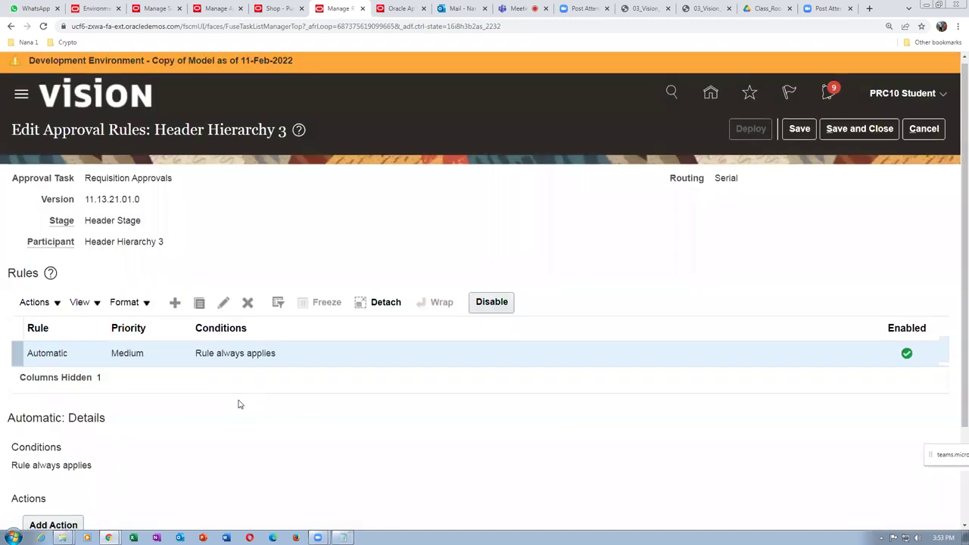
# Add an action of type Automatic with outcome Approved to the Automatic rule.
pyautogui.scroll(-2, 239, 404)
pyautogui.click(63, 401)
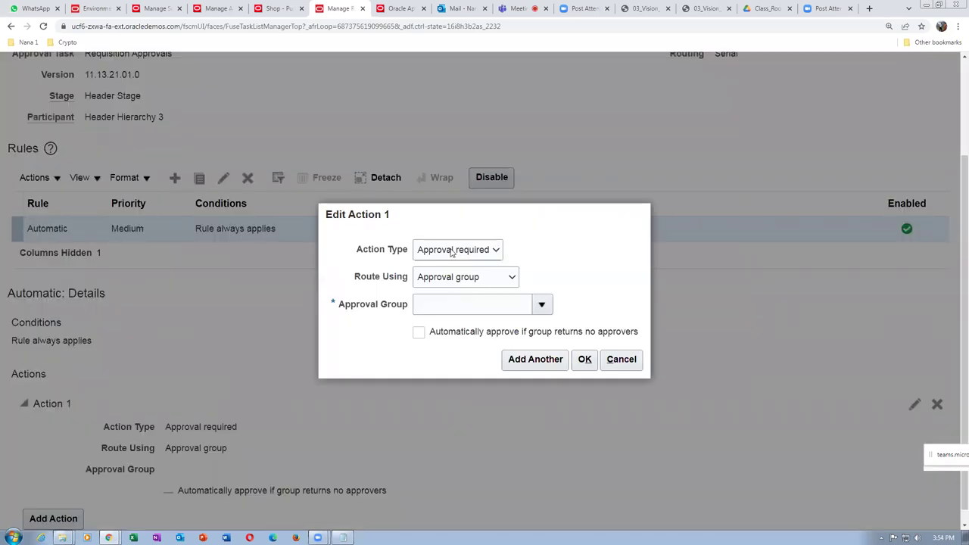
pyautogui.click(452, 252)
pyautogui.click(452, 277)
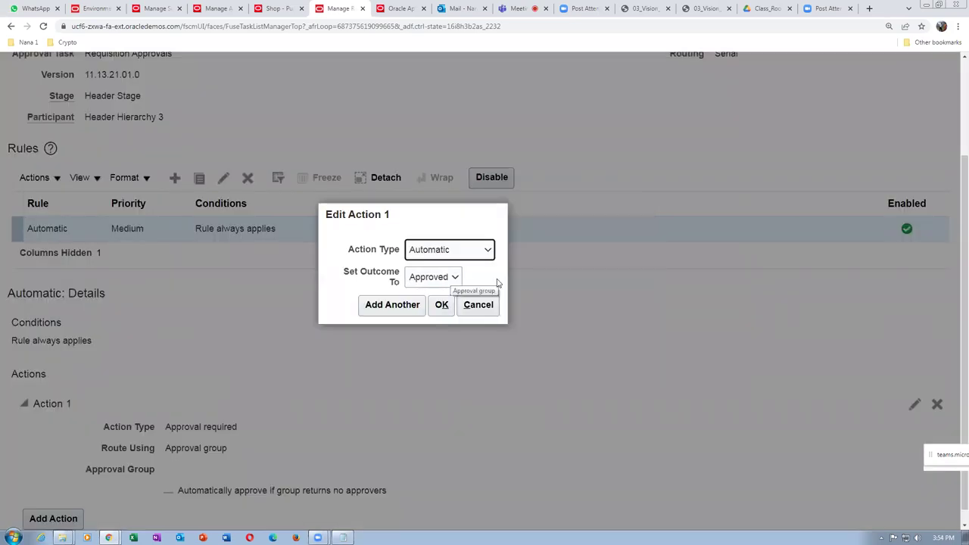
pyautogui.click(513, 333)
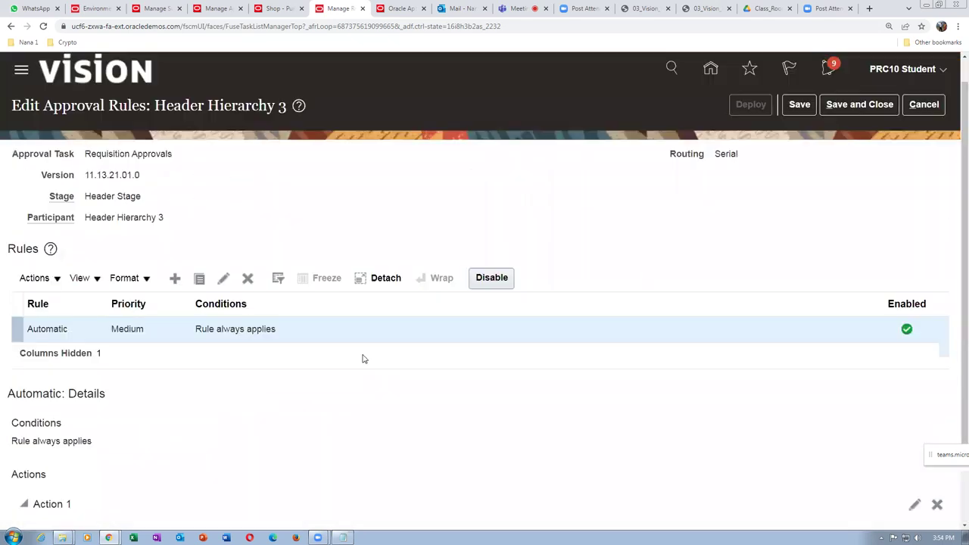
# Save and deploy the approval rule changes, and enable the Header Hierarchy 3 participant.
pyautogui.click(795, 135)
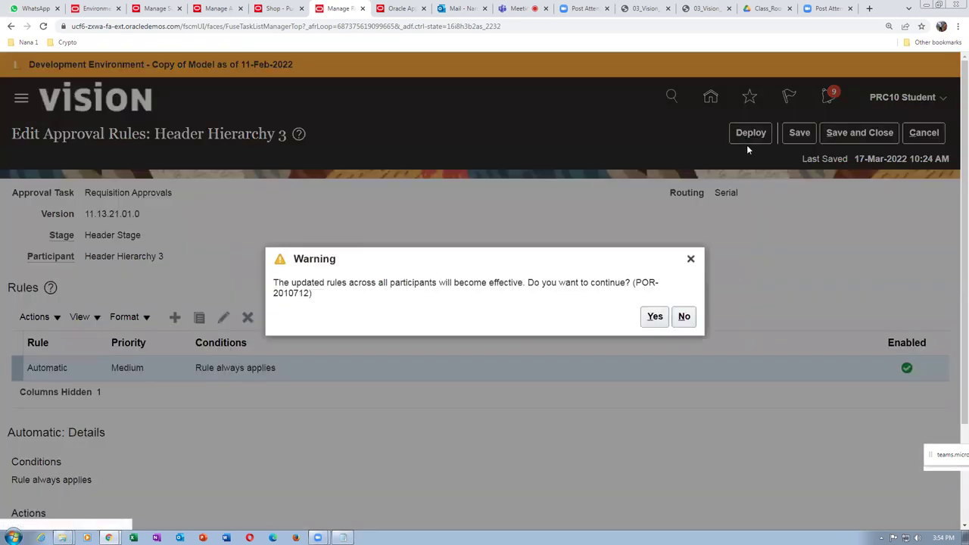
pyautogui.click(654, 316)
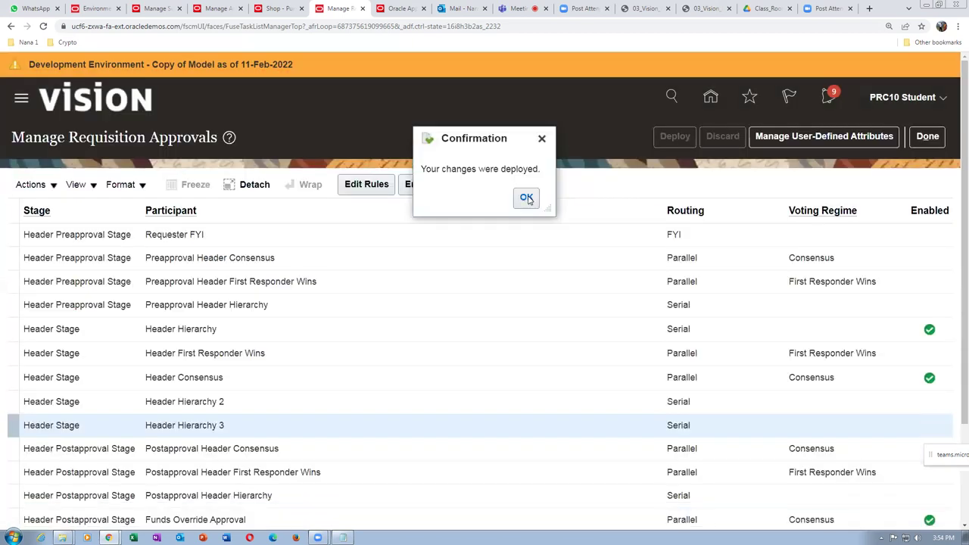
pyautogui.click(522, 197)
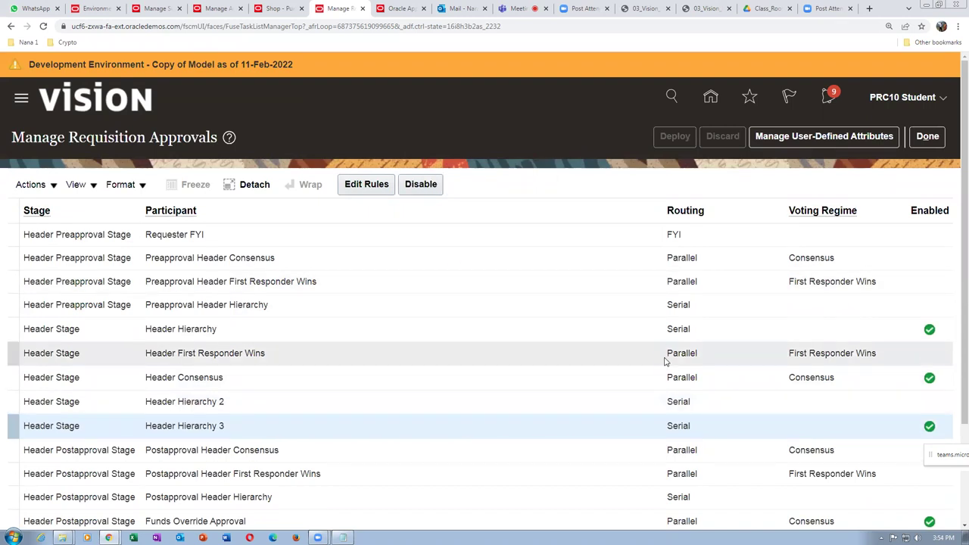
# Disable the Header Hierarchy, Header Consensus and Funds Override Approval participants.
pyautogui.click(595, 330)
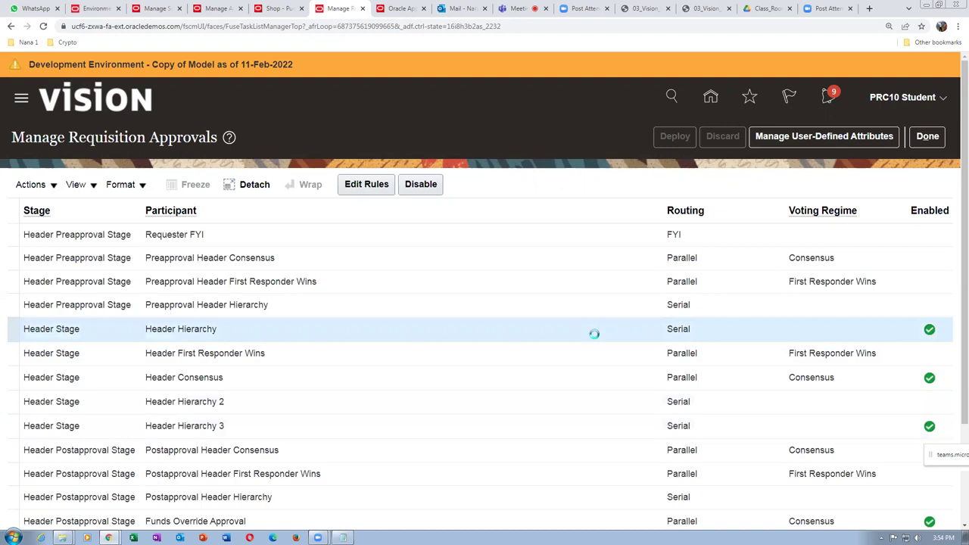
pyautogui.click(426, 189)
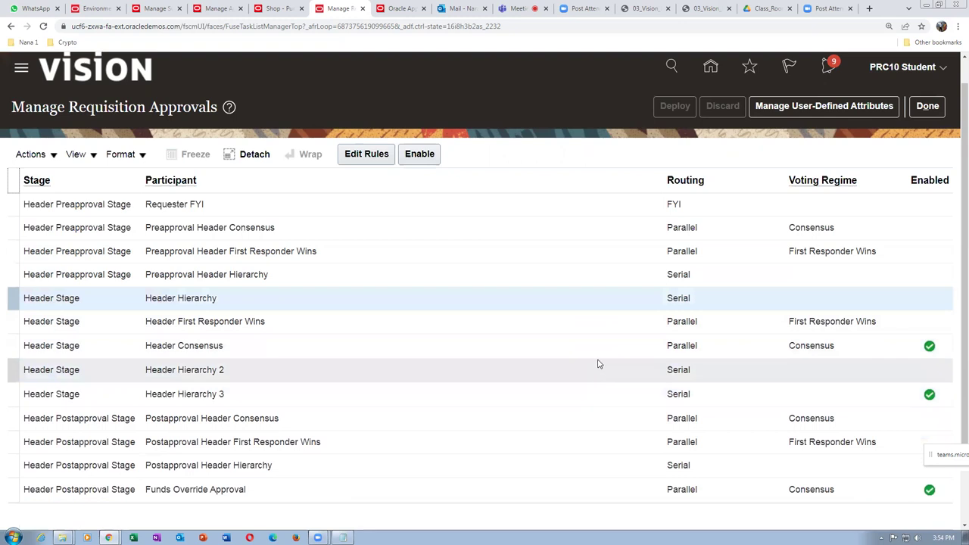
pyautogui.click(595, 355)
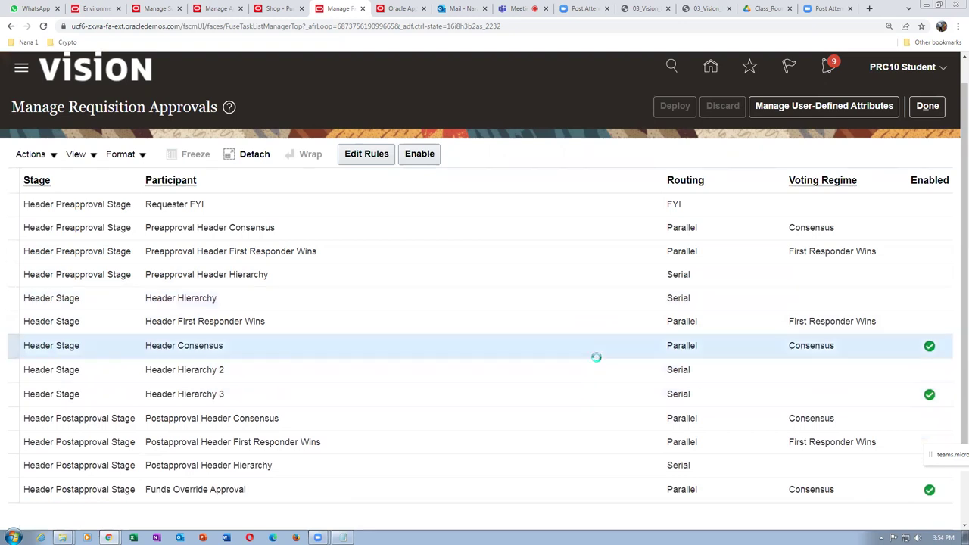
pyautogui.click(424, 162)
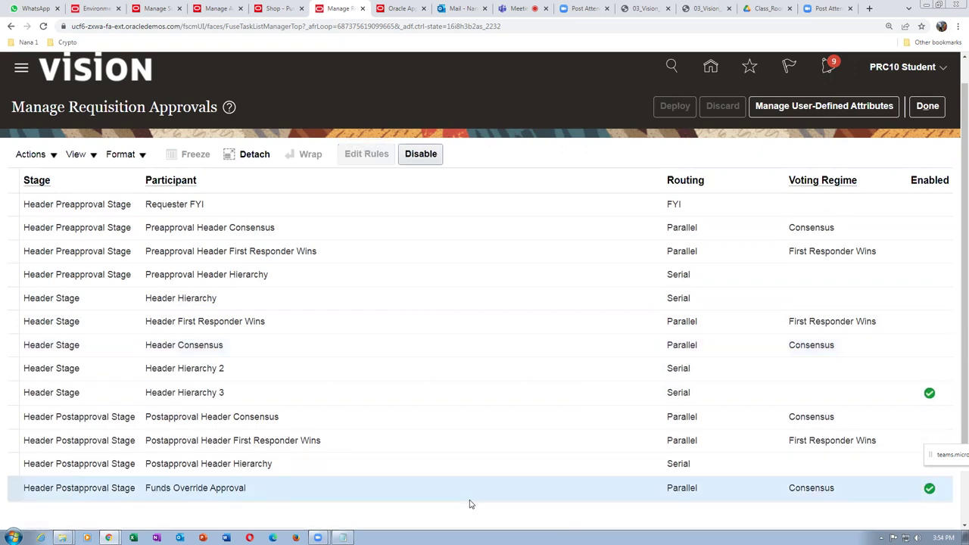
pyautogui.click(426, 162)
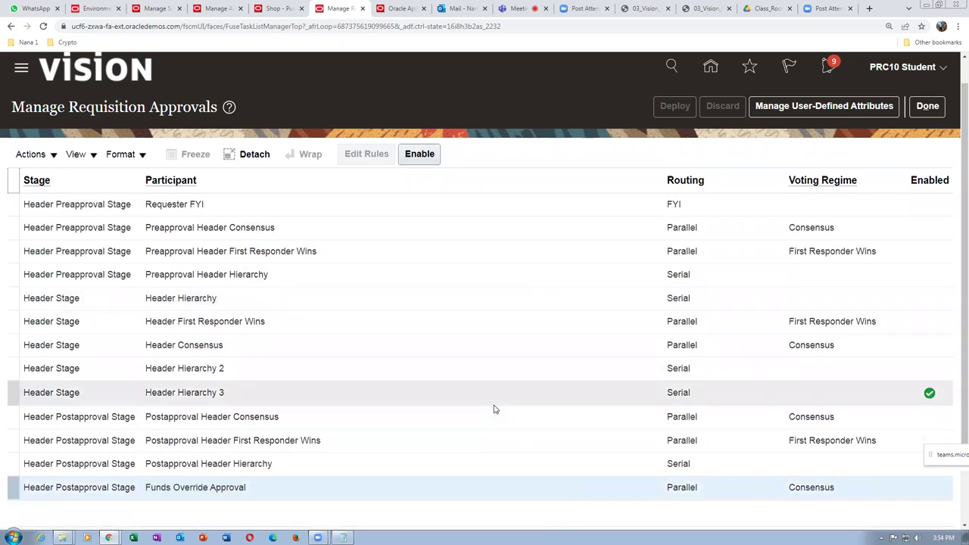
# Leave the requisition approvals setup and open the Standard Inkjet Printer requisition from the shopping cart for review.
pyautogui.click(926, 107)
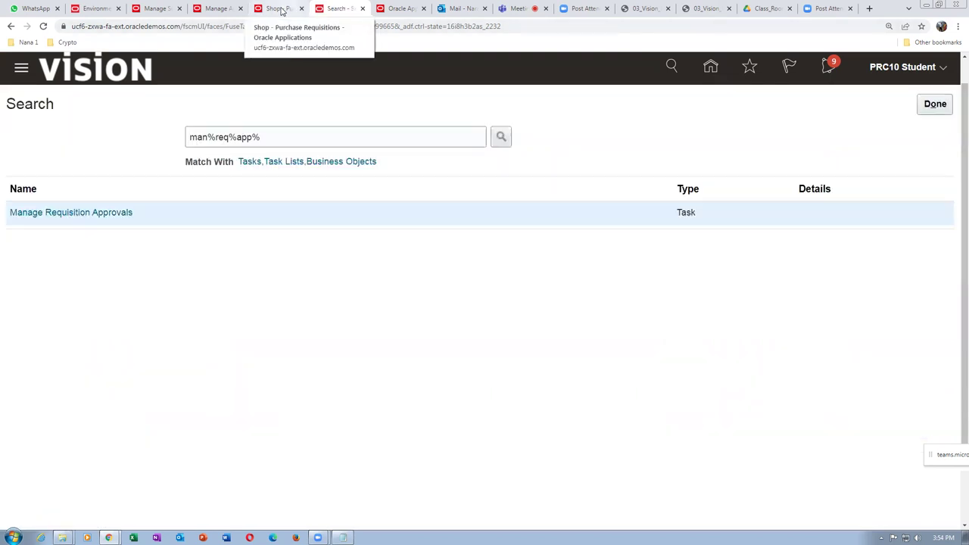
pyautogui.click(275, 9)
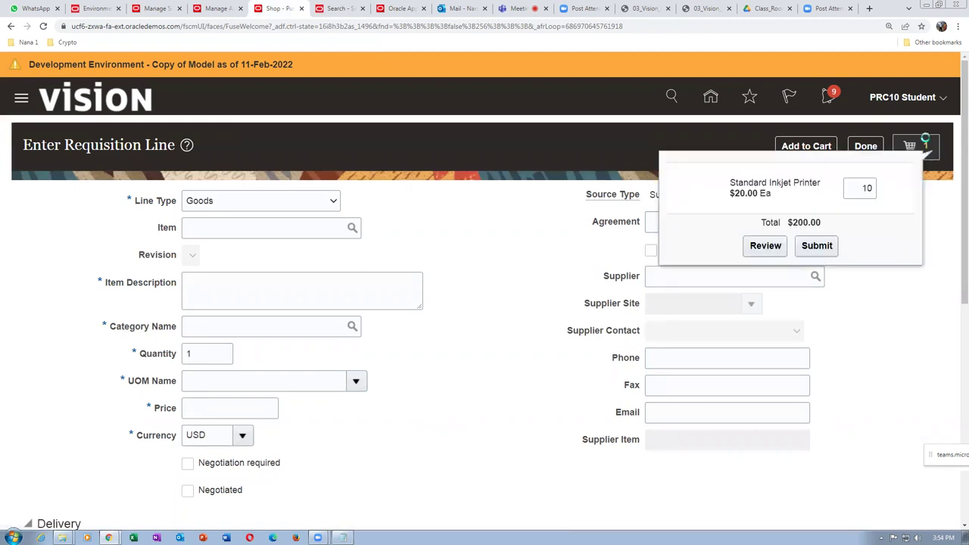
pyautogui.click(761, 249)
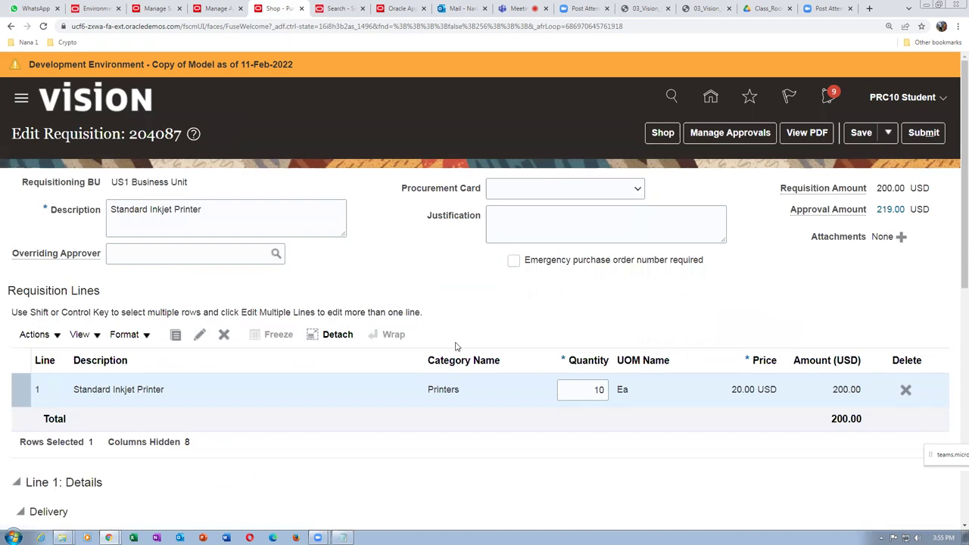
# Enter the requisition line's note to supplier as "PR notes Please send me the calibration certificate".
pyautogui.scroll(-5, 455, 343)
pyautogui.scroll(-1, 454, 343)
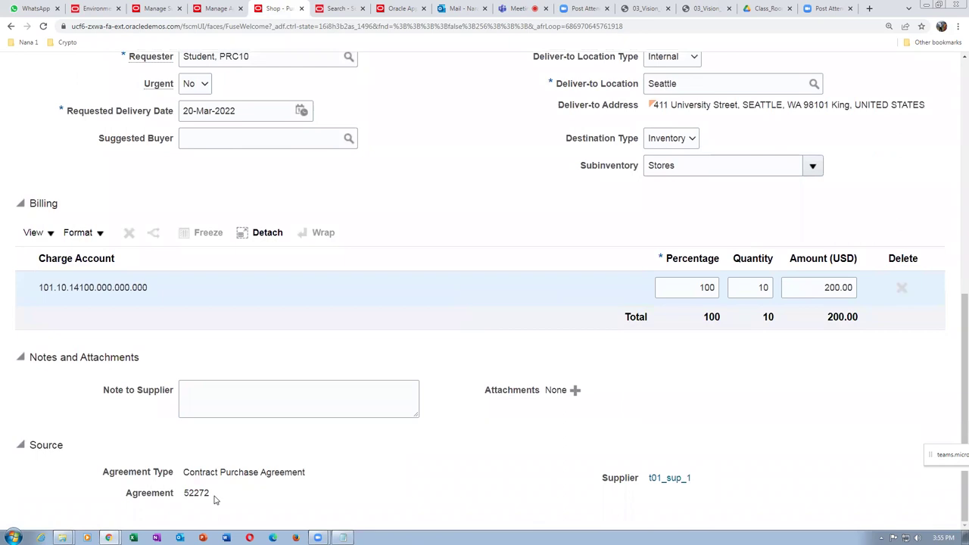
pyautogui.click(209, 398)
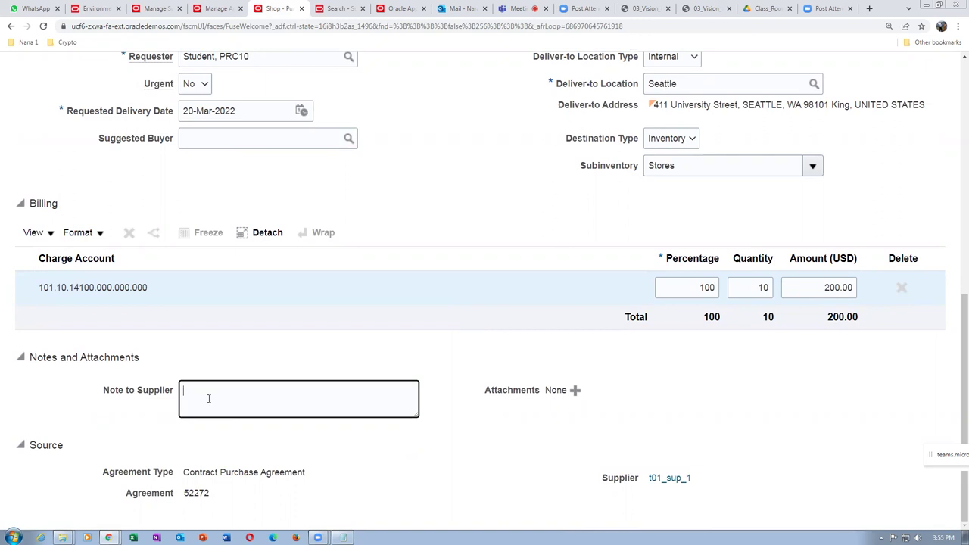
pyautogui.write('PR notes  Please send me the ')
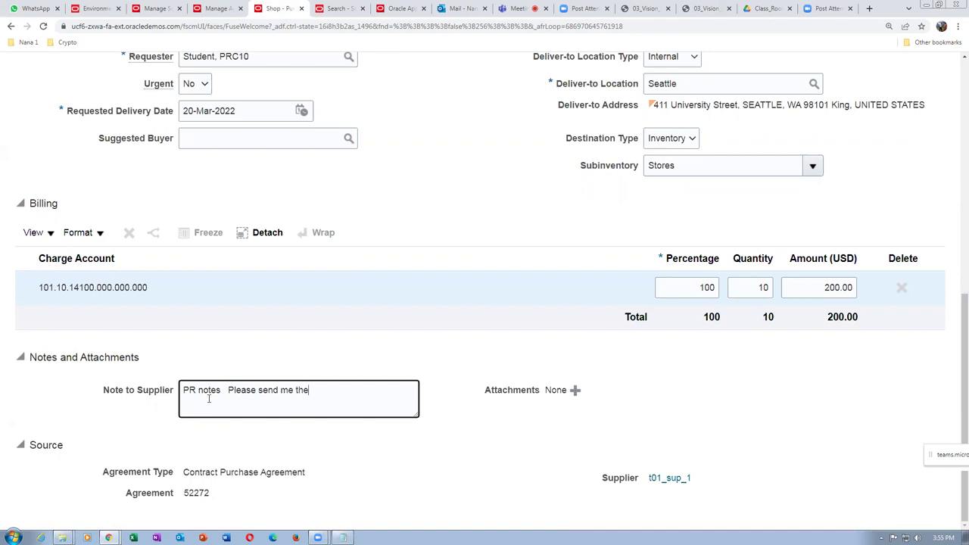
pyautogui.write('calibration certificate')
# Switch to Word and write a blank document headed "PR attachment" with the line "Please send me the standard operating procedure".
pyautogui.click(225, 537)
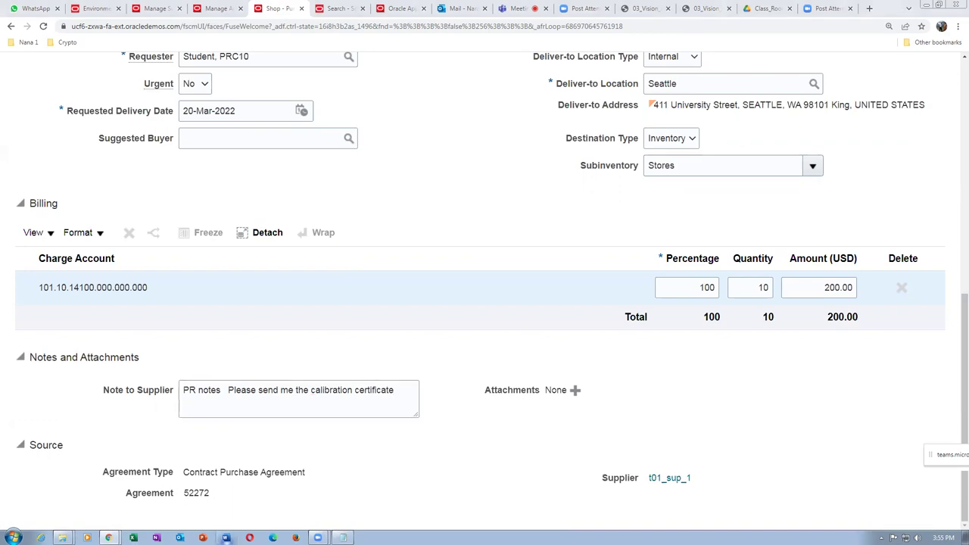
pyautogui.click(140, 88)
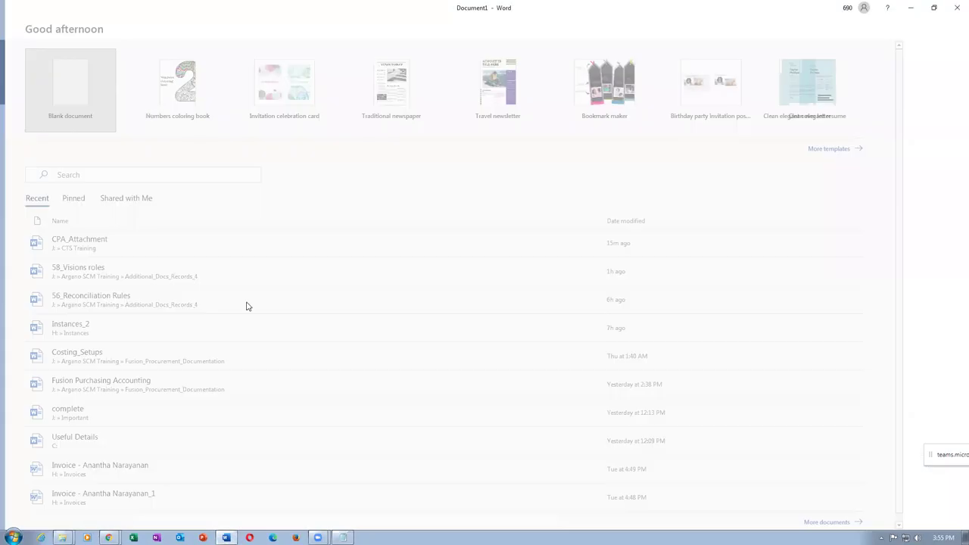
pyautogui.write('PR atte')
pyautogui.write('chment')
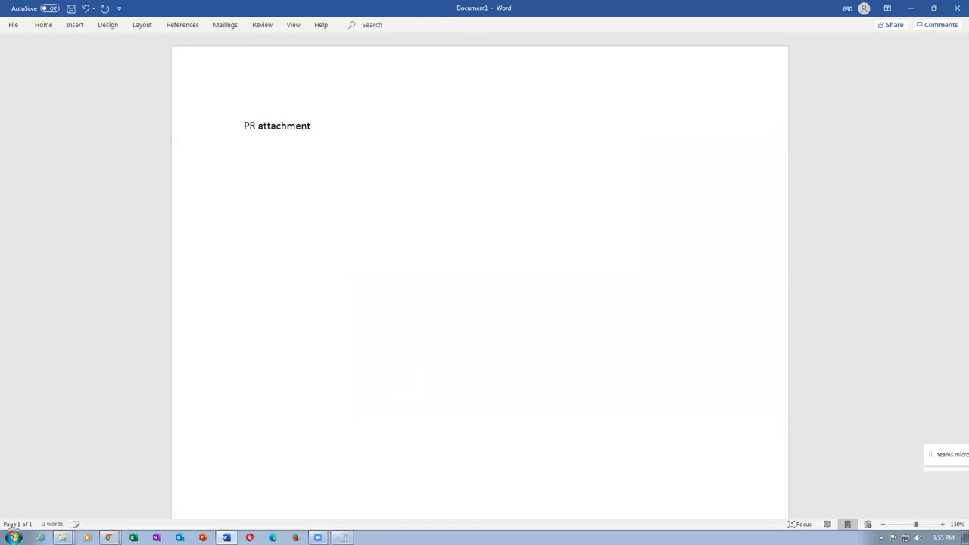
pyautogui.press('Return')
pyautogui.press('Return')
pyautogui.write('Please send me the sta')
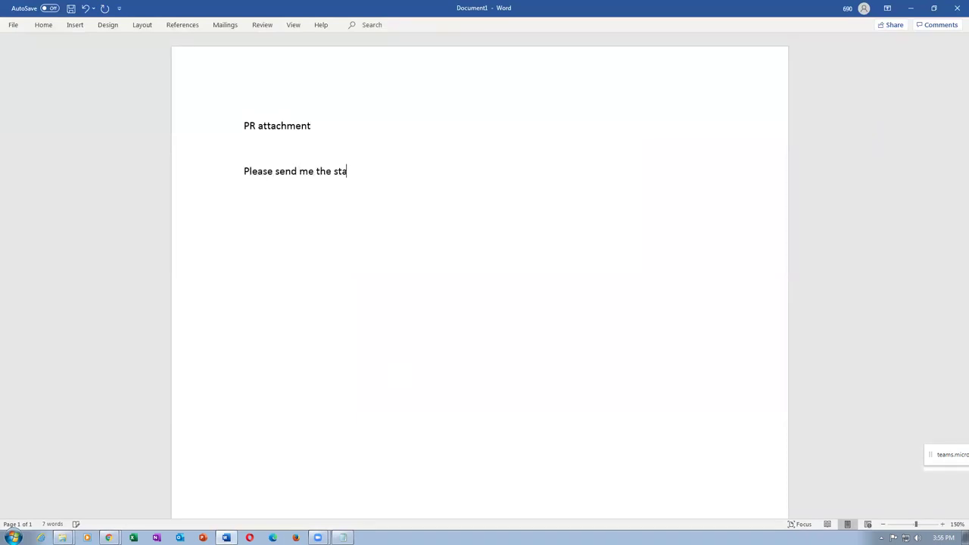
pyautogui.write('ndard operating p')
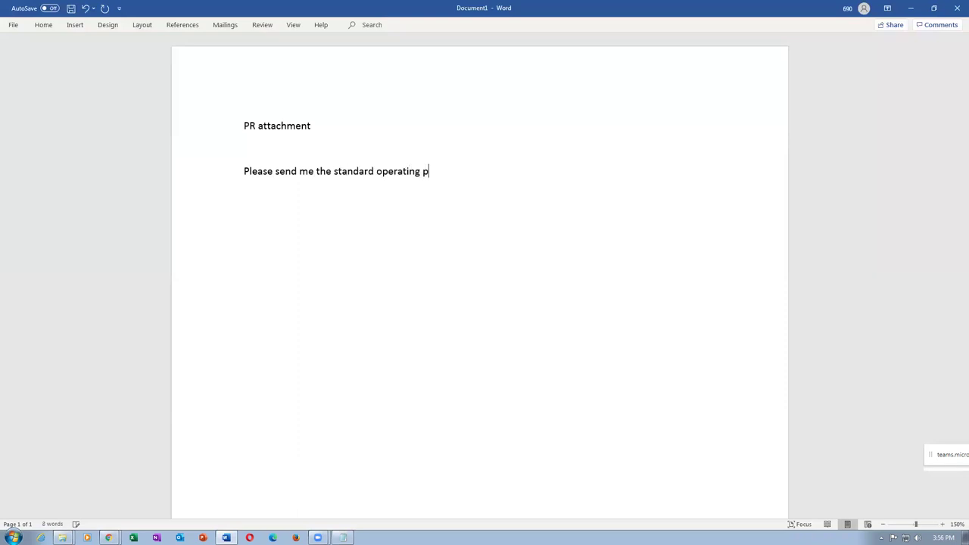
pyautogui.write('rocedure')
pyautogui.press('Return')
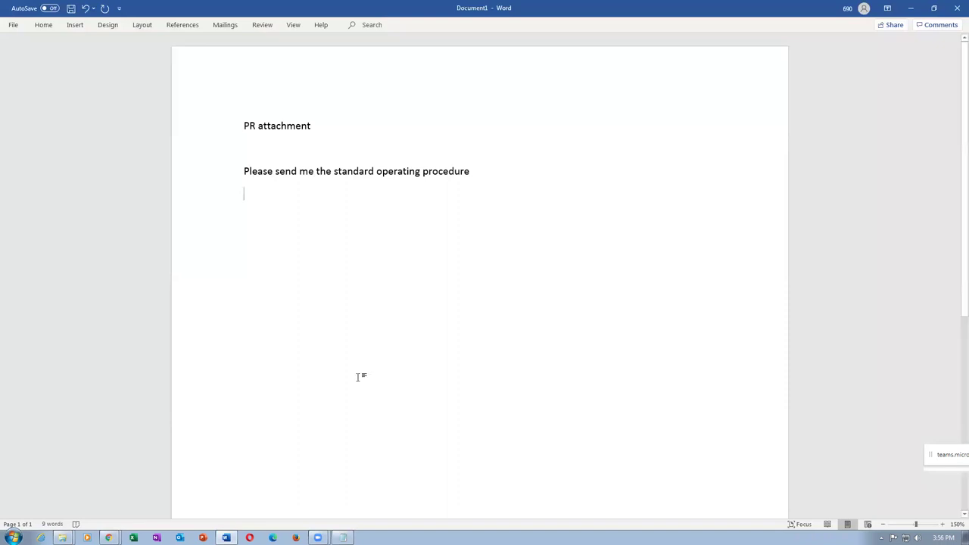
# Save the document as PR attachment in the CTS Training folder on the Main (J:) drive and close Word.
pyautogui.hotkey('alt', 'f')
pyautogui.press('a')
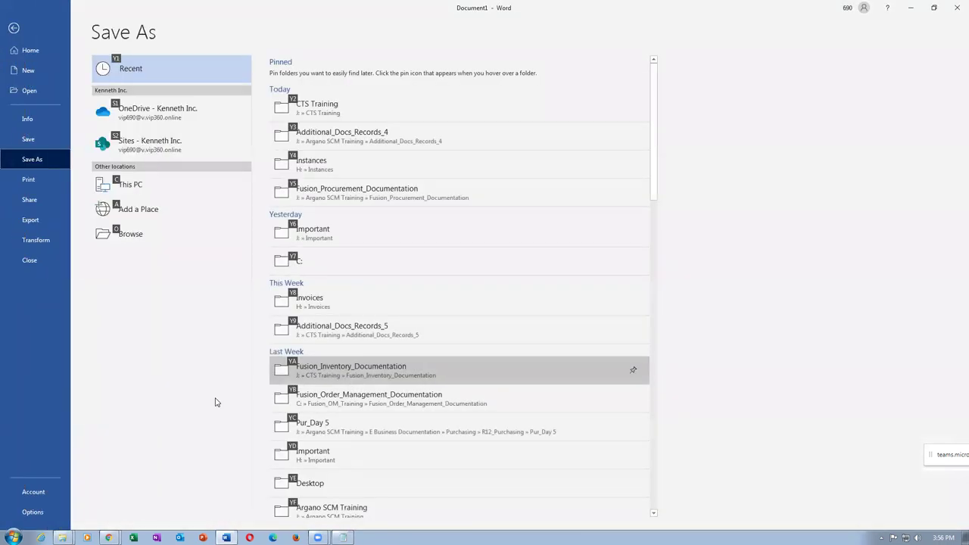
pyautogui.click(190, 195)
pyautogui.click(190, 195)
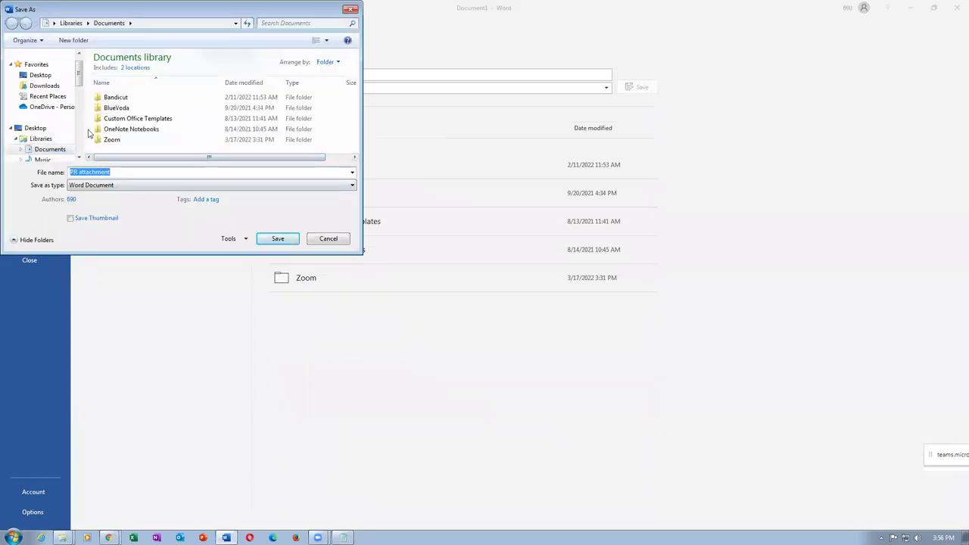
pyautogui.moveTo(80, 75); pyautogui.dragTo(82, 110)
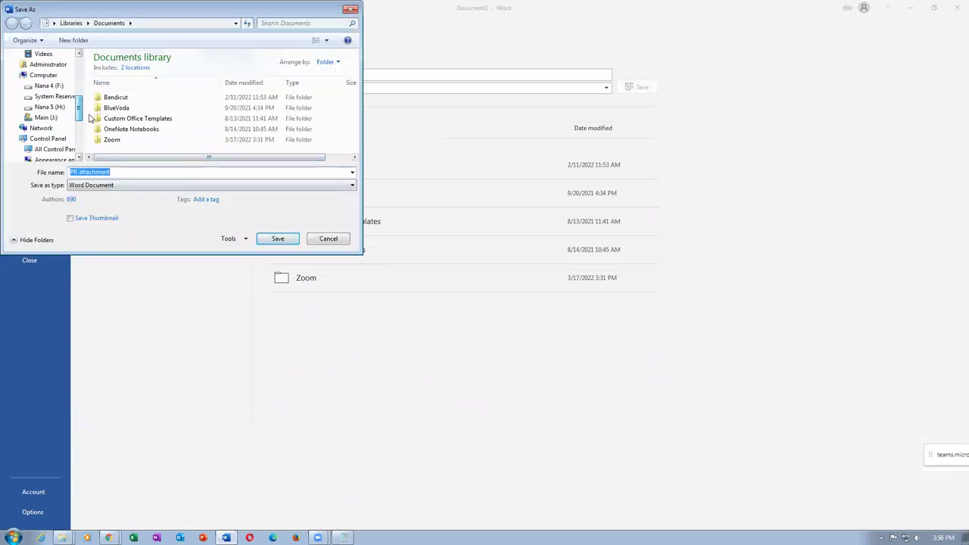
pyautogui.click(45, 118)
pyautogui.click(143, 94)
pyautogui.doubleClick(144, 90)
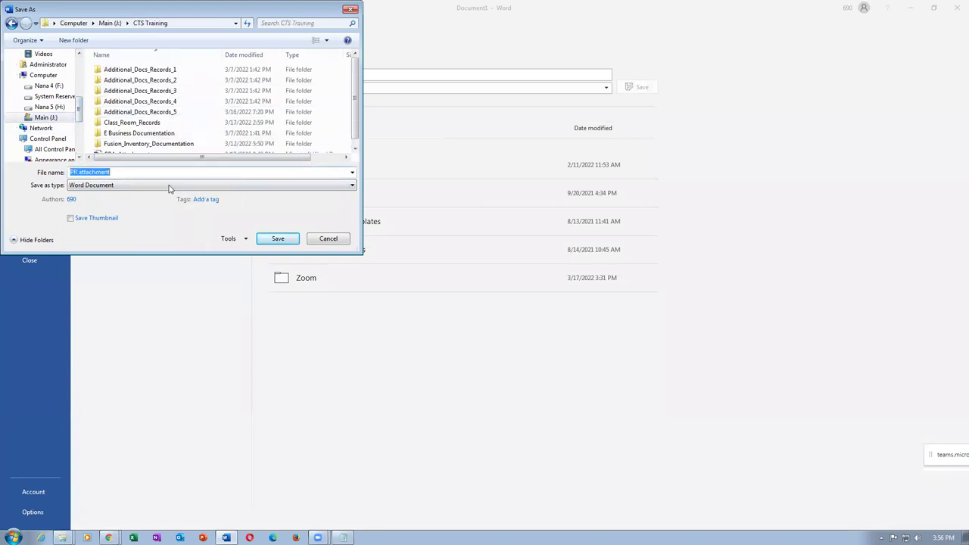
pyautogui.click(279, 241)
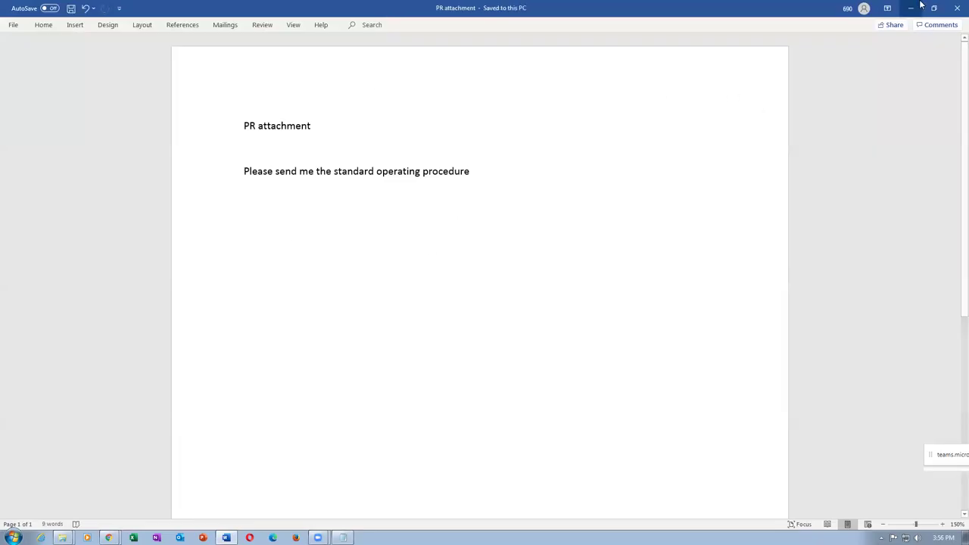
pyautogui.click(956, 11)
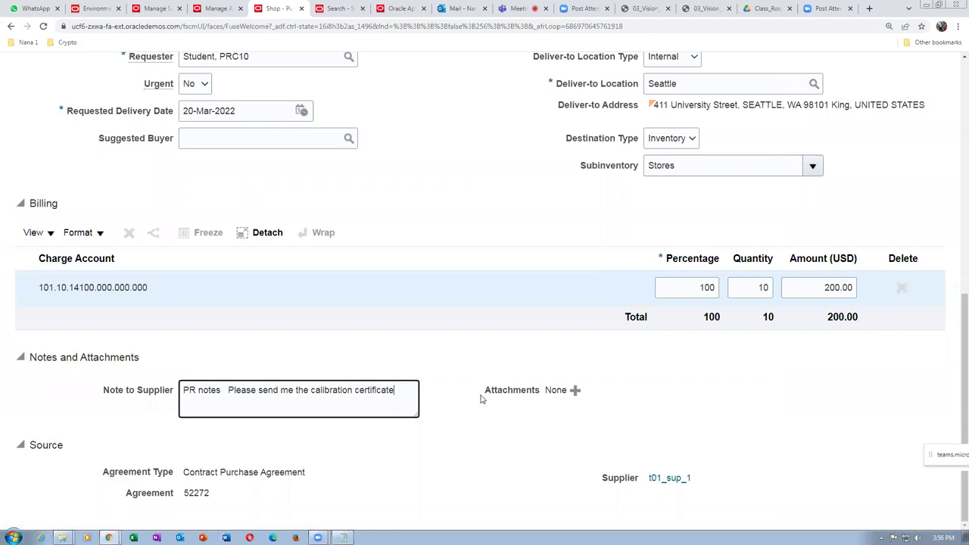
# Attach the PR attachment file to the requisition line with category To Supplier and description "PR attach description".
pyautogui.click(574, 391)
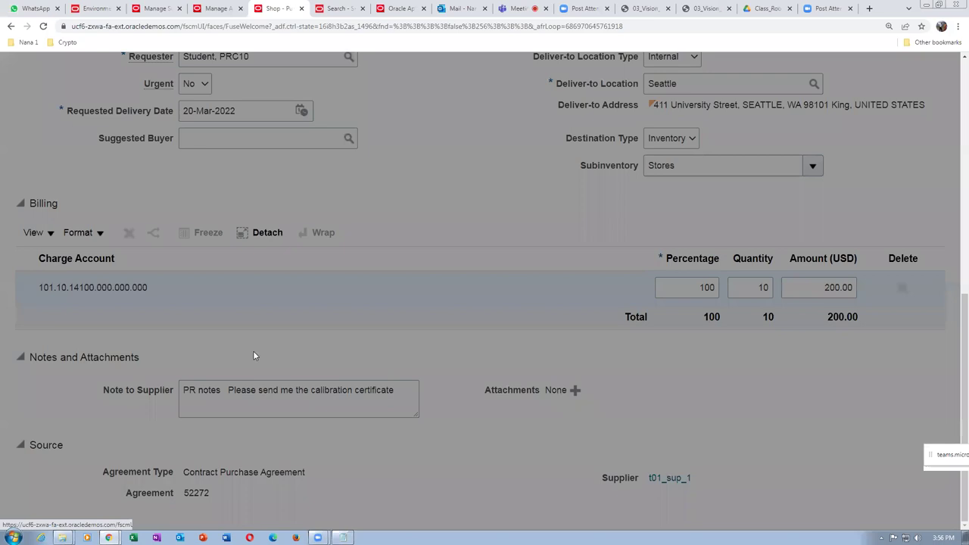
pyautogui.click(254, 303)
pyautogui.click(250, 368)
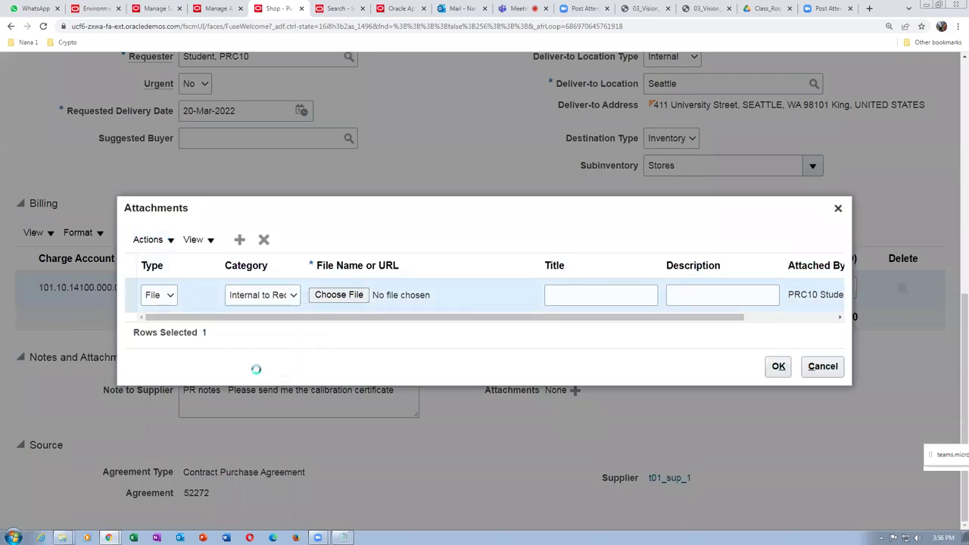
pyautogui.click(340, 297)
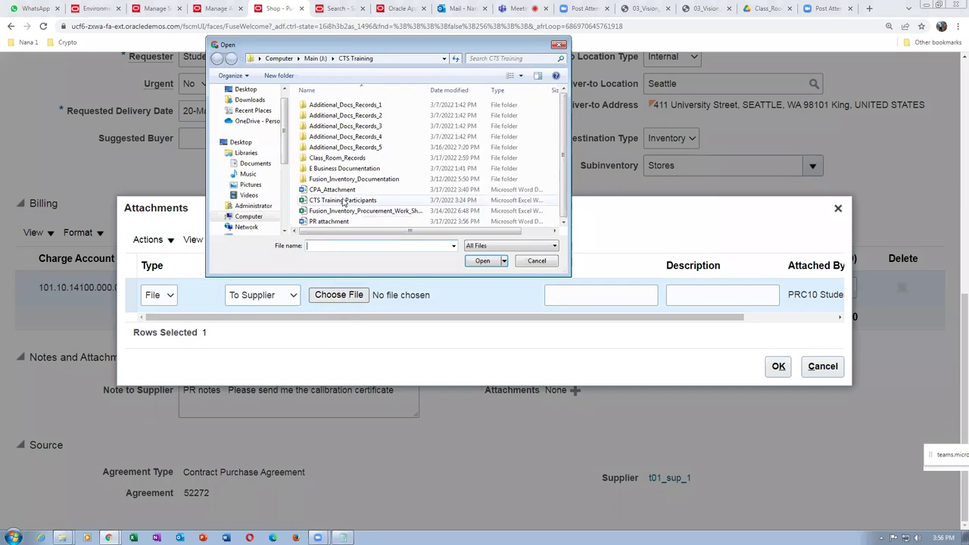
pyautogui.click(370, 221)
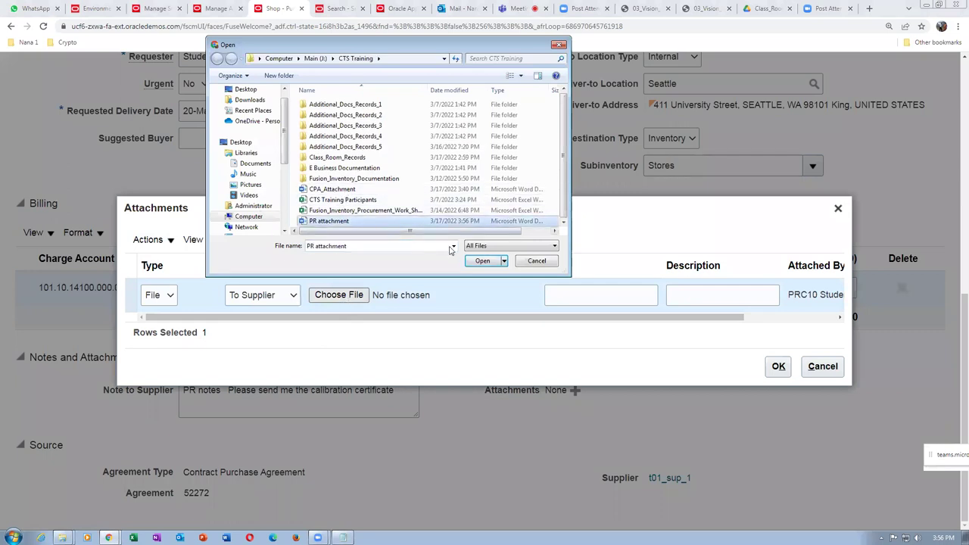
pyautogui.click(482, 261)
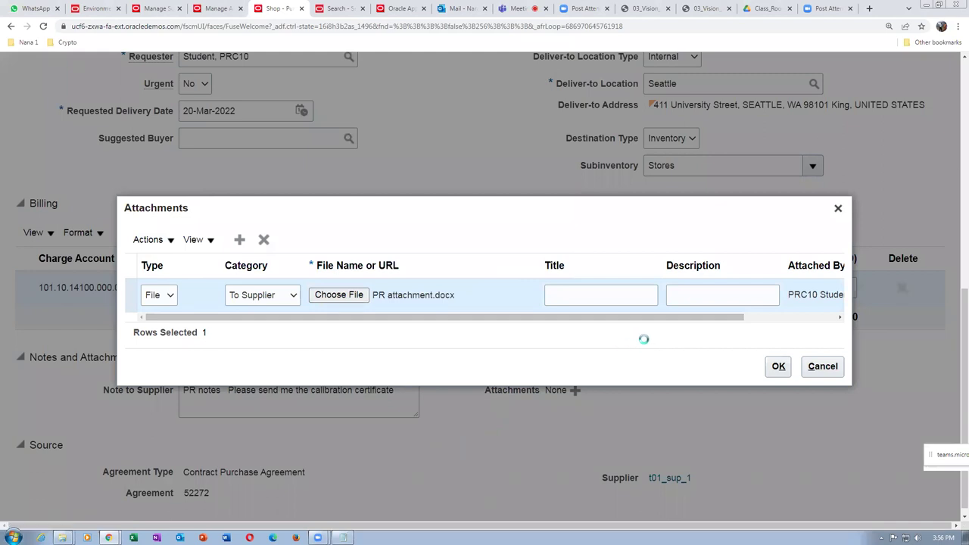
pyautogui.click(685, 296)
pyautogui.write('PT')
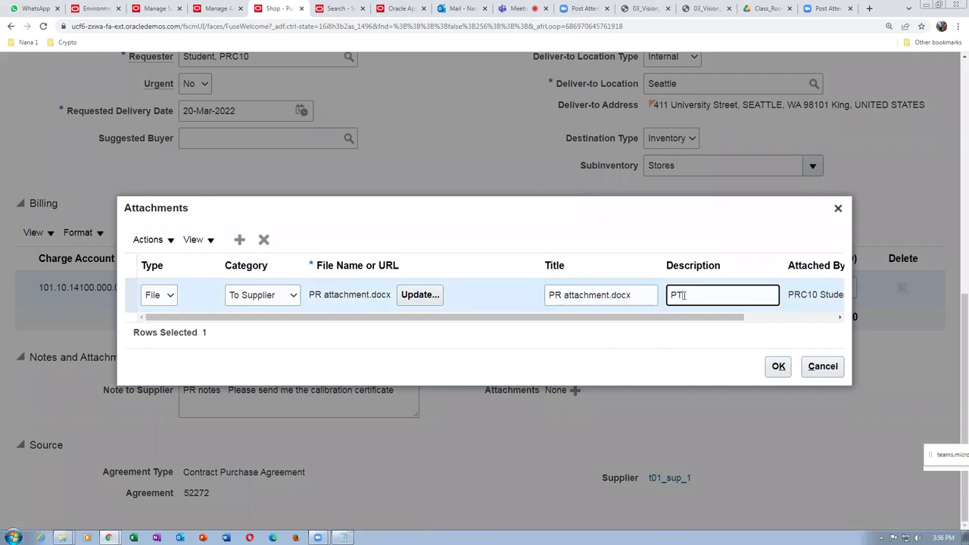
pyautogui.press('BackSpace')
pyautogui.write('R attach description')
pyautogui.click(778, 366)
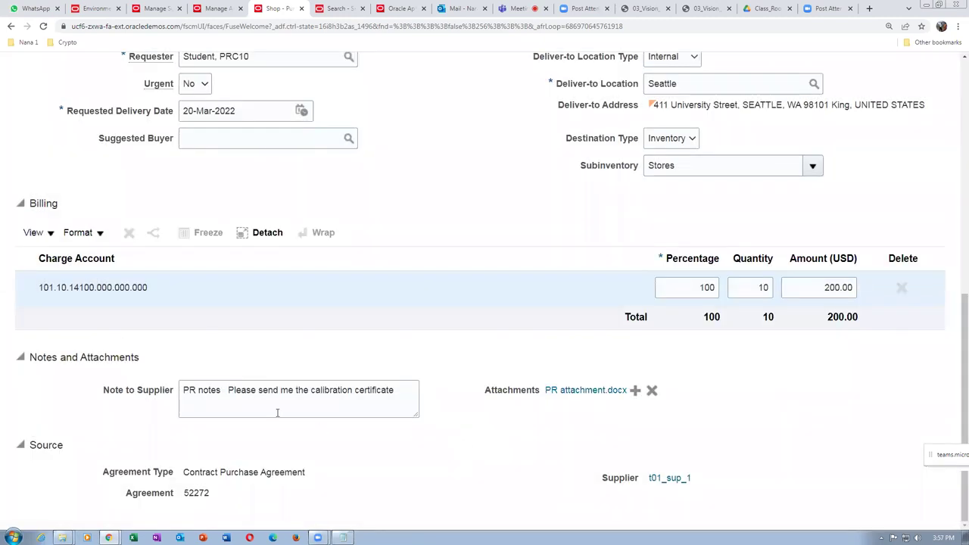
# Review the requisition line's supplier note, attachment and source agreement details.
pyautogui.moveTo(212, 393); pyautogui.dragTo(278, 393)
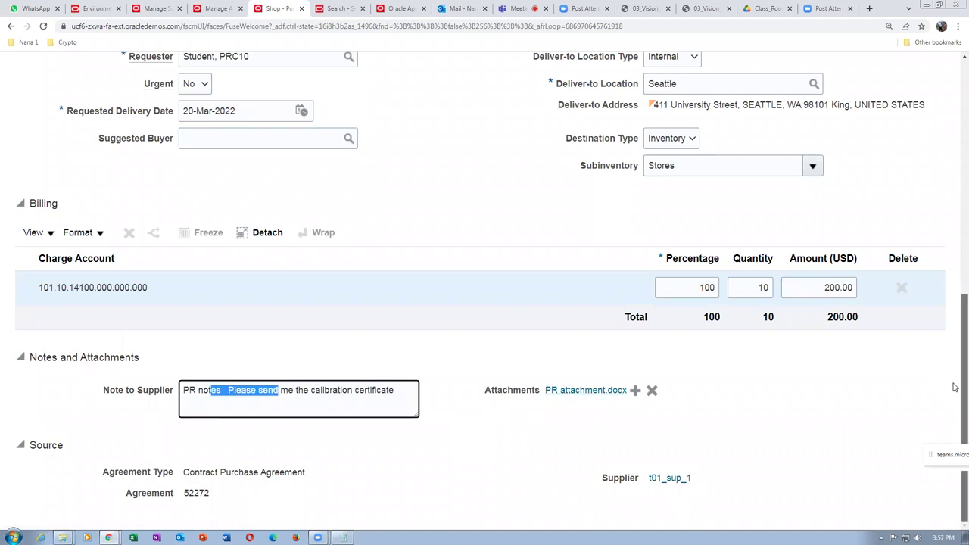
pyautogui.moveTo(571, 398)
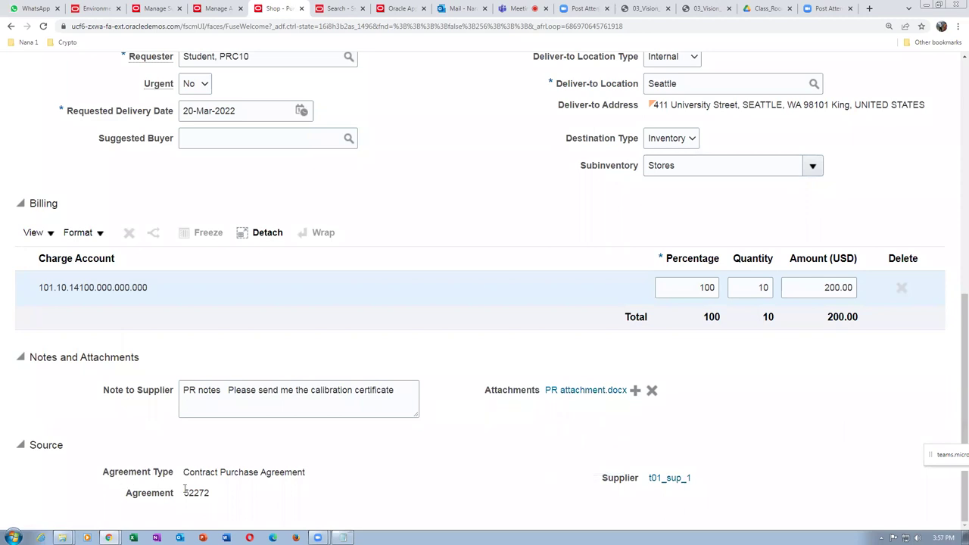
pyautogui.moveTo(184, 492); pyautogui.dragTo(280, 471)
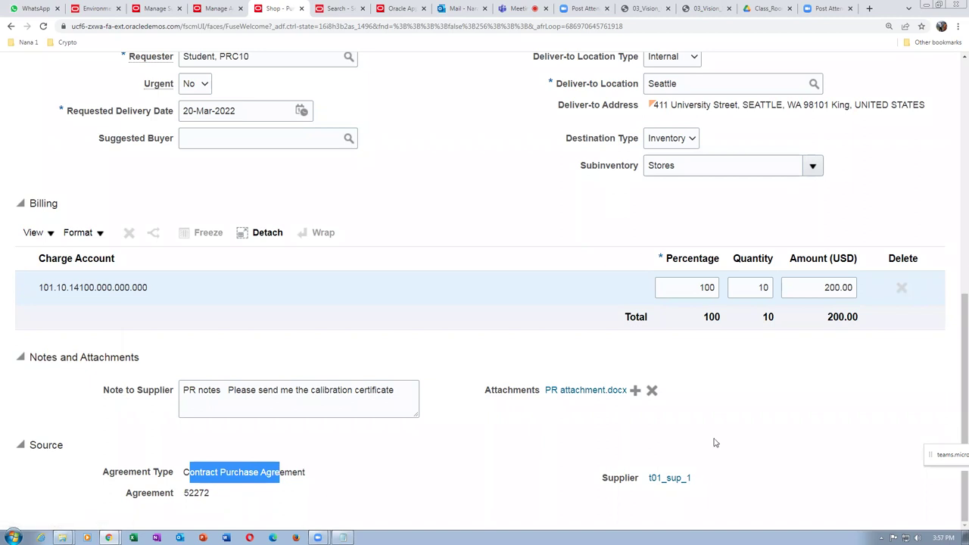
pyautogui.moveTo(955, 397); pyautogui.dragTo(947, 150)
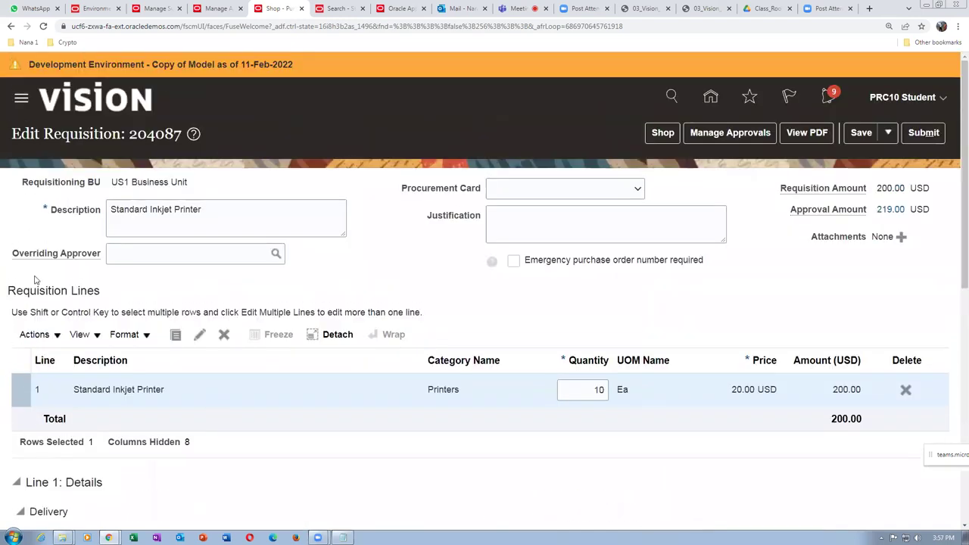
# Copy the requisition number into the Notepad notes on a new line labelled PR.
pyautogui.moveTo(129, 138); pyautogui.dragTo(180, 137)
pyautogui.hotkey('ctrl', 'c')
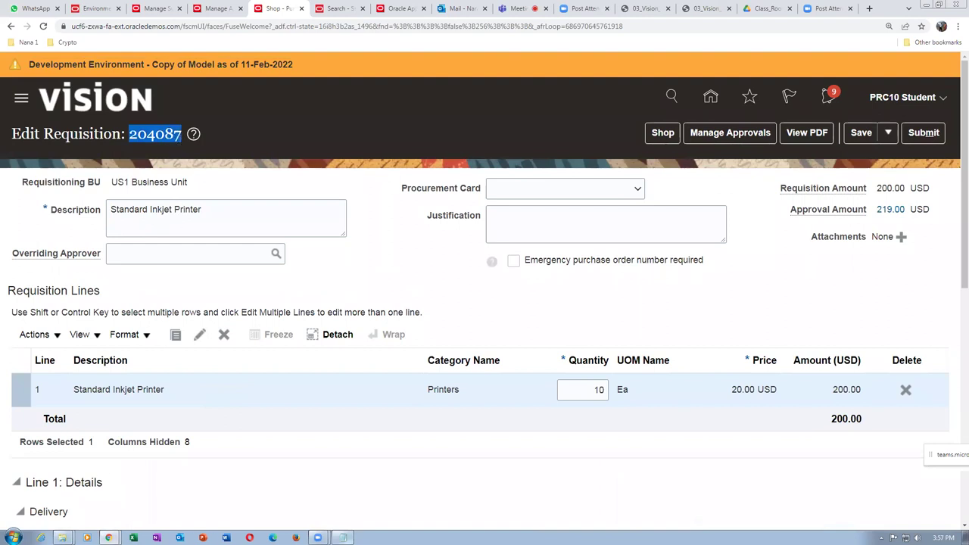
pyautogui.click(343, 538)
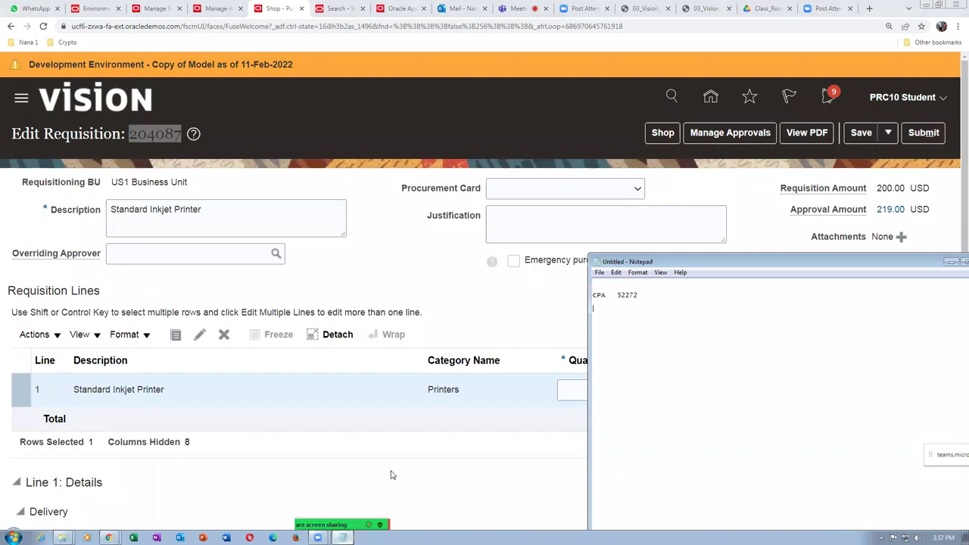
pyautogui.press('Return')
pyautogui.write('PR')
pyautogui.hotkey('ctrl', 'v')
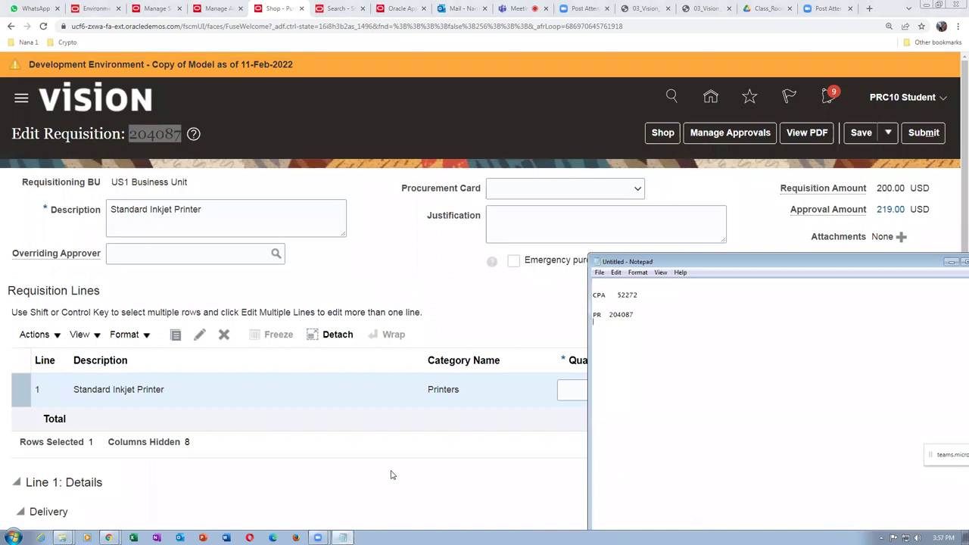
# Submit the Standard Inkjet Printer requisition and open it from the recent requisitions.
pyautogui.click(450, 320)
pyautogui.click(924, 133)
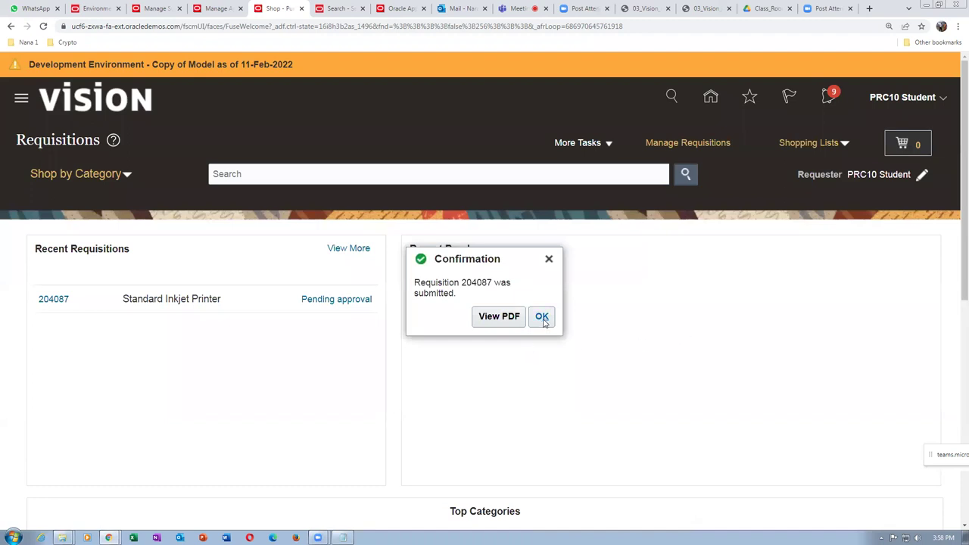
pyautogui.click(542, 318)
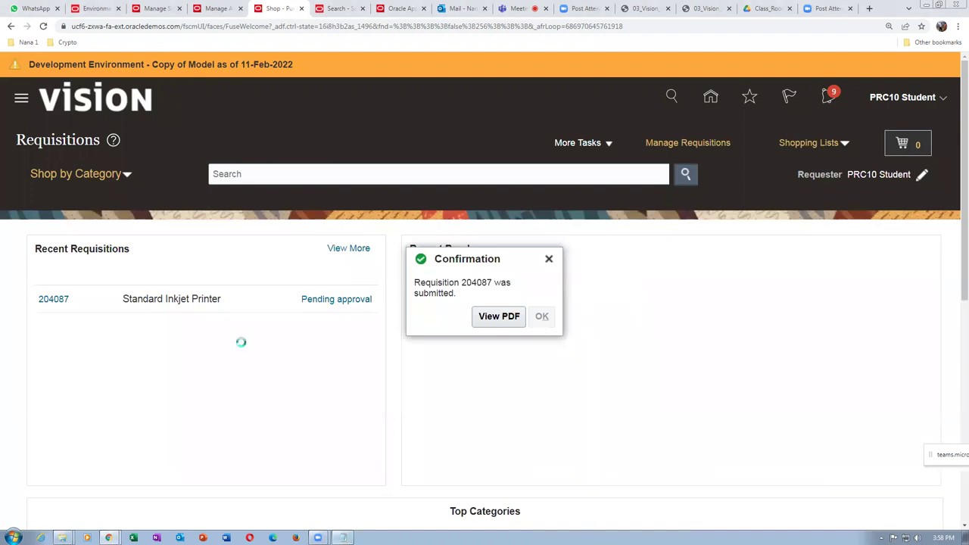
pyautogui.click(51, 300)
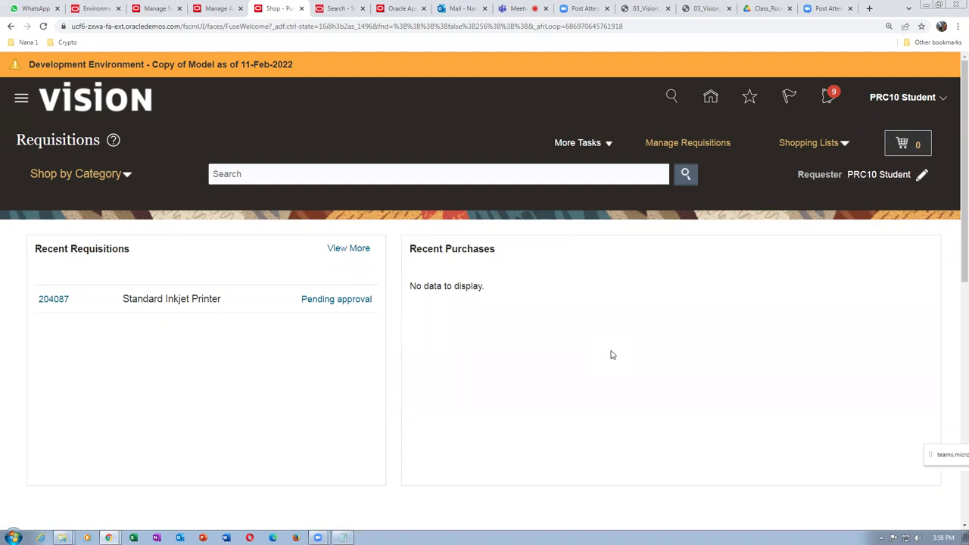
# Open the Standard Inkjet Printer requisition from the recent requisitions and check the approval action details of its line.
pyautogui.scroll(-1, 955, 336)
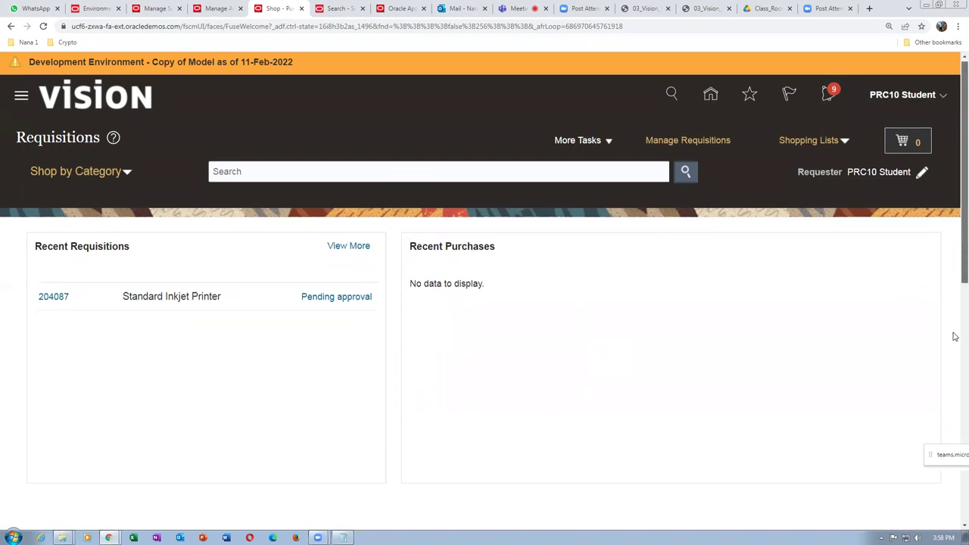
pyautogui.scroll(-6, 954, 336)
pyautogui.scroll(7, 954, 260)
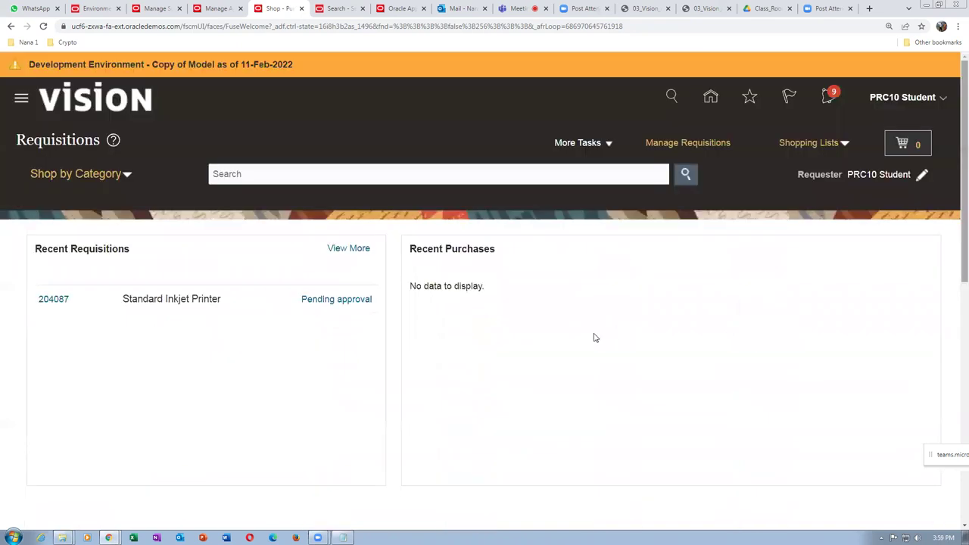
pyautogui.click(53, 299)
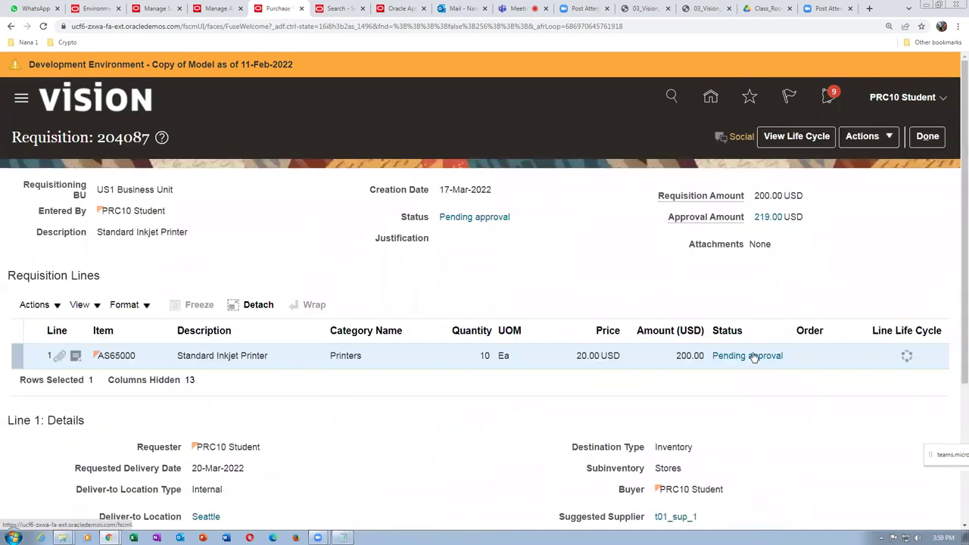
pyautogui.click(753, 357)
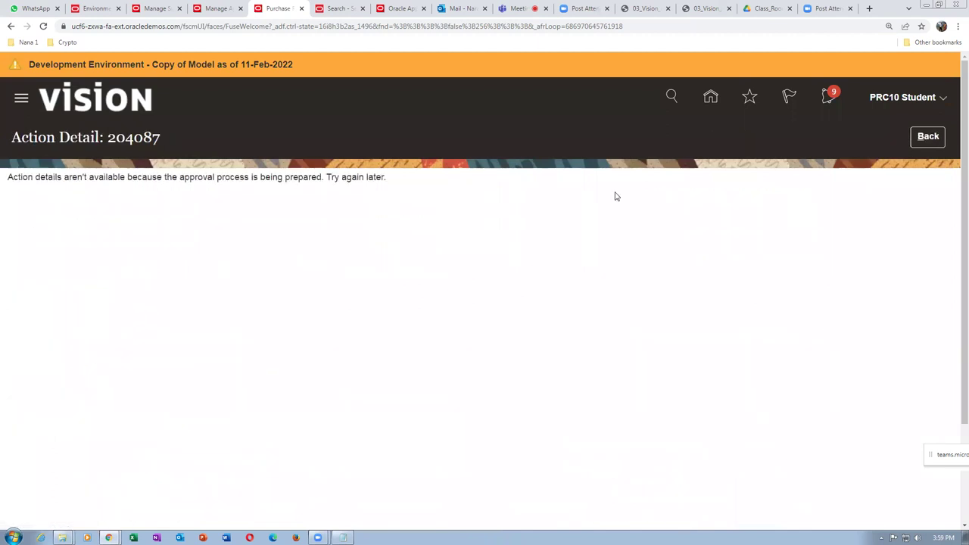
pyautogui.click(926, 138)
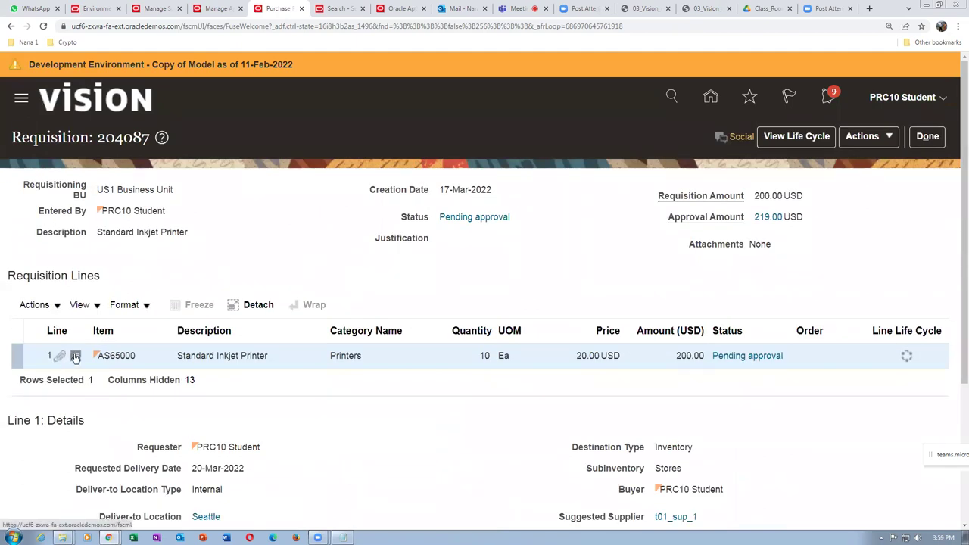
# Review the supplier note and the attachment on the requisition line, and return to the requisitions overview.
pyautogui.click(75, 357)
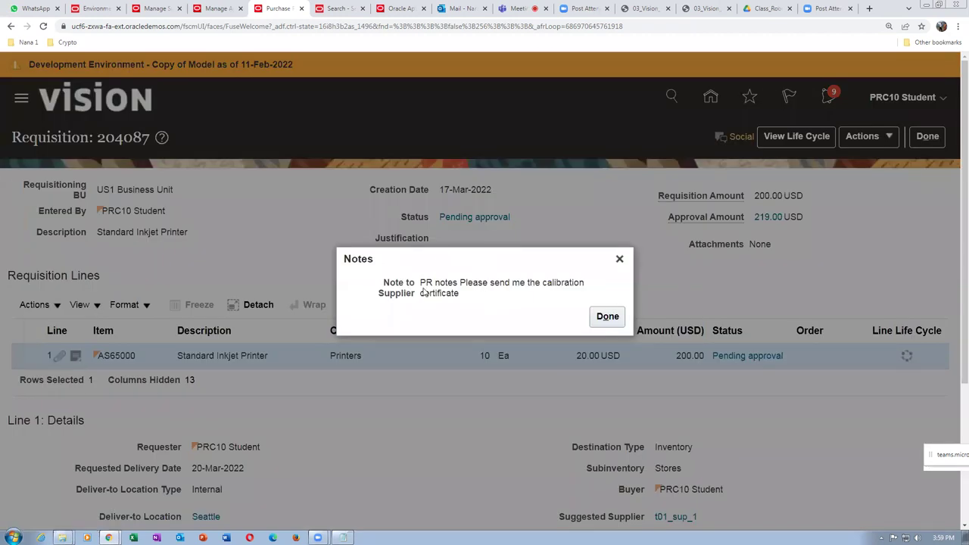
pyautogui.moveTo(421, 282); pyautogui.dragTo(461, 284)
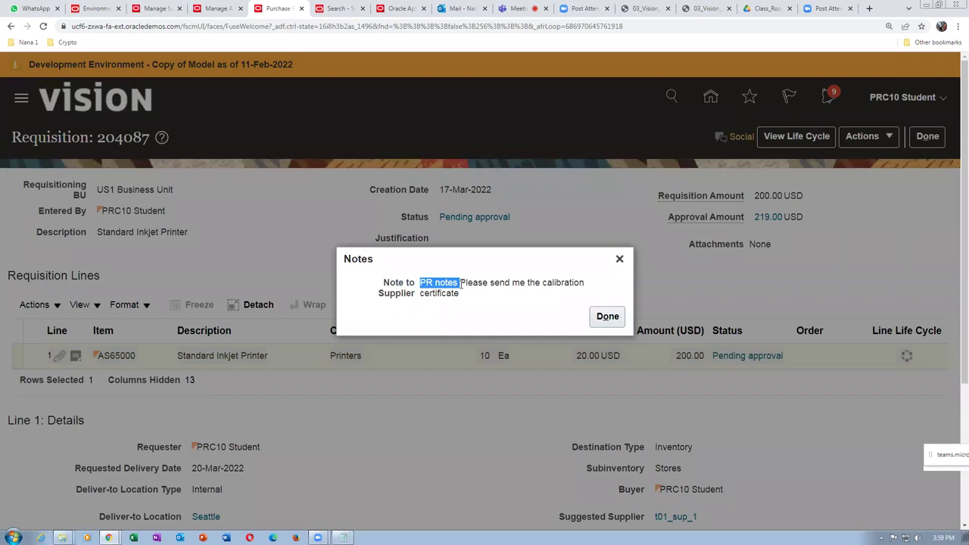
pyautogui.click(603, 315)
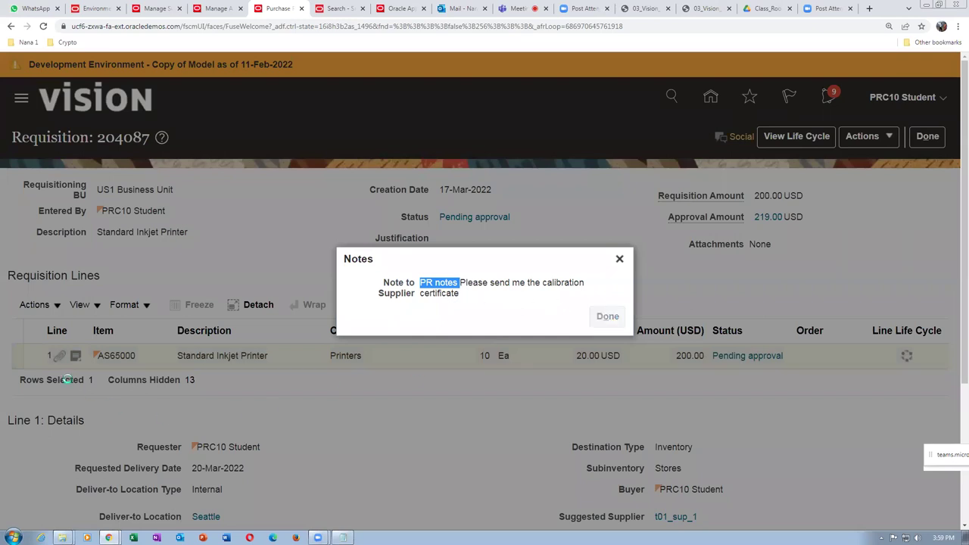
pyautogui.click(60, 356)
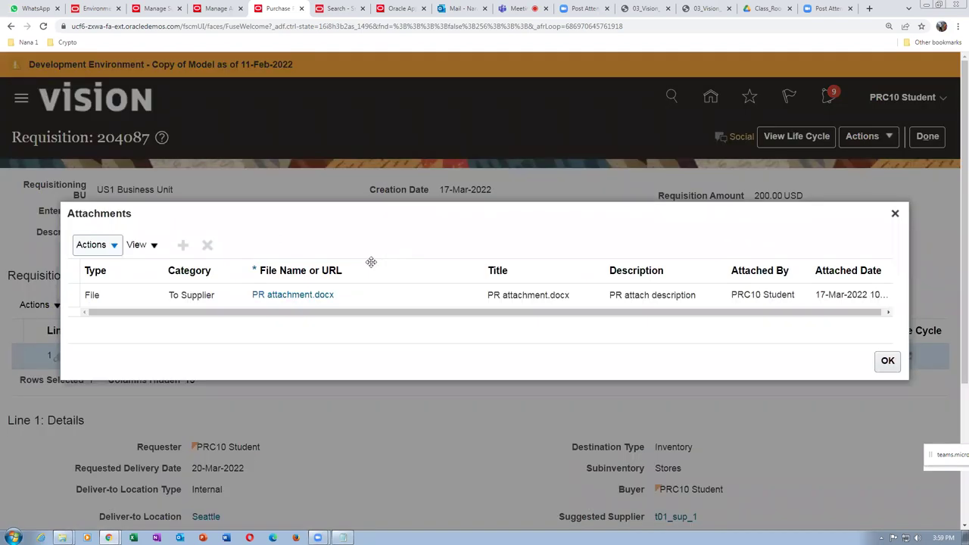
pyautogui.click(890, 366)
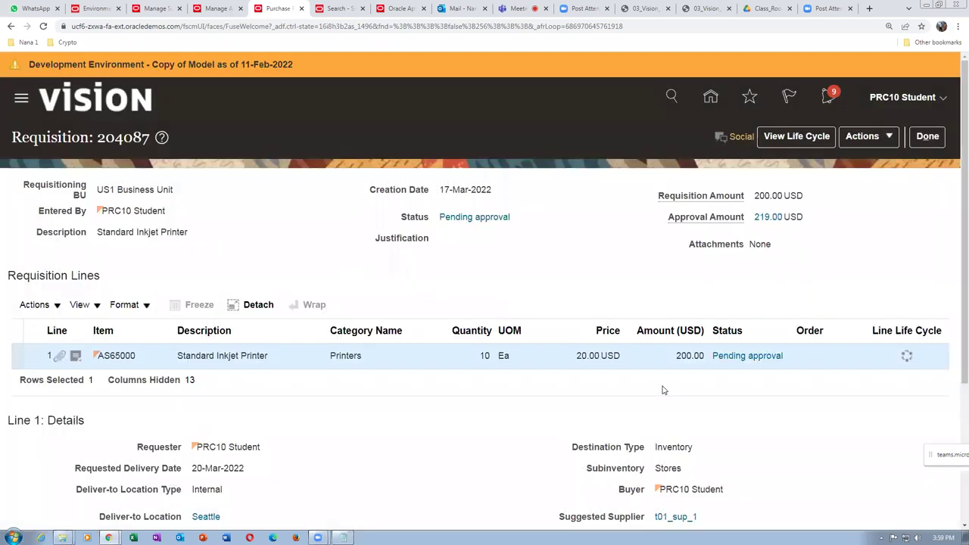
pyautogui.click(926, 137)
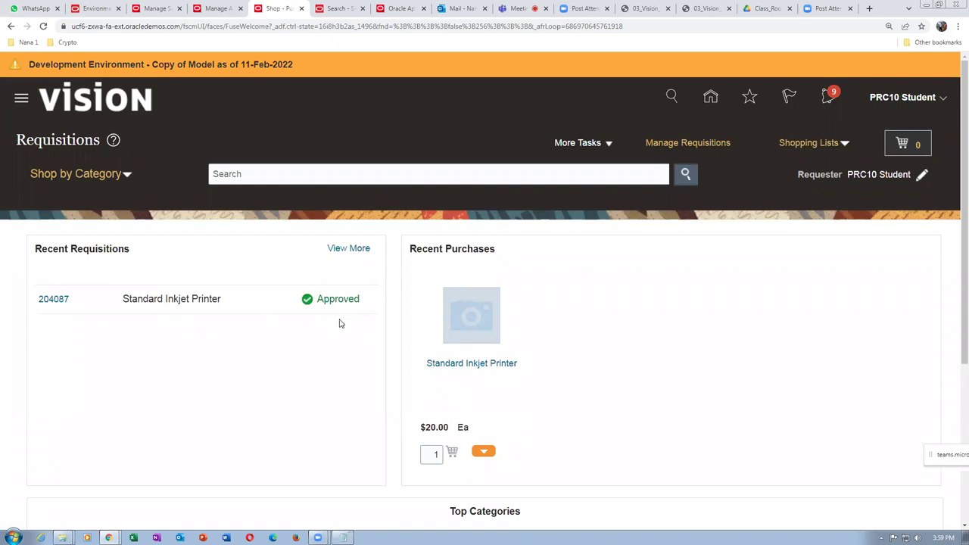
# Reopen the Standard Inkjet Printer requisition to check its approval status and whether an order was created, and close it.
pyautogui.click(56, 300)
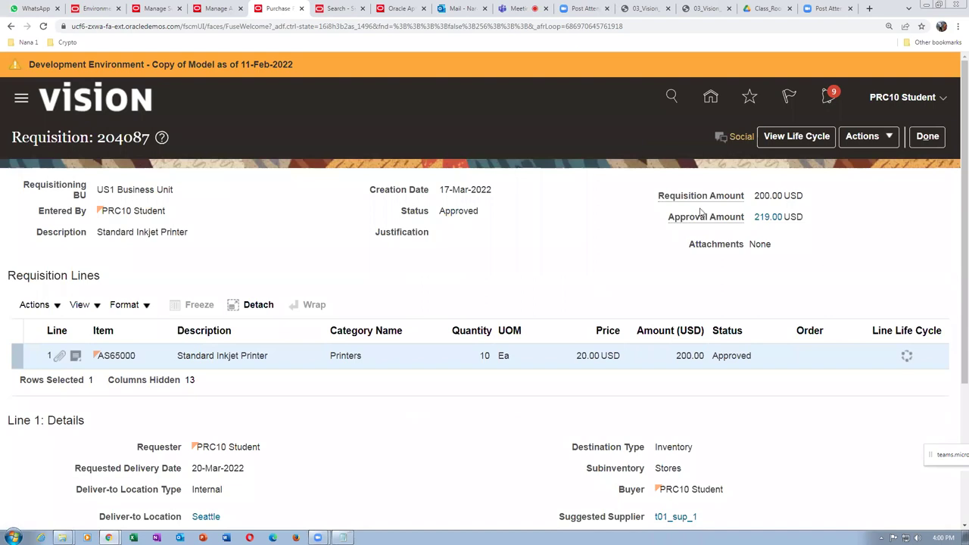
pyautogui.click(927, 136)
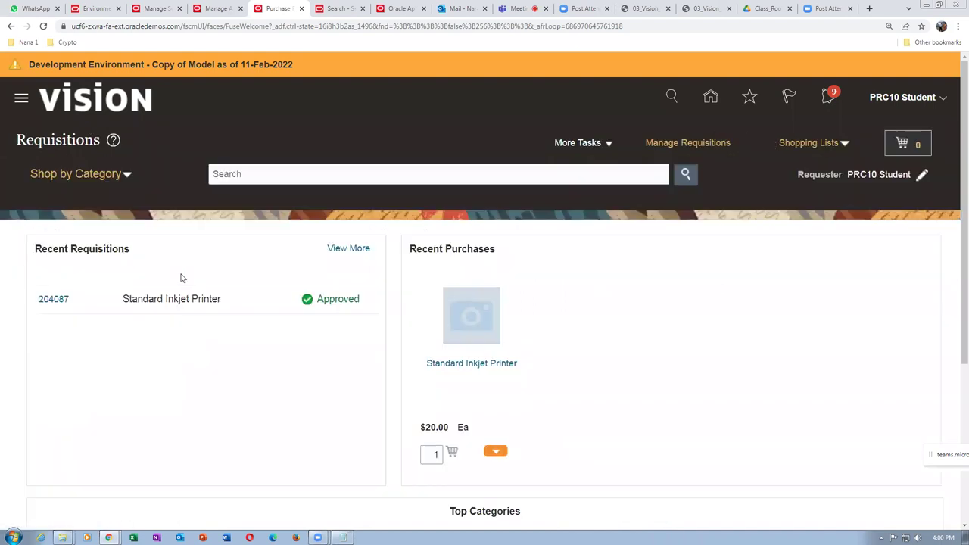
pyautogui.click(56, 300)
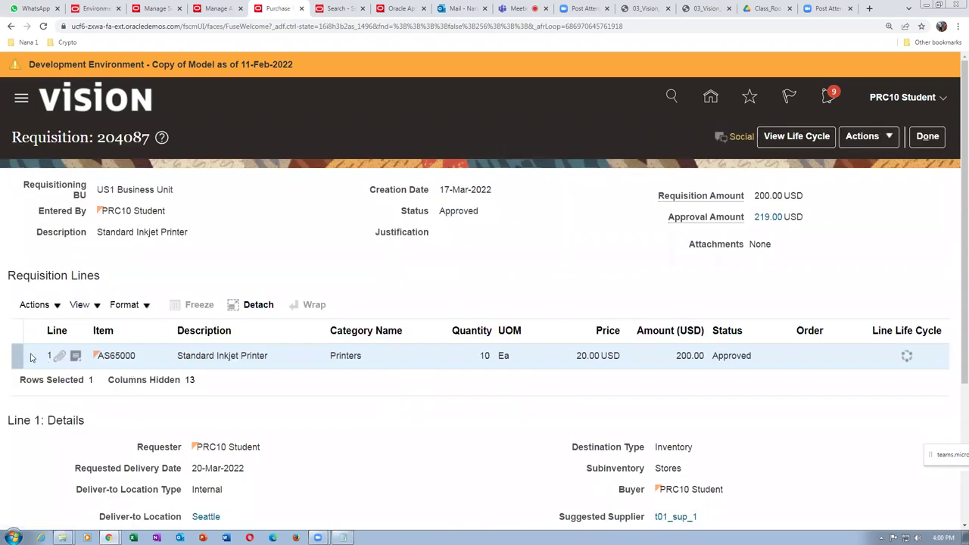
pyautogui.click(927, 136)
# Leave the setup task search in the other browser tab and open Process Requisitions from the Procurement Purchase Orders work area.
pyautogui.click(336, 9)
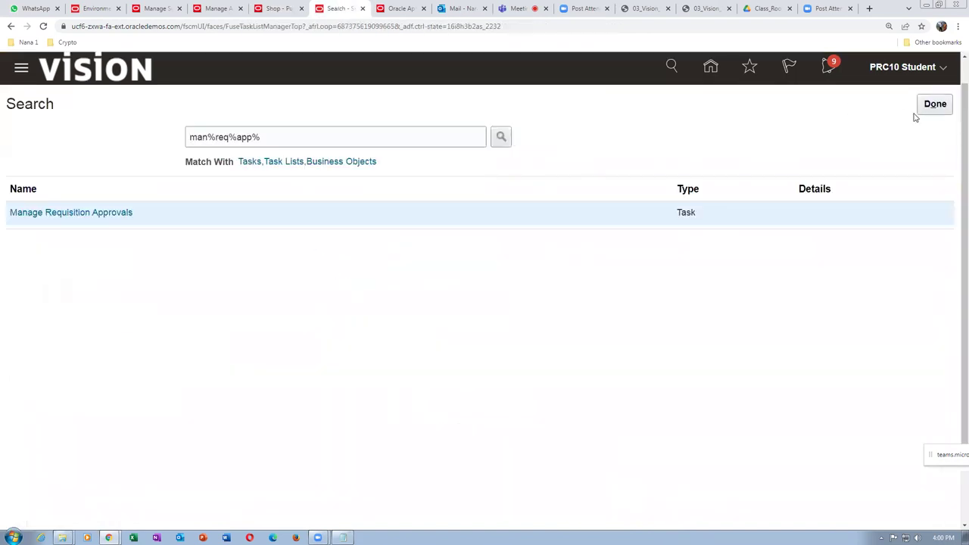
pyautogui.click(935, 105)
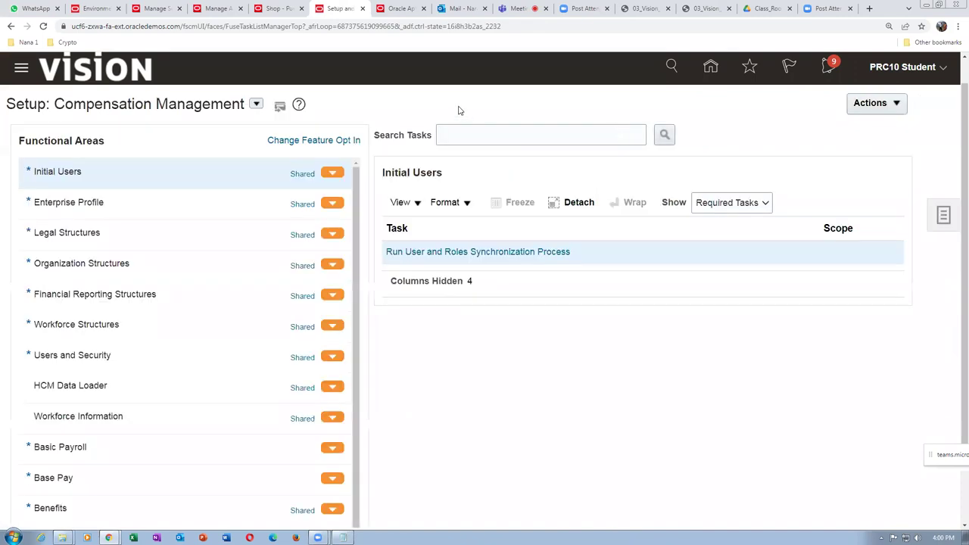
pyautogui.click(709, 70)
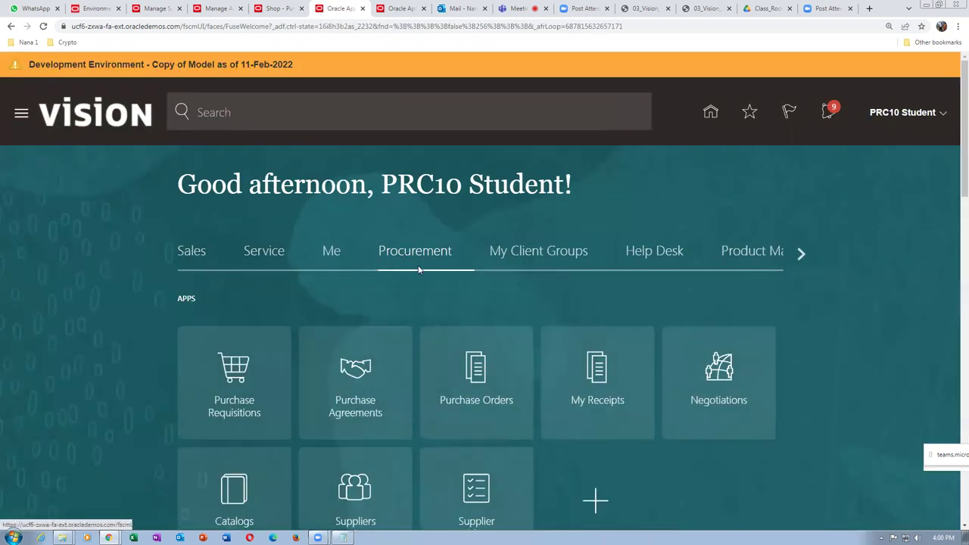
pyautogui.click(490, 402)
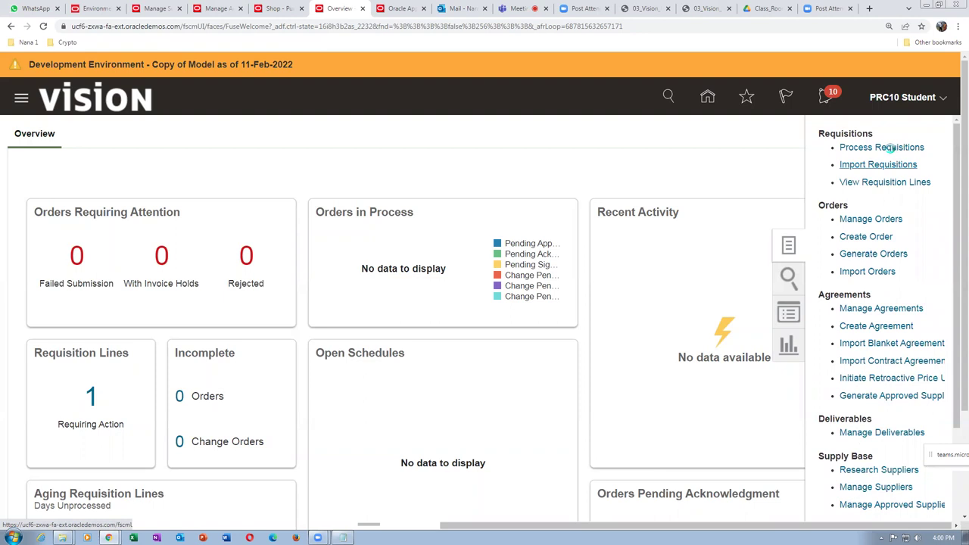
pyautogui.click(892, 148)
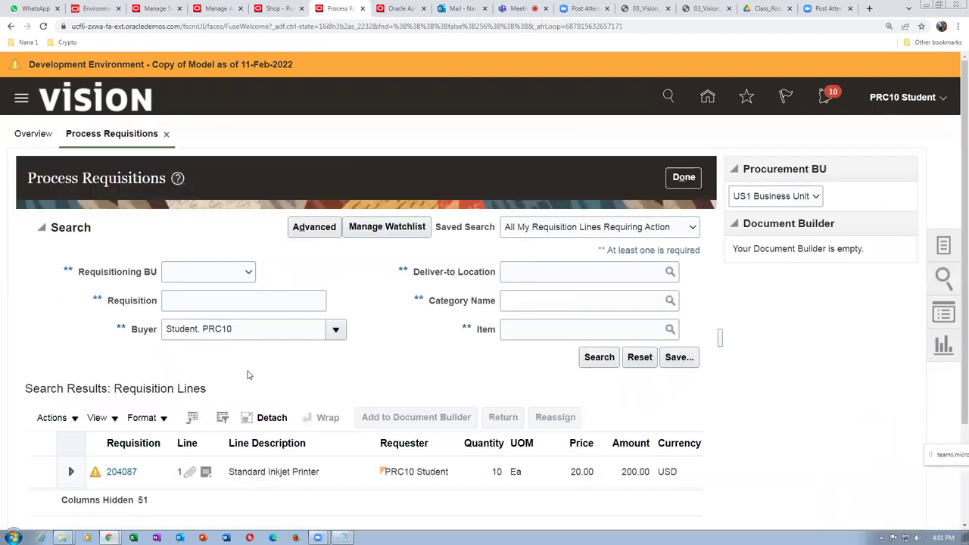
# Search the requisition lines for requisition 204087 with the buyer criterion cleared.
pyautogui.scroll(-2, 245, 373)
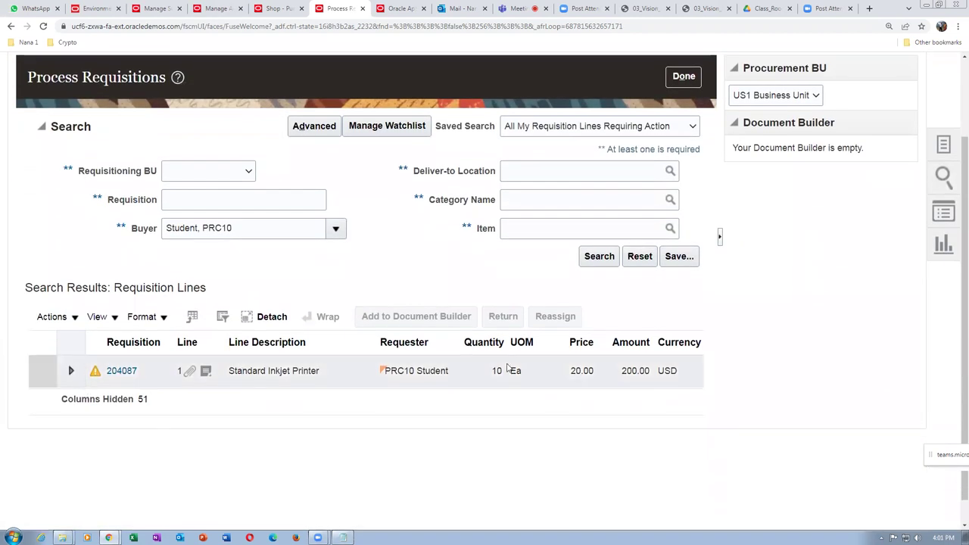
pyautogui.click(170, 200)
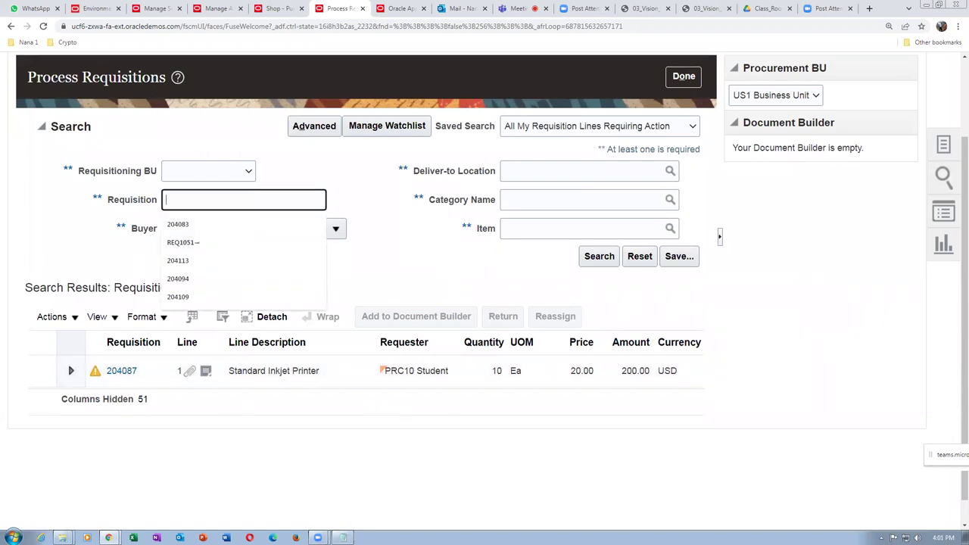
pyautogui.hotkey('alt', 'Tab')
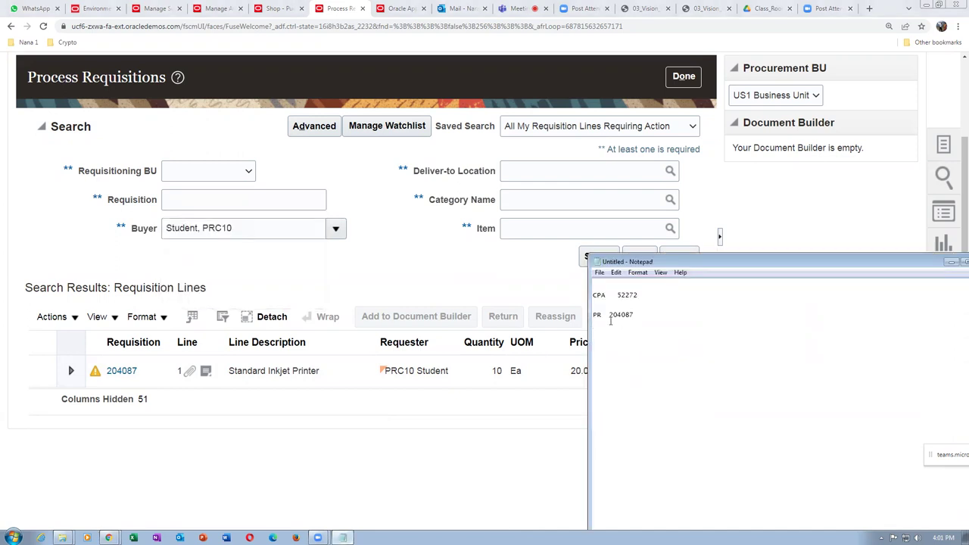
pyautogui.click(191, 197)
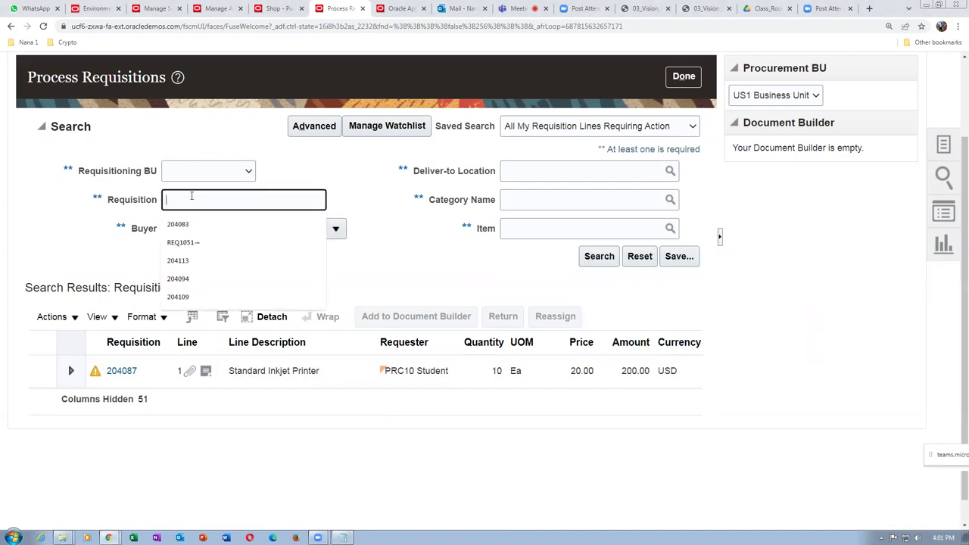
pyautogui.write('204087')
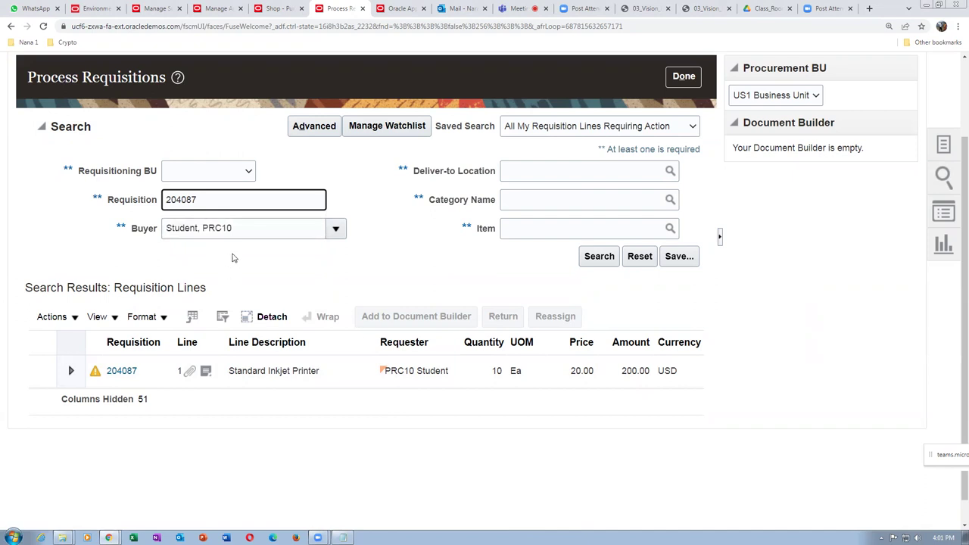
pyautogui.moveTo(246, 227); pyautogui.dragTo(155, 243)
pyautogui.click(155, 242)
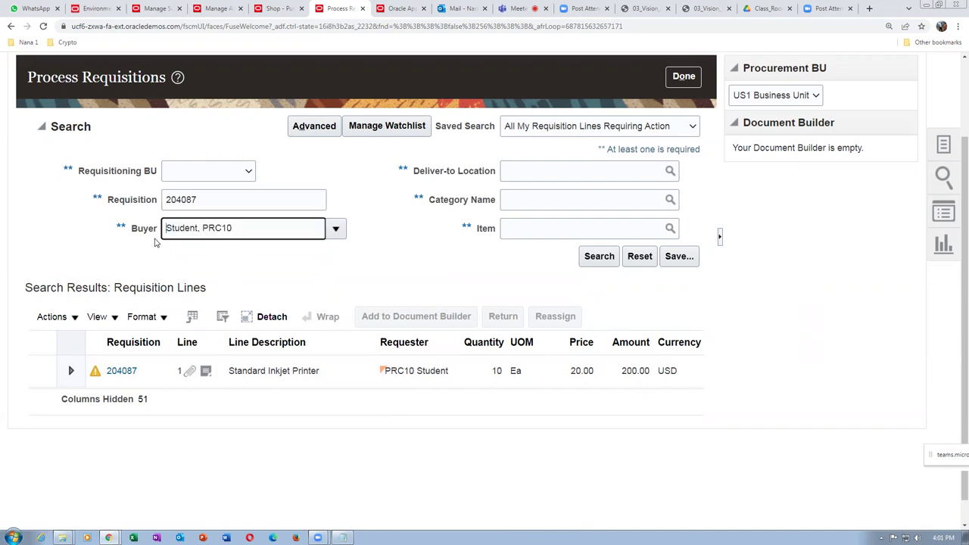
pyautogui.hotkey('shift', 'End')
pyautogui.press('Delete')
pyautogui.click(599, 257)
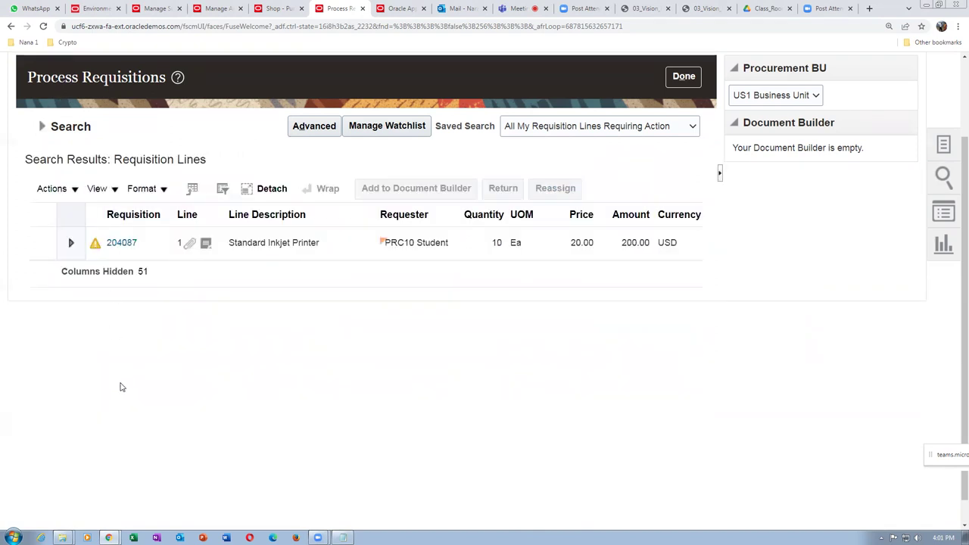
# Read the warning on the Standard Inkjet Printer requisition line, then close the message.
pyautogui.scroll(2, 955, 187)
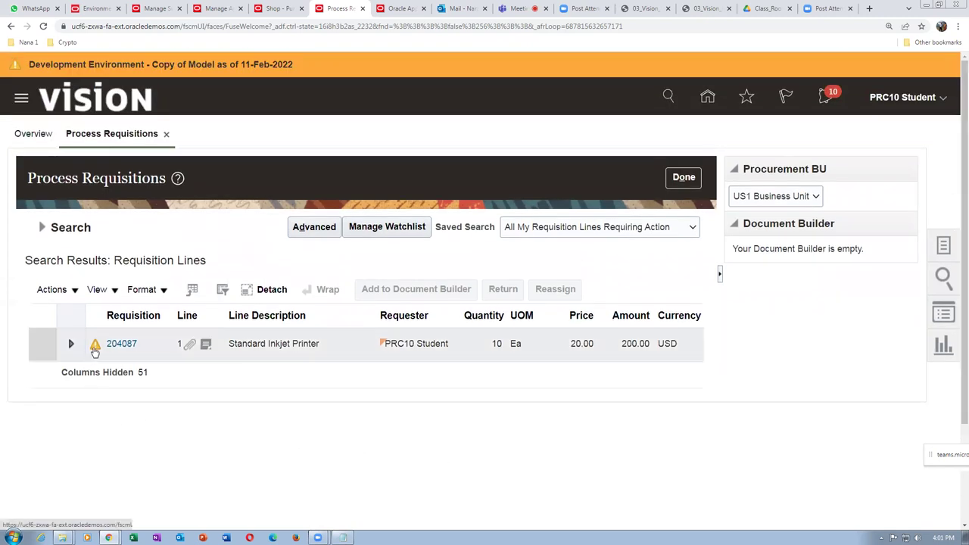
pyautogui.click(94, 347)
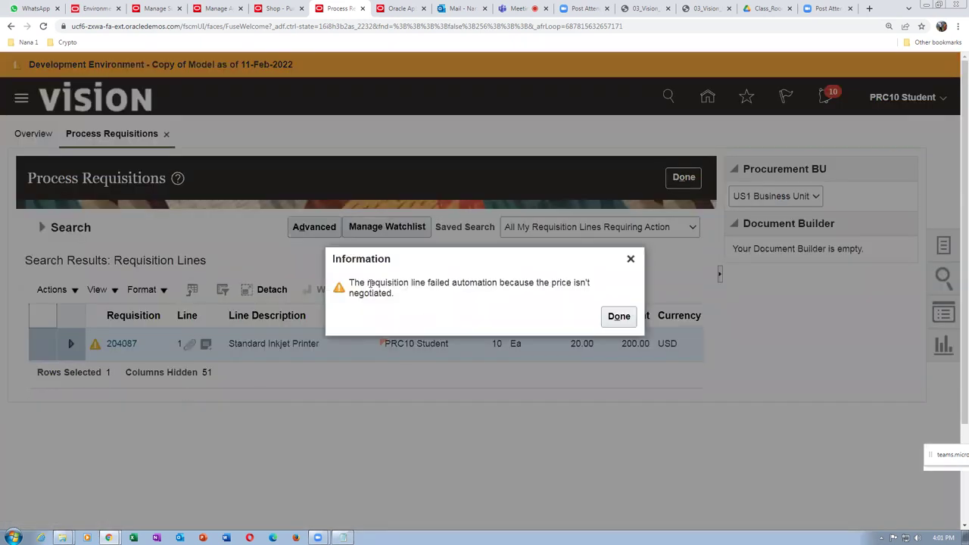
pyautogui.moveTo(369, 284); pyautogui.dragTo(376, 295)
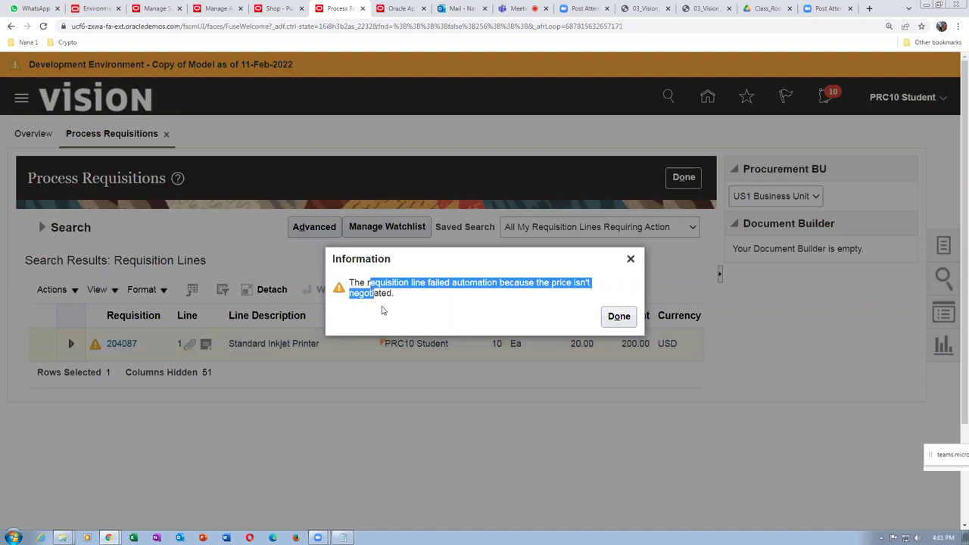
pyautogui.click(381, 309)
pyautogui.moveTo(380, 284); pyautogui.dragTo(484, 286)
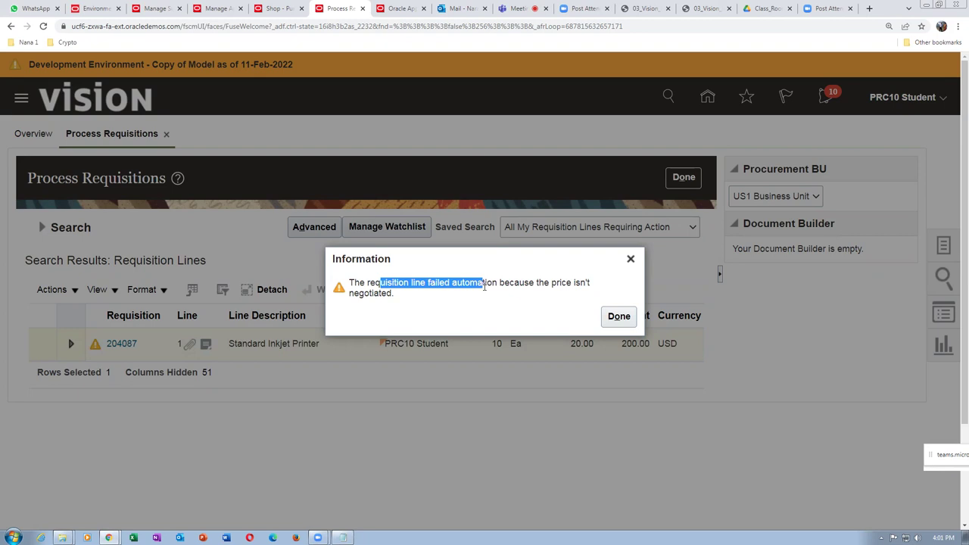
pyautogui.click(438, 328)
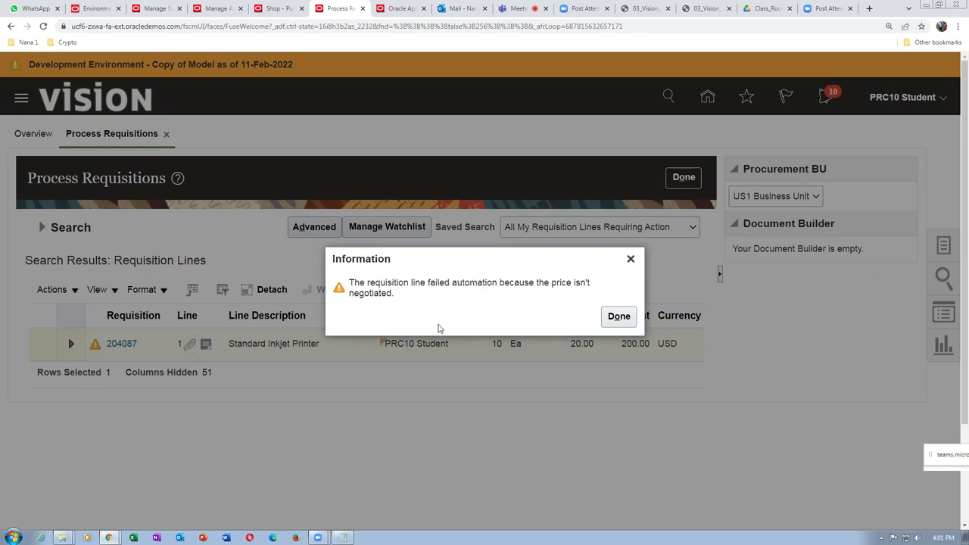
pyautogui.click(618, 317)
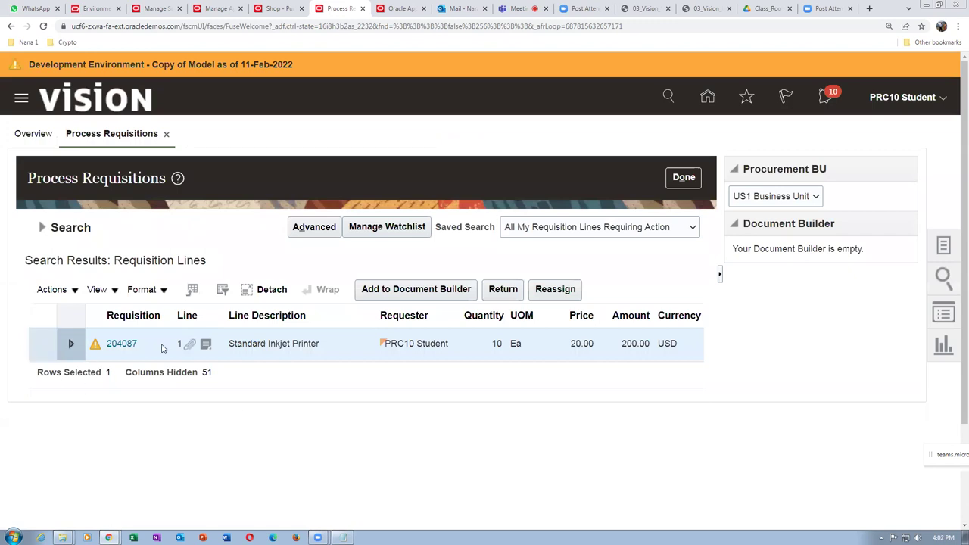
# Add the printer requisition line to the Document Builder as a new order for supplier t01_sup_1 and create the purchase order.
pyautogui.click(424, 292)
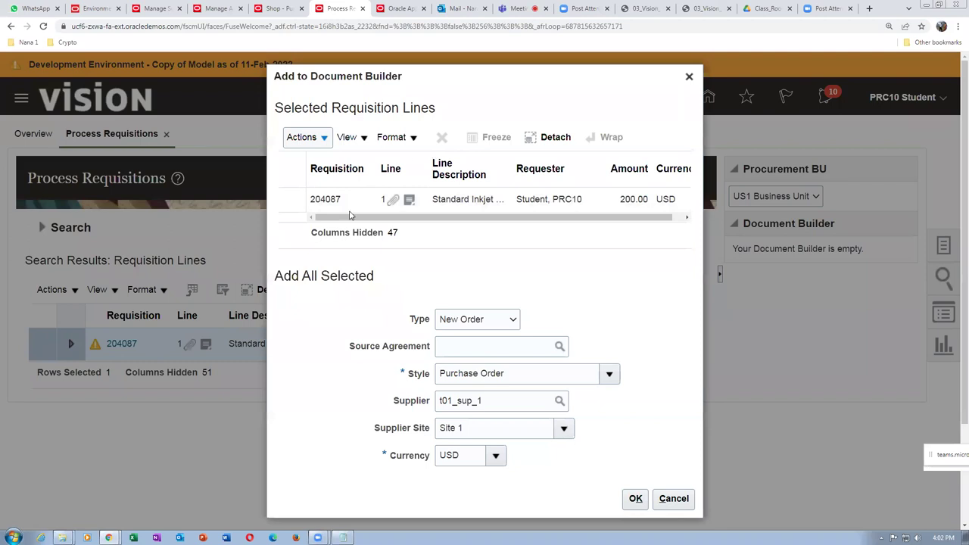
pyautogui.click(634, 499)
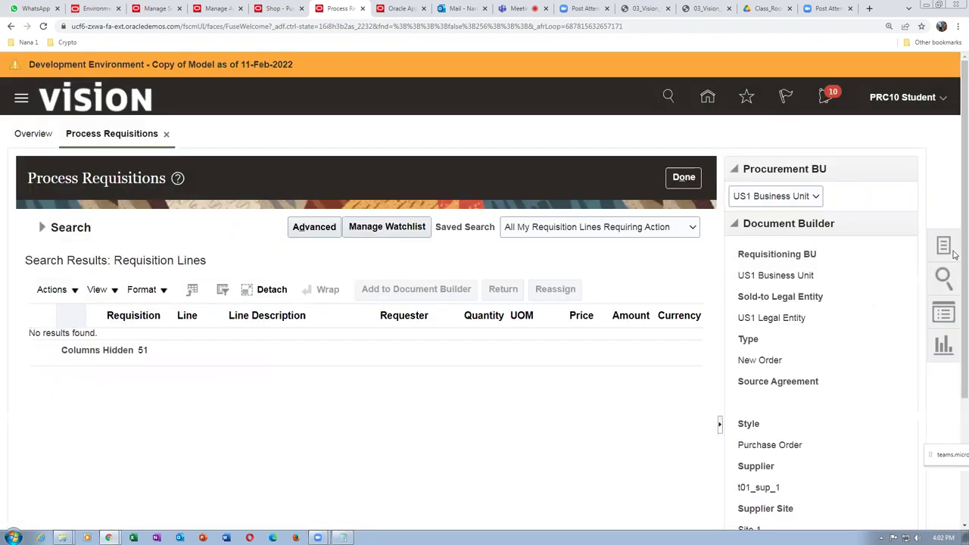
pyautogui.scroll(-2, 956, 313)
pyautogui.scroll(-3, 956, 313)
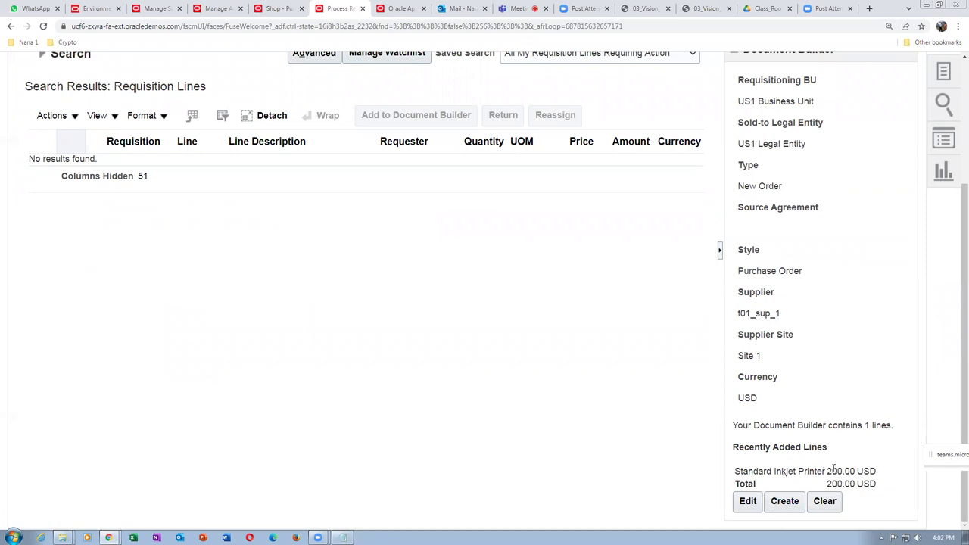
pyautogui.click(785, 501)
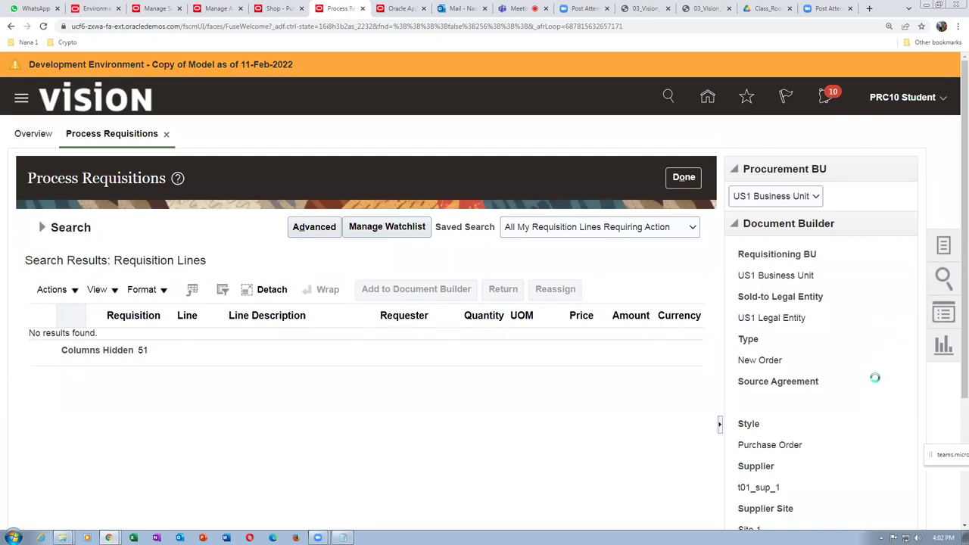
pyautogui.scroll(-2, 840, 424)
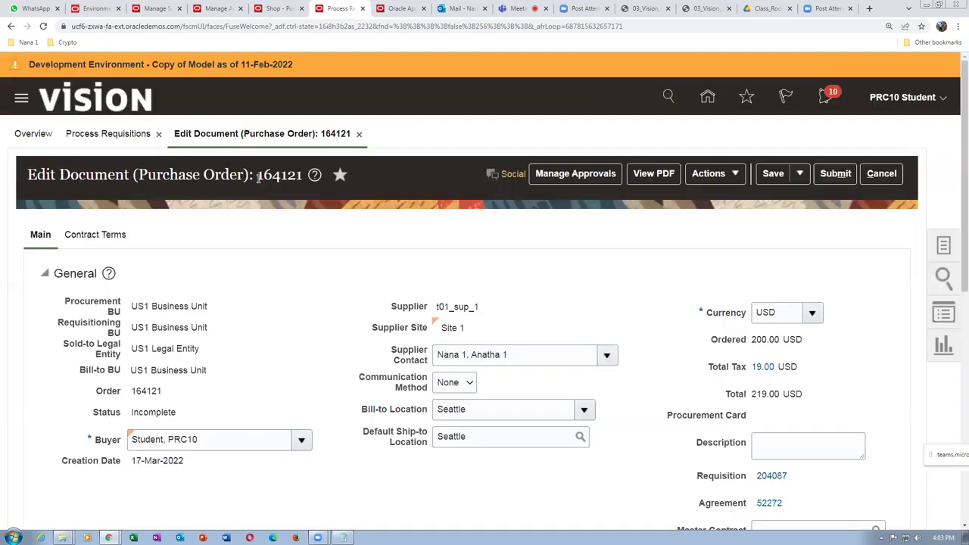
# Record the new purchase order's number in the Notepad notes under the label PO and return to the order.
pyautogui.moveTo(258, 177); pyautogui.dragTo(296, 178)
pyautogui.hotkey('ctrl', 'c')
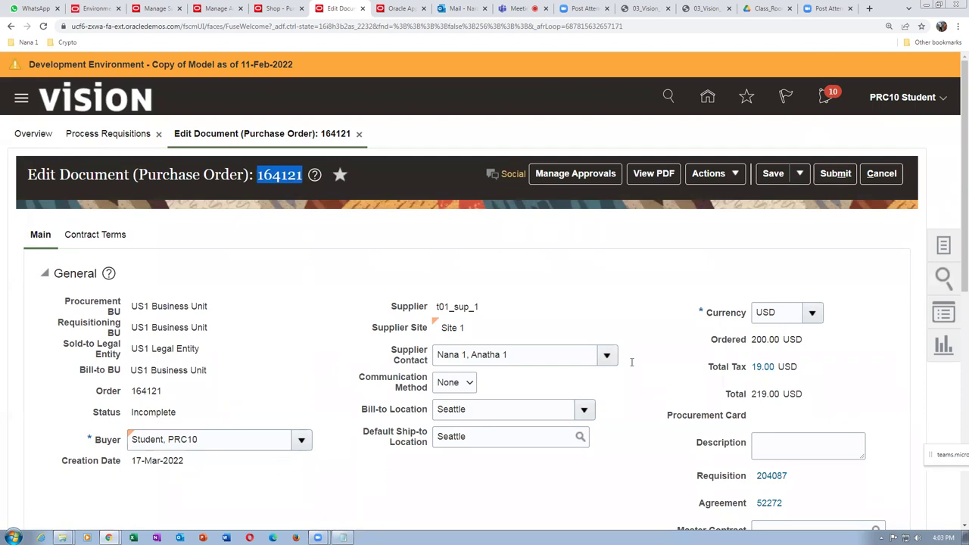
pyautogui.hotkey('alt', 'Tab')
pyautogui.hotkey('ctrl', 'v')
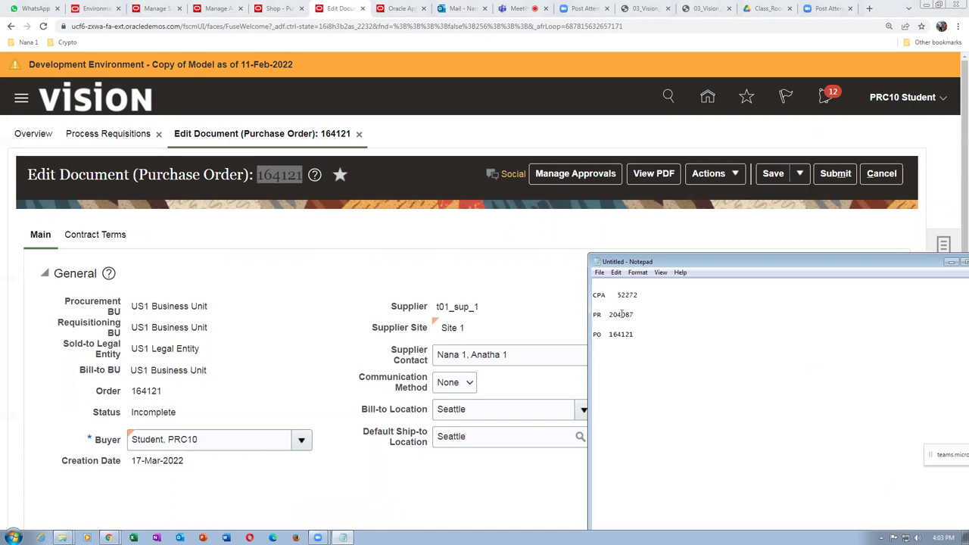
pyautogui.click(295, 298)
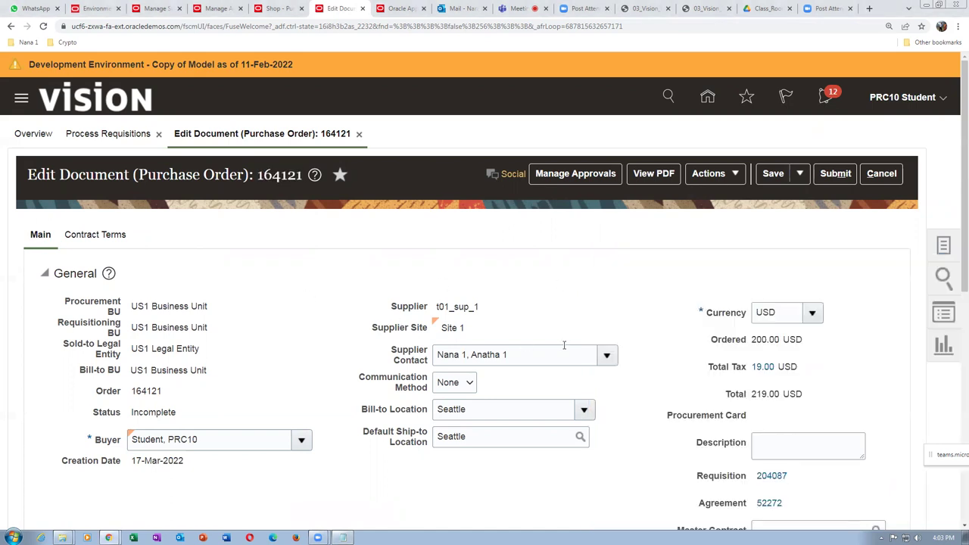
# Set the base price of the Standard Inkjet Printer order line to 18 and save the purchase order.
pyautogui.scroll(-1, 625, 360)
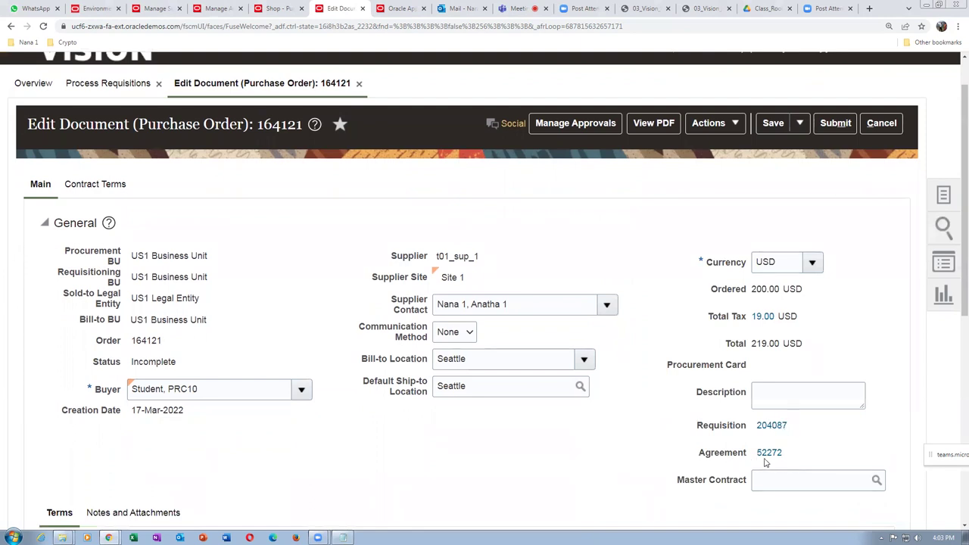
pyautogui.scroll(-8, 956, 401)
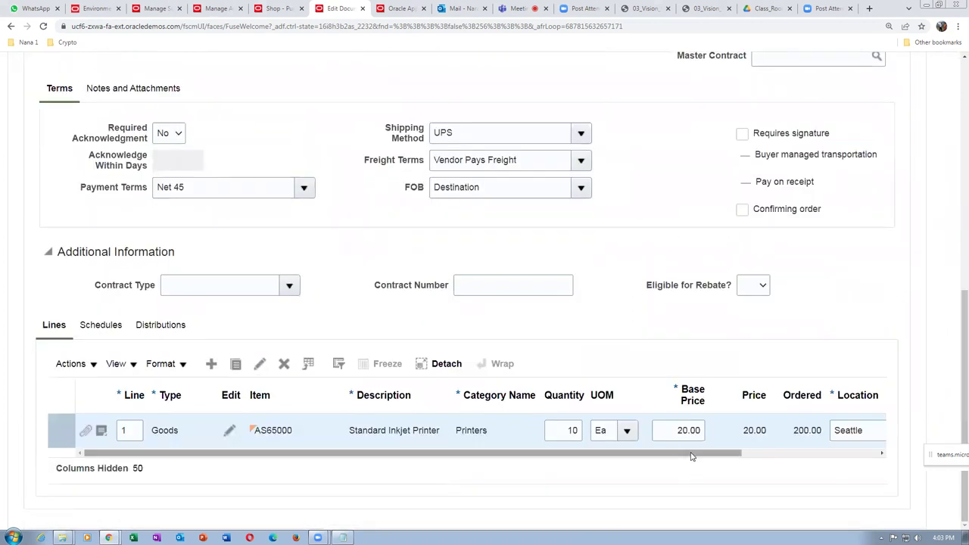
pyautogui.moveTo(676, 431); pyautogui.dragTo(708, 441)
pyautogui.write('1')
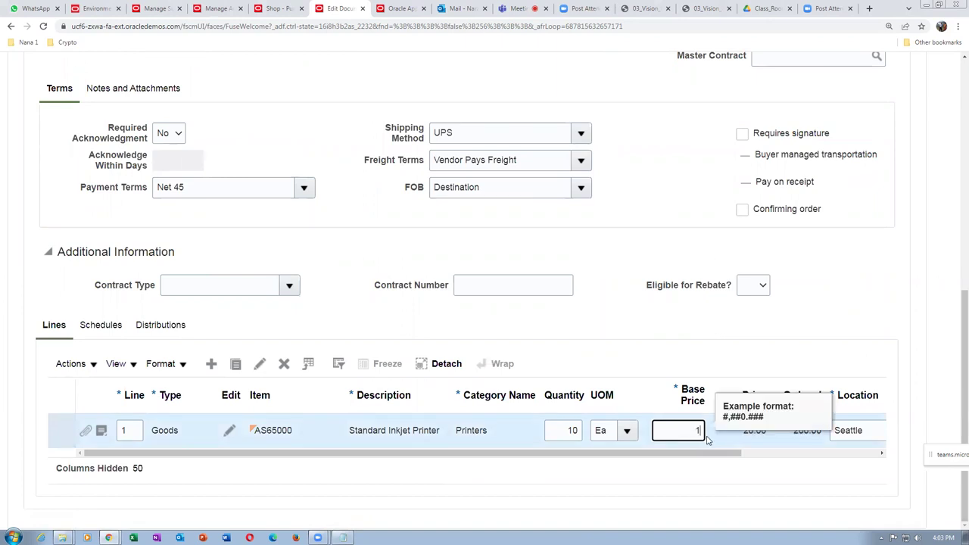
pyautogui.write('8')
pyautogui.press('Tab')
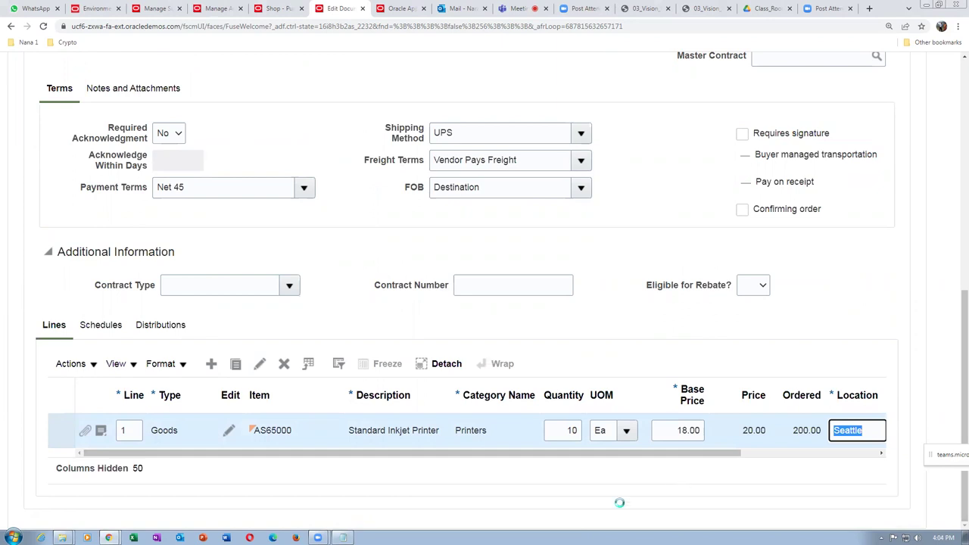
pyautogui.scroll(6, 954, 368)
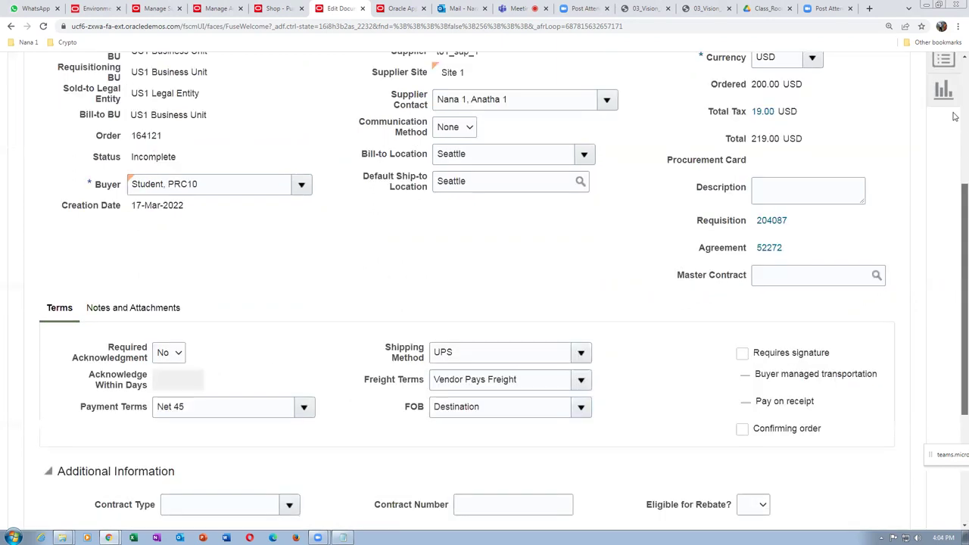
pyautogui.click(773, 159)
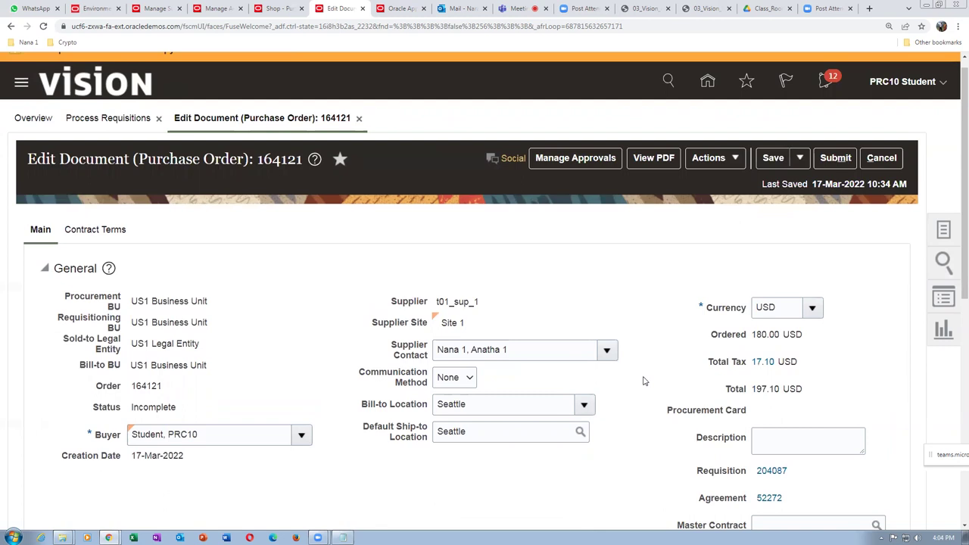
# Examine the order's total tax breakdown into nonrecoverable and recoverable exclusive tax, and close it.
pyautogui.click(762, 365)
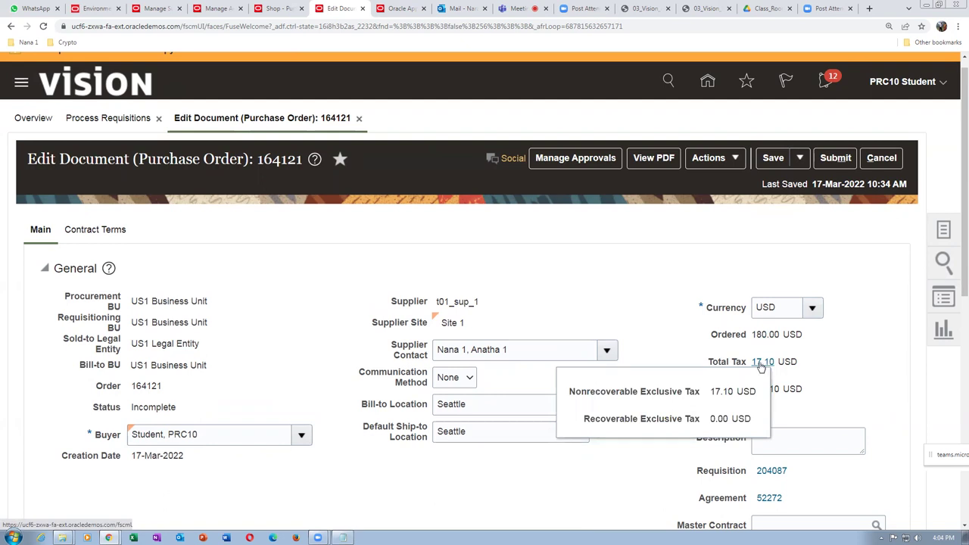
pyautogui.click(760, 365)
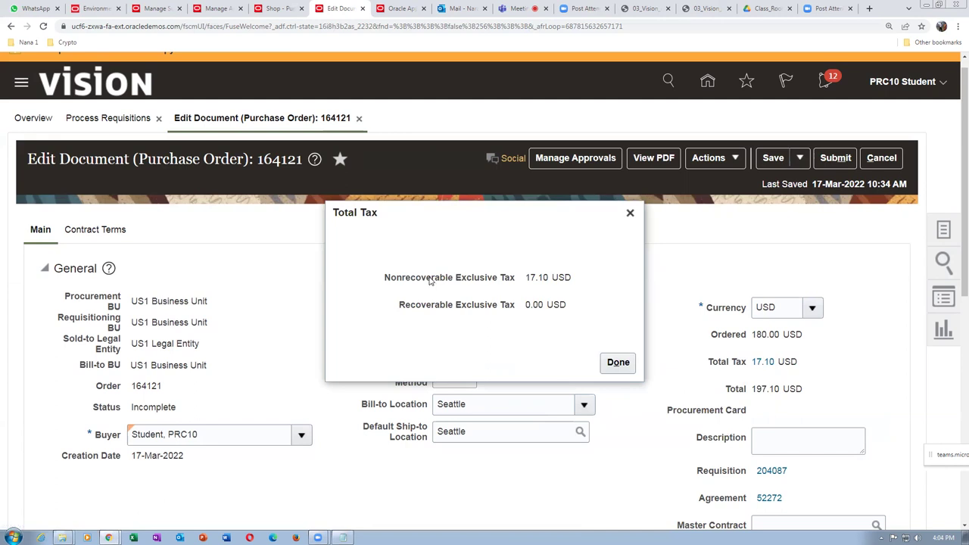
pyautogui.moveTo(430, 282); pyautogui.dragTo(495, 278)
pyautogui.moveTo(454, 307); pyautogui.dragTo(493, 311)
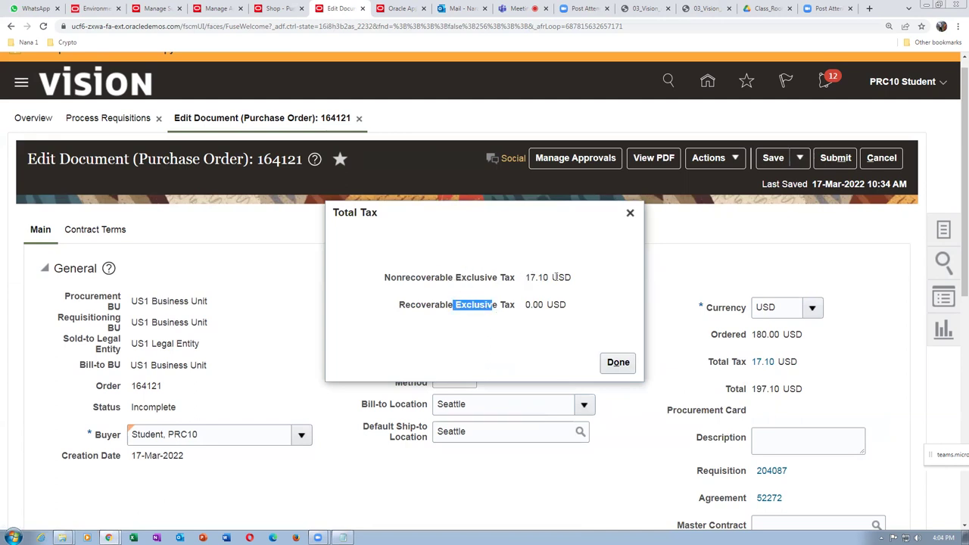
pyautogui.click(615, 362)
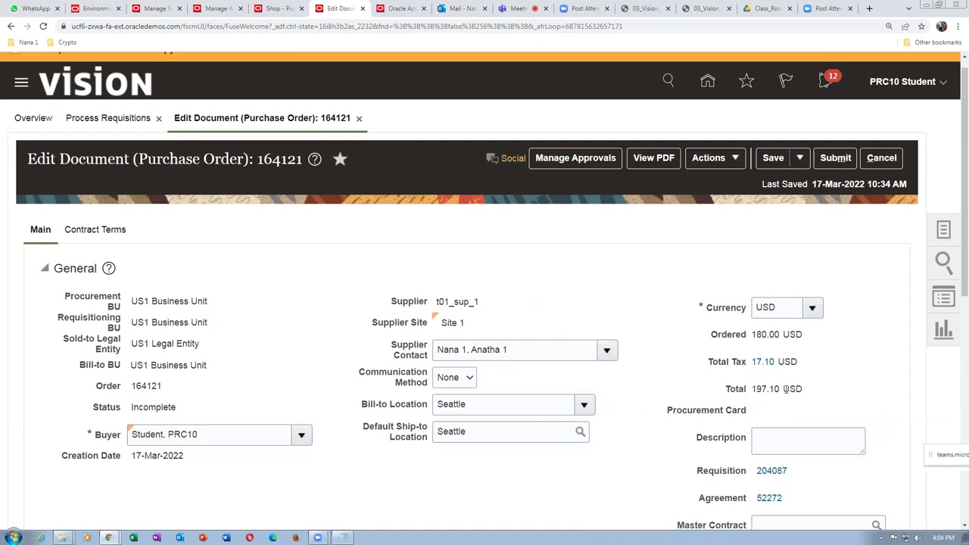
# Submit the purchase order for approval, acknowledge the confirmation, and leave Process Requisitions.
pyautogui.click(836, 158)
pyautogui.scroll(-5, 340, 275)
pyautogui.scroll(-2, 342, 276)
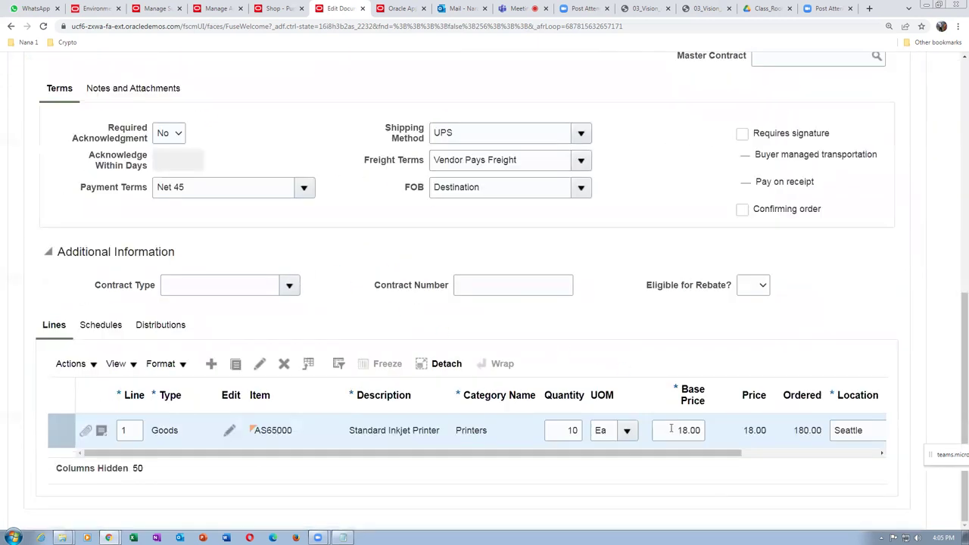
pyautogui.scroll(3, 625, 227)
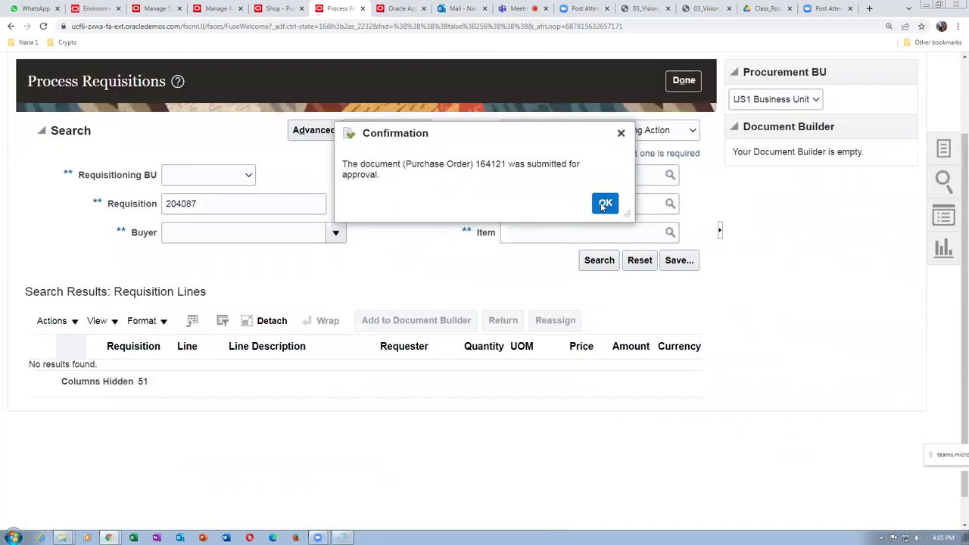
pyautogui.click(605, 202)
pyautogui.click(682, 179)
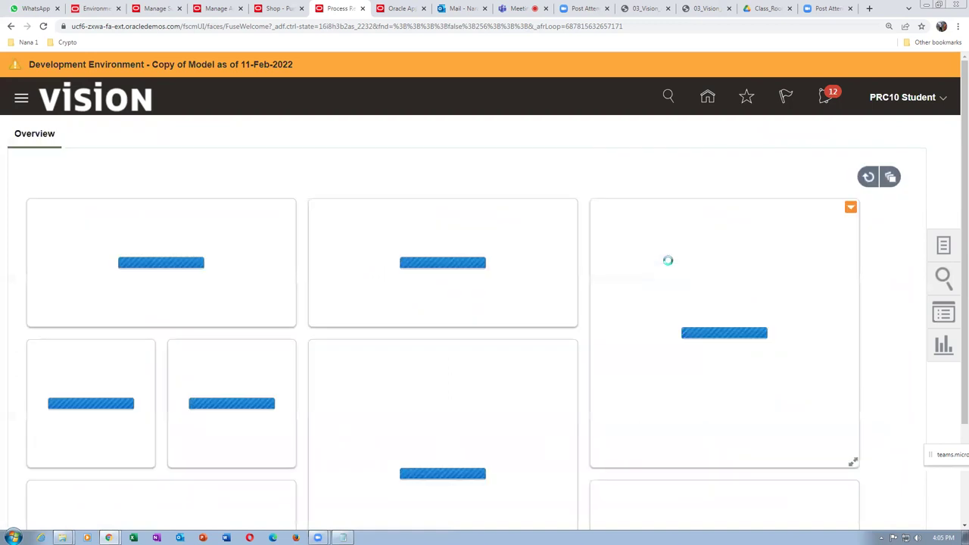
# Open Manage Orders and search for the purchase order by the order number noted under PO in Notepad.
pyautogui.click(944, 247)
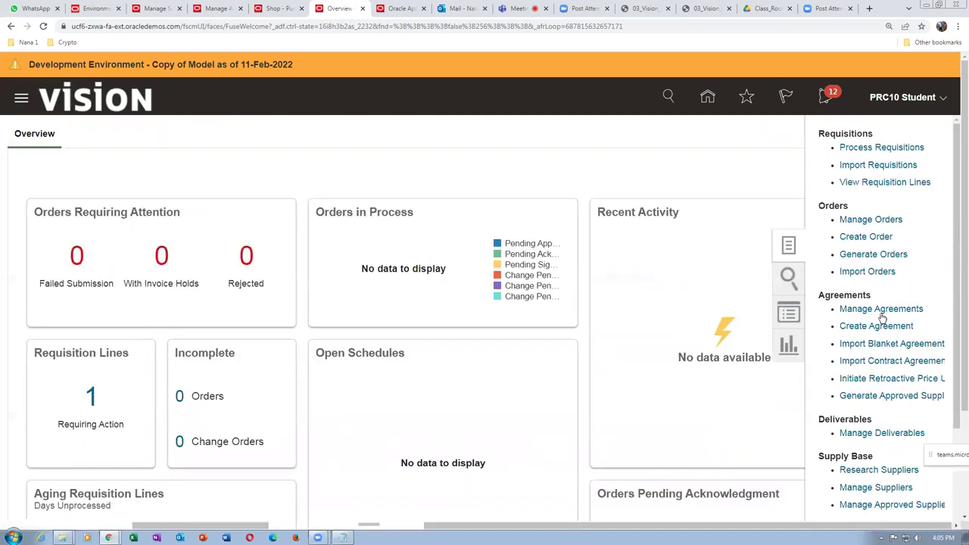
pyautogui.click(852, 221)
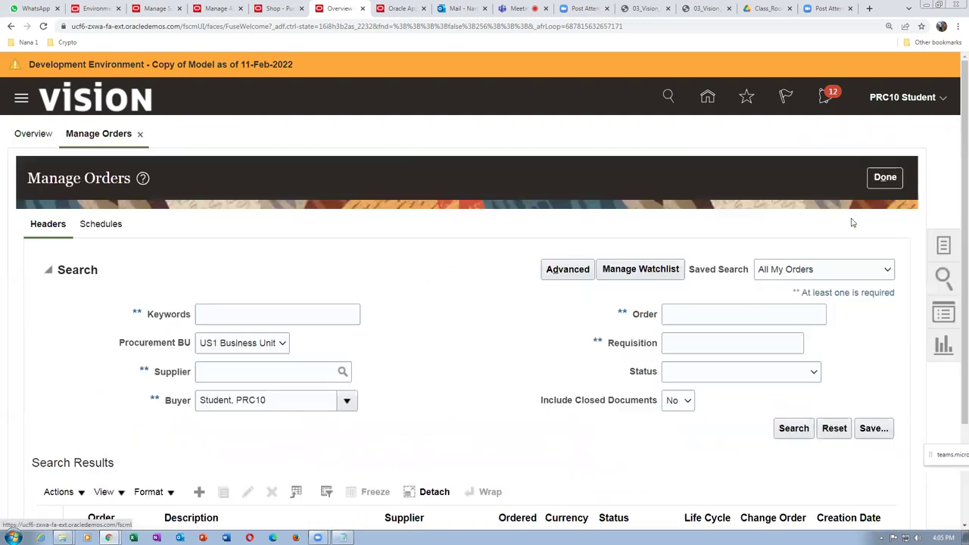
pyautogui.click(720, 319)
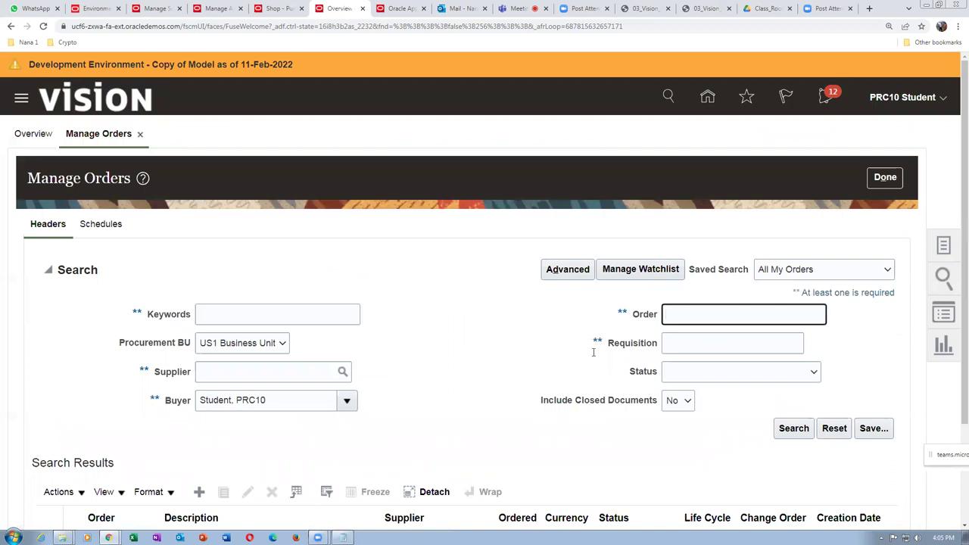
pyautogui.hotkey('alt', 'Tab')
pyautogui.click(490, 333)
pyautogui.click(664, 314)
pyautogui.write('164121')
pyautogui.press('Tab')
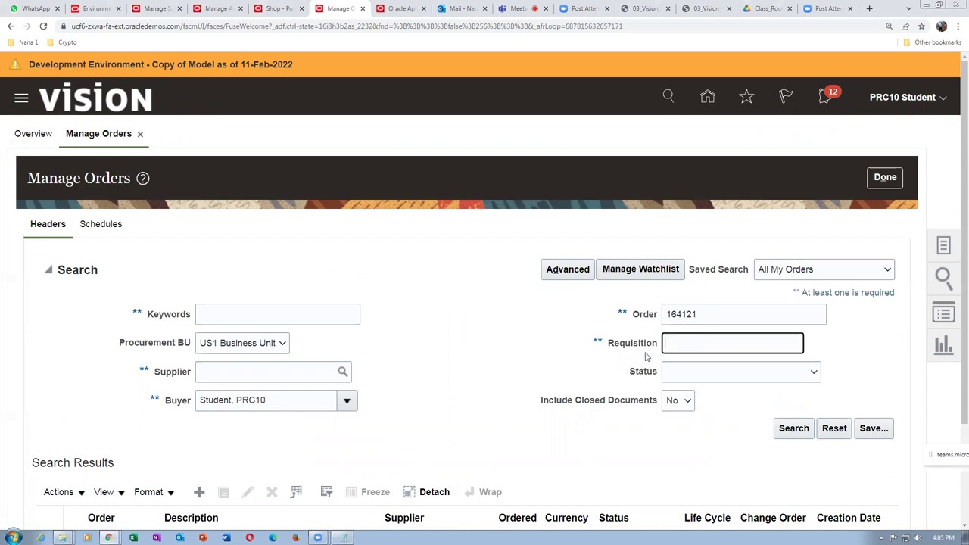
pyautogui.moveTo(277, 395); pyautogui.dragTo(201, 405)
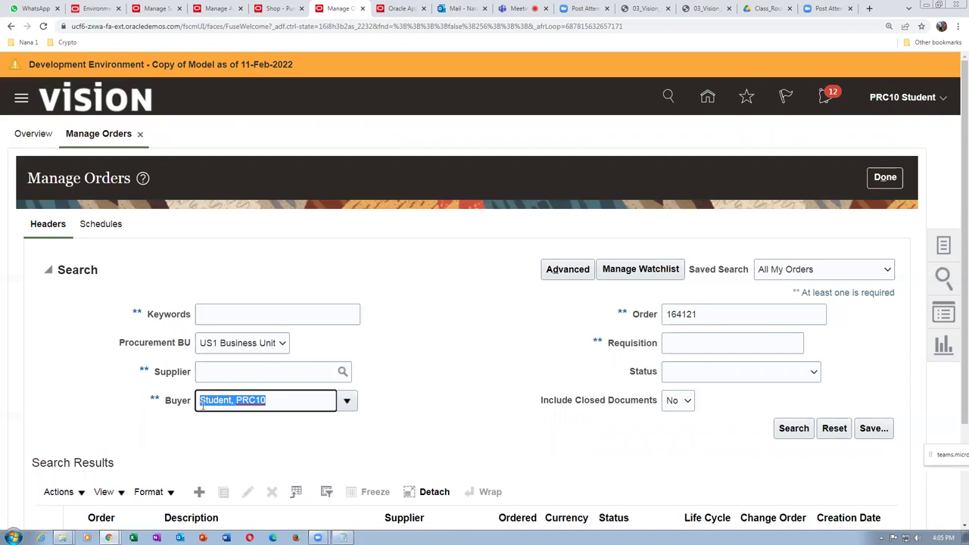
pyautogui.click(418, 333)
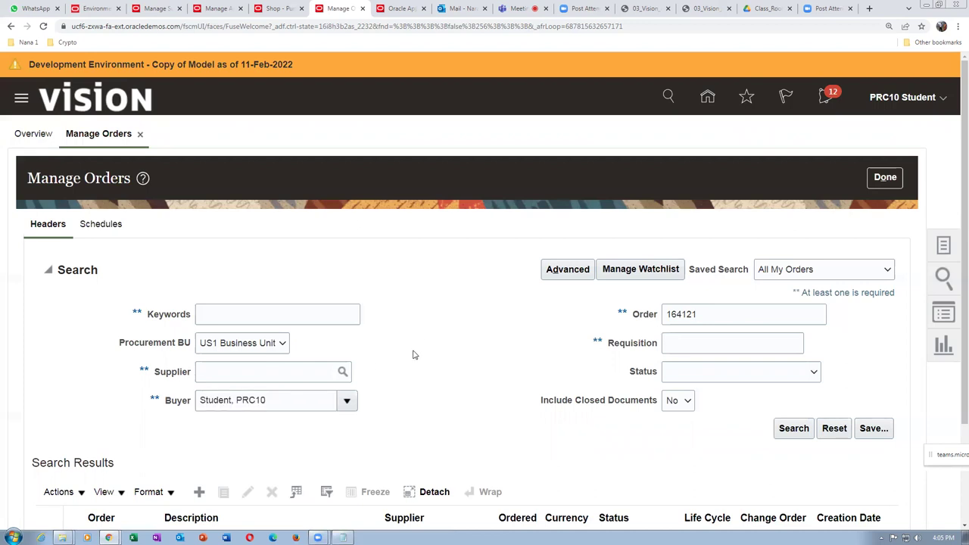
pyautogui.click(793, 429)
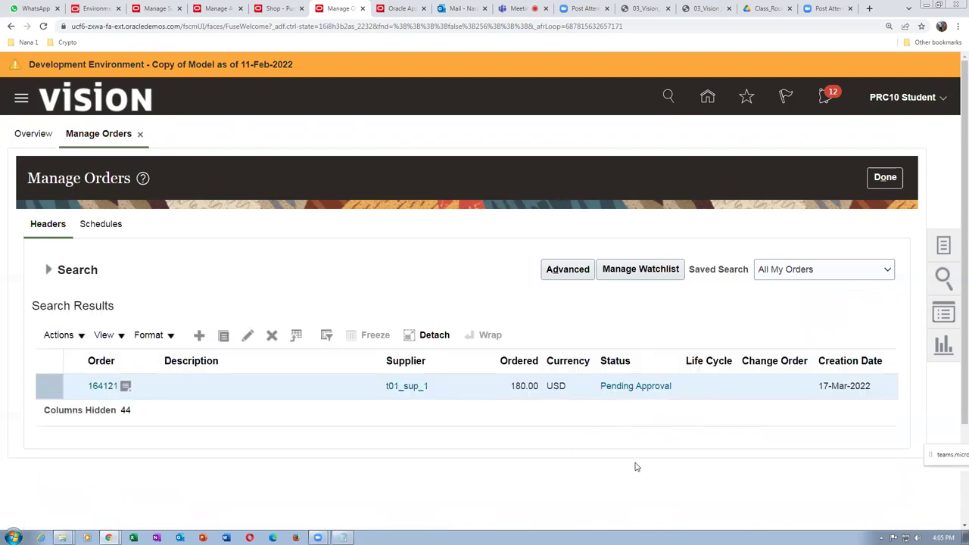
# Open the order's approval action details from its status and examine the Terms Stage participants and approval flow.
pyautogui.click(645, 388)
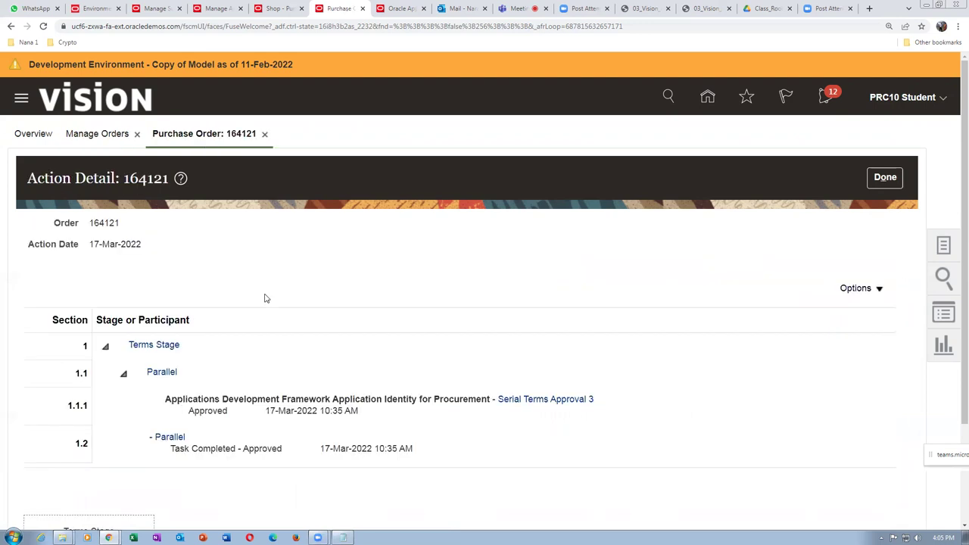
pyautogui.scroll(-2, 265, 299)
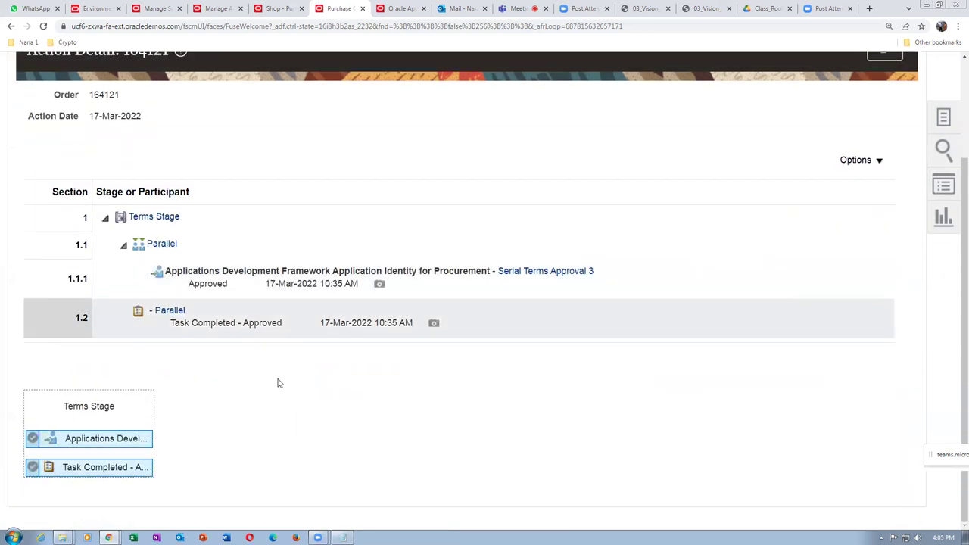
pyautogui.moveTo(80, 464)
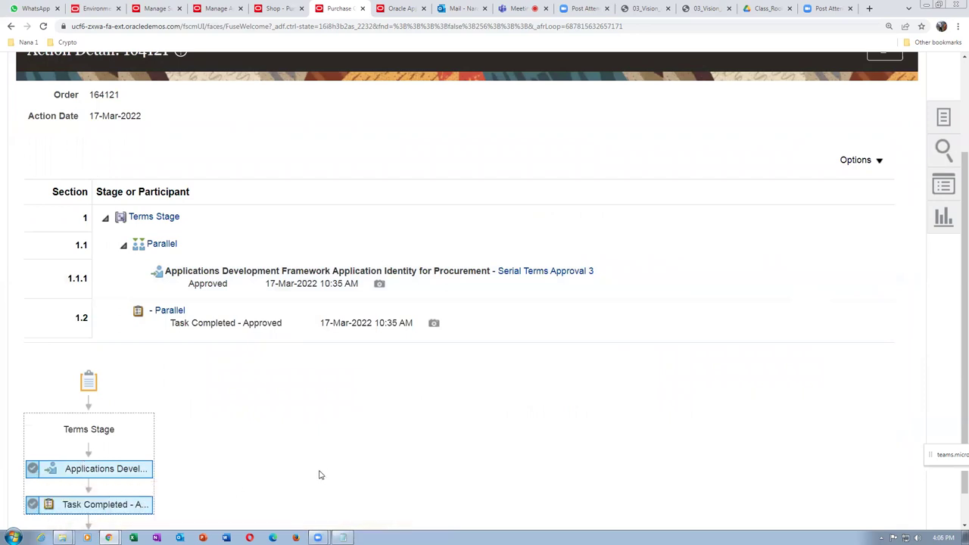
pyautogui.scroll(2, 512, 433)
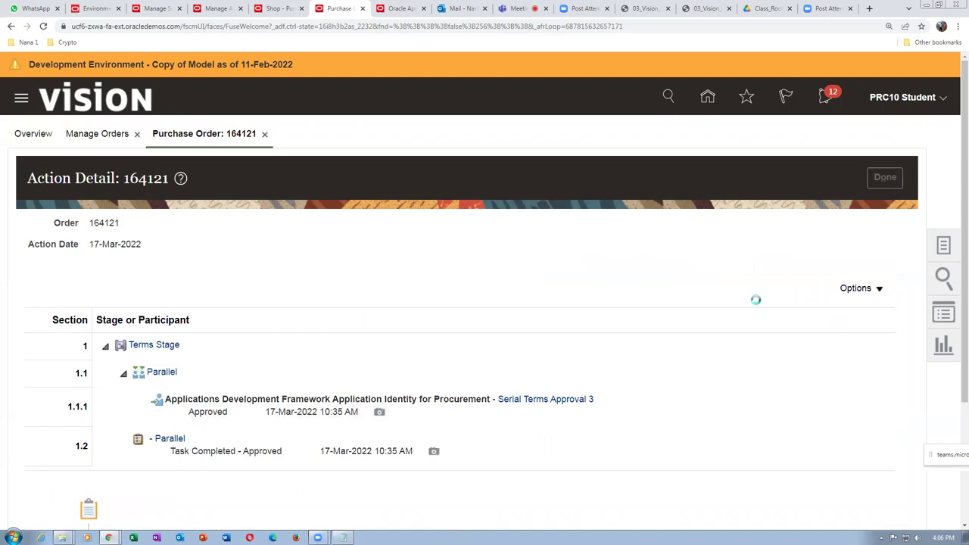
# Rerun the order search to check the purchase order's current status, and leave Manage Orders.
pyautogui.scroll(-2, 747, 350)
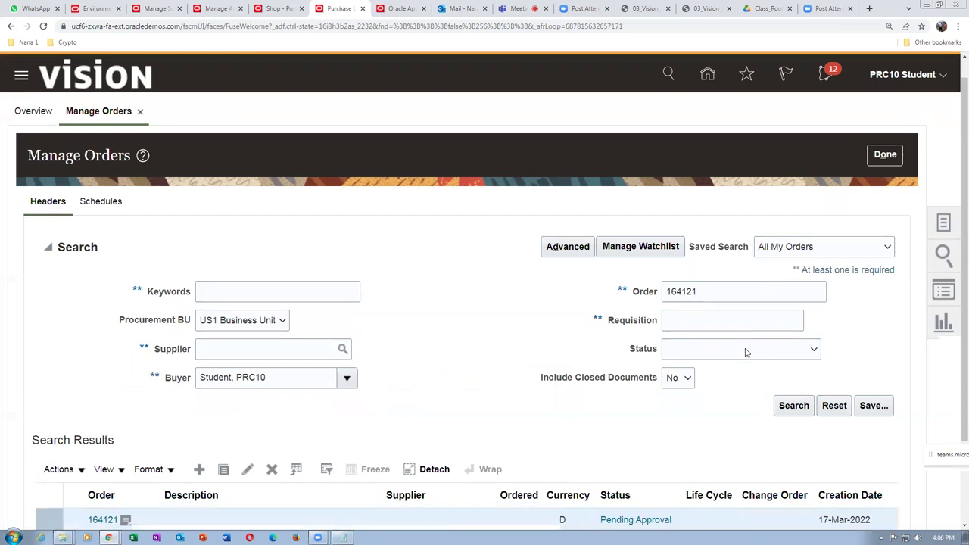
pyautogui.click(789, 329)
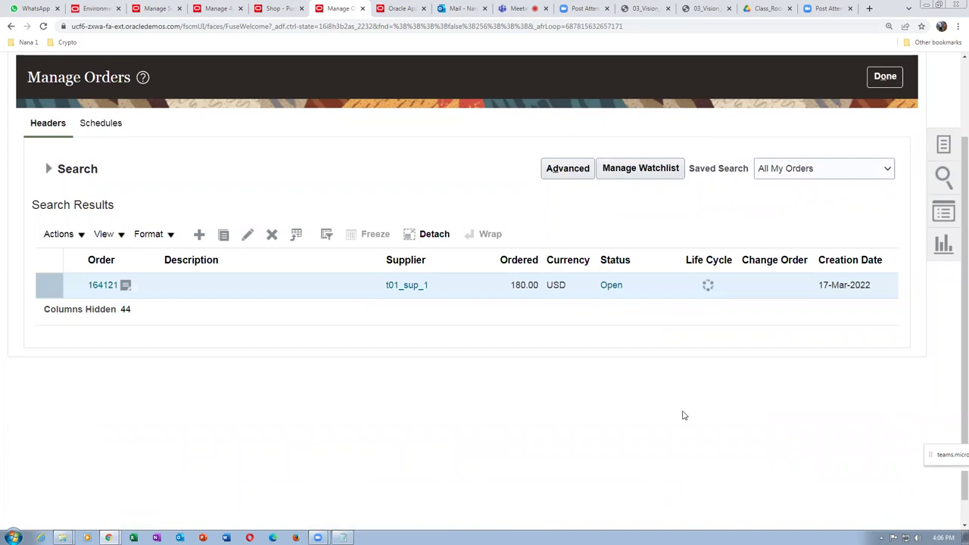
pyautogui.click(887, 83)
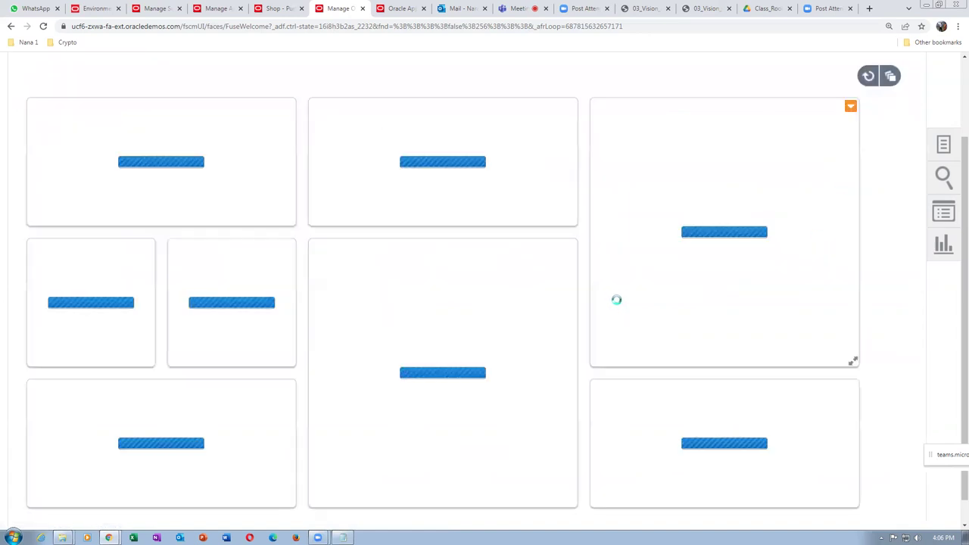
# Search Manage Agreements for agreement 52272 and compare its agreement amount with its released amount.
pyautogui.click(942, 146)
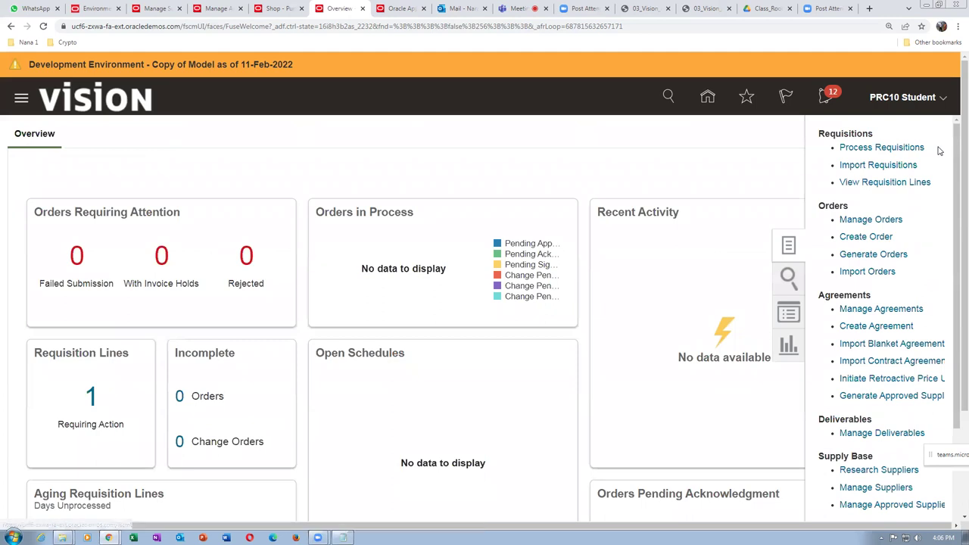
pyautogui.click(893, 309)
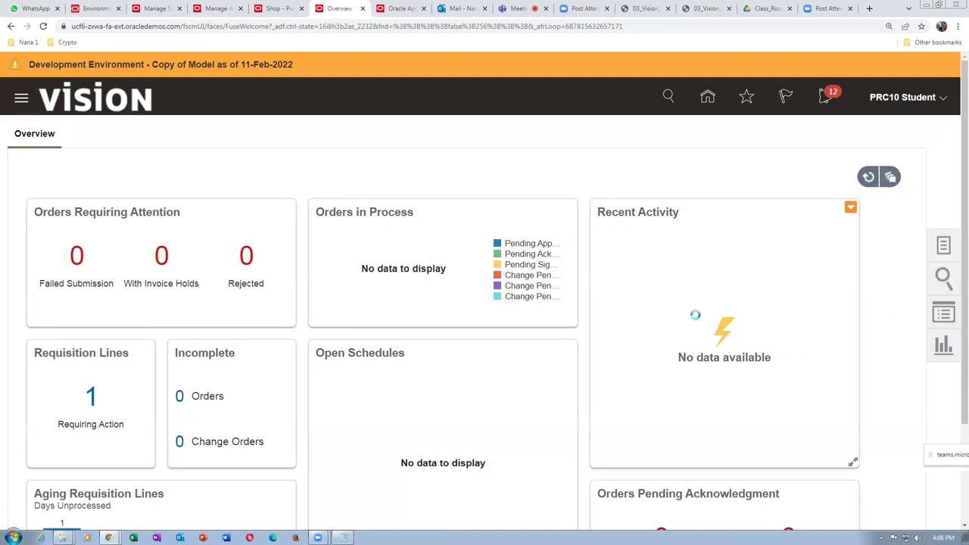
pyautogui.click(721, 314)
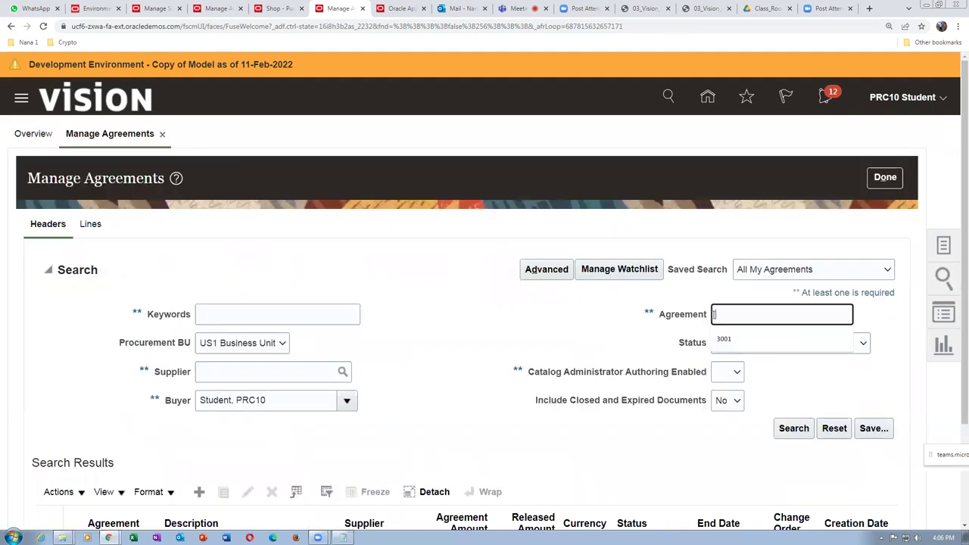
pyautogui.write('5227')
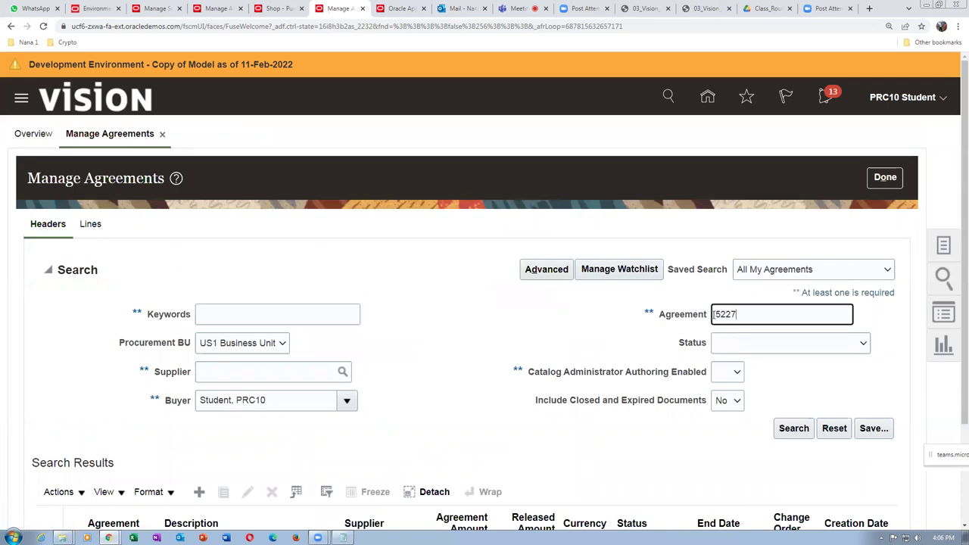
pyautogui.write('2')
pyautogui.click(797, 428)
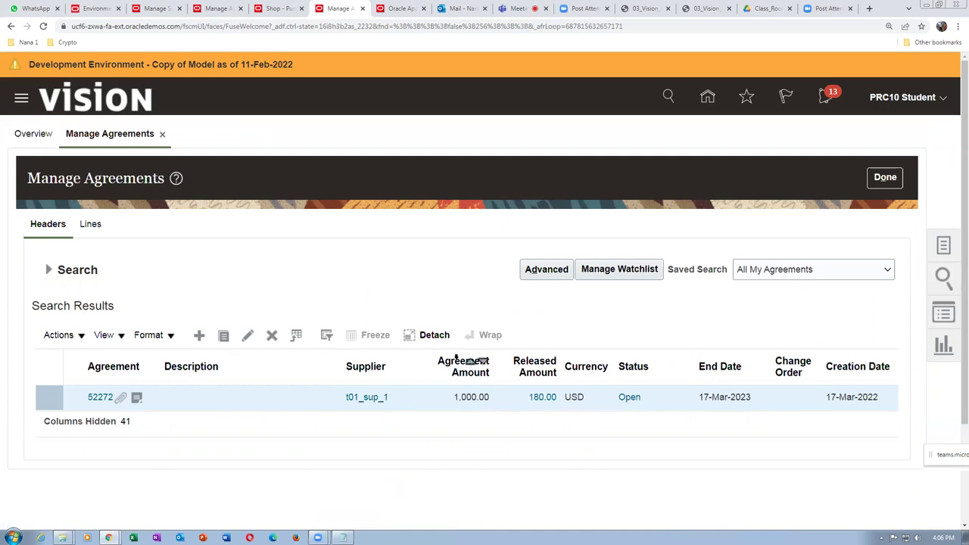
pyautogui.moveTo(456, 397); pyautogui.dragTo(489, 397)
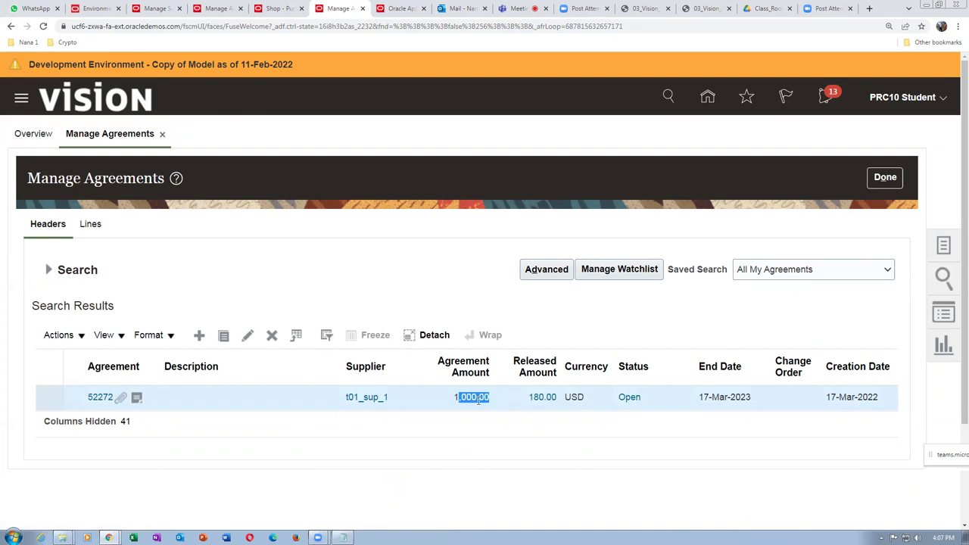
pyautogui.click(488, 433)
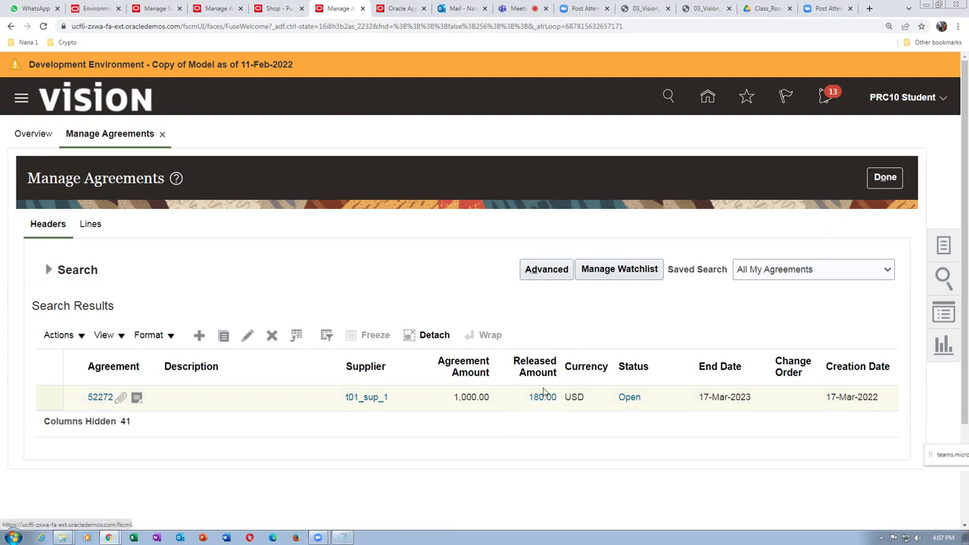
# Start a new requisition line on the Requisitions page for item AS65001 Portable Wireless Printer with a quantity of 20.
pyautogui.click(277, 9)
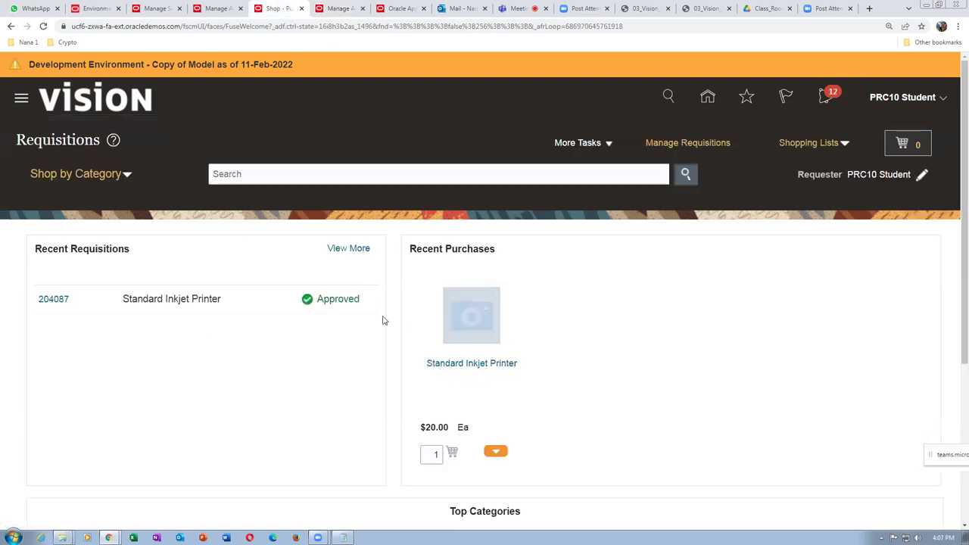
pyautogui.click(592, 145)
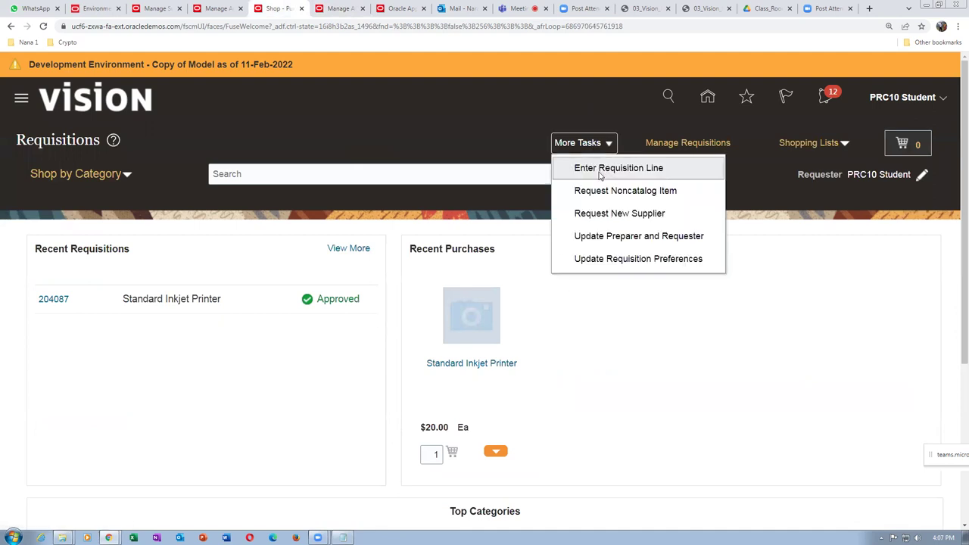
pyautogui.click(600, 173)
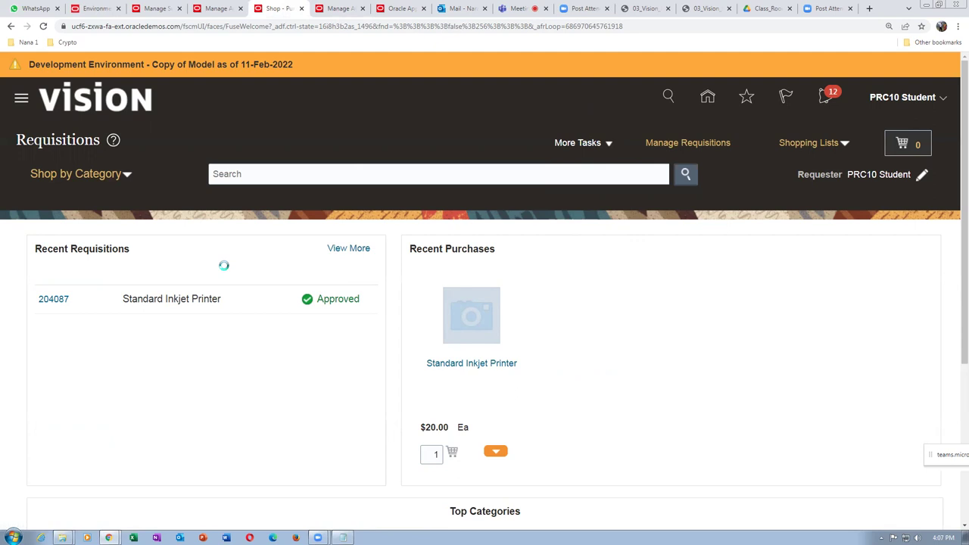
pyautogui.click(219, 221)
pyautogui.write('AS65')
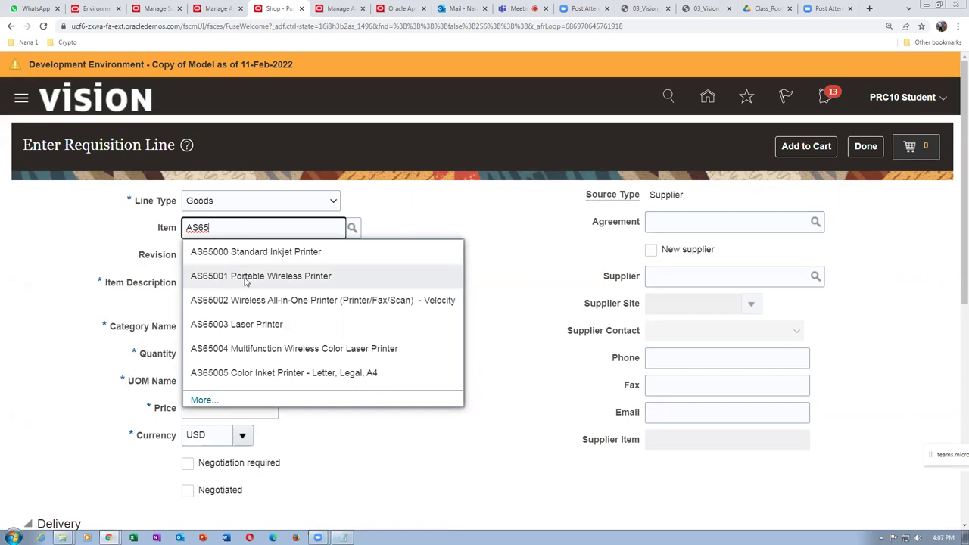
pyautogui.click(244, 277)
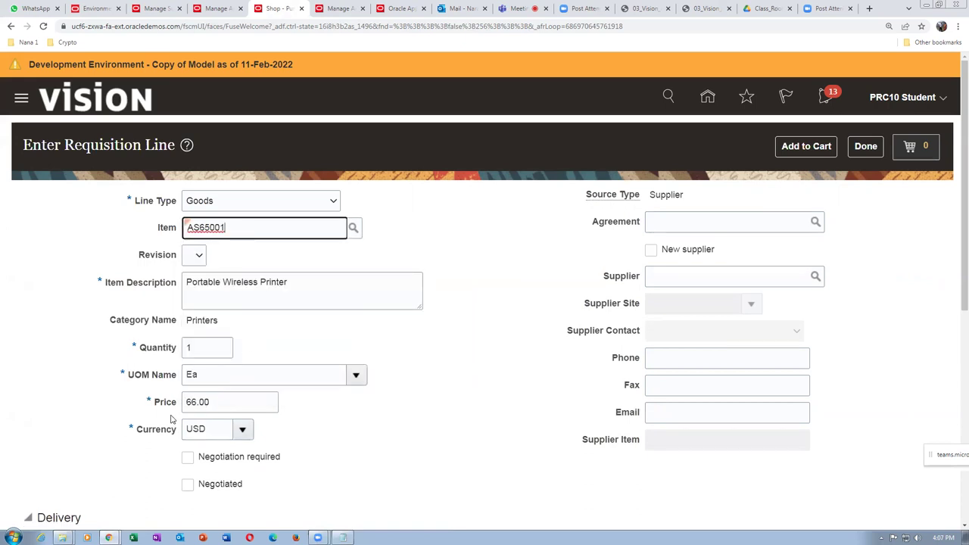
pyautogui.doubleClick(204, 349)
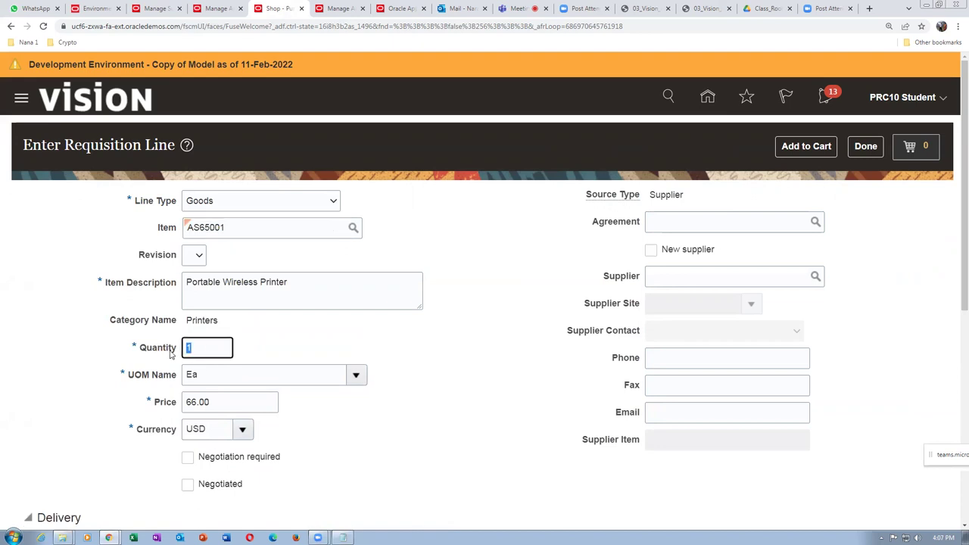
pyautogui.write('20')
pyautogui.press('Tab')
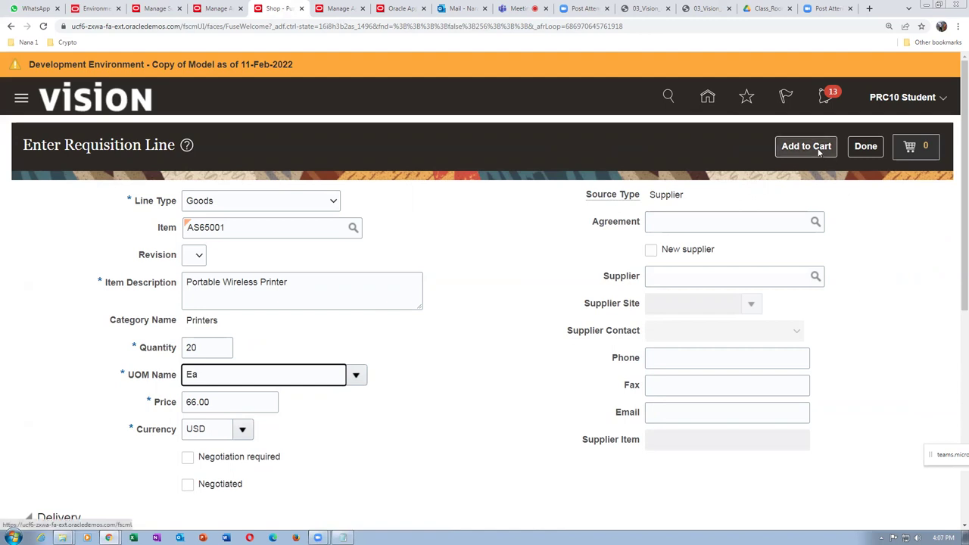
# Look up the CPA number in Notepad and assign agreement 52272 of t01_sup_1 Site 1 to the requisition line.
pyautogui.click(693, 222)
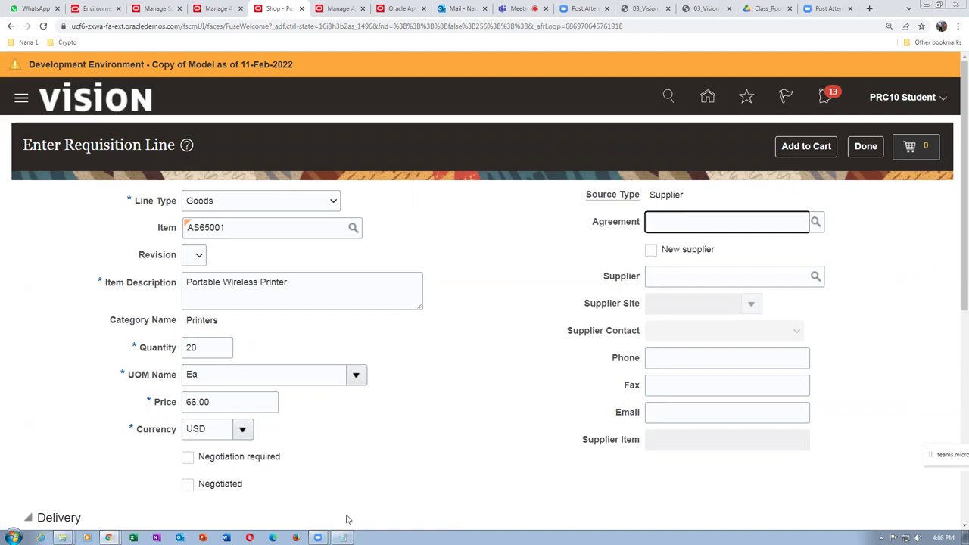
pyautogui.hotkey('alt', 'Tab')
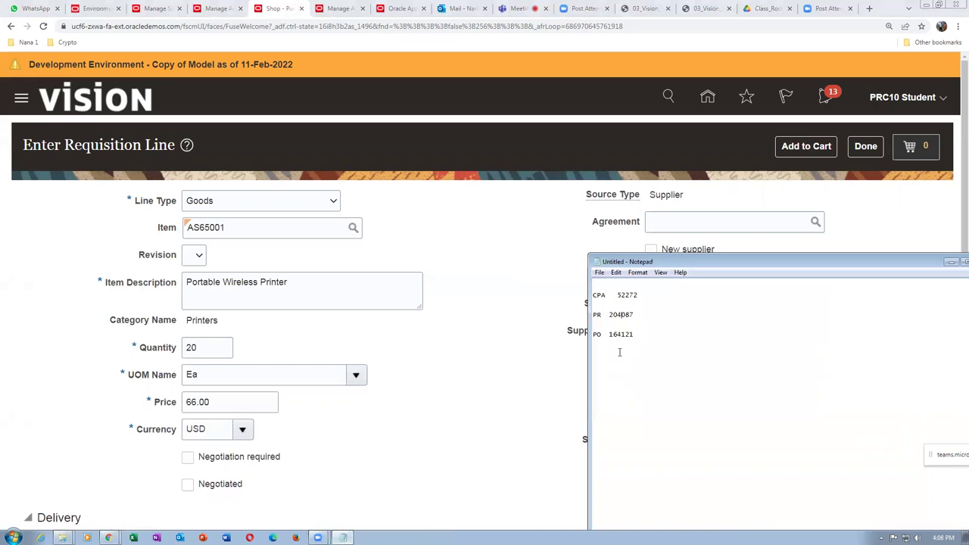
pyautogui.click(680, 221)
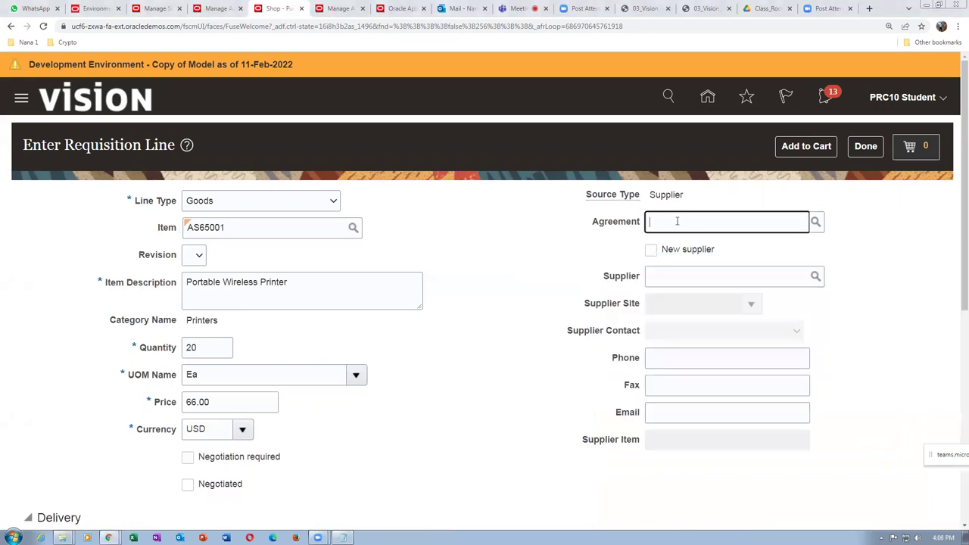
pyautogui.write('522')
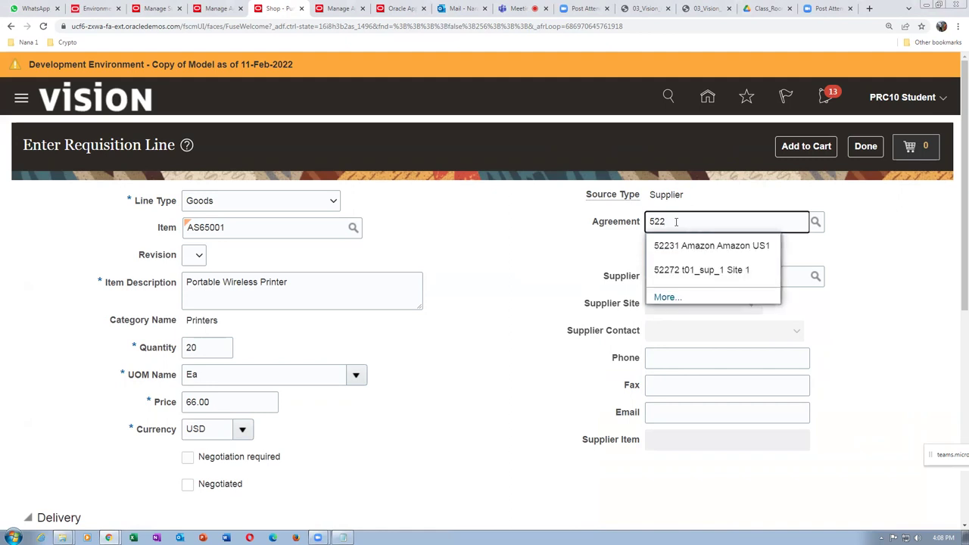
pyautogui.click(699, 271)
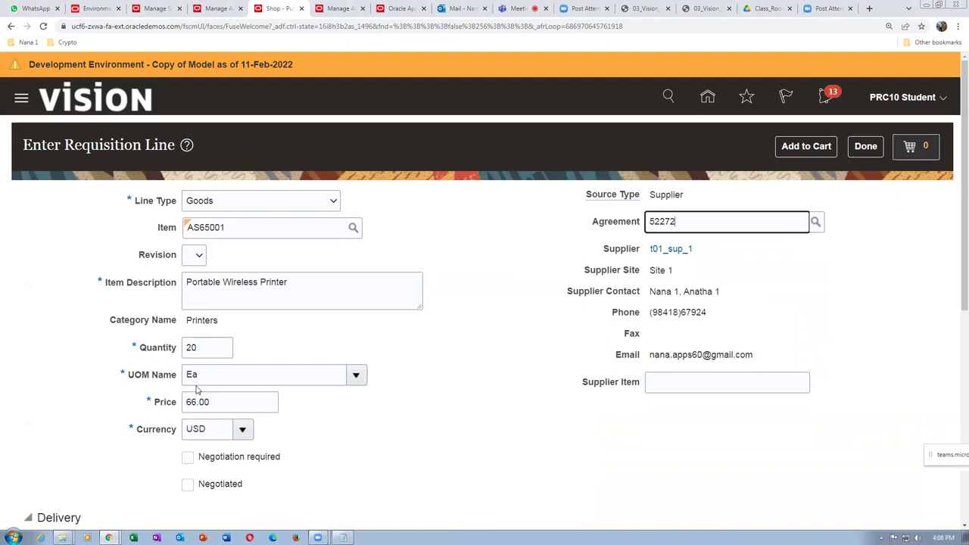
# Review the quantity and price of the Portable Wireless Printer line and add the line to the cart.
pyautogui.click(205, 349)
pyautogui.moveTo(217, 402); pyautogui.dragTo(184, 403)
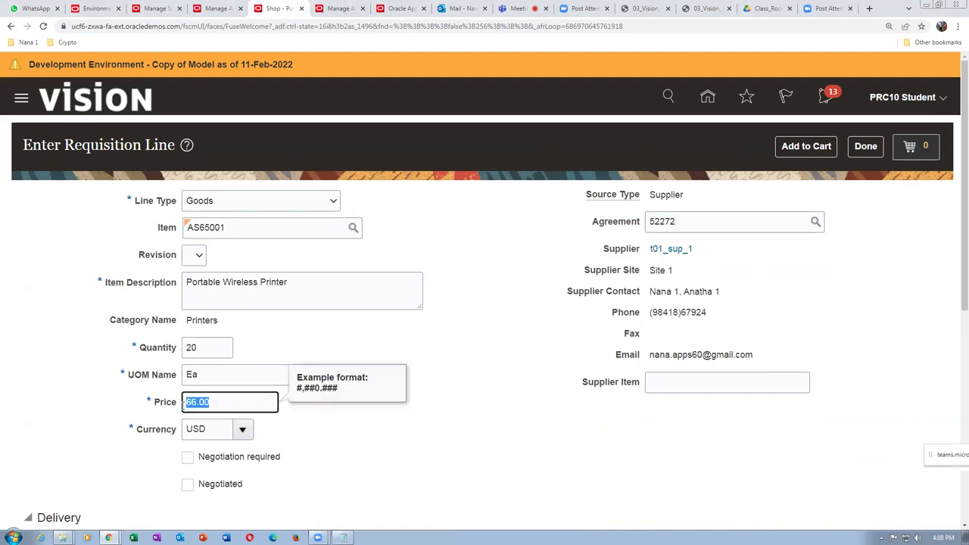
pyautogui.click(394, 355)
pyautogui.click(815, 152)
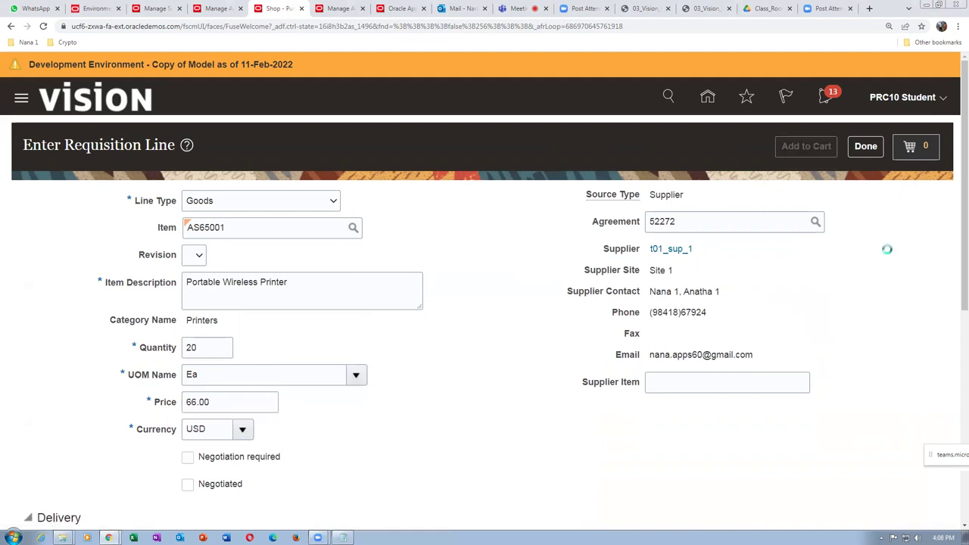
# Open the cart's requisition for review and record its number in Notepad as "2nd PR 204088".
pyautogui.click(930, 151)
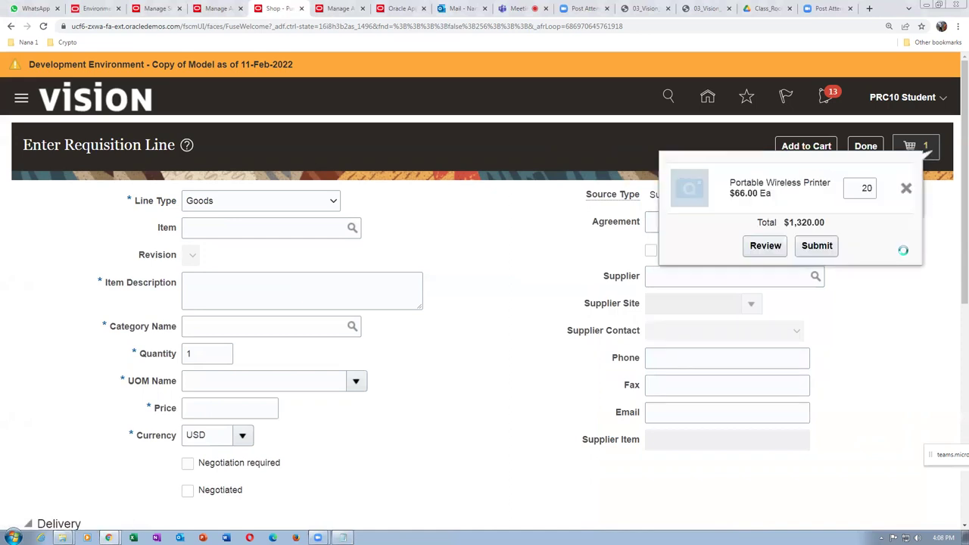
pyautogui.click(763, 245)
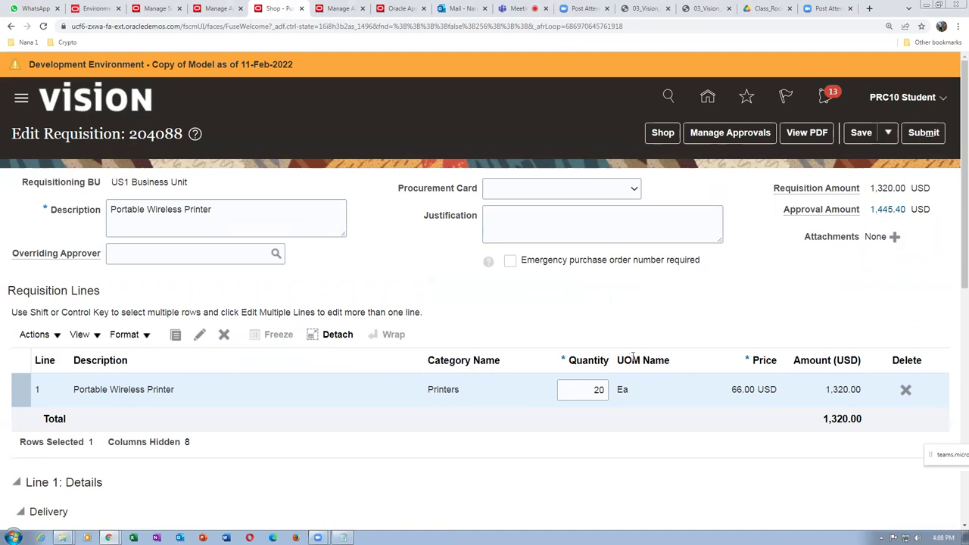
pyautogui.hotkey('alt', 'Tab')
pyautogui.write('2nd PR   204')
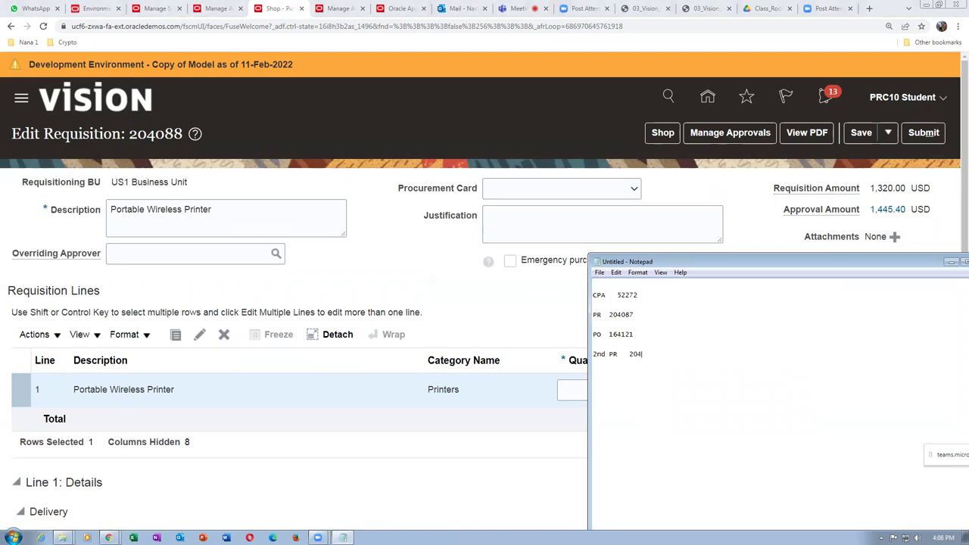
pyautogui.write('088')
pyautogui.click(539, 302)
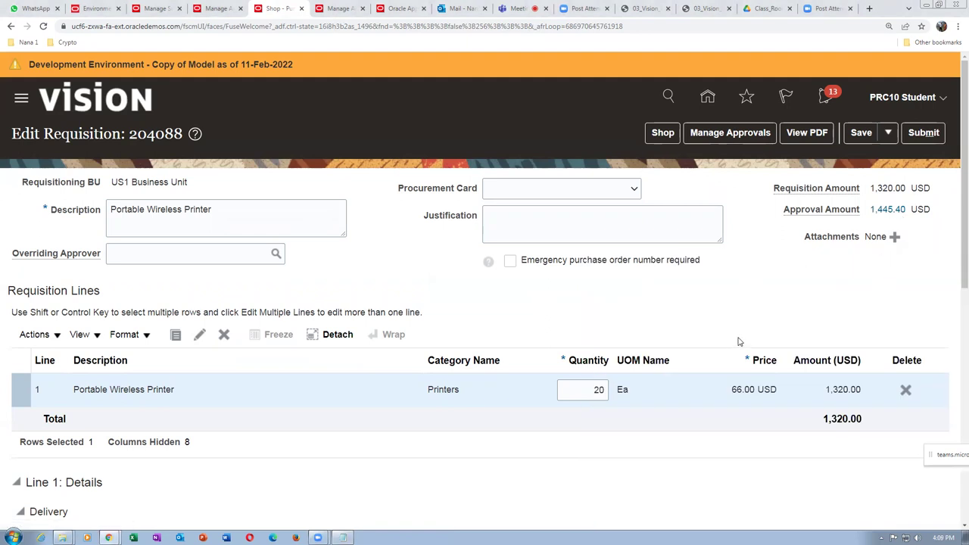
# Check the noted requisition number in Notepad, submit requisition 204088 and dismiss the confirmation.
pyautogui.hotkey('alt', 'Tab')
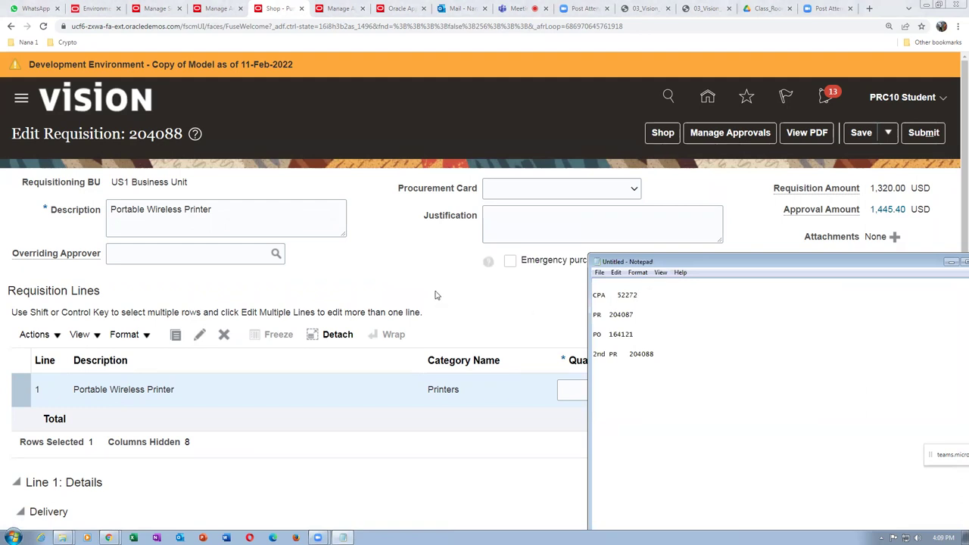
pyautogui.click(532, 300)
pyautogui.click(922, 135)
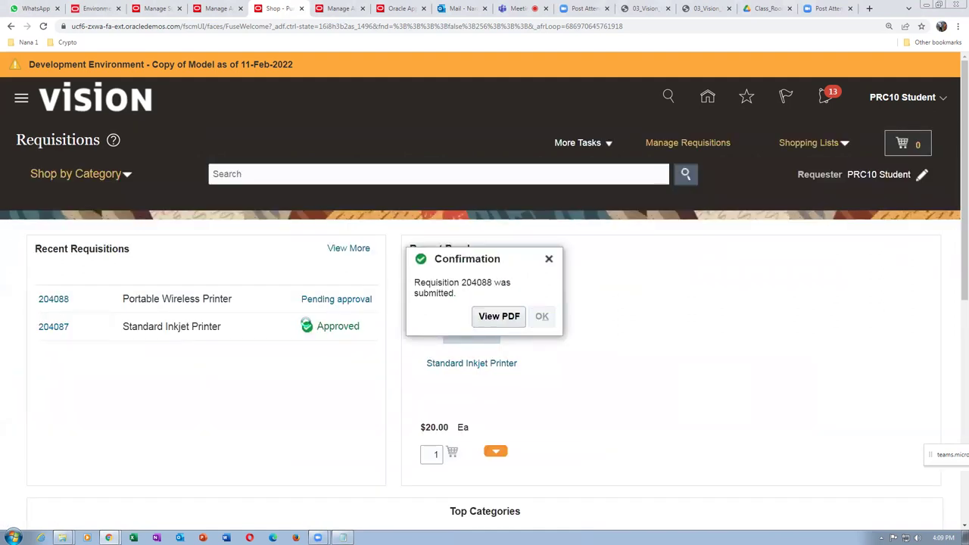
pyautogui.press('Return')
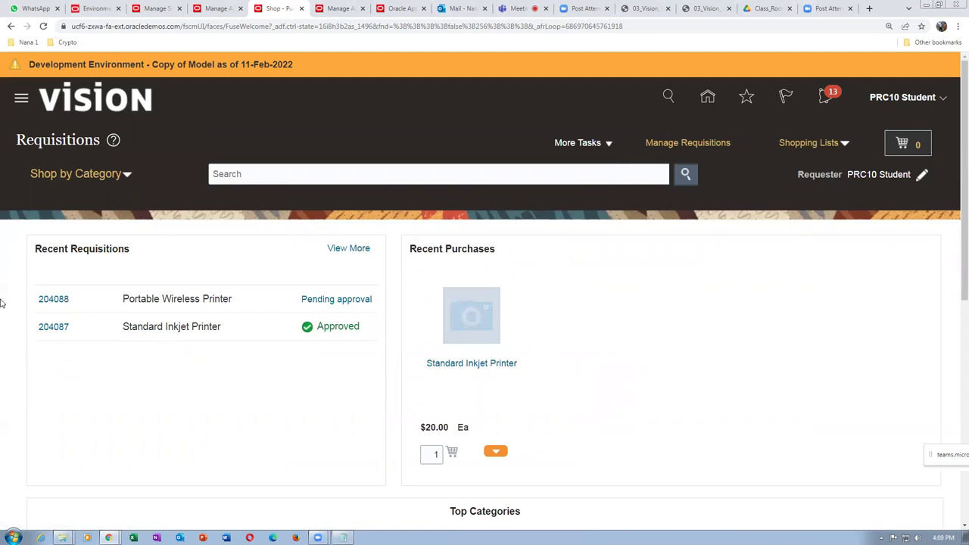
# Open requisition 204088 from the recent requisitions, check its approval action details and return.
pyautogui.click(50, 302)
pyautogui.click(747, 357)
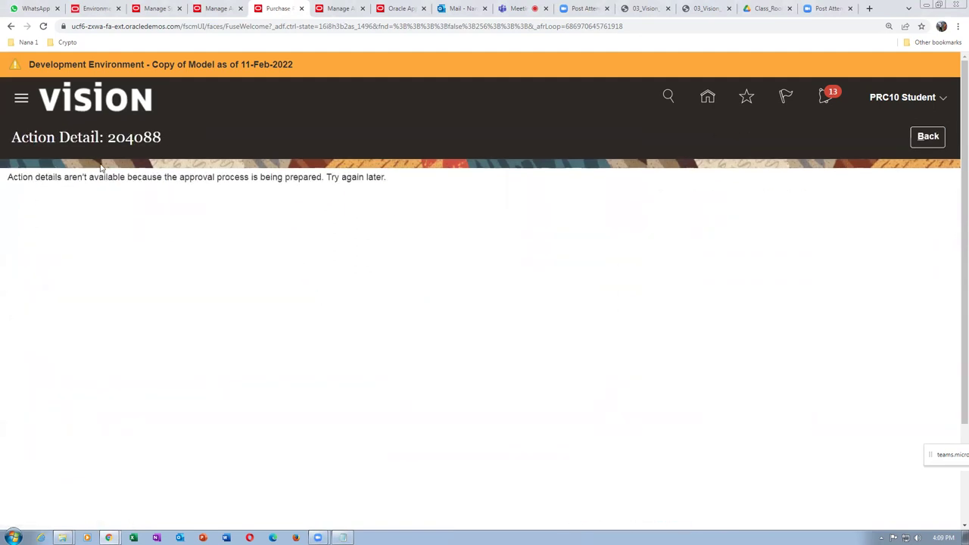
pyautogui.moveTo(120, 179); pyautogui.dragTo(220, 187)
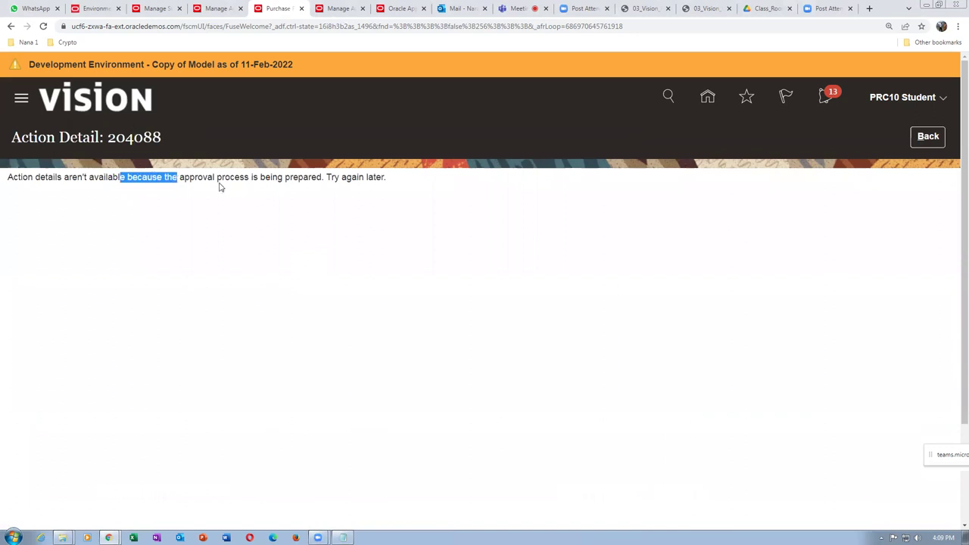
pyautogui.click(925, 136)
# Open Process Requisitions from the agreements work area and set the requisition criterion to 204088, the second PR noted in Notepad.
pyautogui.click(340, 9)
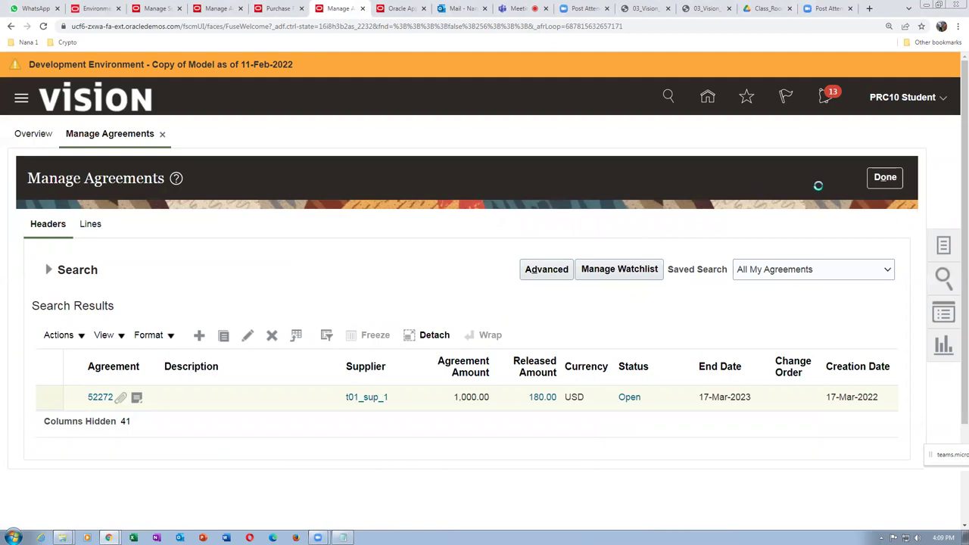
pyautogui.click(944, 245)
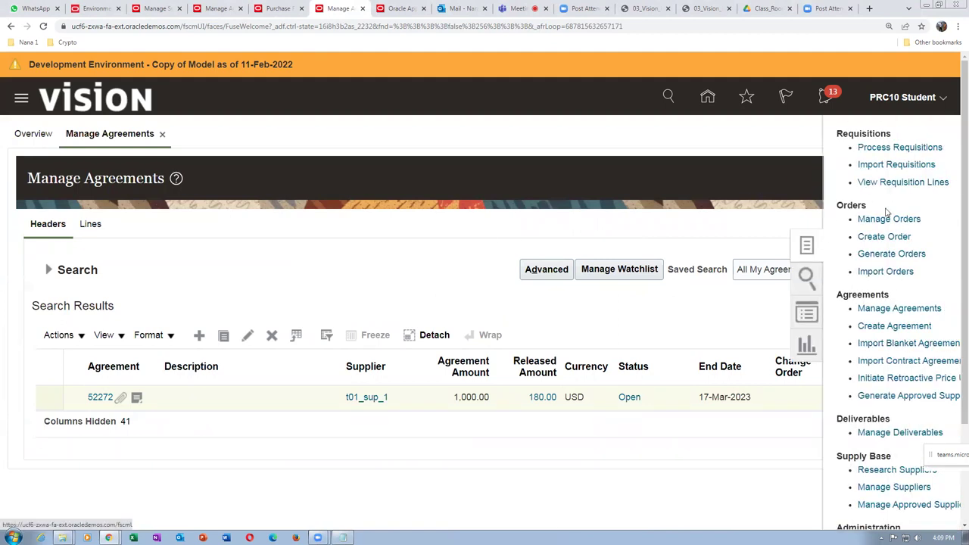
pyautogui.click(863, 149)
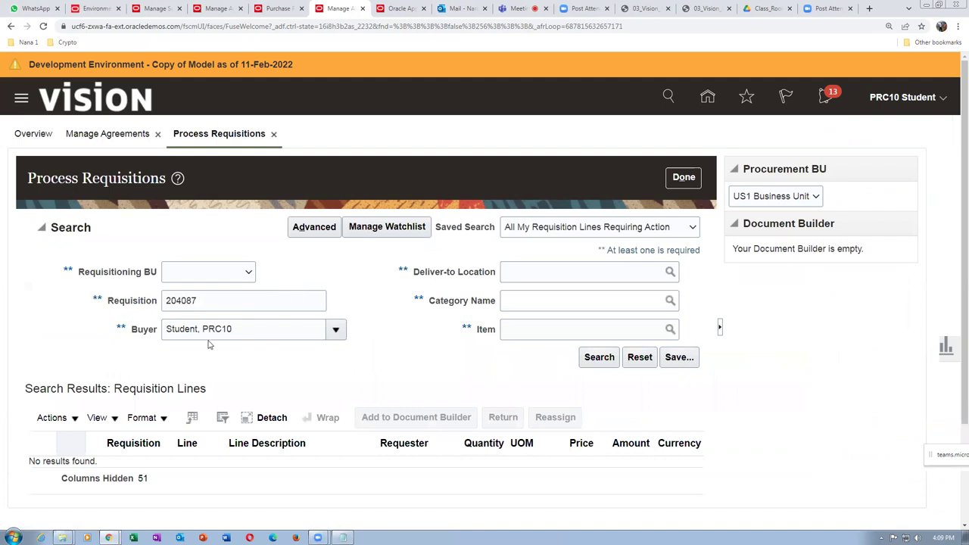
pyautogui.click(203, 303)
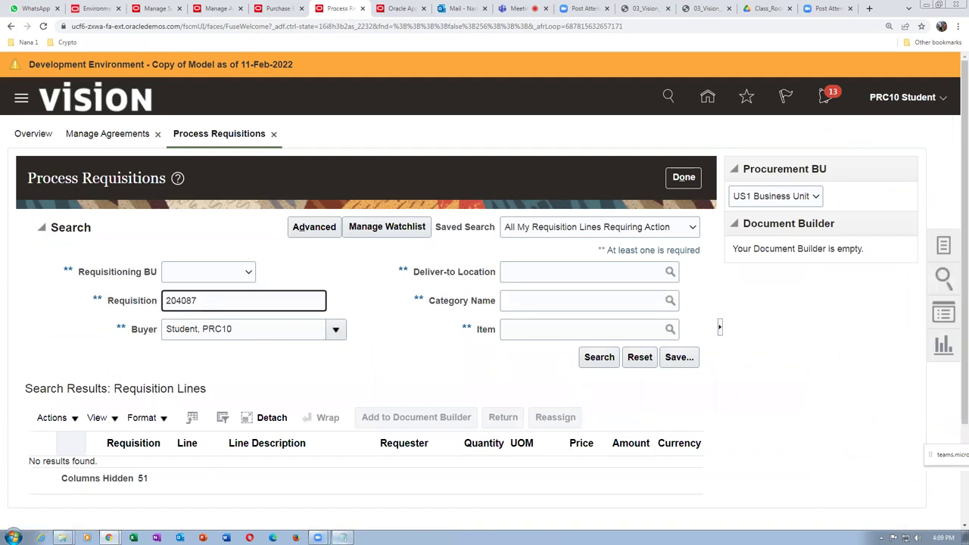
pyautogui.click(342, 537)
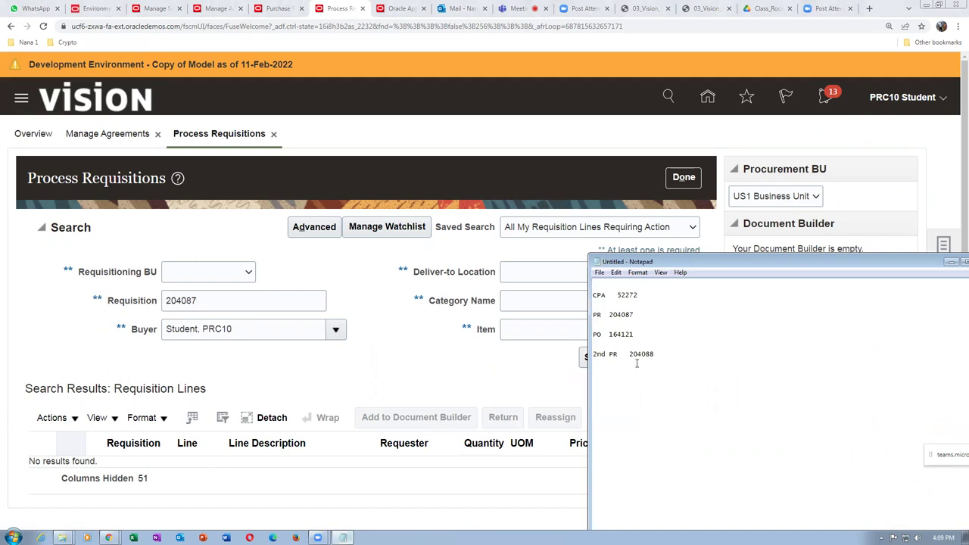
pyautogui.click(232, 300)
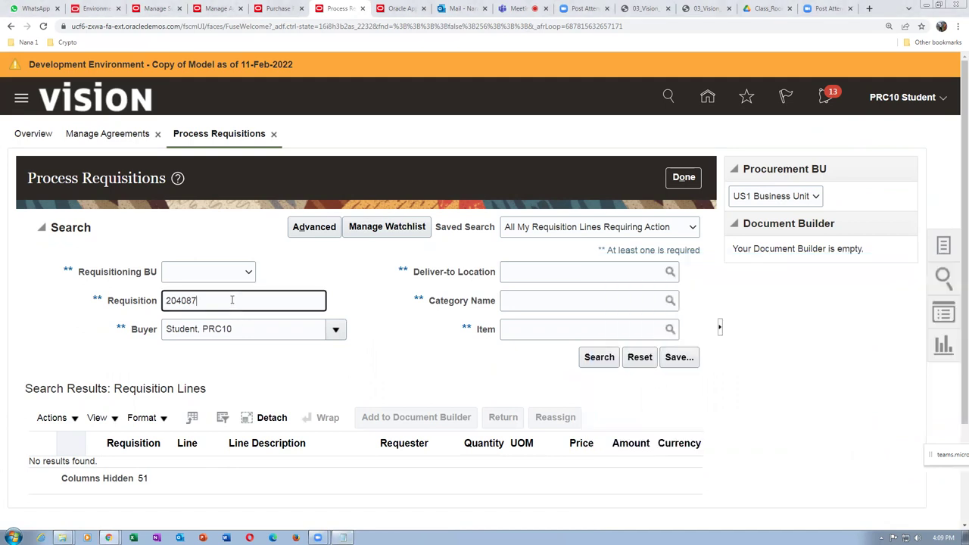
pyautogui.press('BackSpace')
pyautogui.write('8')
# Clear the Buyer criterion and run the requisition line search.
pyautogui.click(246, 328)
pyautogui.press('Home')
pyautogui.press('Delete')
pyautogui.press('Delete')
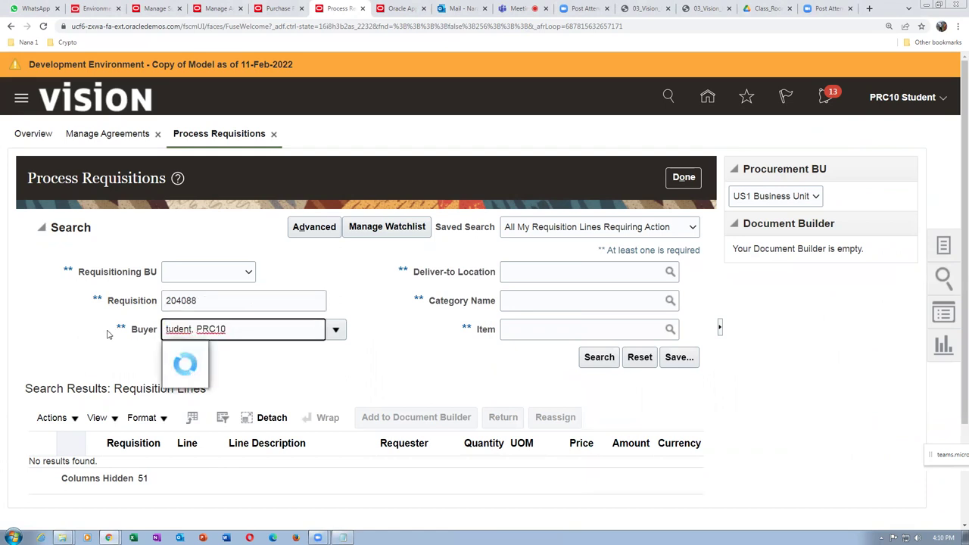
pyautogui.press('Delete')
pyautogui.press('Delete')
pyautogui.press('Delete')
pyautogui.press('Delete')
pyautogui.press('Delete')
pyautogui.press('Delete')
pyautogui.press('Delete')
pyautogui.press('Delete')
pyautogui.press('Delete')
pyautogui.press('Delete')
pyautogui.press('Delete')
pyautogui.press('Delete')
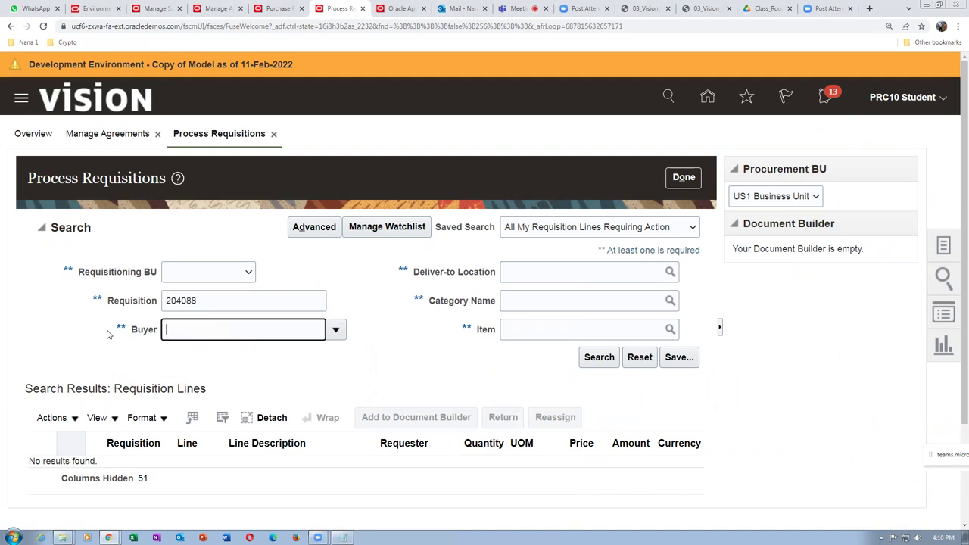
pyautogui.click(604, 363)
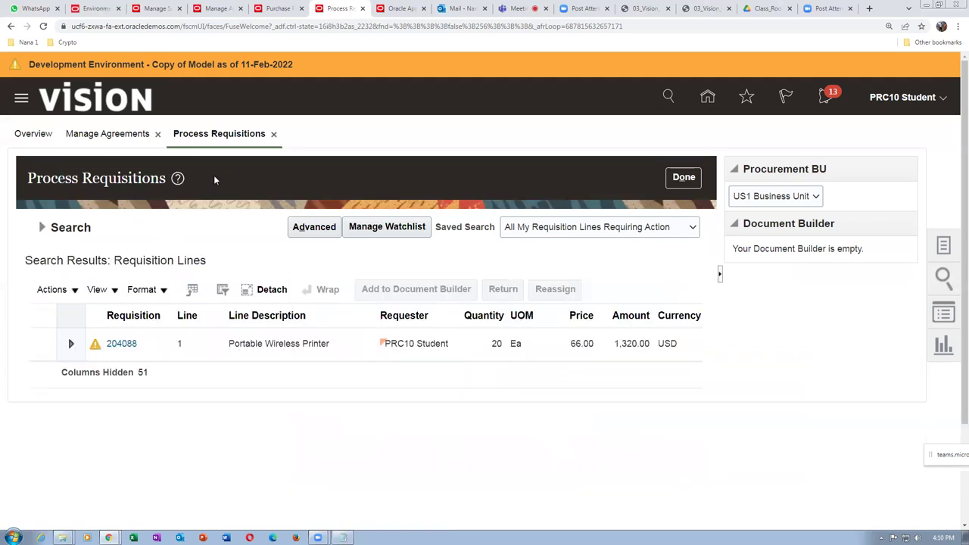
# Read the warning on the Portable Wireless Printer requisition line and close the message.
pyautogui.click(96, 350)
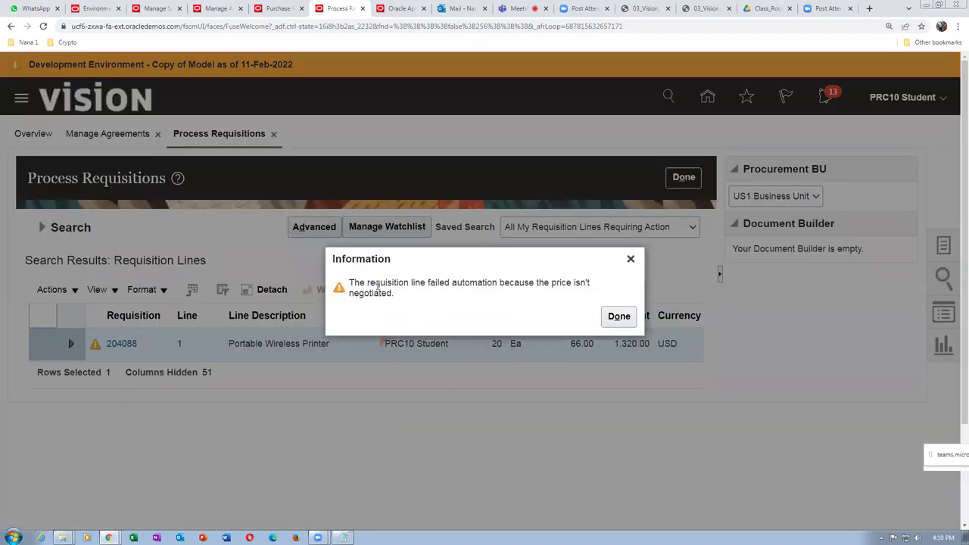
pyautogui.moveTo(376, 284); pyautogui.dragTo(382, 294)
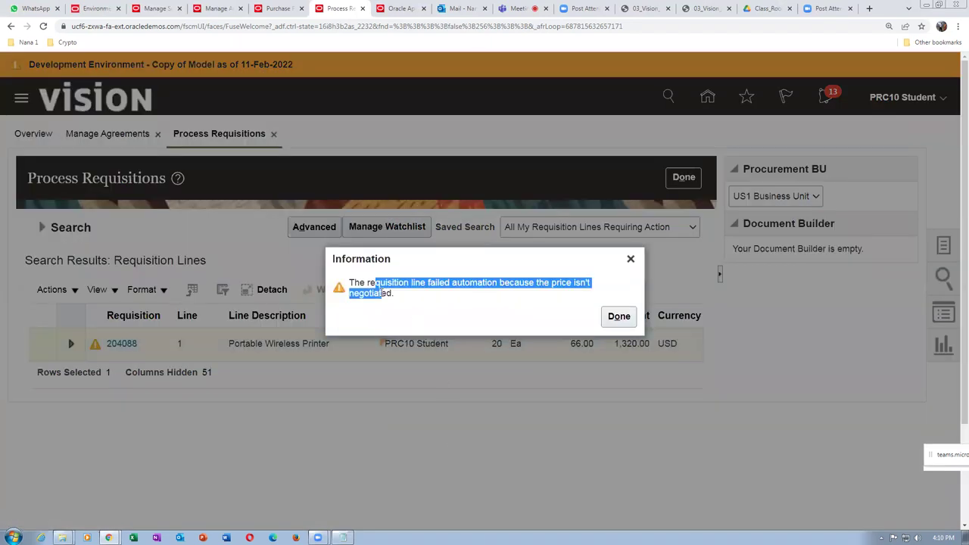
pyautogui.click(619, 317)
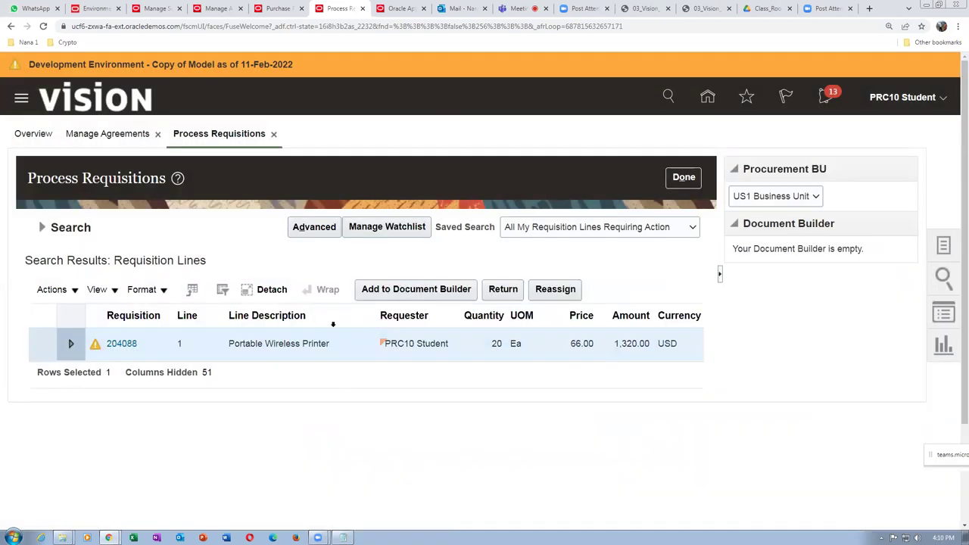
# Add the requisition line to the Document Builder as a New Order for t01_sup_1, Site 1, and create the purchase order.
pyautogui.click(415, 289)
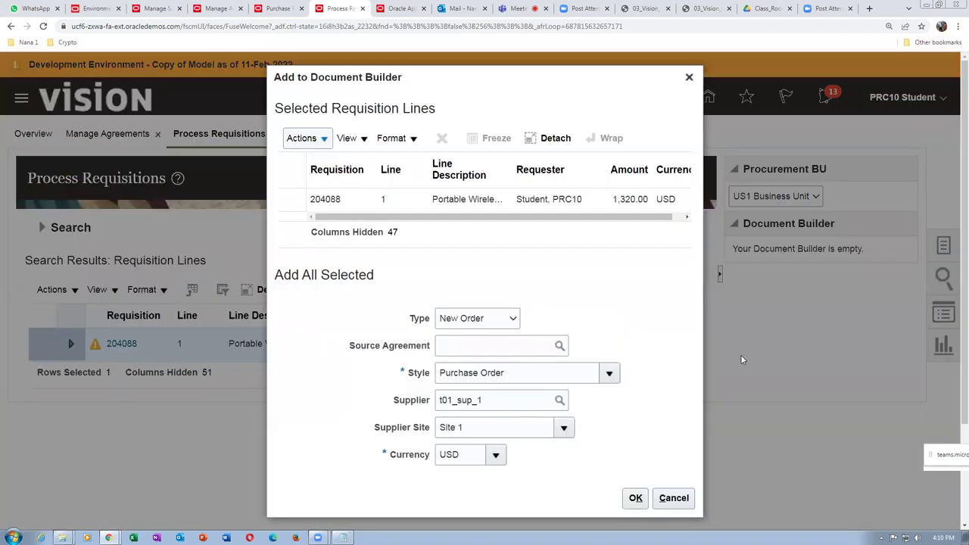
pyautogui.click(302, 286)
pyautogui.click(635, 498)
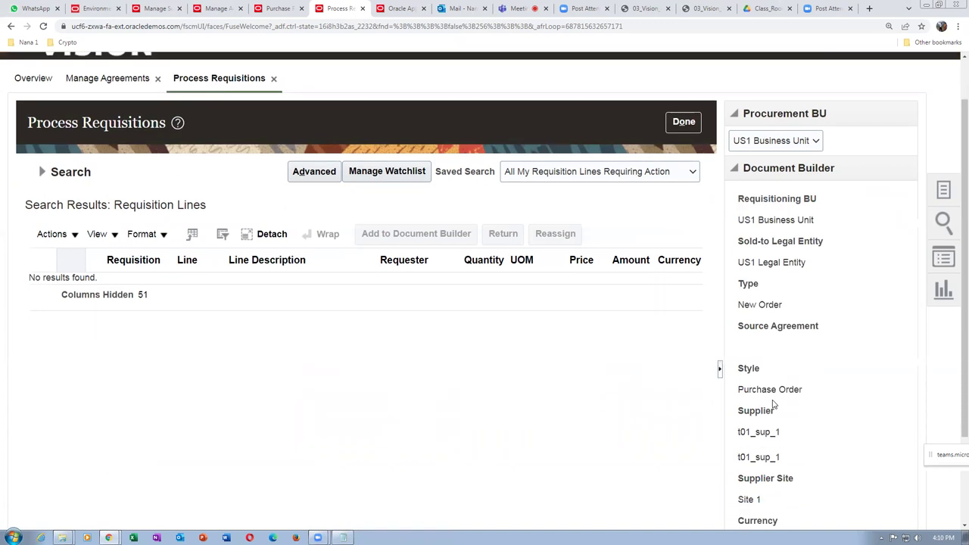
pyautogui.scroll(-2, 794, 492)
pyautogui.click(790, 504)
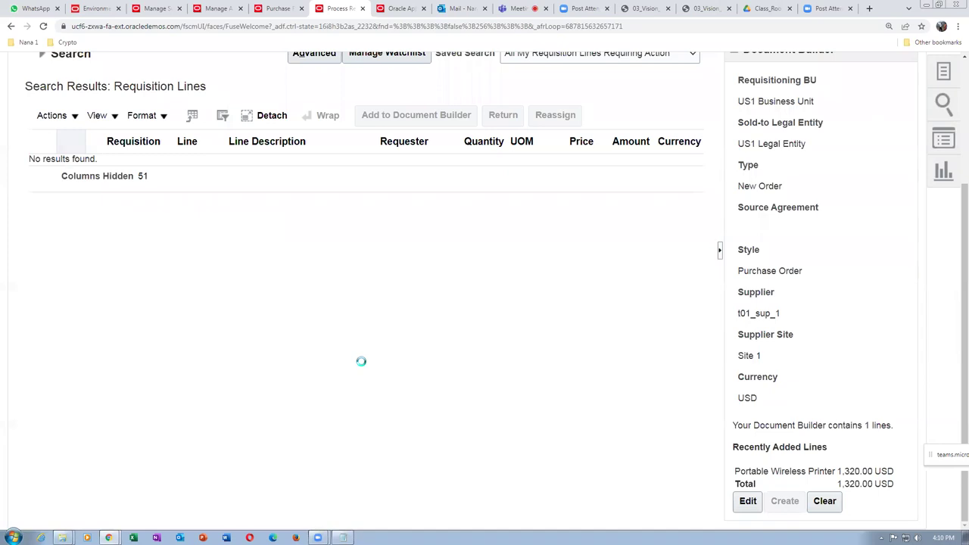
# Check the CPA number in Notepad, dismiss the creation message and review the new purchase order's header, terms and lines.
pyautogui.hotkey('alt', 'Tab')
pyautogui.doubleClick(633, 296)
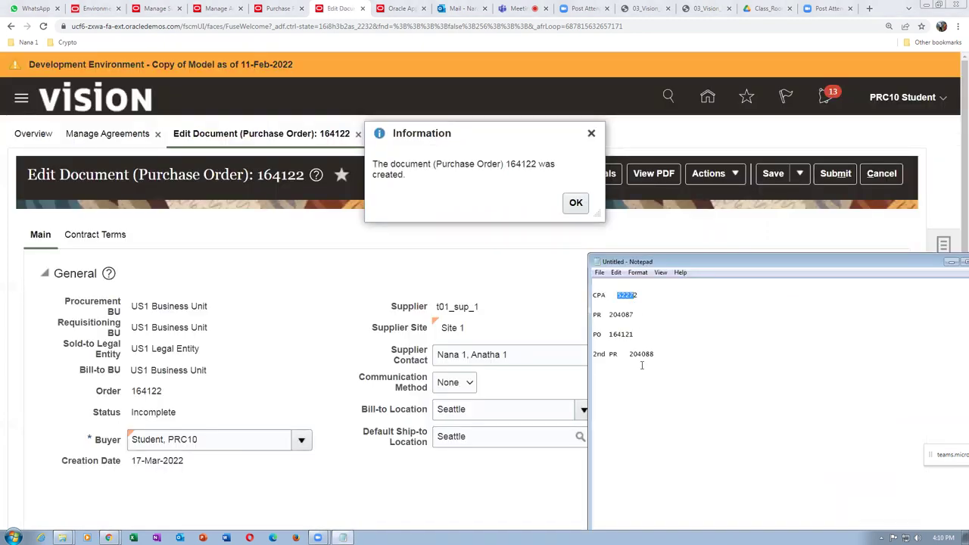
pyautogui.click(574, 204)
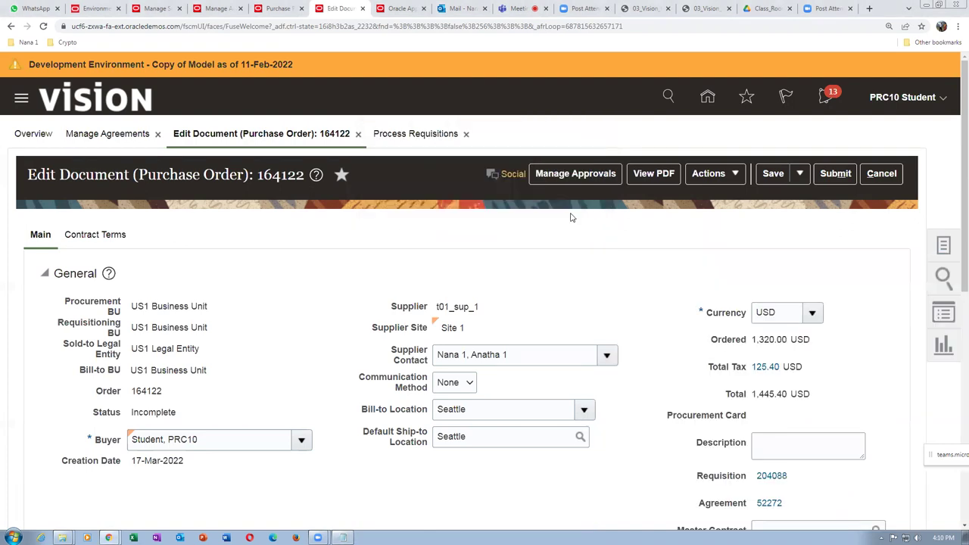
pyautogui.scroll(-3, 519, 355)
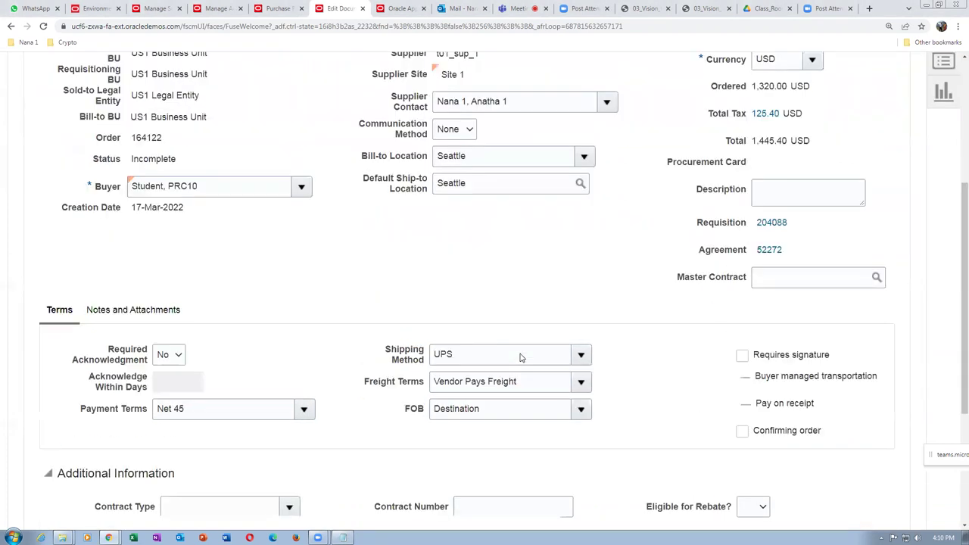
pyautogui.scroll(-3, 520, 357)
pyautogui.scroll(1, 520, 359)
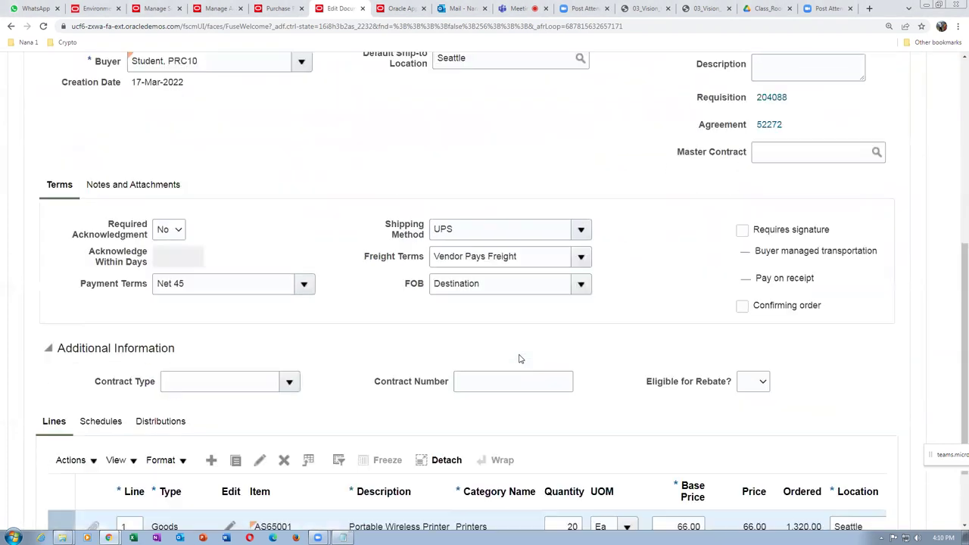
pyautogui.scroll(5, 521, 356)
pyautogui.scroll(2, 694, 205)
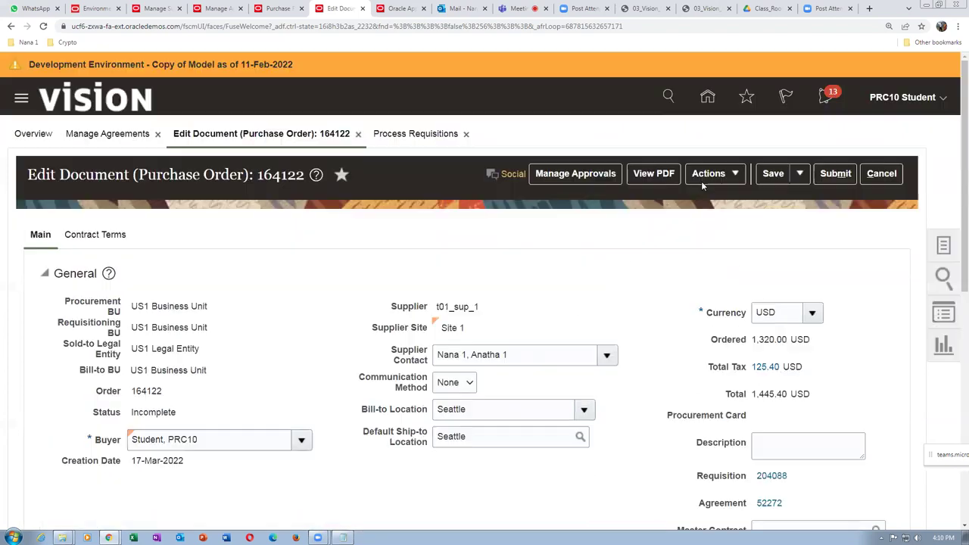
# Validate the new purchase order and examine the resulting message about agreement 52272.
pyautogui.click(709, 174)
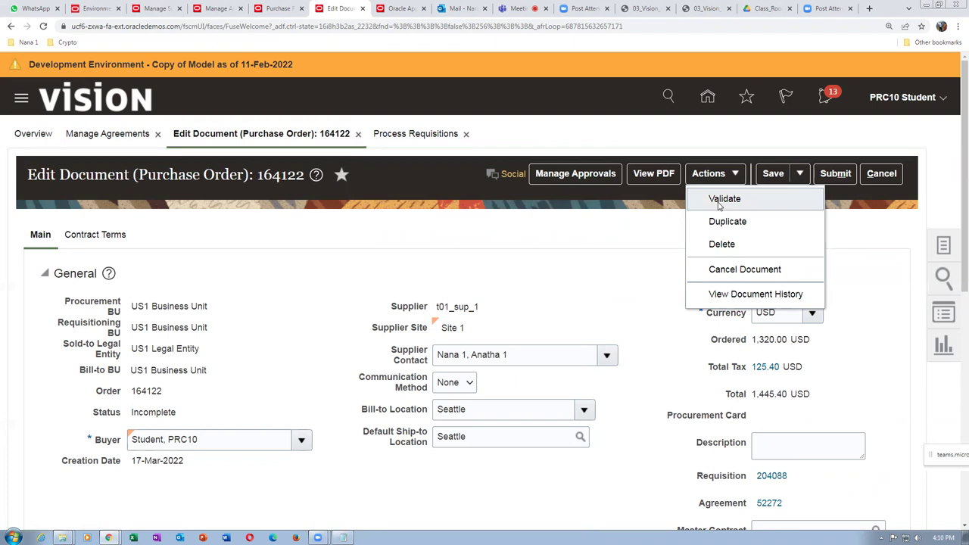
pyautogui.click(719, 200)
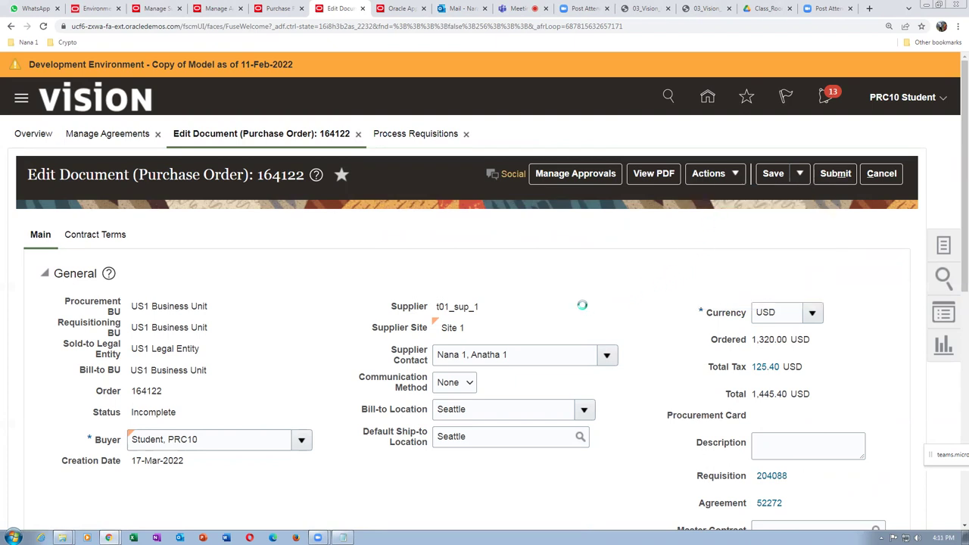
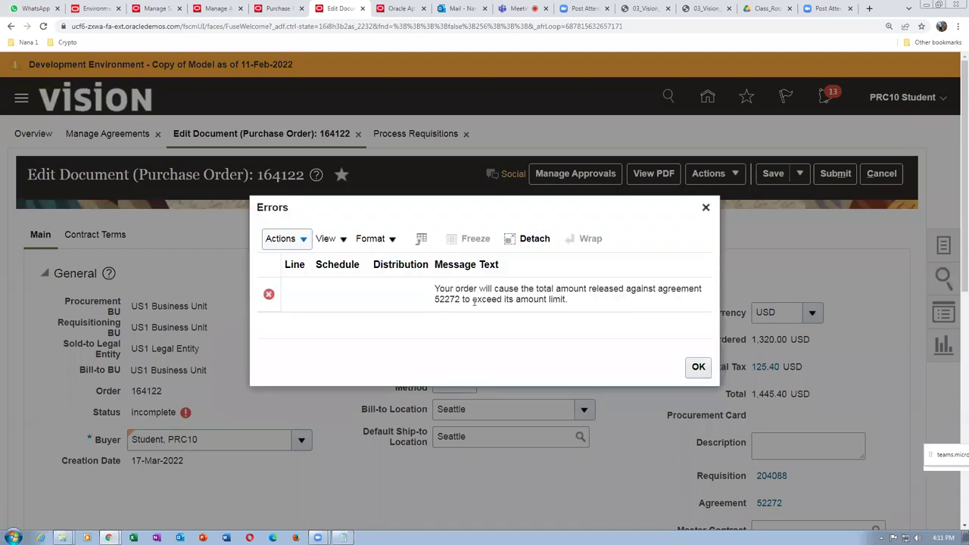
pyautogui.moveTo(493, 299); pyautogui.dragTo(553, 302)
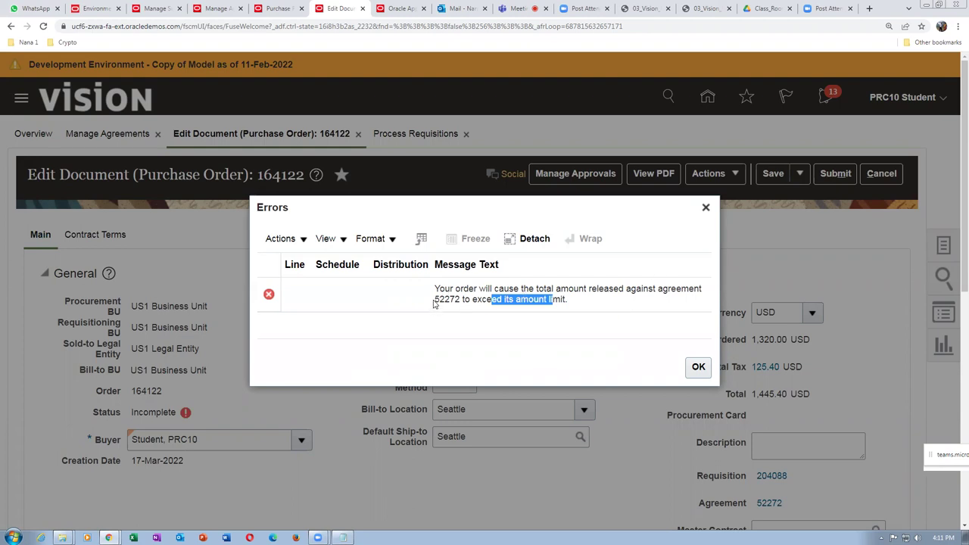
pyautogui.moveTo(437, 300); pyautogui.dragTo(462, 300)
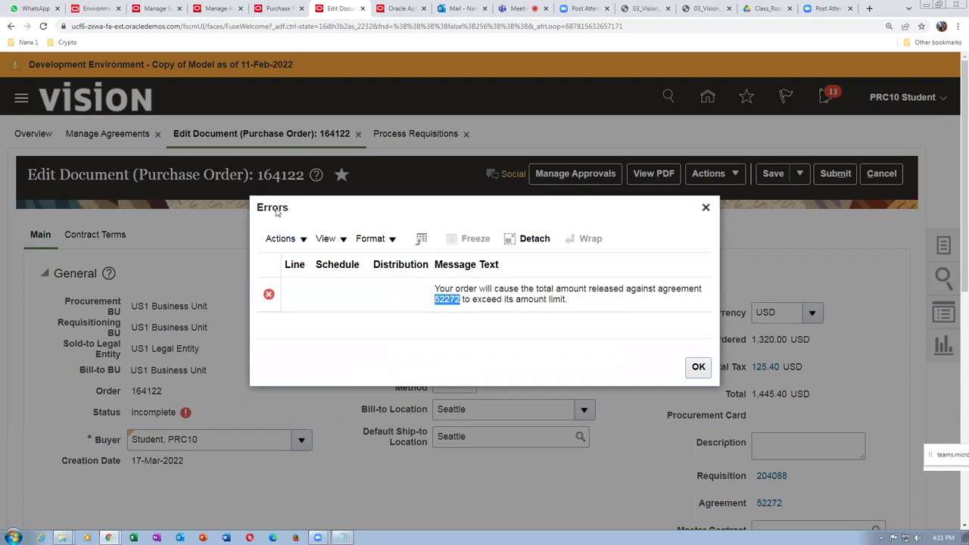
pyautogui.moveTo(275, 212); pyautogui.dragTo(289, 211)
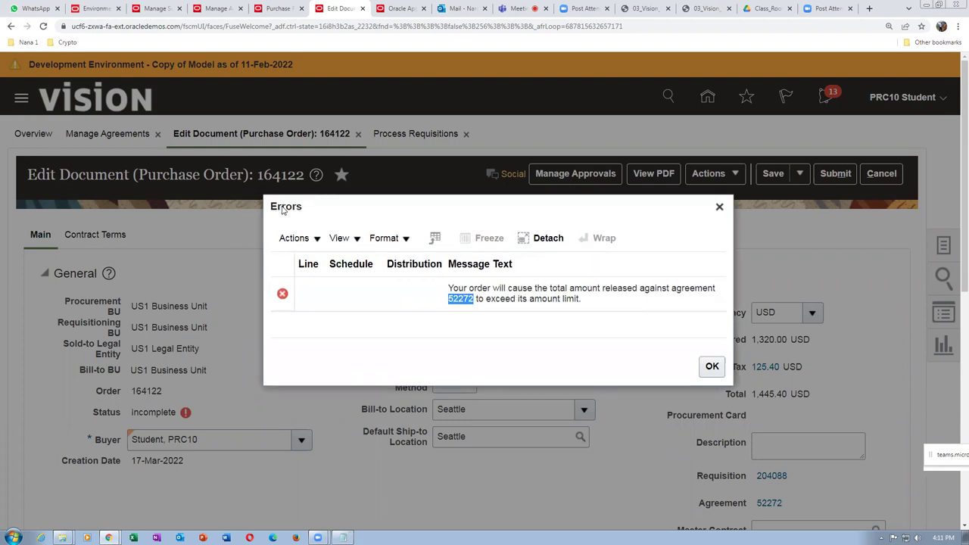
# Close the validation error and record the new purchase order's number in Notepad under the label "2nd PO".
pyautogui.click(712, 366)
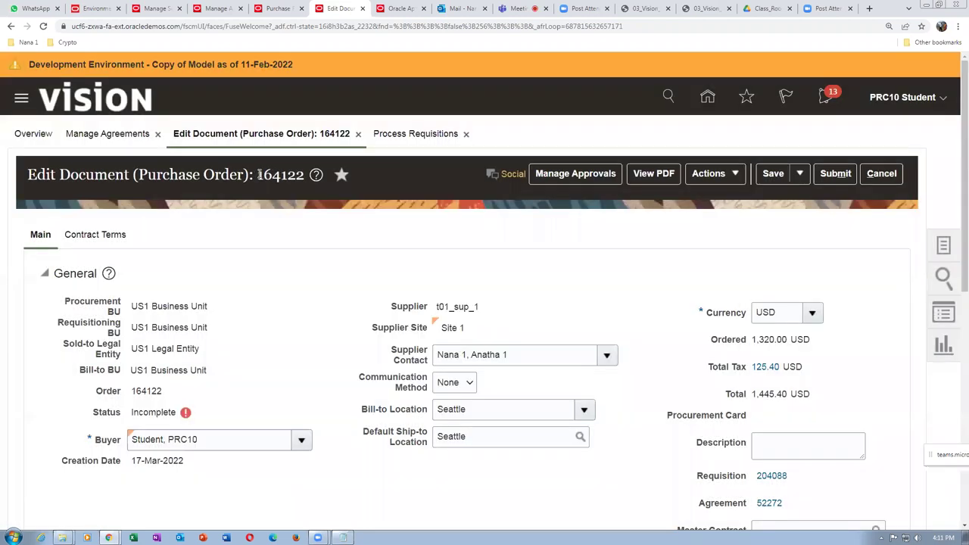
pyautogui.moveTo(258, 174); pyautogui.dragTo(306, 175)
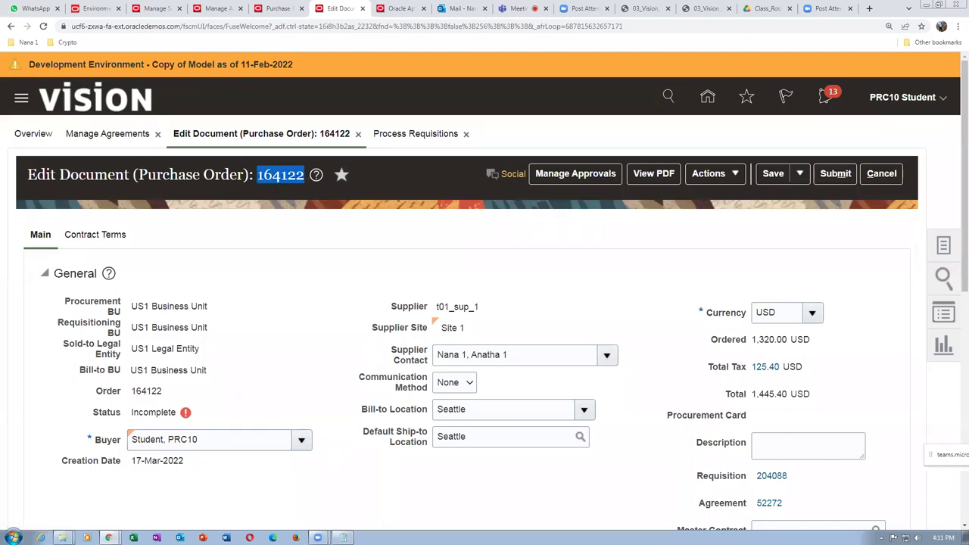
pyautogui.hotkey('alt', 'Tab')
pyautogui.write('2nd')
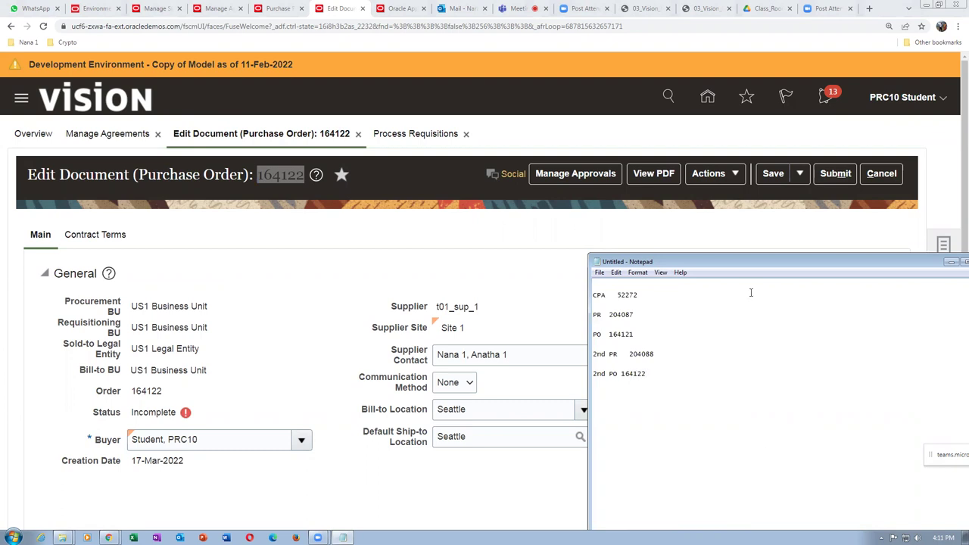
pyautogui.click(436, 230)
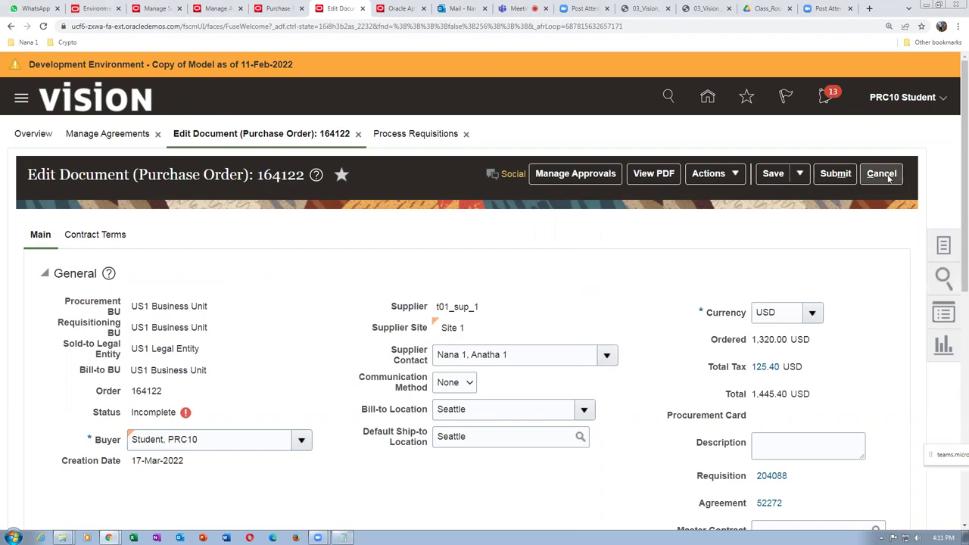
# Save the incomplete purchase order, then close it and the Process Requisitions page.
pyautogui.click(773, 174)
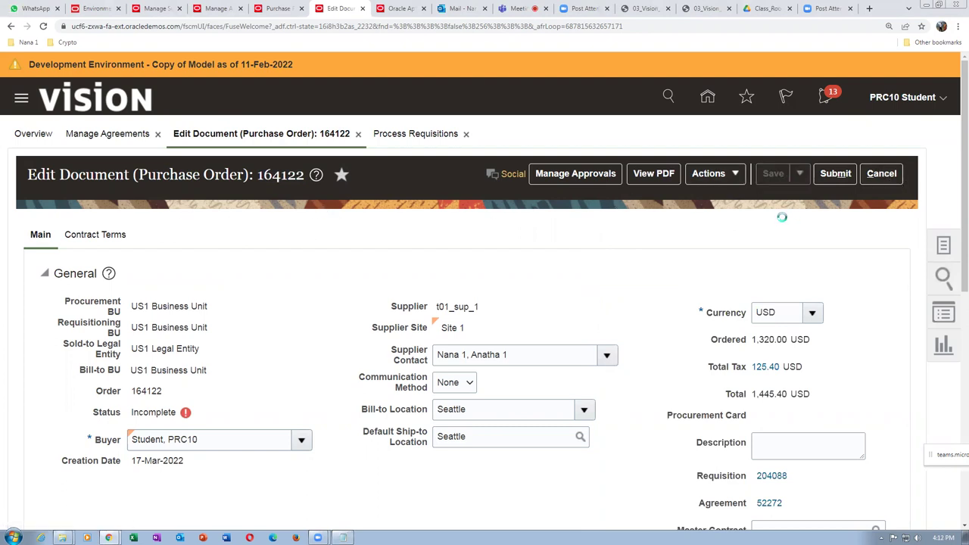
pyautogui.click(881, 173)
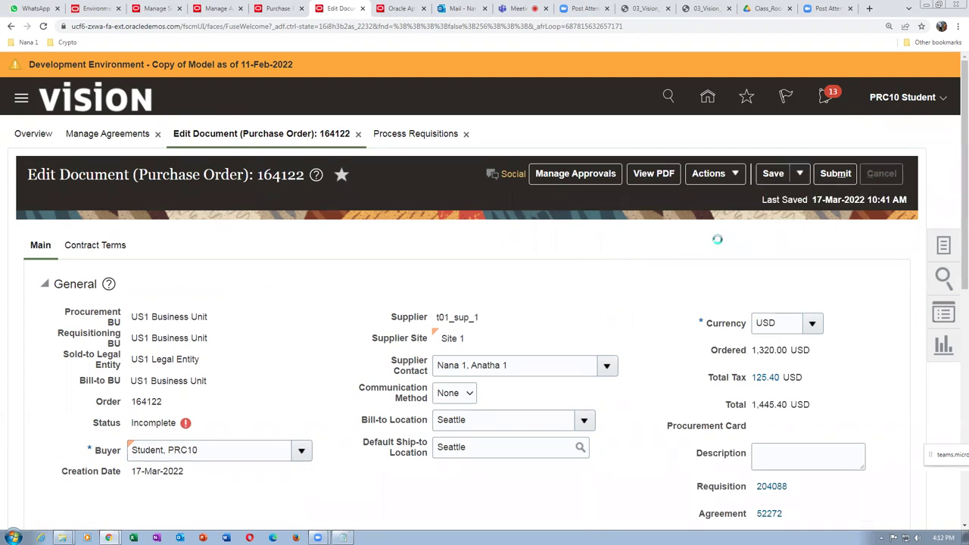
pyautogui.click(683, 178)
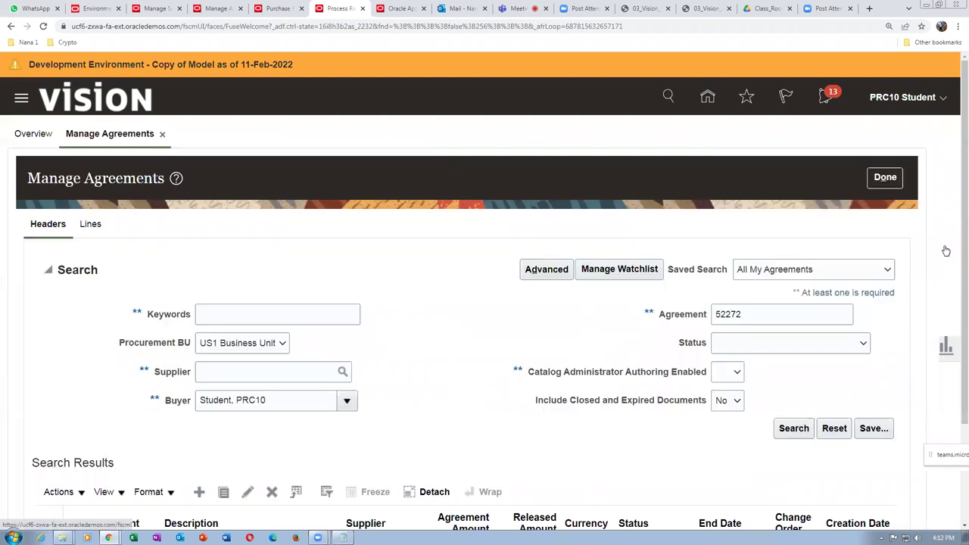
pyautogui.click(946, 251)
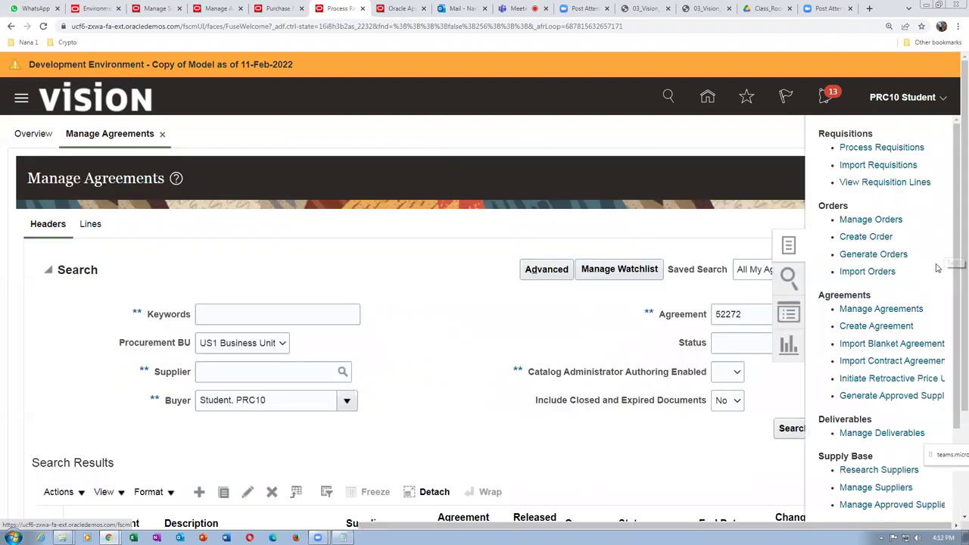
pyautogui.click(871, 219)
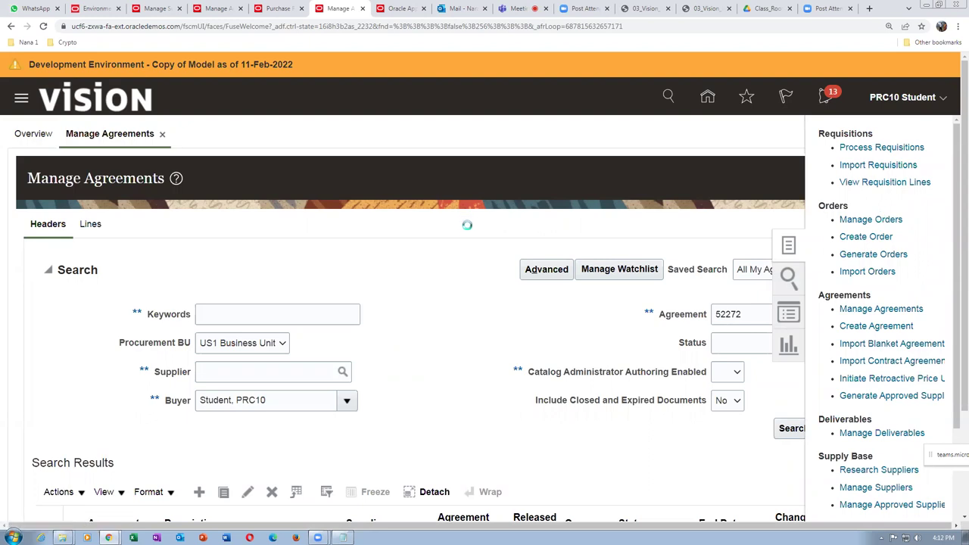
pyautogui.scroll(-2, 480, 328)
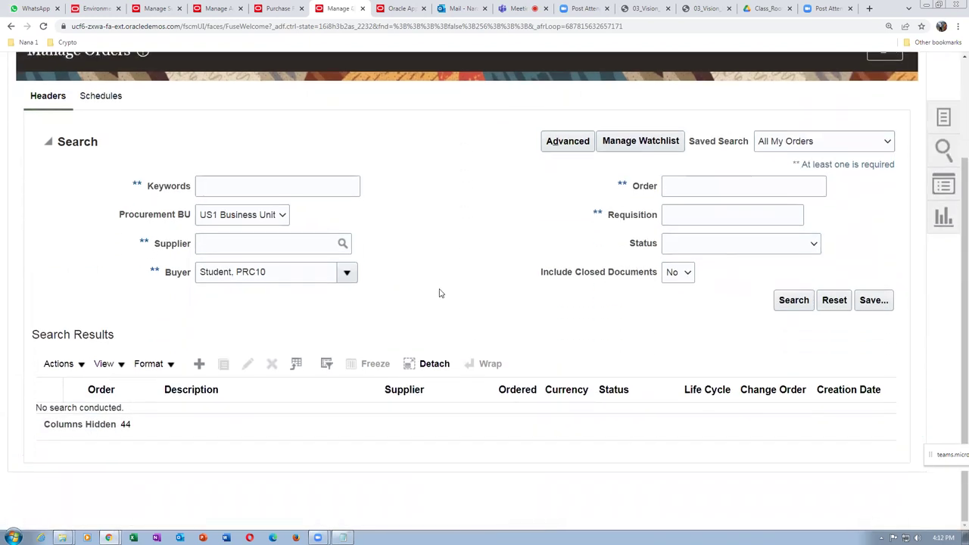
pyautogui.click(689, 190)
pyautogui.write('52272')
pyautogui.press('Tab')
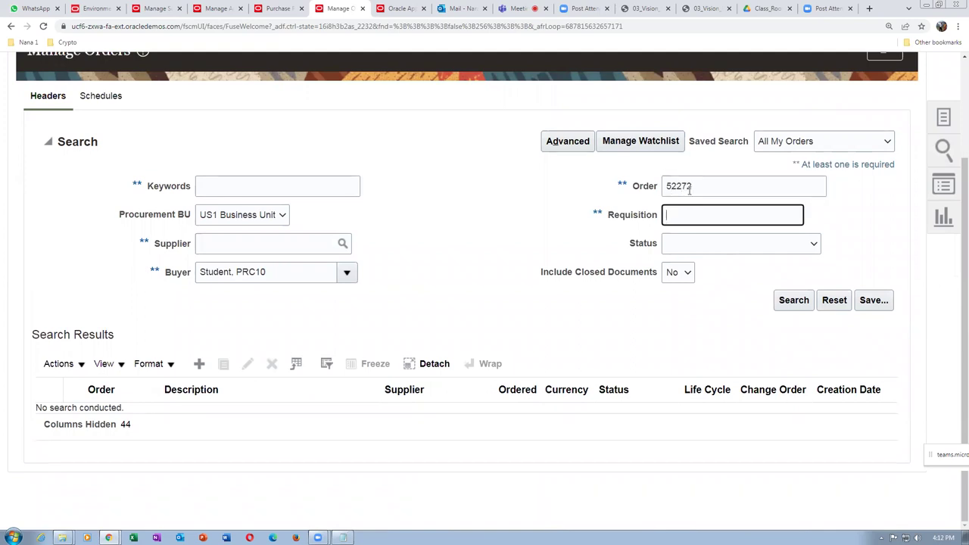
pyautogui.click(280, 269)
pyautogui.moveTo(280, 269); pyautogui.dragTo(169, 274)
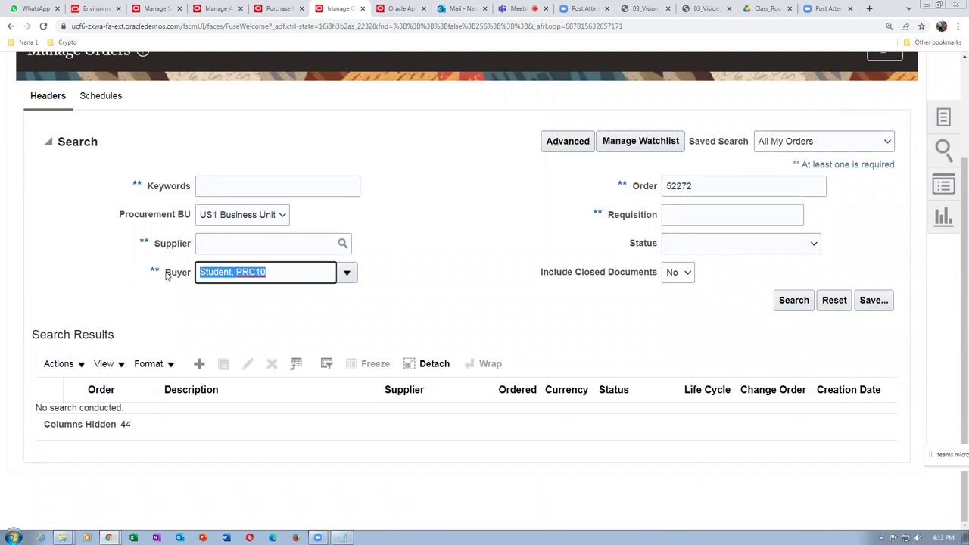
pyautogui.click(219, 320)
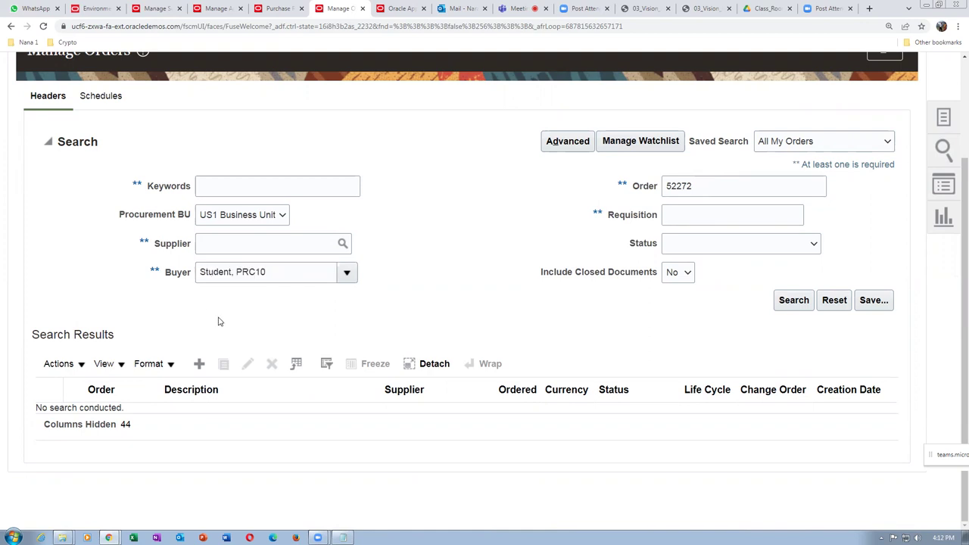
pyautogui.moveTo(273, 275); pyautogui.dragTo(195, 274)
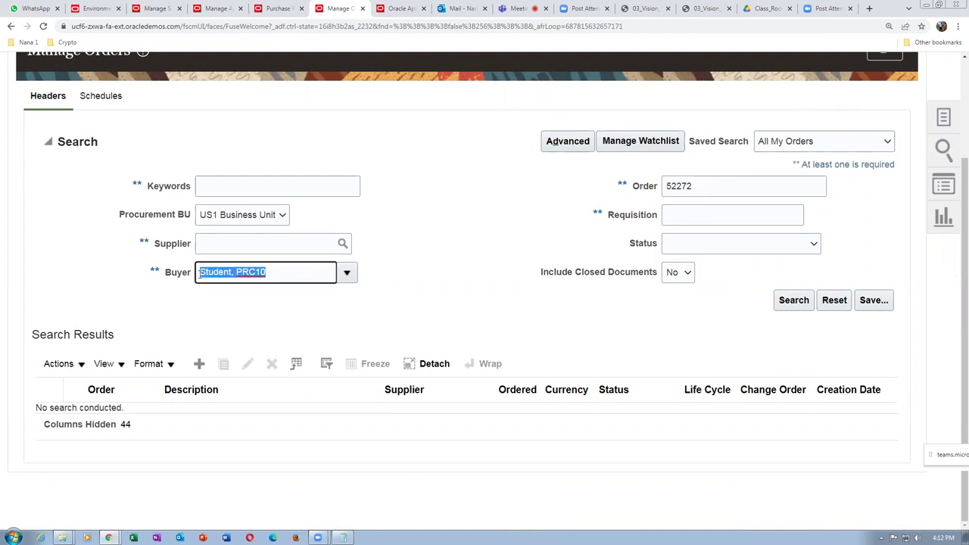
pyautogui.click(278, 320)
pyautogui.click(804, 302)
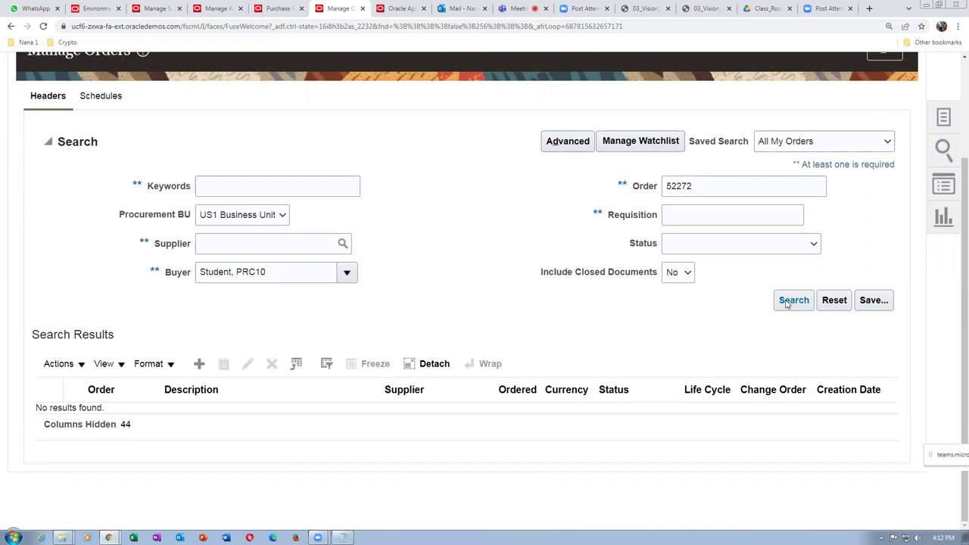
pyautogui.scroll(2, 548, 289)
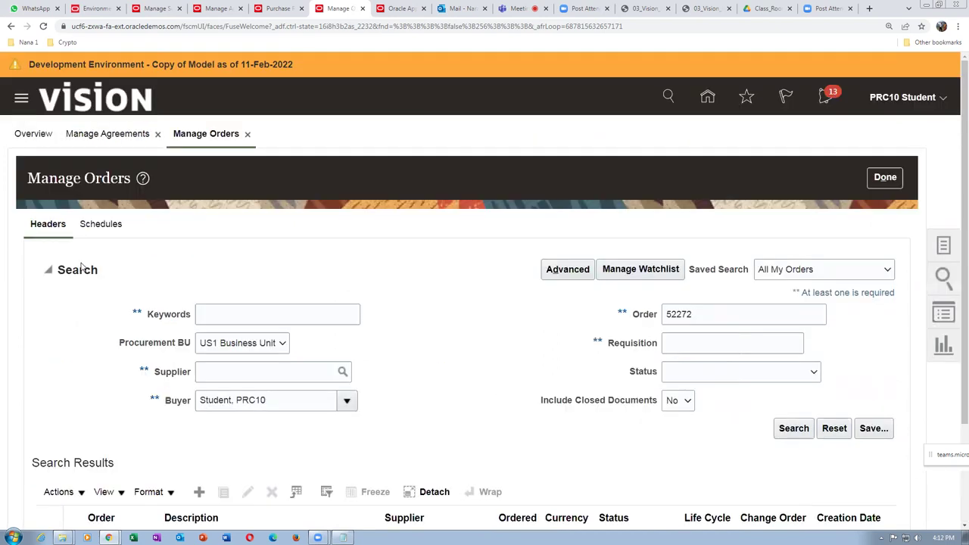
pyautogui.click(876, 183)
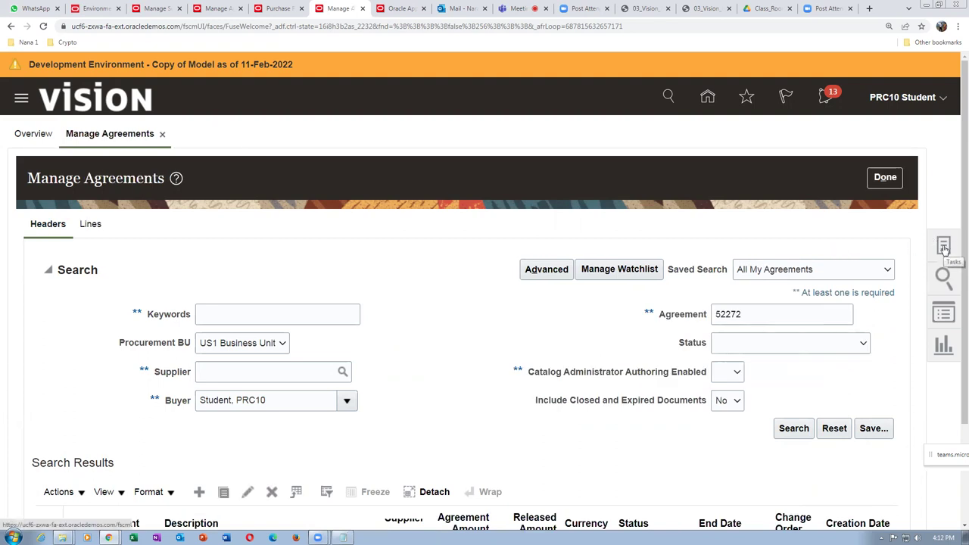
# Search Manage Agreements for agreement 52272.
pyautogui.click(941, 246)
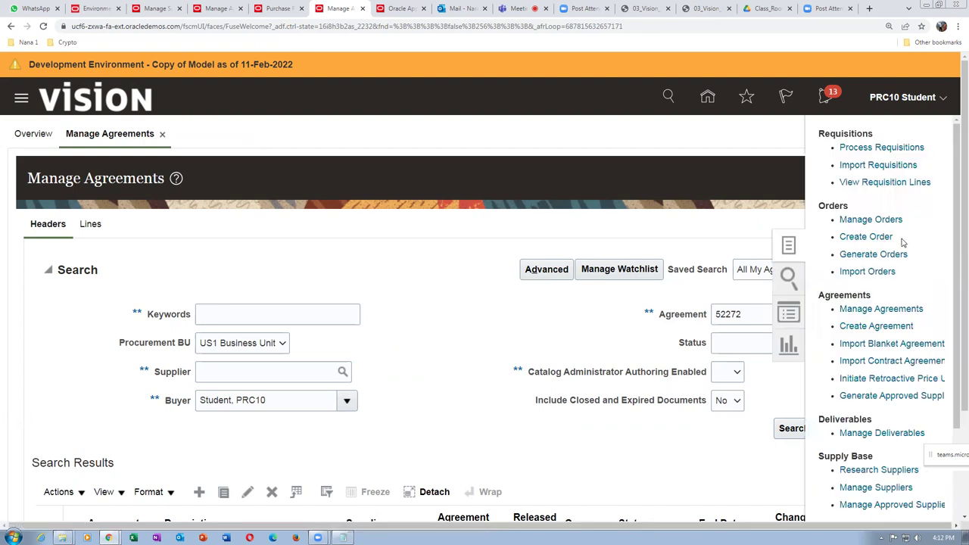
pyautogui.click(878, 310)
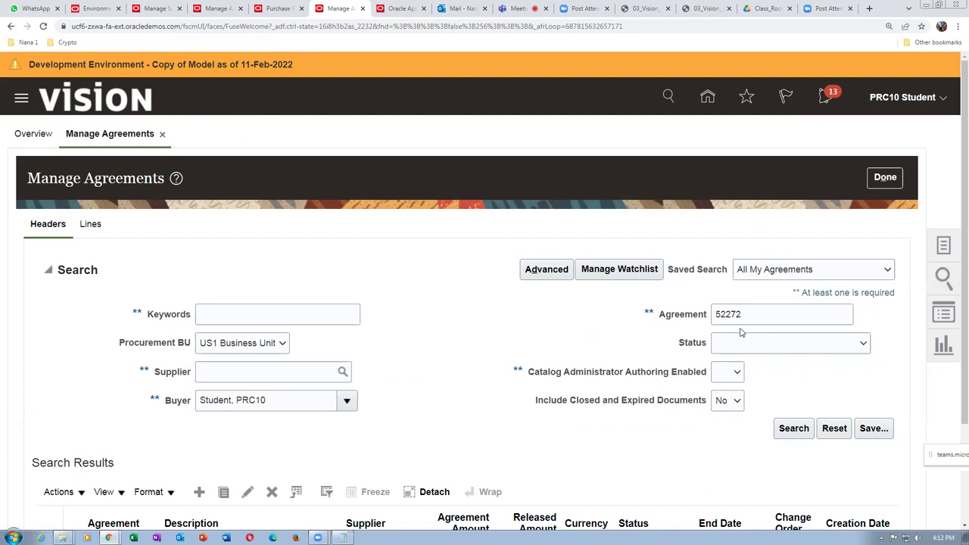
pyautogui.click(793, 429)
pyautogui.scroll(-2, 471, 370)
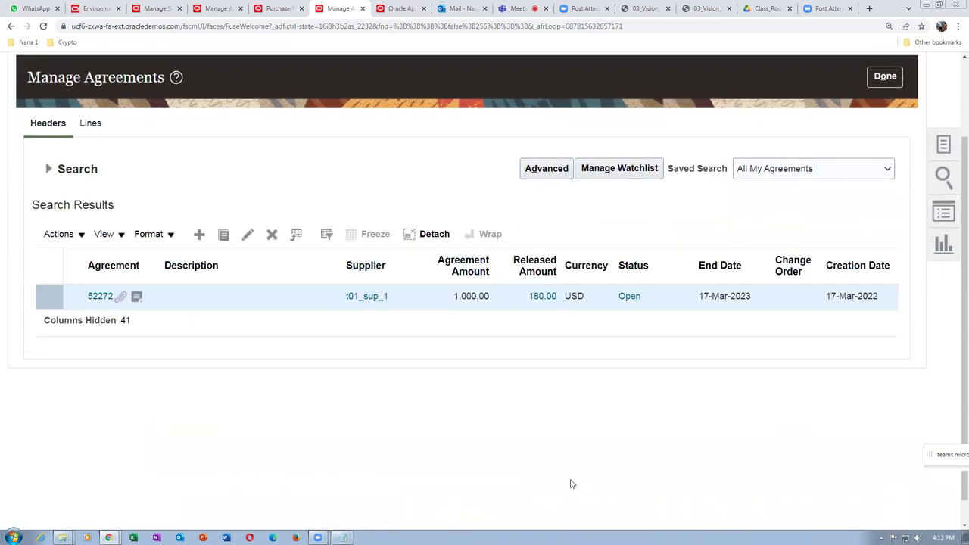
# Review the agreement's attachment list and its notes to supplier and receiver, closing each window.
pyautogui.click(115, 299)
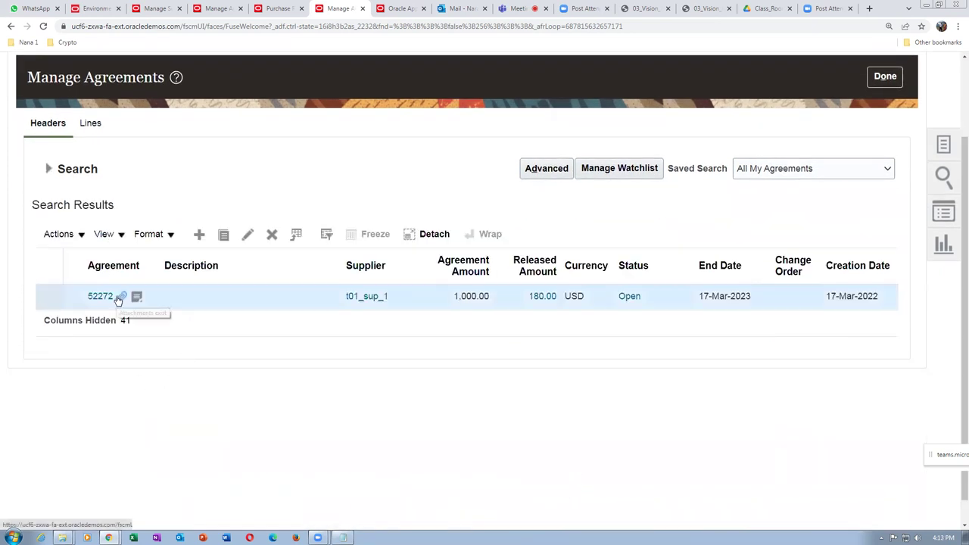
pyautogui.click(120, 298)
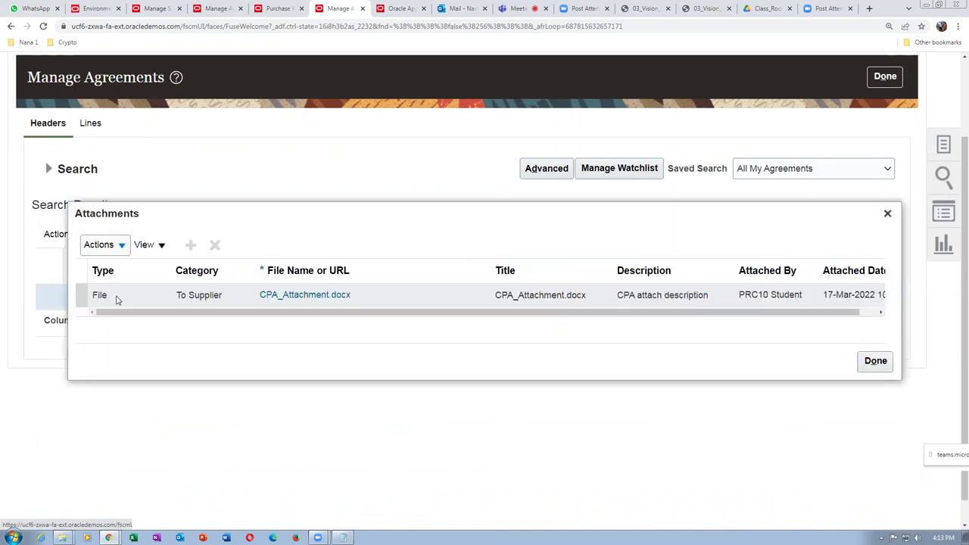
pyautogui.click(875, 361)
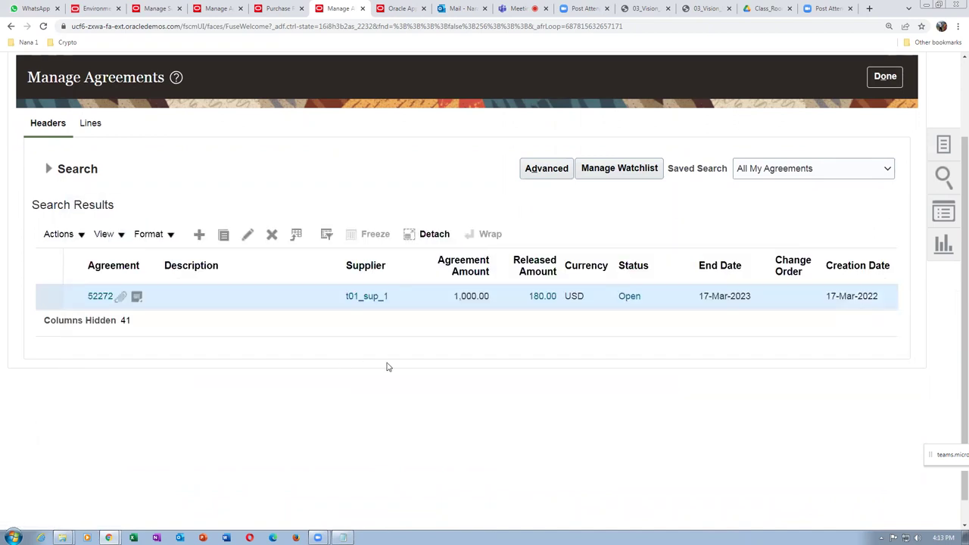
pyautogui.click(137, 297)
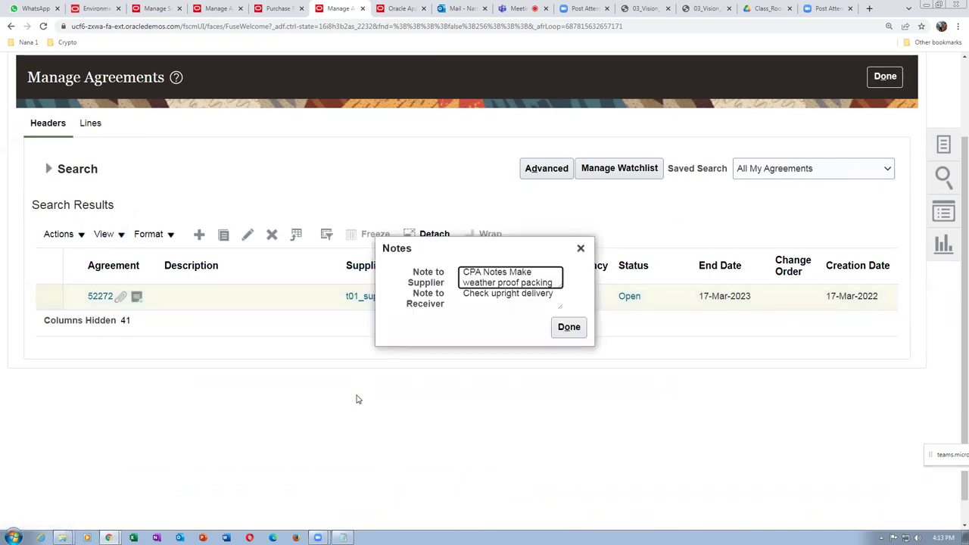
pyautogui.moveTo(492, 272); pyautogui.dragTo(522, 296)
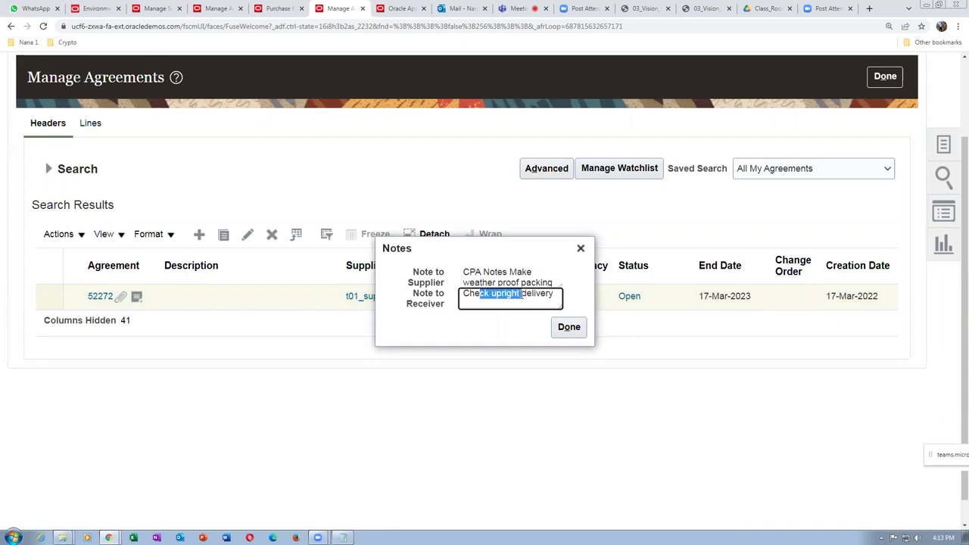
pyautogui.click(569, 330)
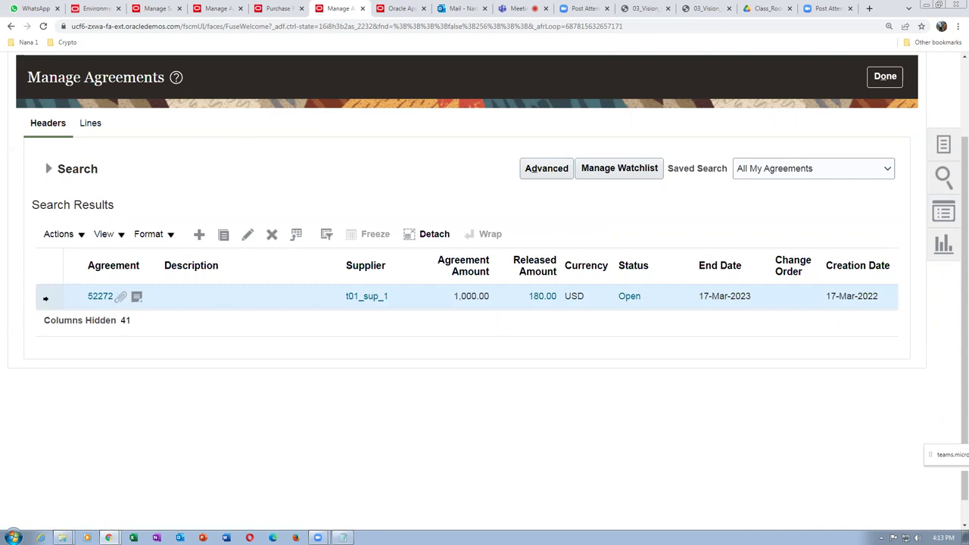
# Edit agreement 52272 and agree to create a change order on it.
pyautogui.click(56, 237)
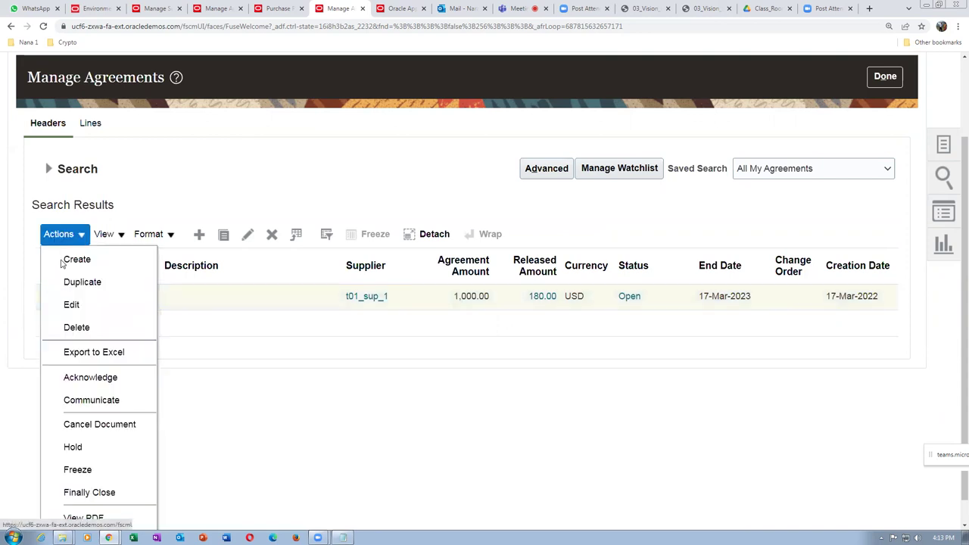
pyautogui.click(72, 305)
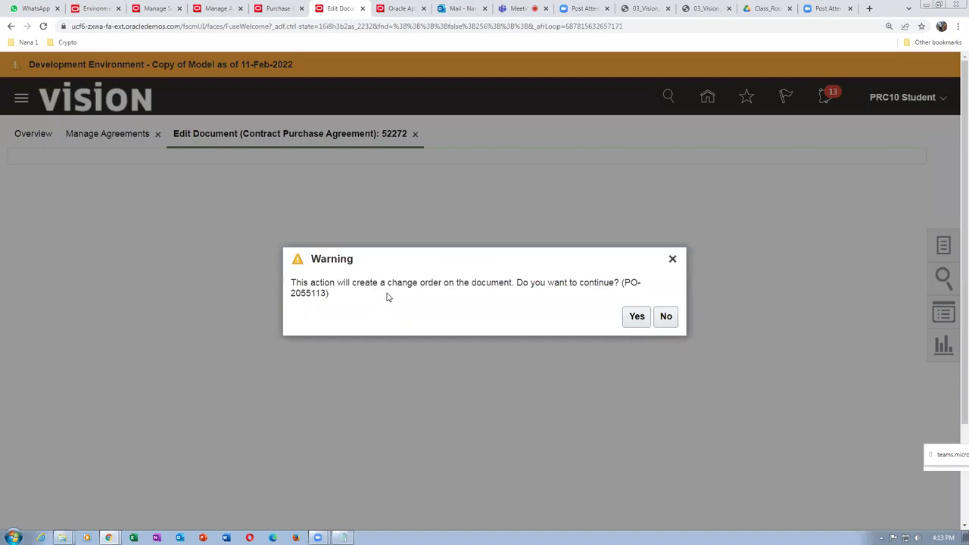
pyautogui.moveTo(350, 284); pyautogui.dragTo(493, 277)
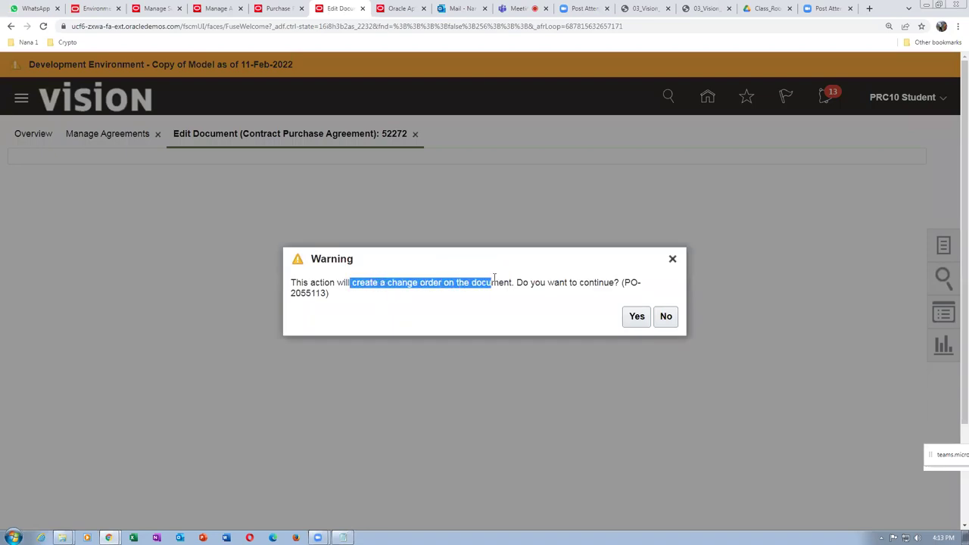
pyautogui.click(638, 319)
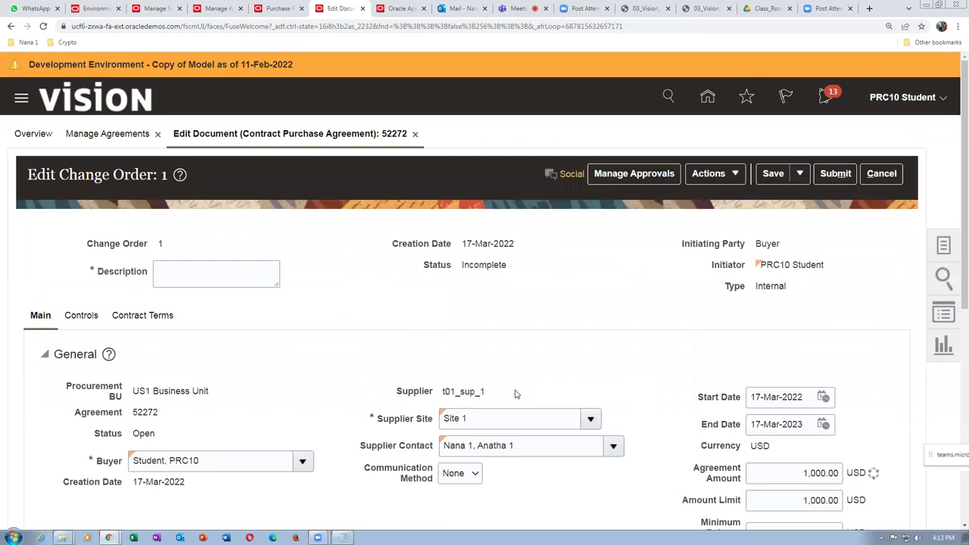
# Check the change order's amount fields and set its description to "Enhancement of amt agreed".
pyautogui.scroll(-2, 519, 396)
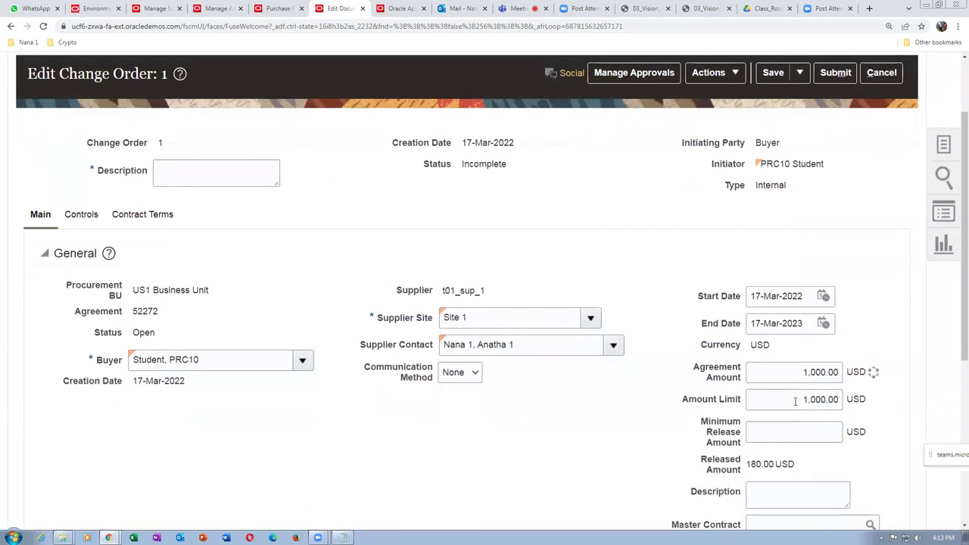
pyautogui.doubleClick(806, 398)
pyautogui.click(787, 372)
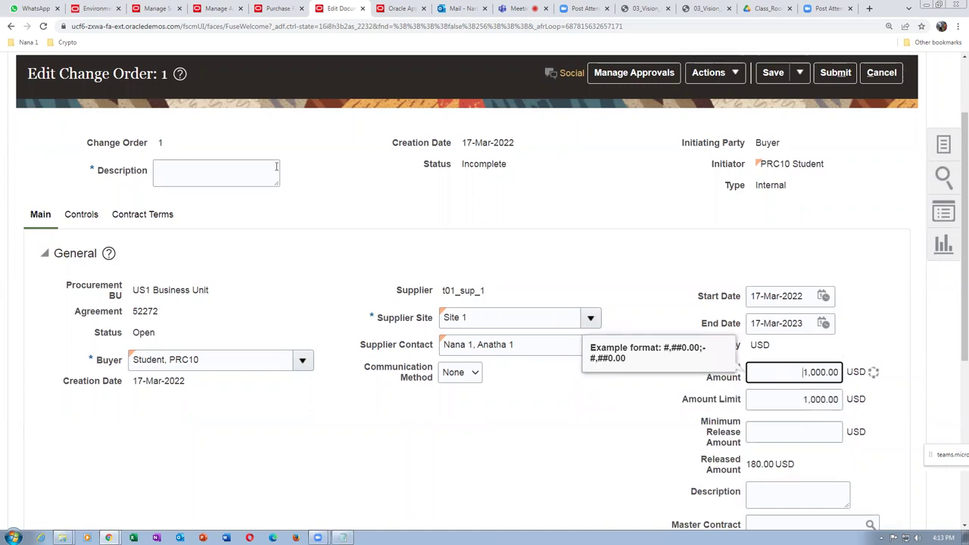
pyautogui.click(236, 170)
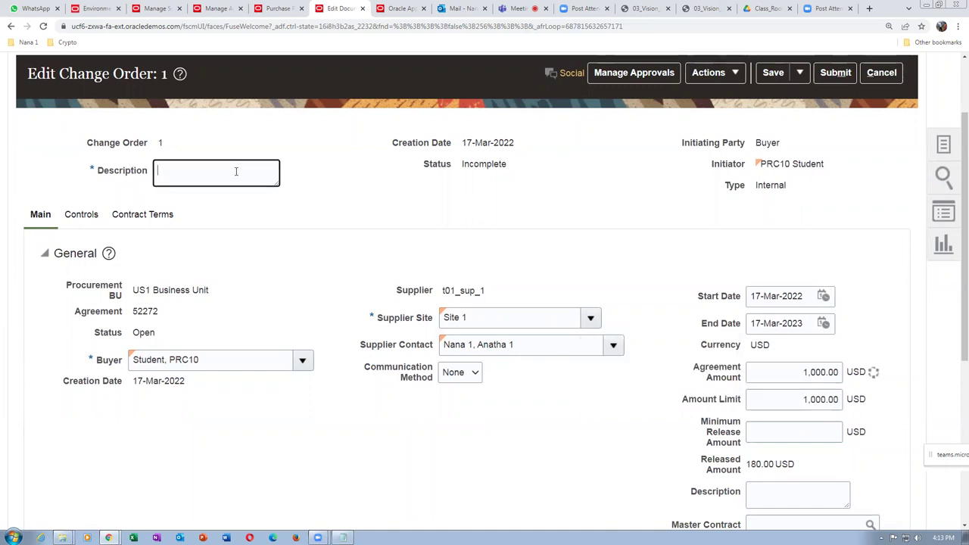
pyautogui.write('Enhancement of amt agreed')
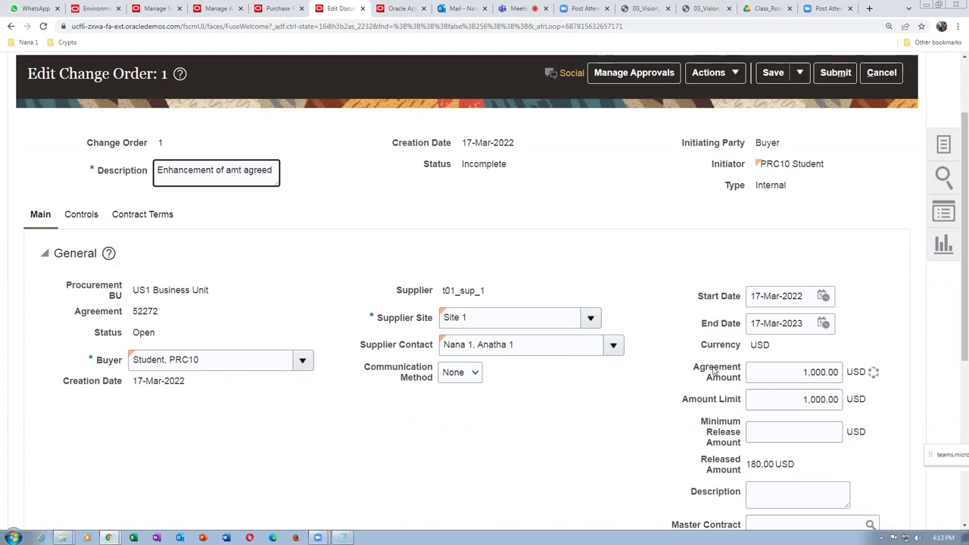
# Set the change order's Amount Limit to 2,000.00 USD and save the change order.
pyautogui.doubleClick(791, 375)
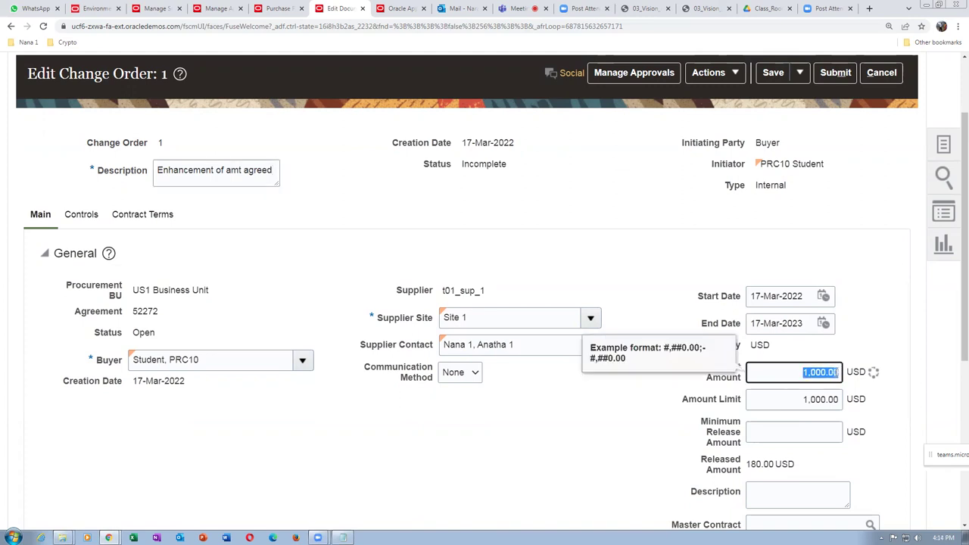
pyautogui.moveTo(789, 401); pyautogui.dragTo(839, 399)
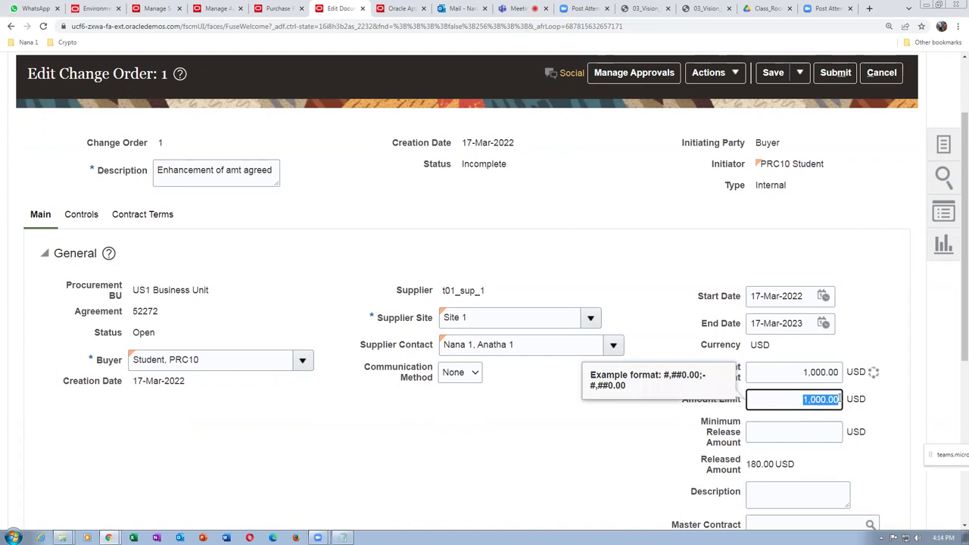
pyautogui.click(778, 399)
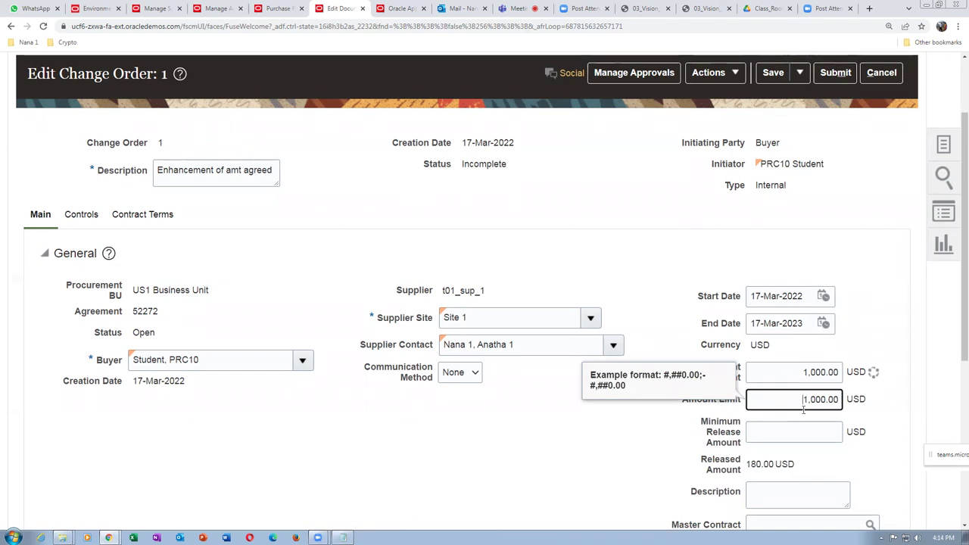
pyautogui.moveTo(800, 402); pyautogui.dragTo(843, 400)
pyautogui.write('2000')
pyautogui.click(631, 283)
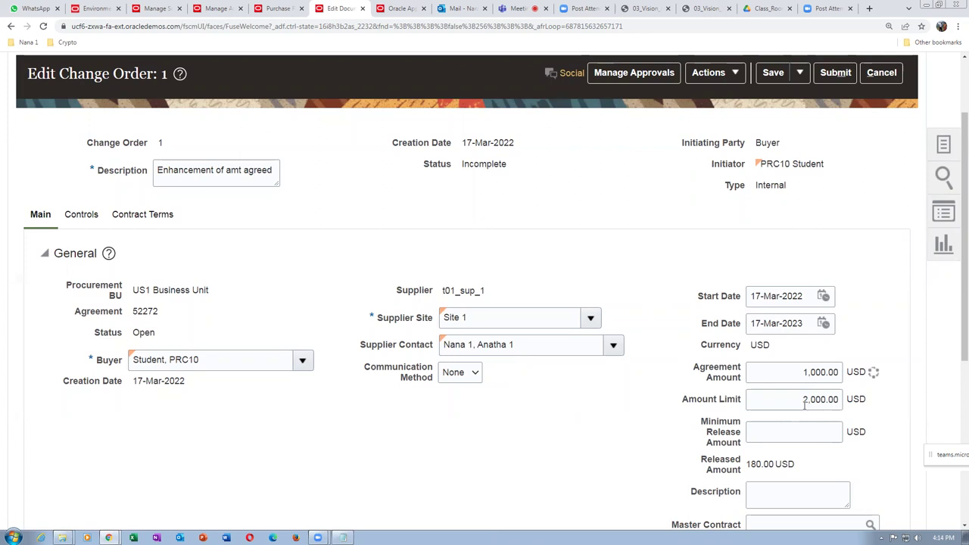
pyautogui.click(777, 75)
# Submit change order 1 for approval and dismiss the confirmation.
pyautogui.scroll(2, 249, 234)
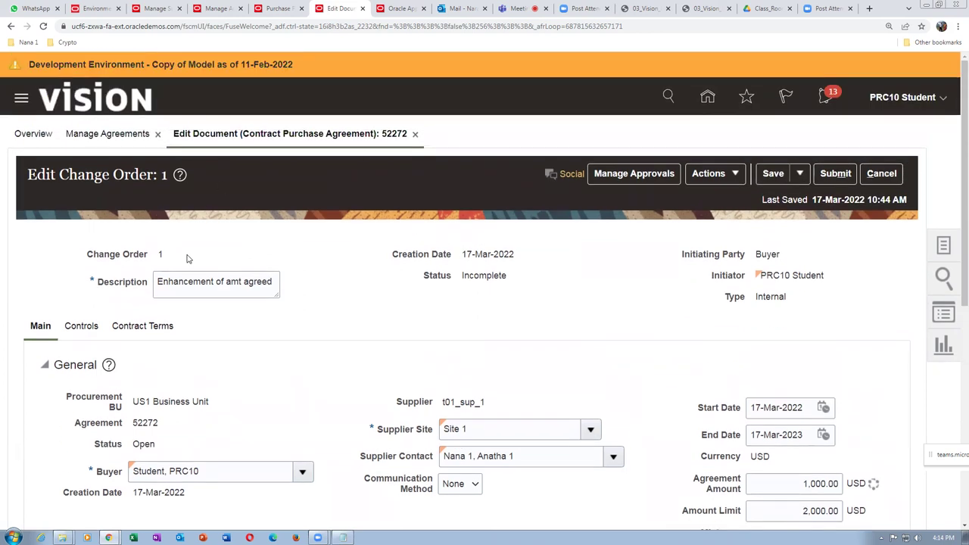
pyautogui.click(836, 173)
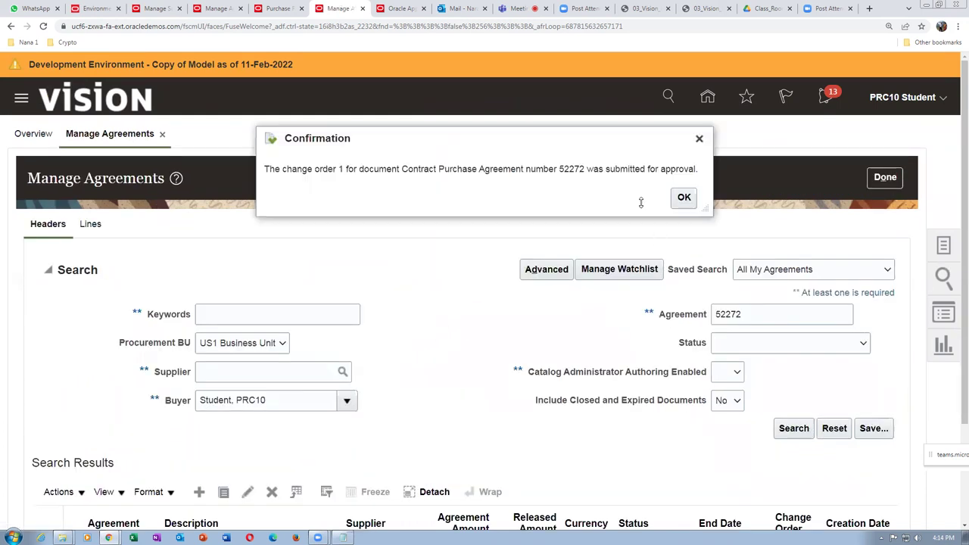
pyautogui.click(684, 199)
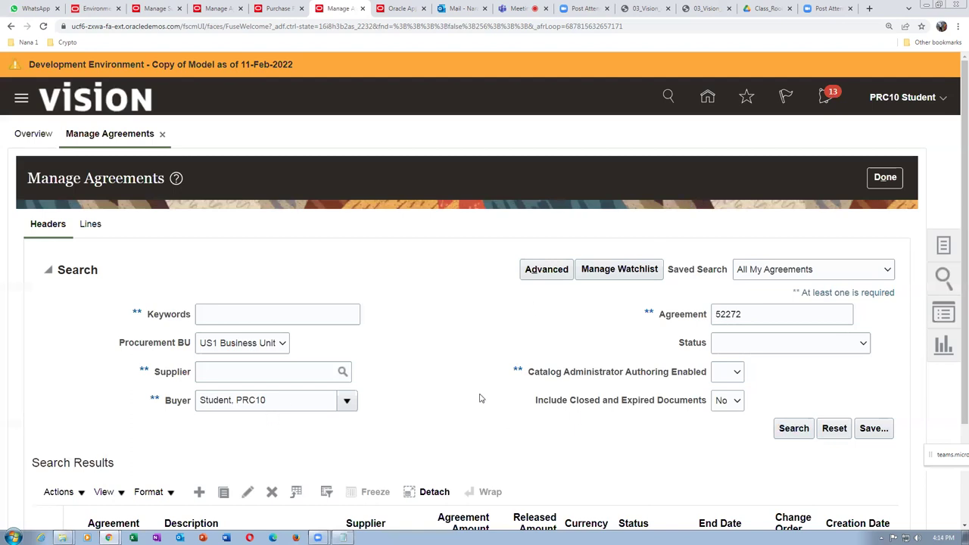
# Search for agreement 52272 again, read the information message attached to it, and close the message.
pyautogui.scroll(-1, 479, 398)
pyautogui.click(794, 379)
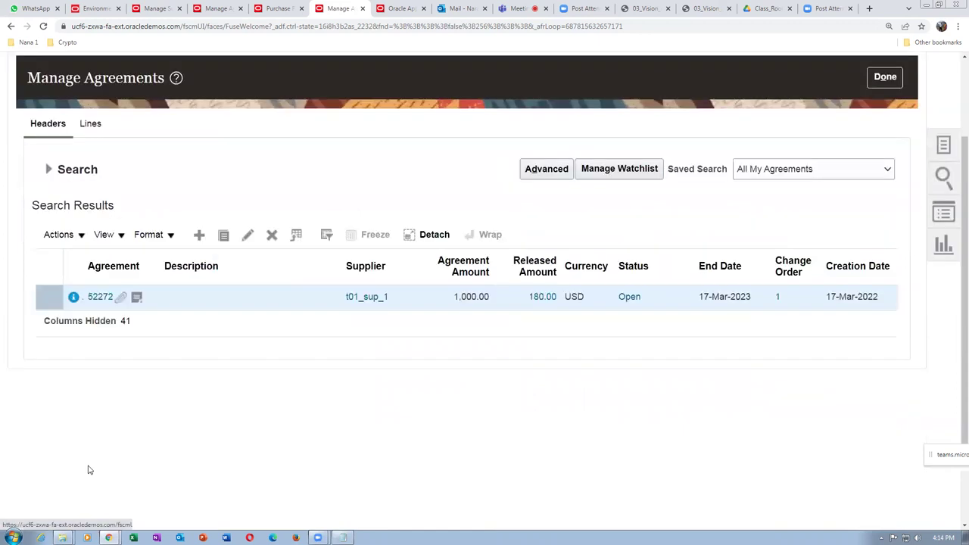
pyautogui.click(76, 305)
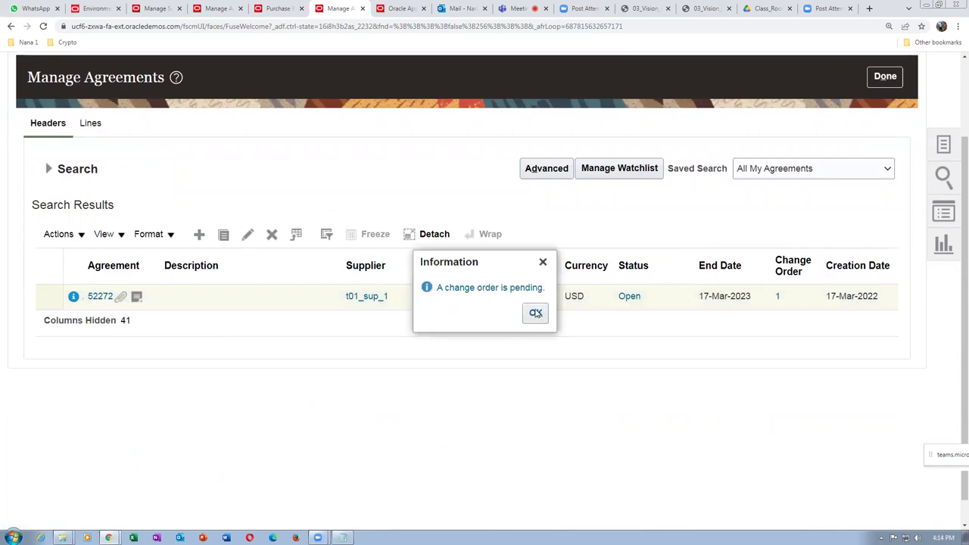
pyautogui.click(535, 313)
# Rerun the search for agreement 52272 until its change order status is refreshed.
pyautogui.click(48, 169)
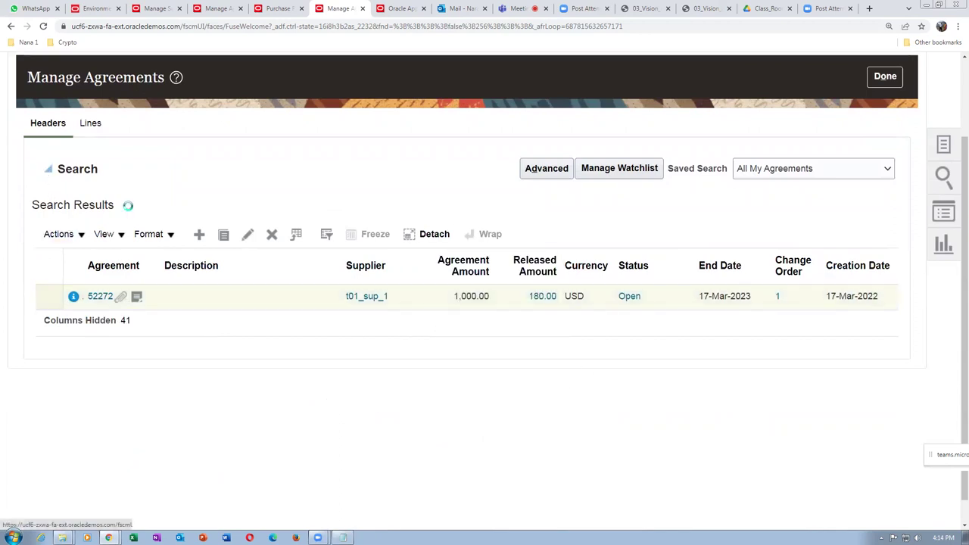
pyautogui.click(794, 328)
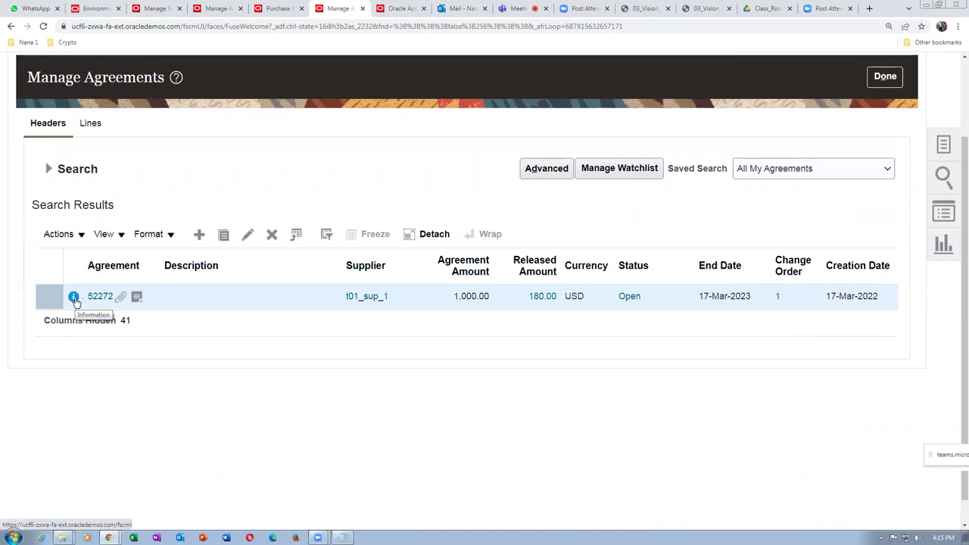
pyautogui.click(49, 170)
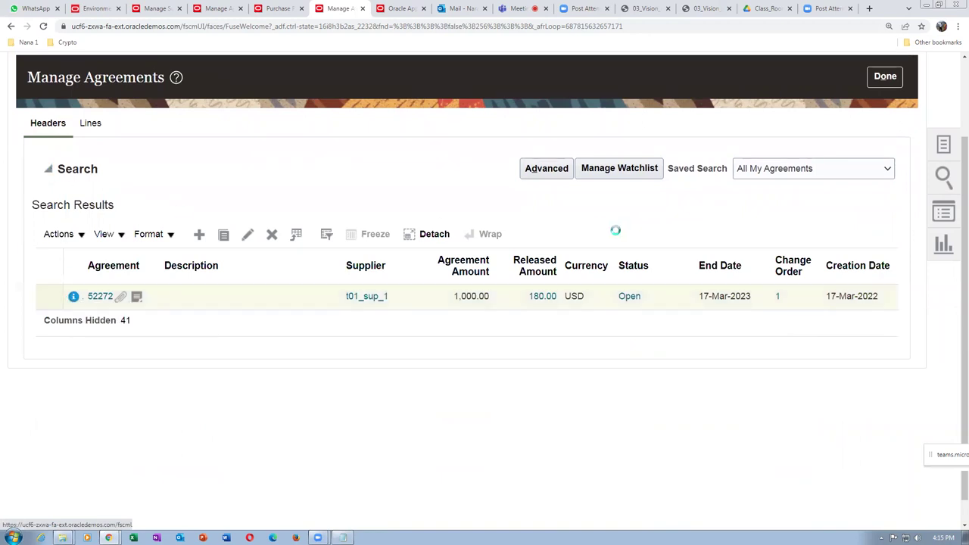
pyautogui.click(793, 337)
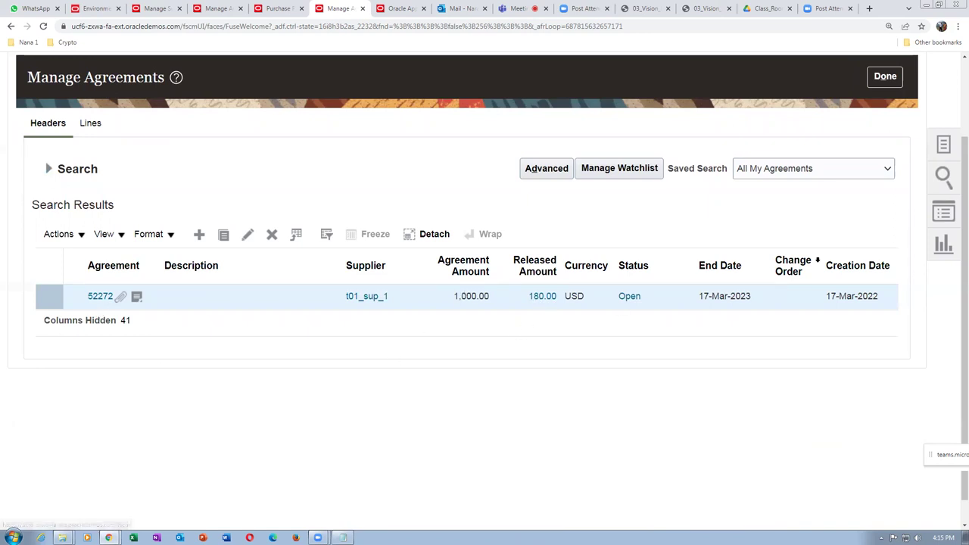
# Open Manage Orders and search for the second purchase order by its number recorded in the Notepad notes.
pyautogui.scroll(2, 955, 239)
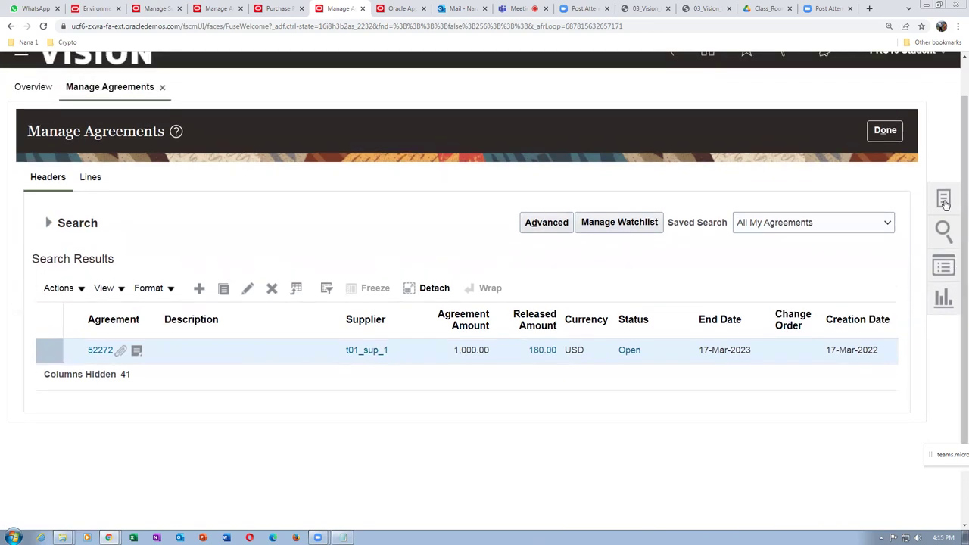
pyautogui.click(945, 201)
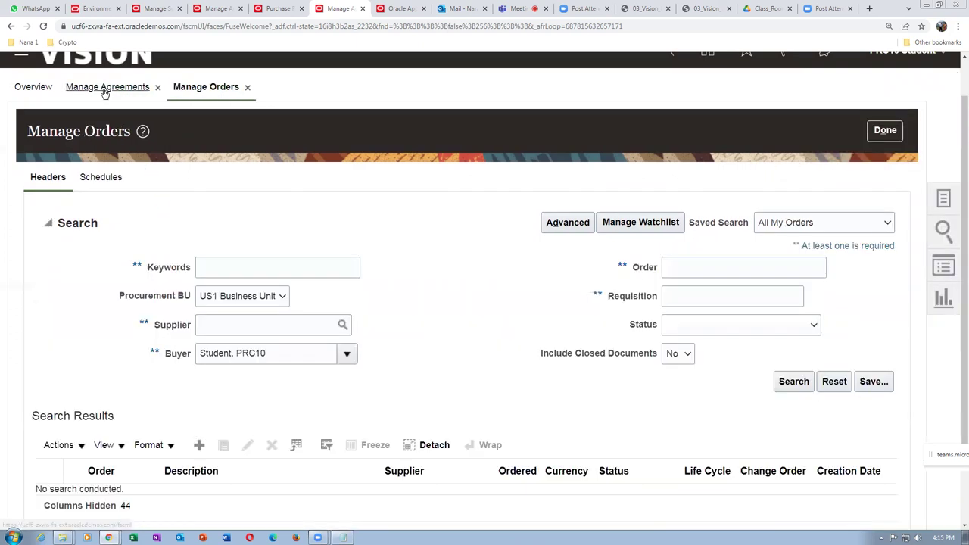
pyautogui.click(677, 268)
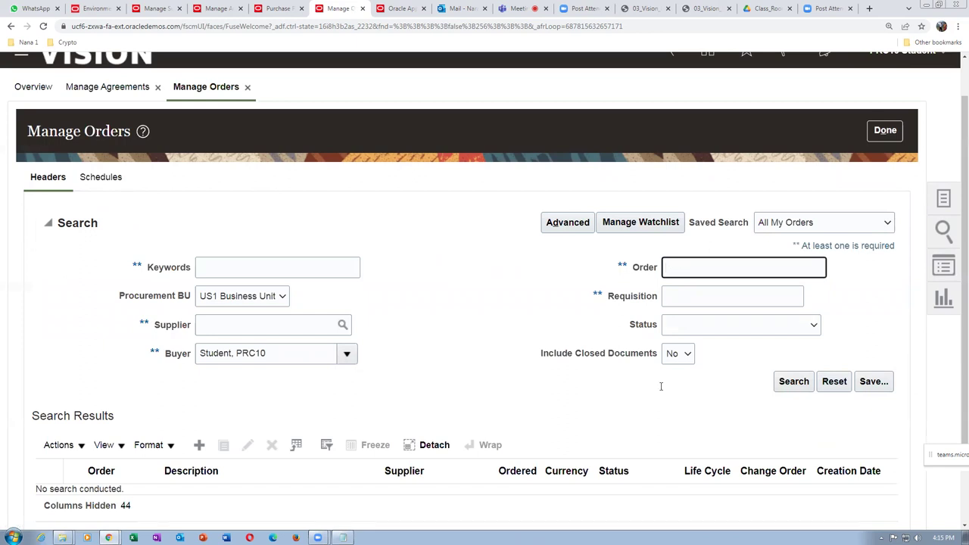
pyautogui.hotkey('alt', 'Tab')
pyautogui.hotkey('alt', 'Tab')
pyautogui.click(680, 260)
pyautogui.write('164122')
pyautogui.click(796, 382)
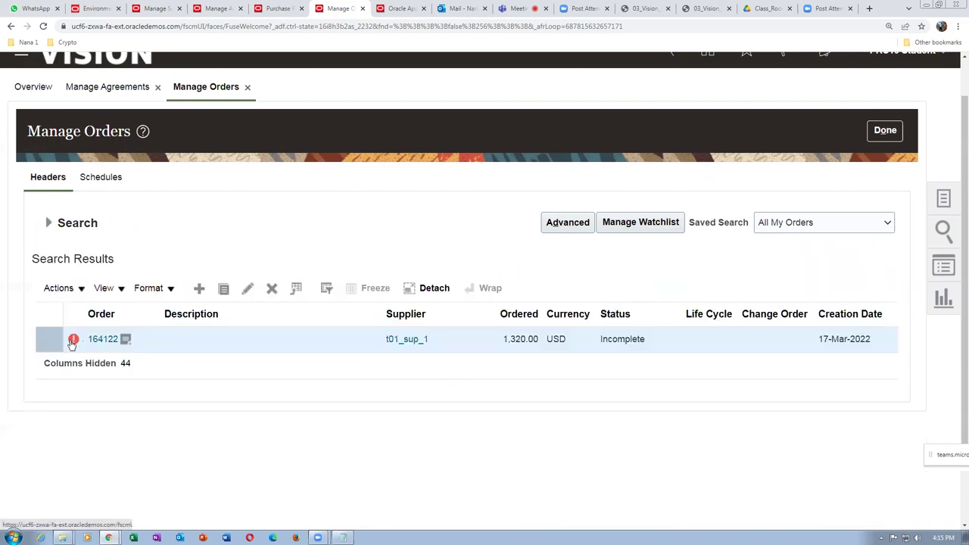
# Review the validation error recorded against the incomplete purchase order, then close the message.
pyautogui.click(72, 340)
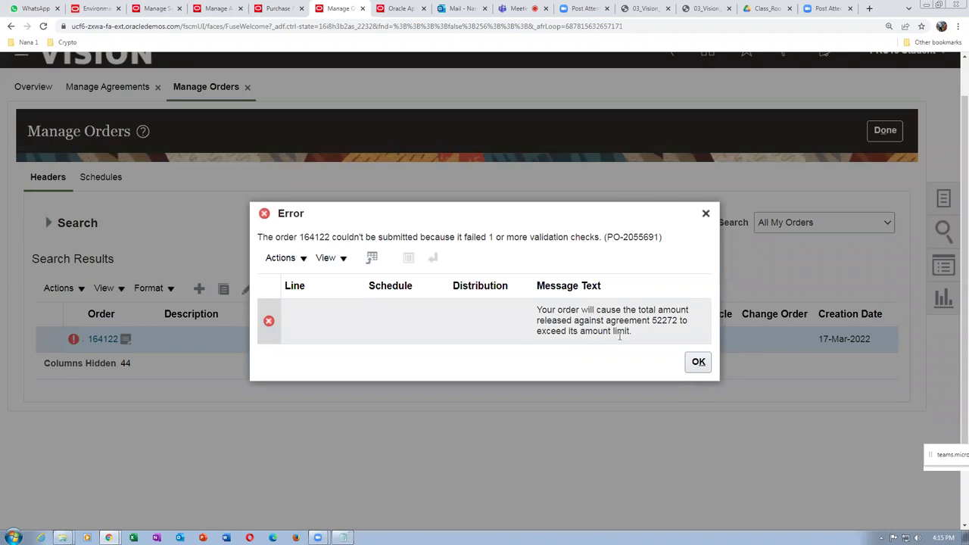
pyautogui.moveTo(583, 331); pyautogui.dragTo(626, 331)
pyautogui.click(698, 362)
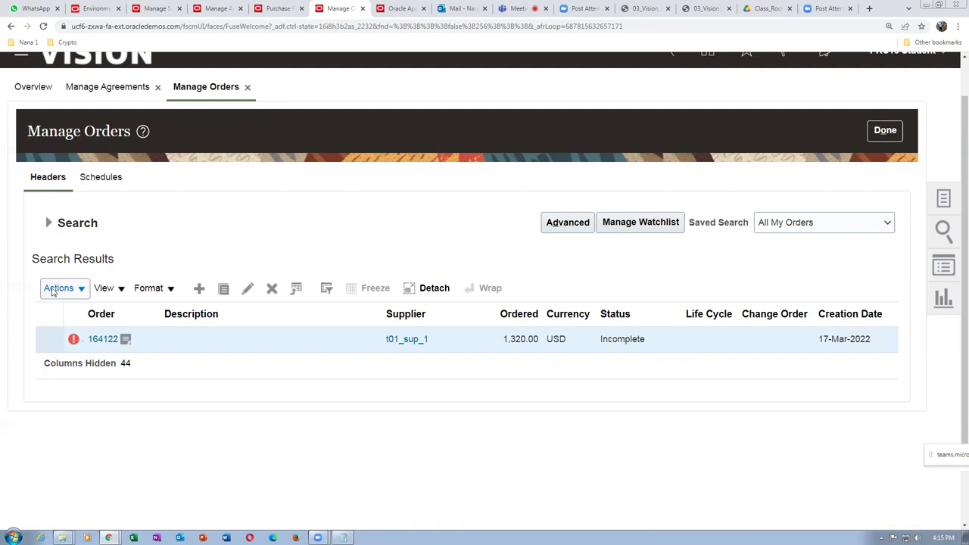
# Edit the second purchase order, validate the document, and dismiss the validation message.
pyautogui.click(53, 291)
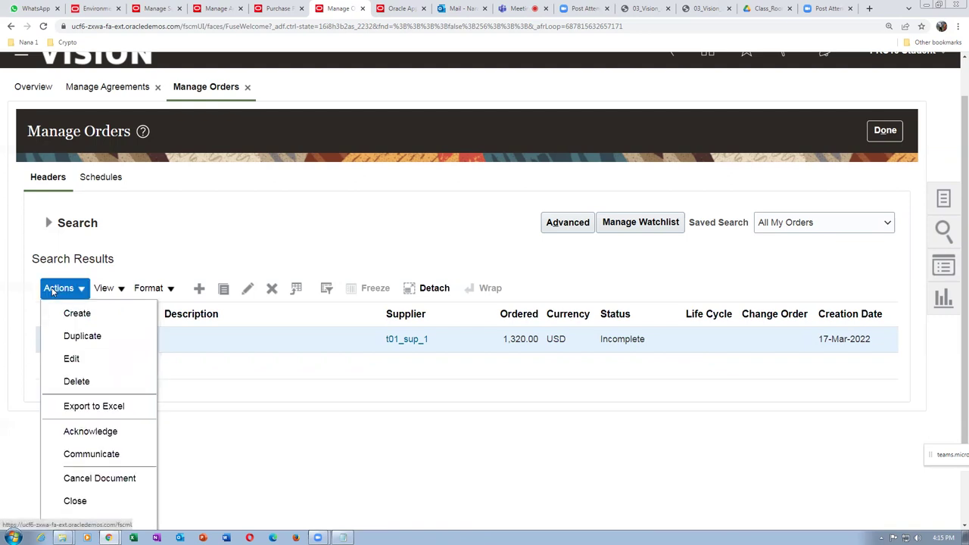
pyautogui.click(72, 358)
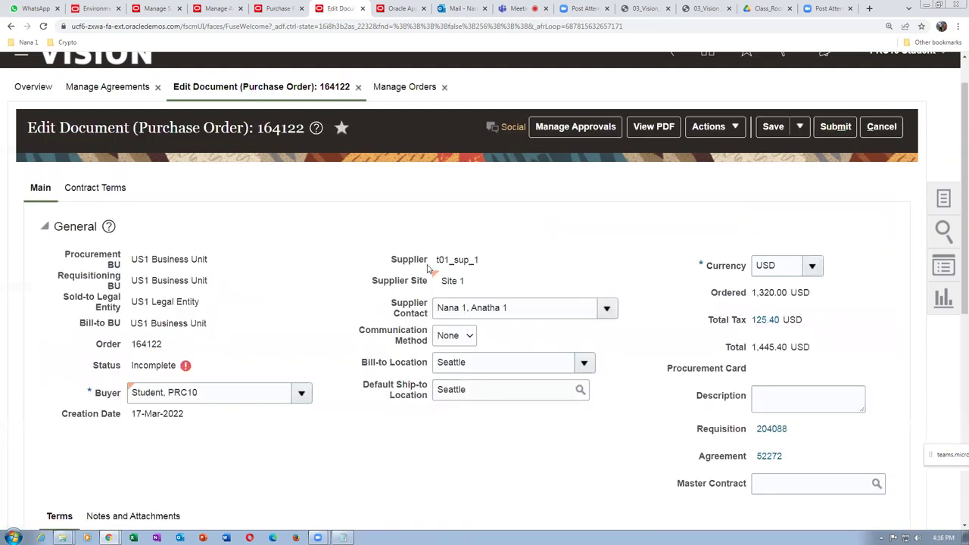
pyautogui.click(712, 126)
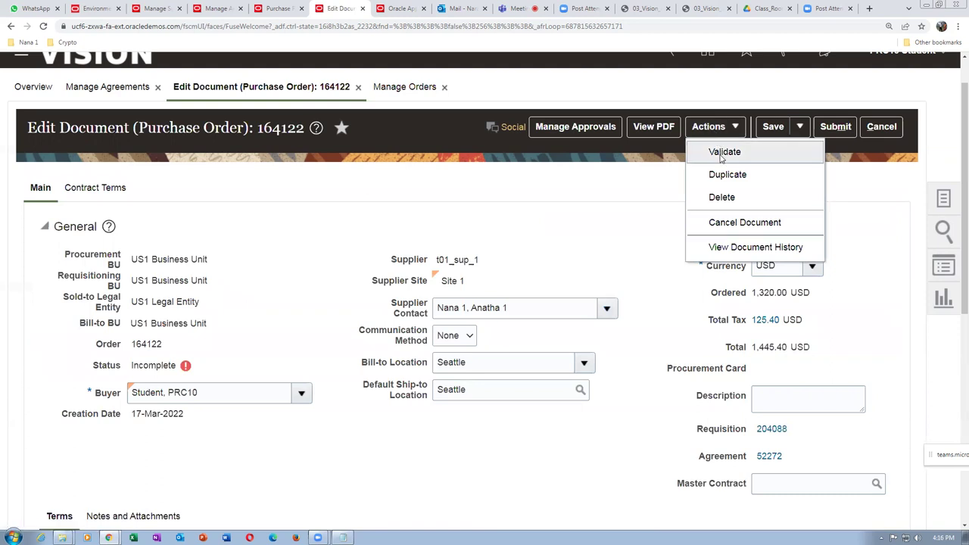
pyautogui.click(723, 152)
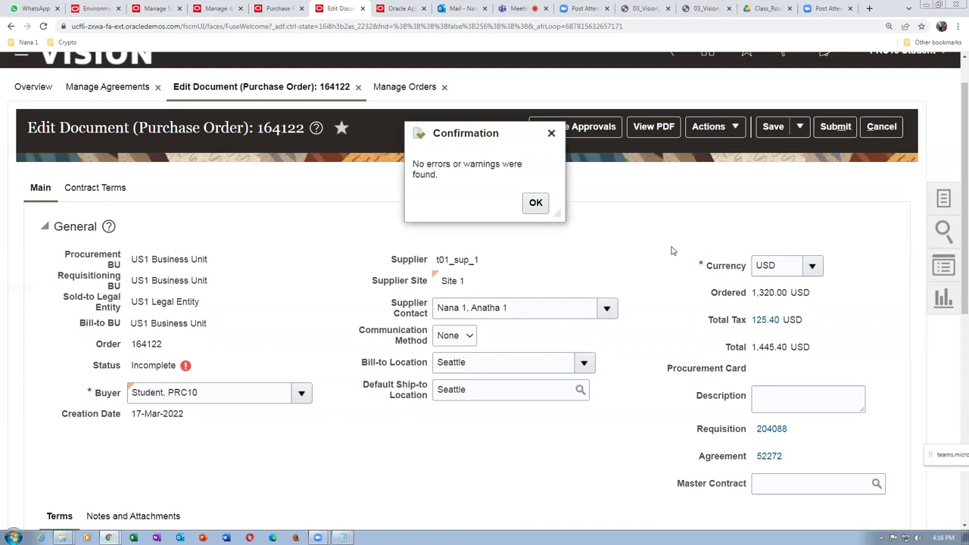
pyautogui.moveTo(430, 166); pyautogui.dragTo(437, 174)
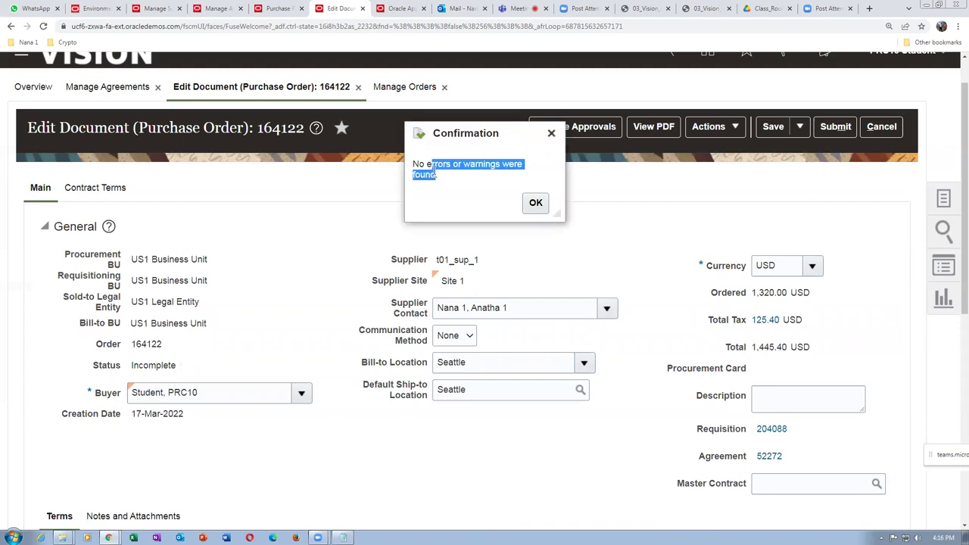
pyautogui.click(535, 206)
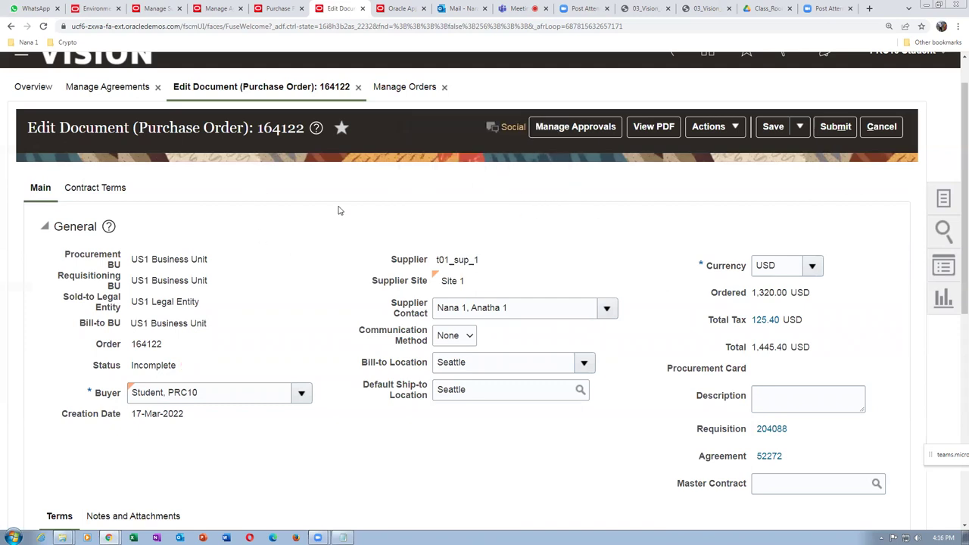
# Submit the second purchase order for approval, dismiss the confirmation, and finish with Manage Orders.
pyautogui.click(834, 127)
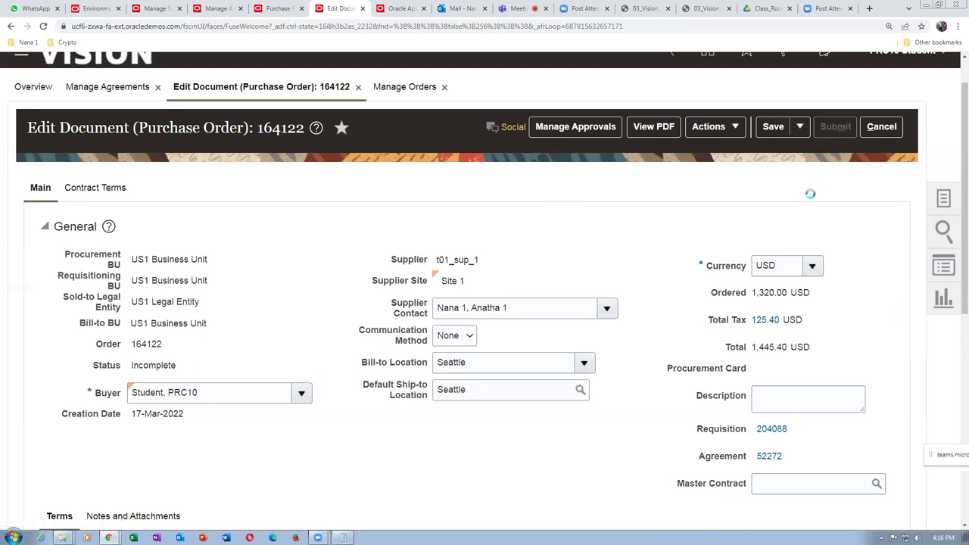
pyautogui.scroll(-1, 748, 423)
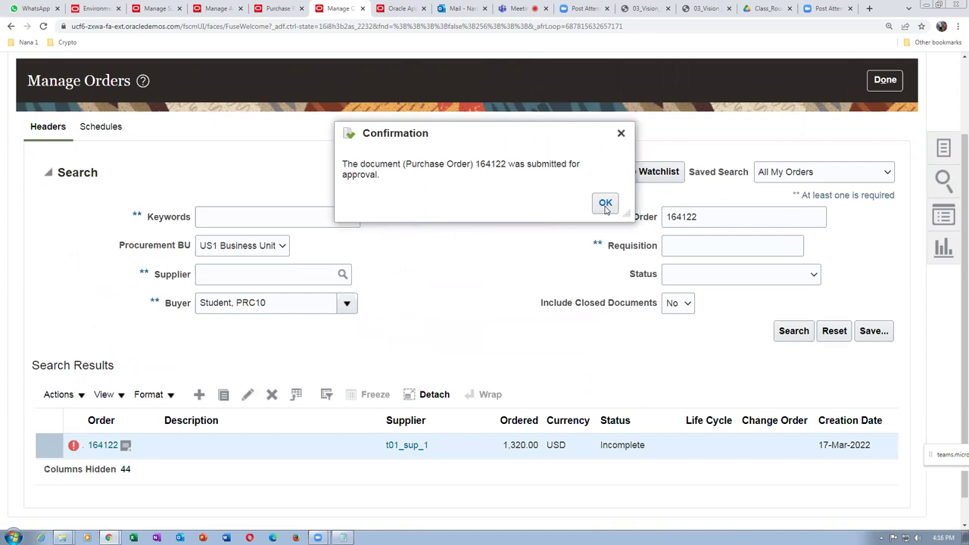
pyautogui.click(605, 202)
pyautogui.click(885, 182)
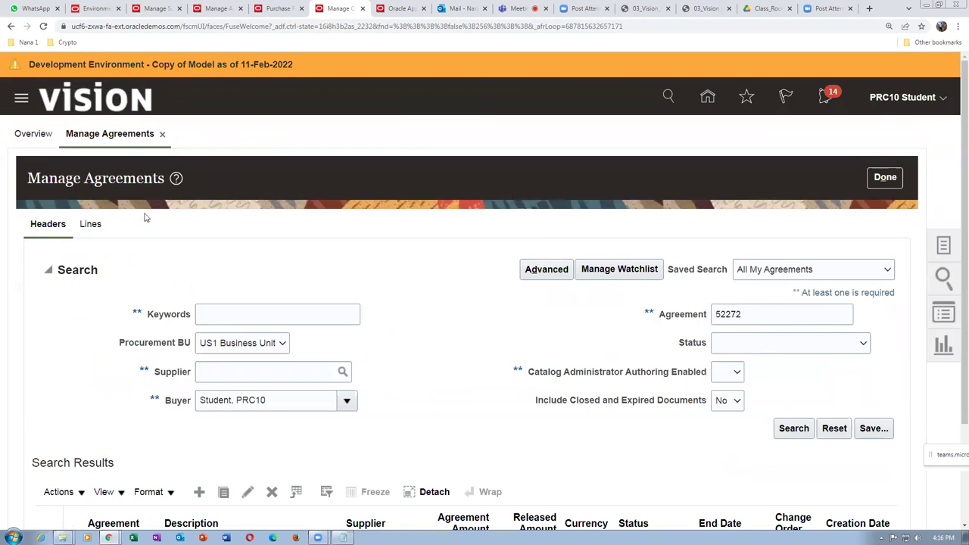
pyautogui.click(943, 247)
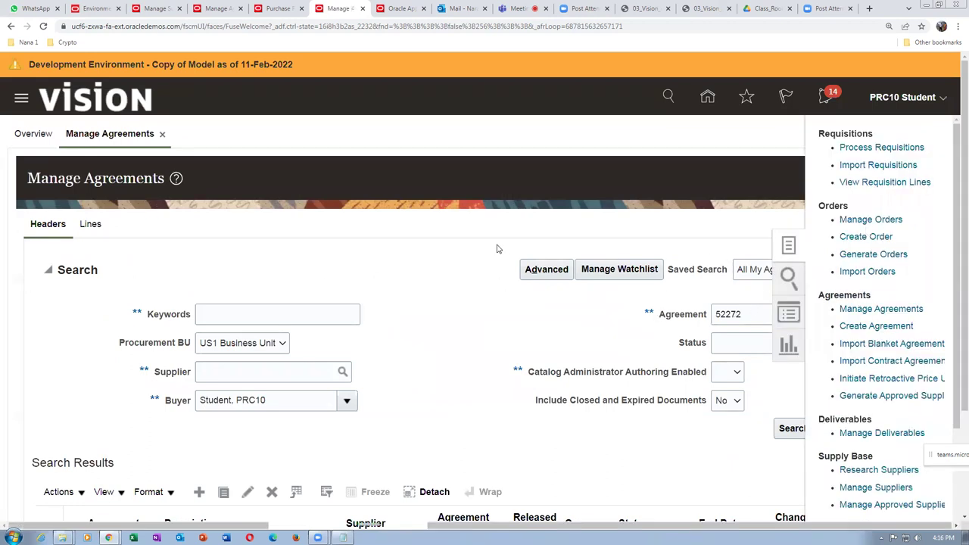
pyautogui.click(445, 278)
pyautogui.scroll(-3, 447, 281)
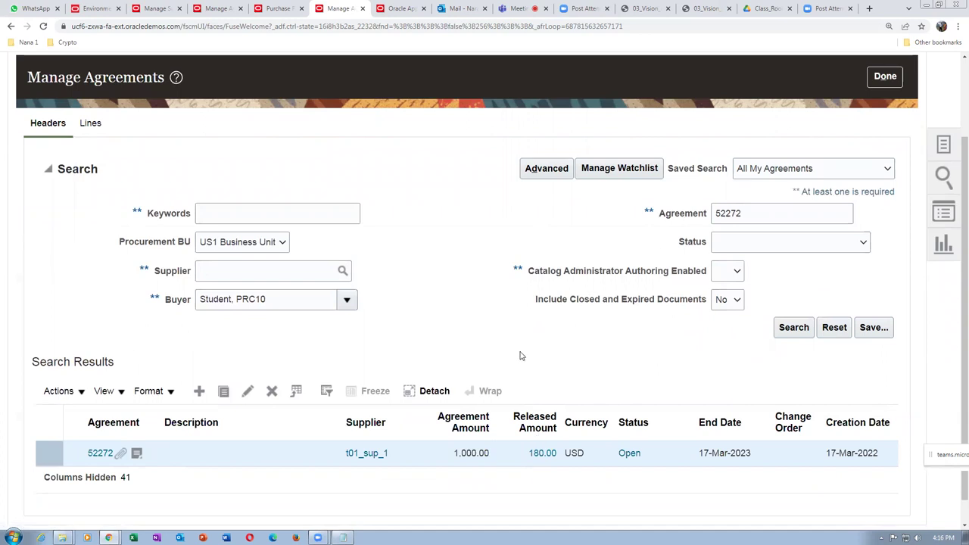
pyautogui.scroll(3, 700, 308)
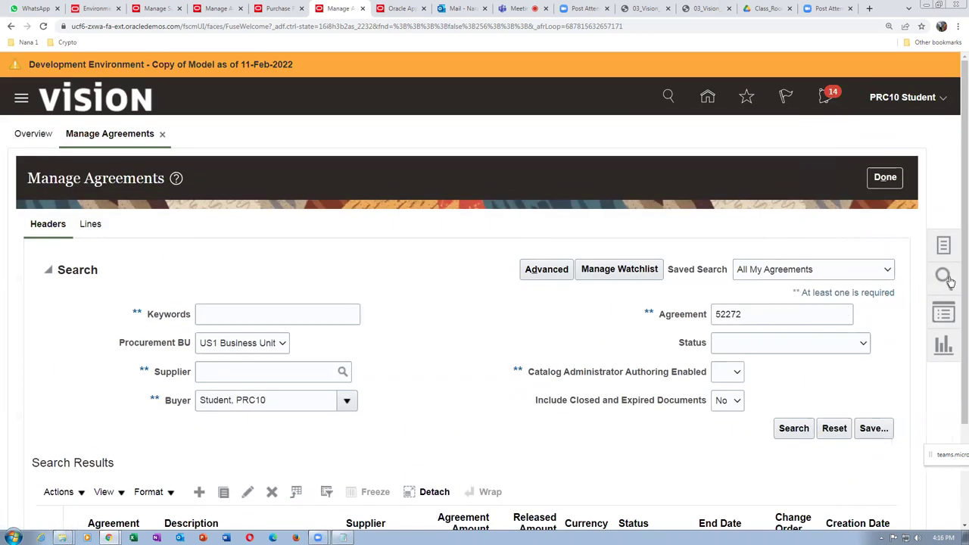
# Reopen Manage Orders and search for the second purchase order by its number to check its status.
pyautogui.click(943, 248)
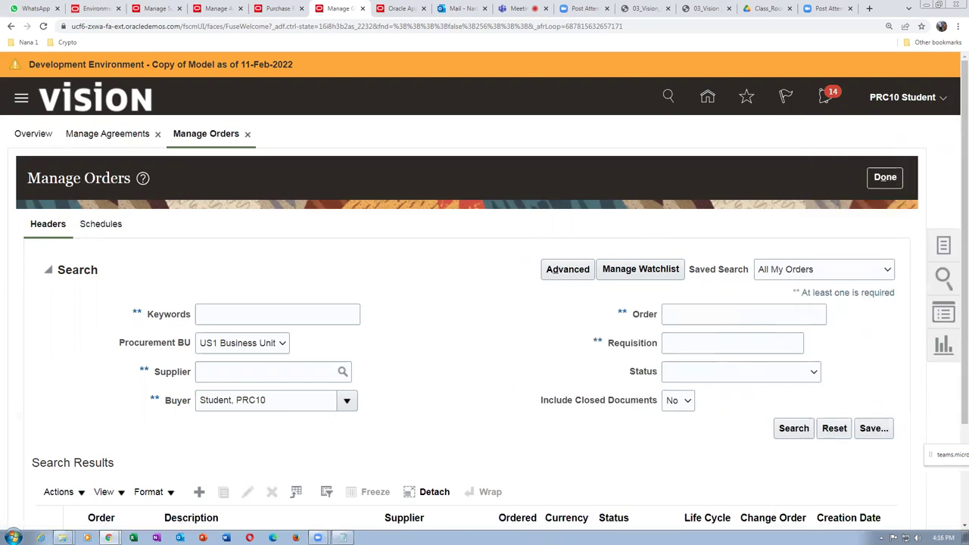
pyautogui.hotkey('alt', 'Tab')
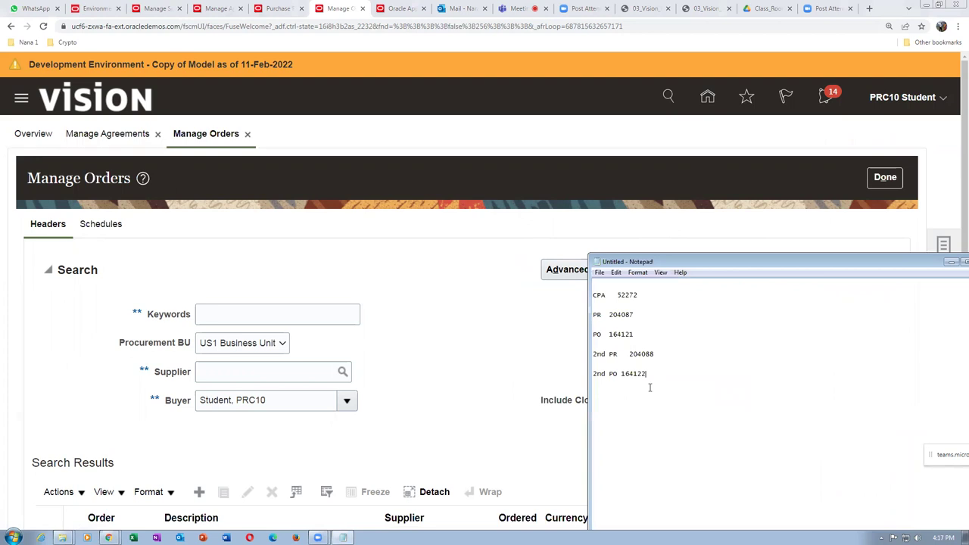
pyautogui.click(505, 343)
pyautogui.click(698, 317)
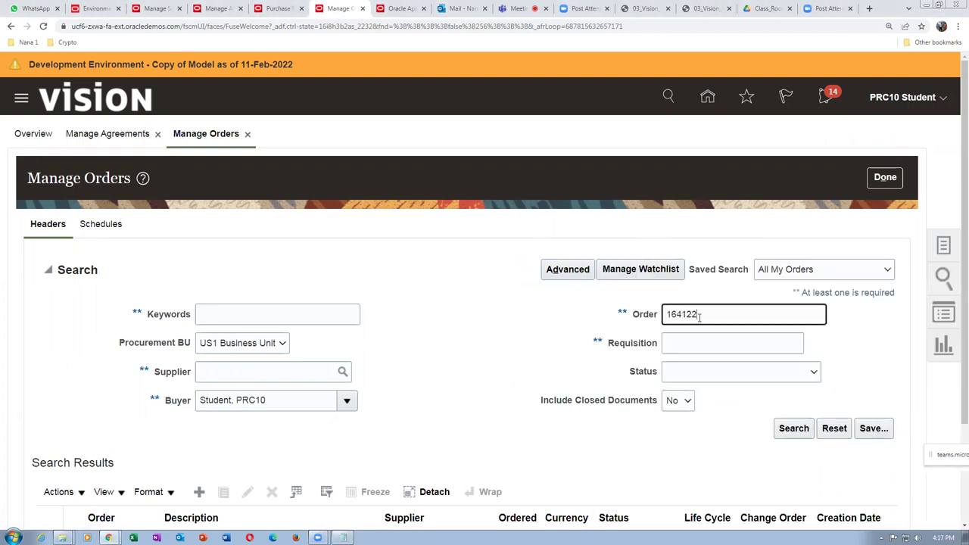
pyautogui.click(791, 428)
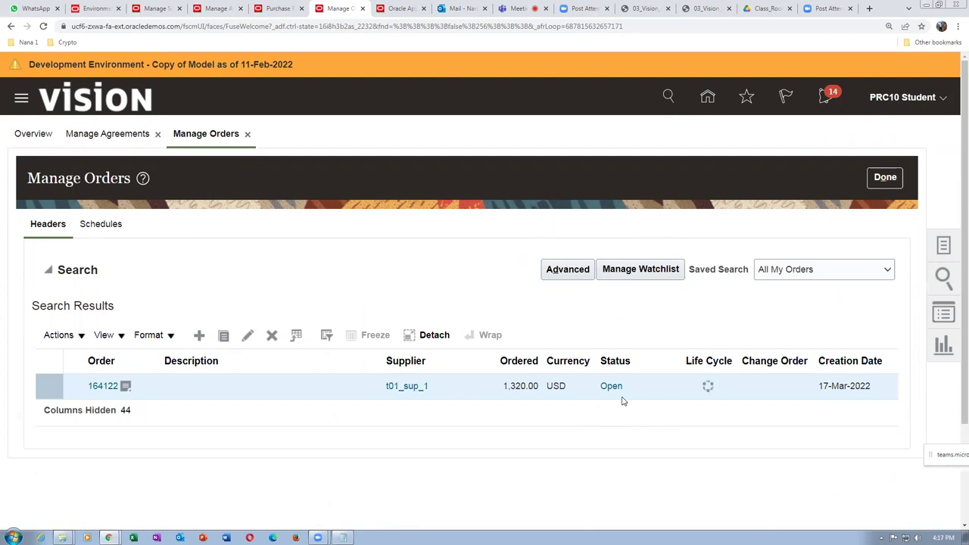
# Return to Manage Agreements, rerun the search for agreement 52272, and open its released amount to list the related order schedules.
pyautogui.click(885, 178)
pyautogui.click(114, 134)
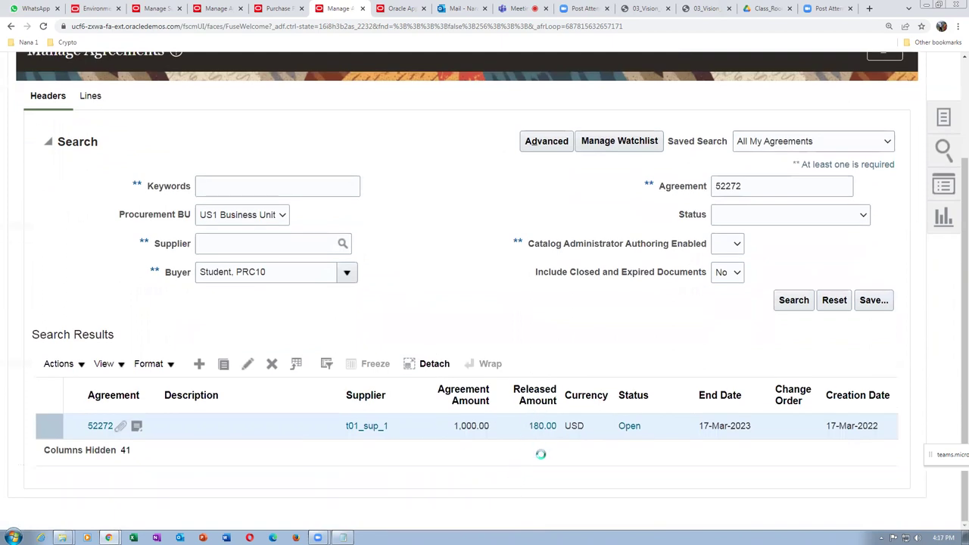
pyautogui.scroll(-2, 547, 416)
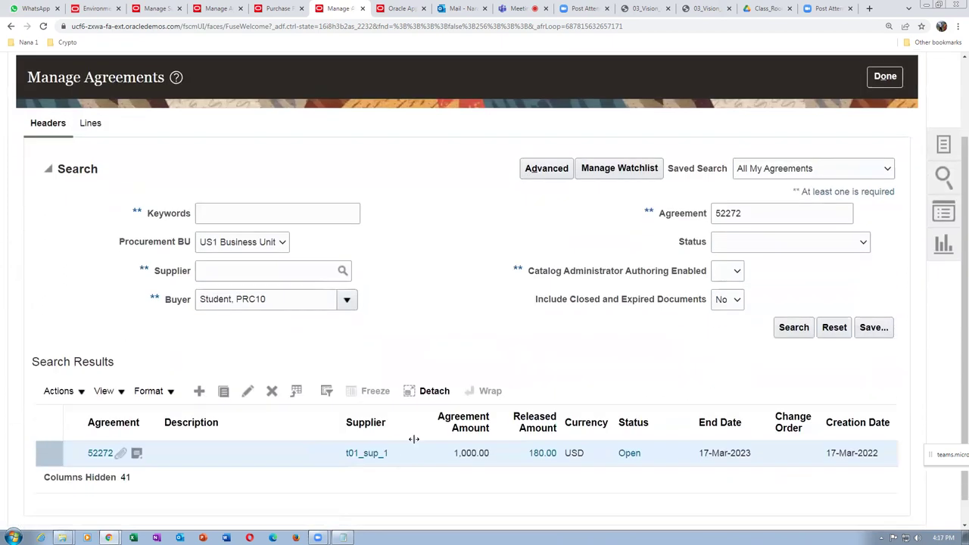
pyautogui.click(793, 328)
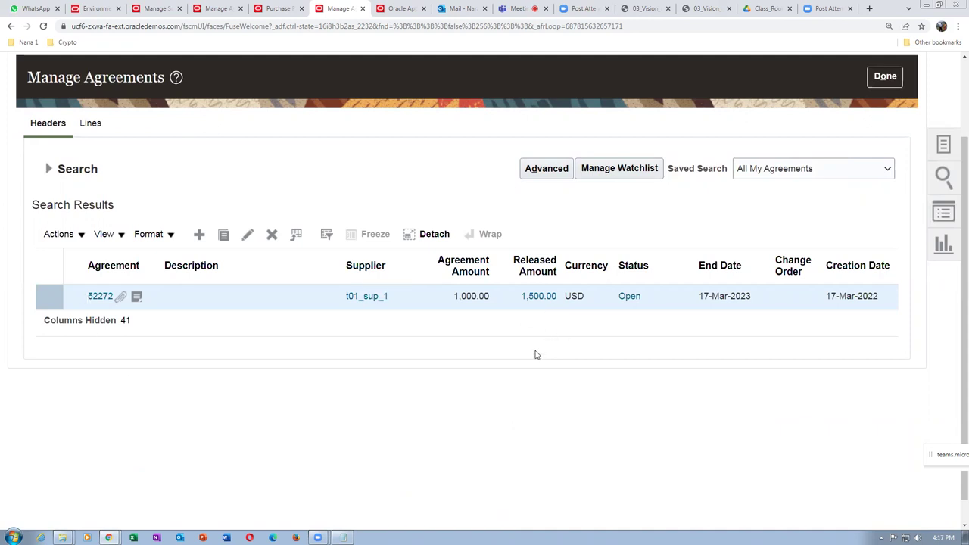
pyautogui.click(542, 297)
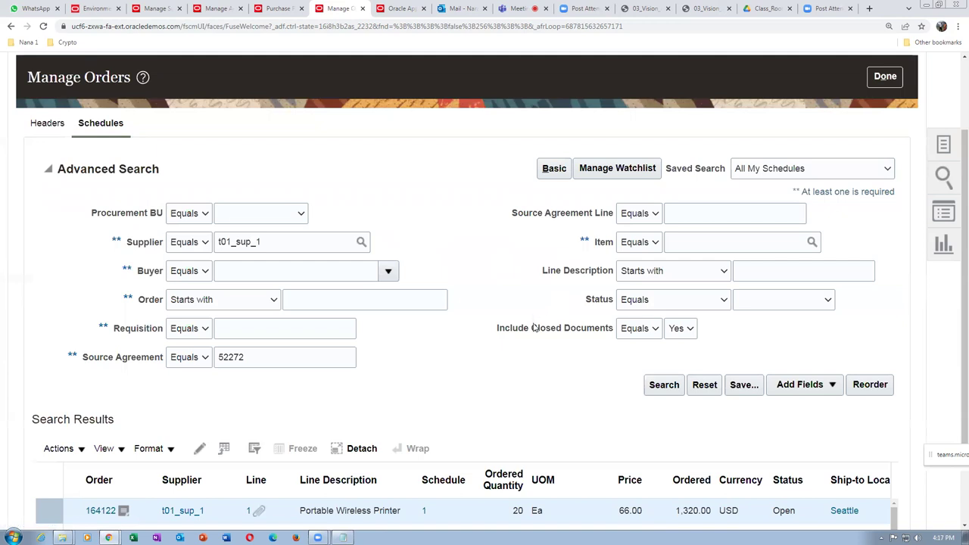
pyautogui.scroll(-1, 534, 329)
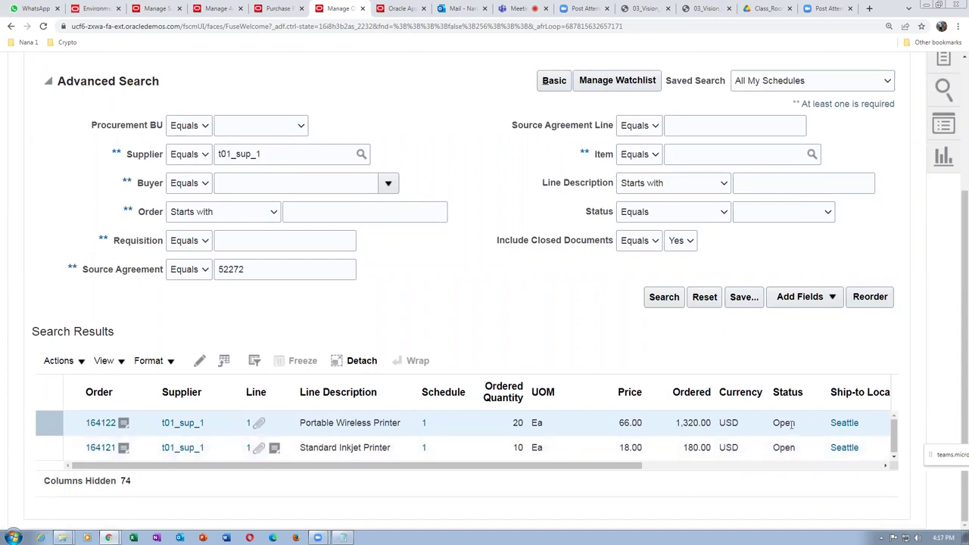
# Read the header notes to supplier and receiver on the Standard Inkjet Printer order, then close them.
pyautogui.click(121, 451)
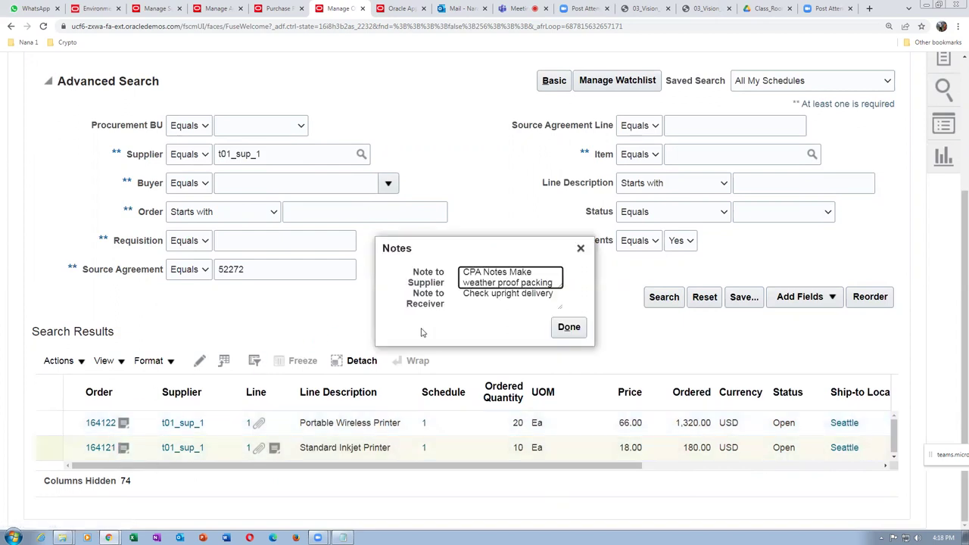
pyautogui.moveTo(486, 274); pyautogui.dragTo(497, 295)
pyautogui.click(569, 327)
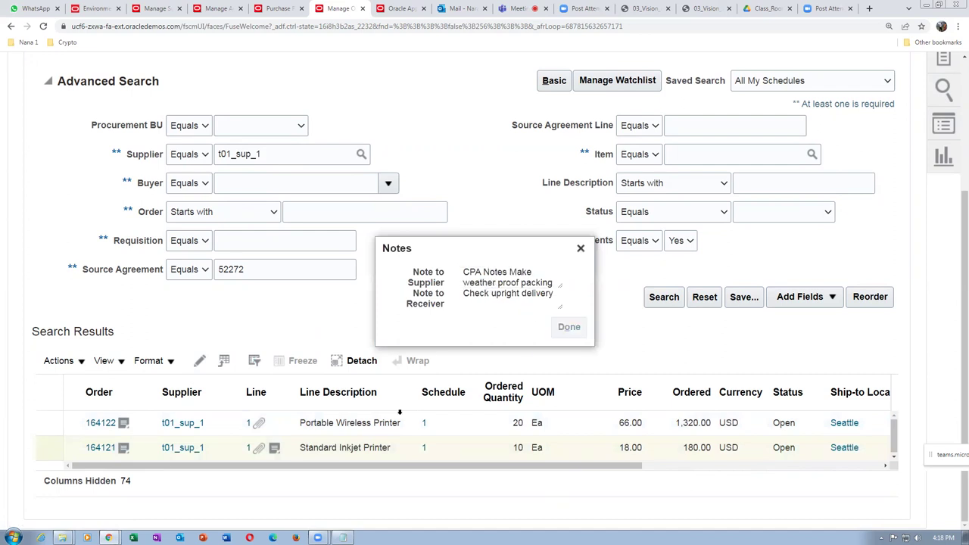
pyautogui.click(105, 452)
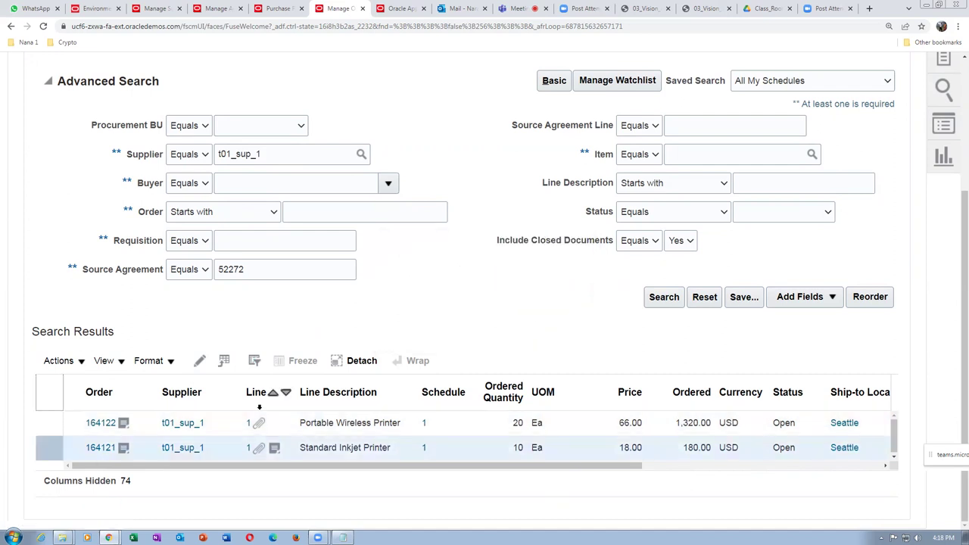
pyautogui.click(123, 449)
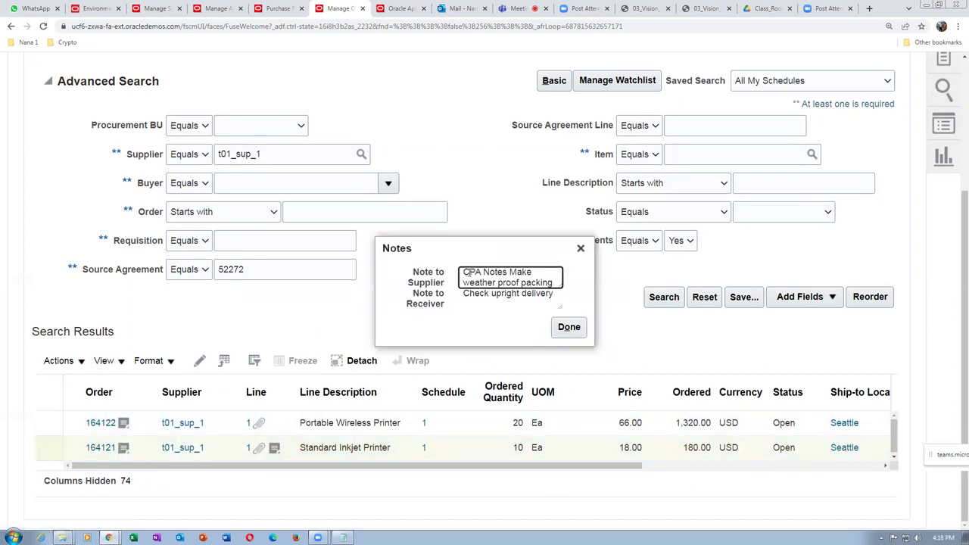
pyautogui.moveTo(466, 273); pyautogui.dragTo(481, 281)
pyautogui.click(482, 293)
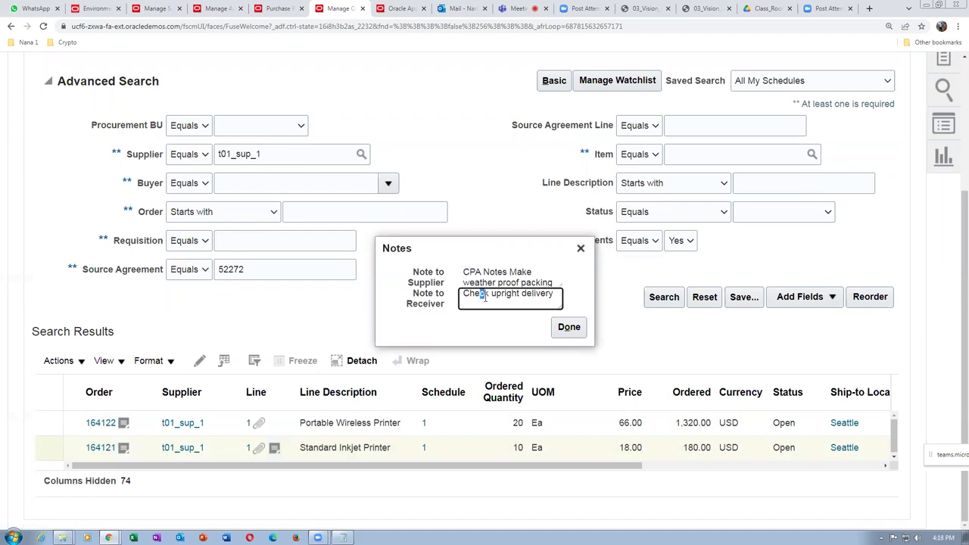
pyautogui.click(568, 327)
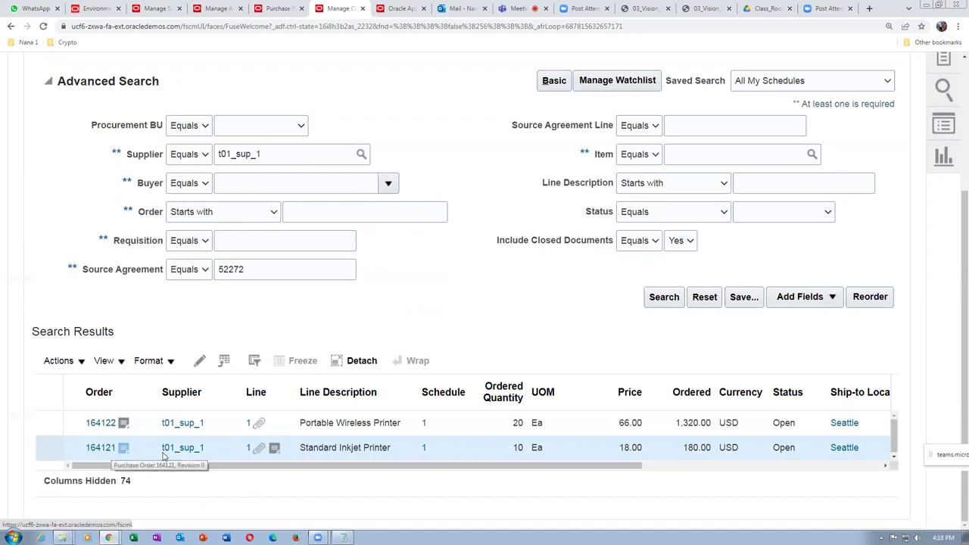
# Review the line note to supplier and the line attachments of the Standard Inkjet Printer order, then inspect the remaining schedule columns.
pyautogui.click(274, 450)
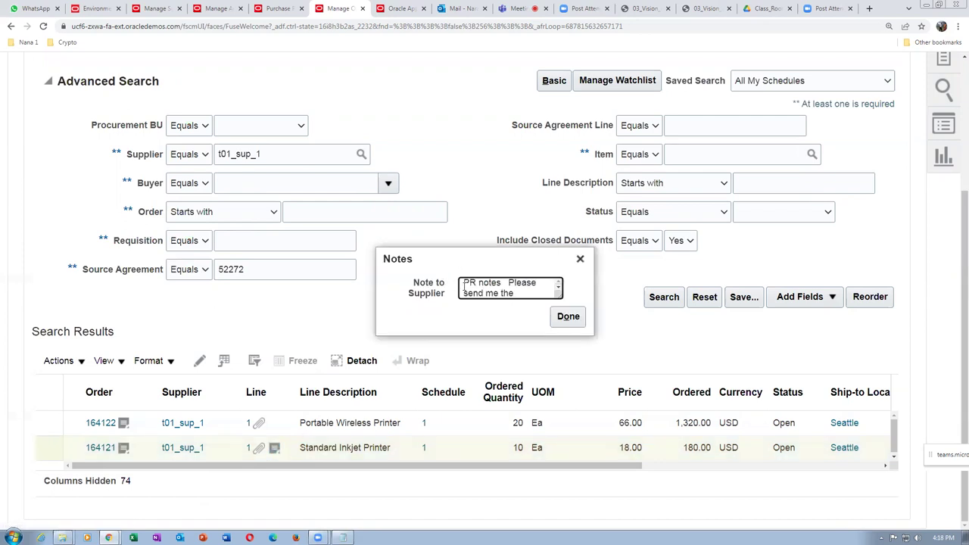
pyautogui.moveTo(459, 283); pyautogui.dragTo(544, 293)
pyautogui.click(558, 317)
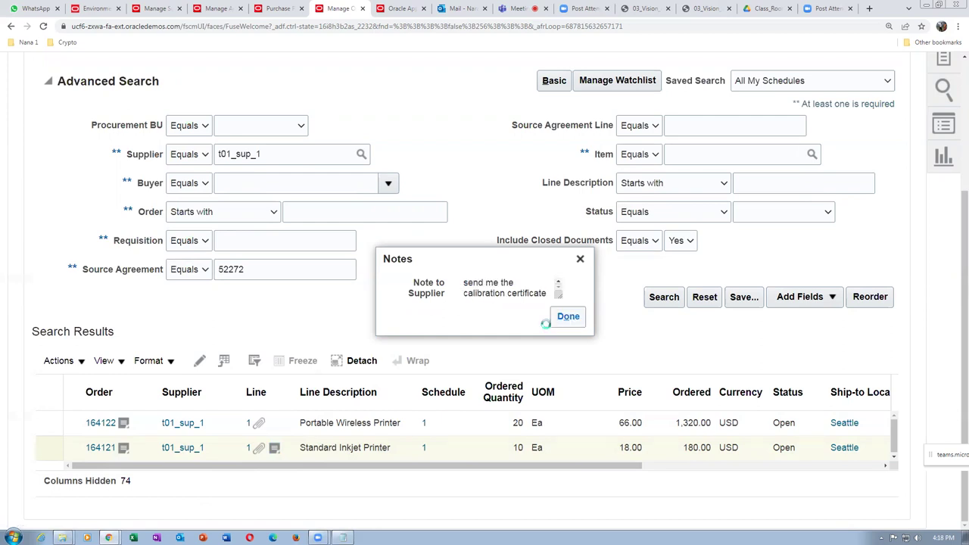
pyautogui.click(259, 450)
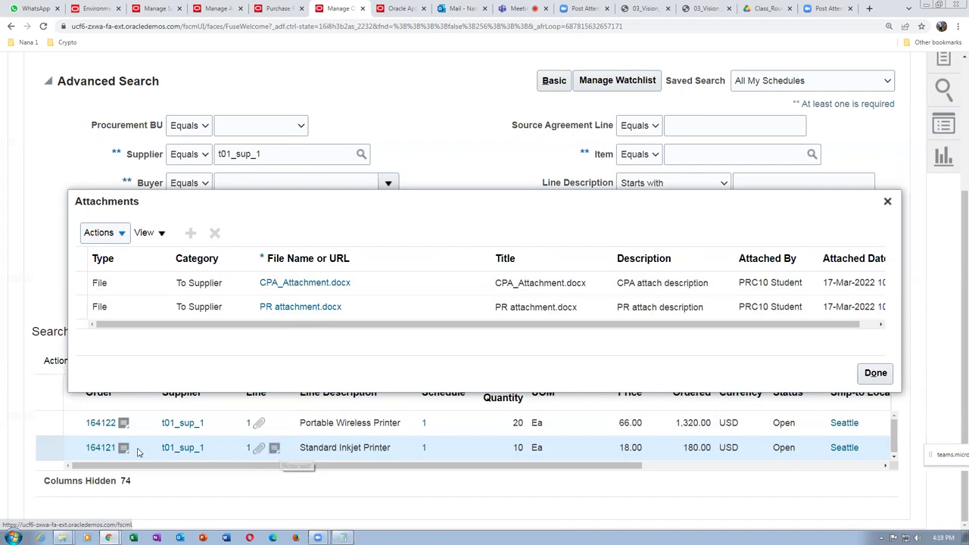
pyautogui.click(876, 372)
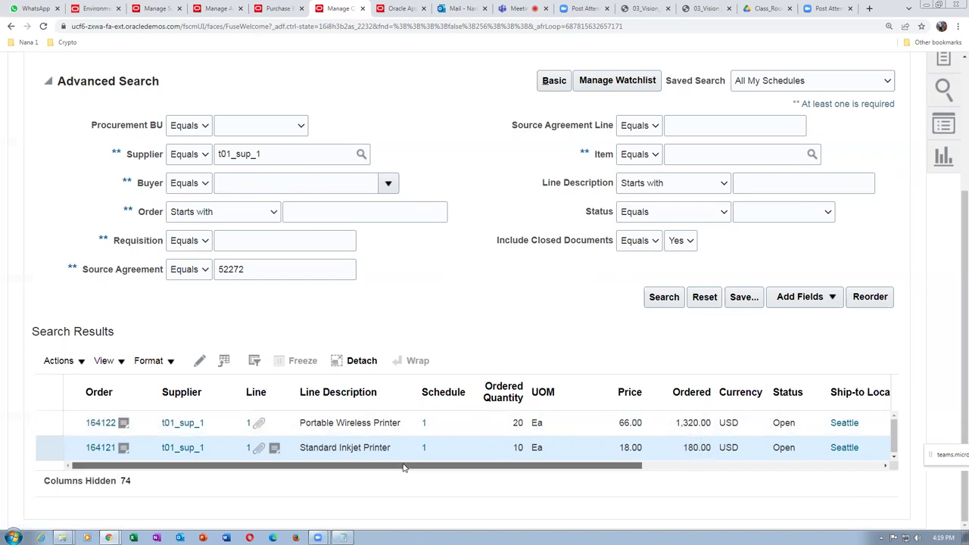
pyautogui.moveTo(404, 467); pyautogui.dragTo(722, 471)
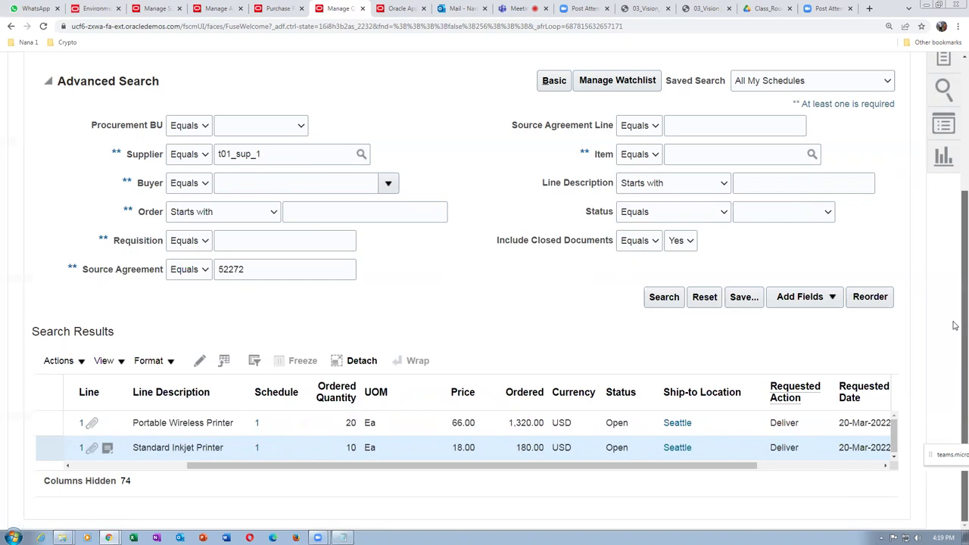
# Switch to the Portable Wireless Printer requisition and open its line life cycle to check the order, shipment, receipt and invoice details.
pyautogui.scroll(3, 955, 330)
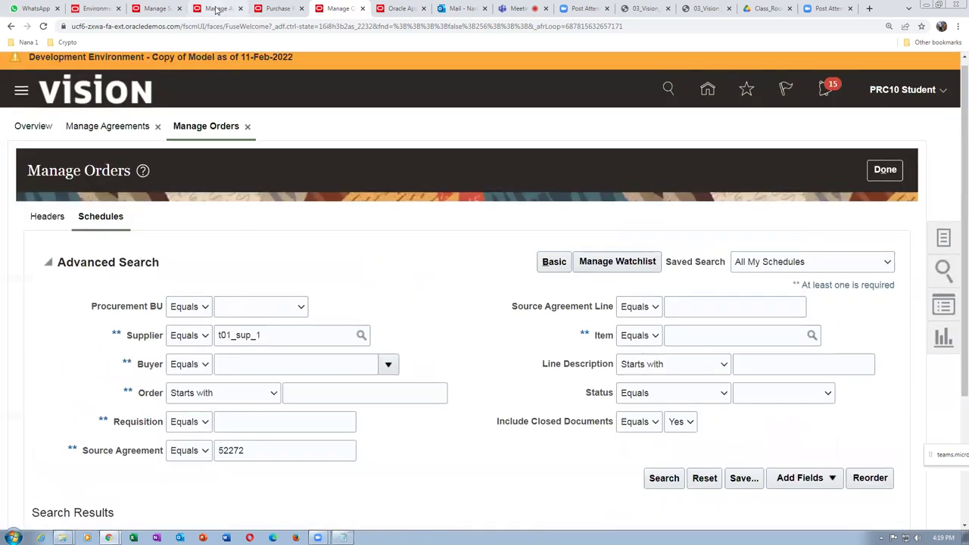
pyautogui.click(278, 6)
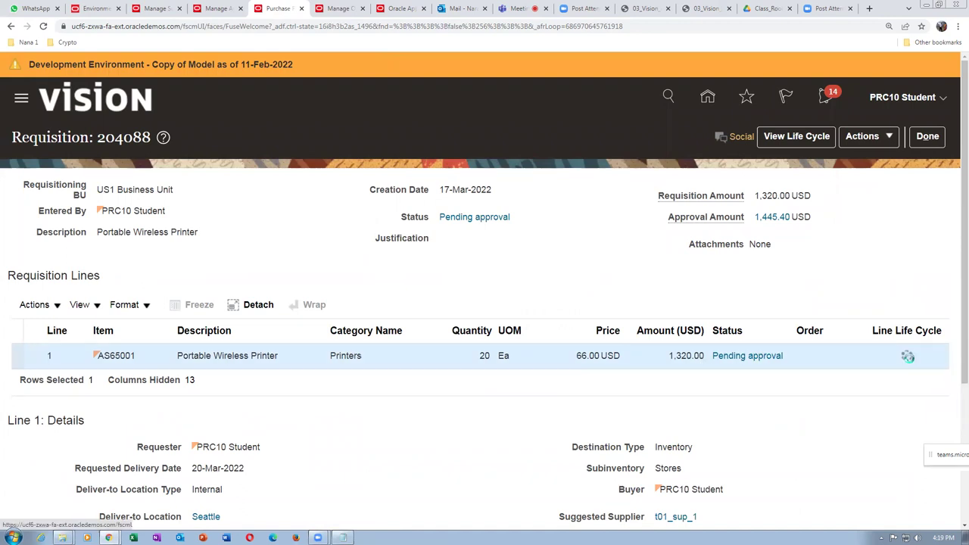
pyautogui.click(908, 356)
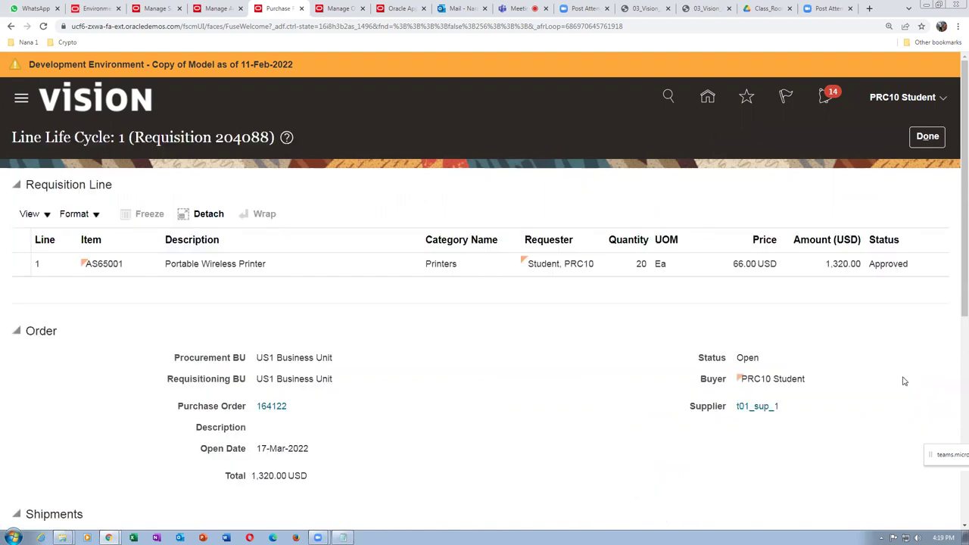
pyautogui.scroll(-1, 415, 393)
pyautogui.scroll(-1, 415, 393)
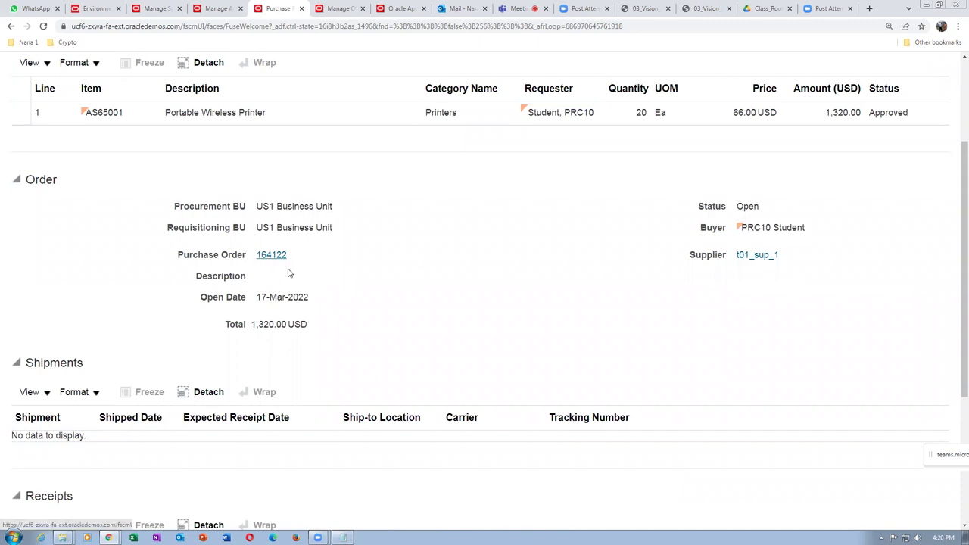
pyautogui.scroll(-1, 320, 262)
pyautogui.scroll(-3, 319, 261)
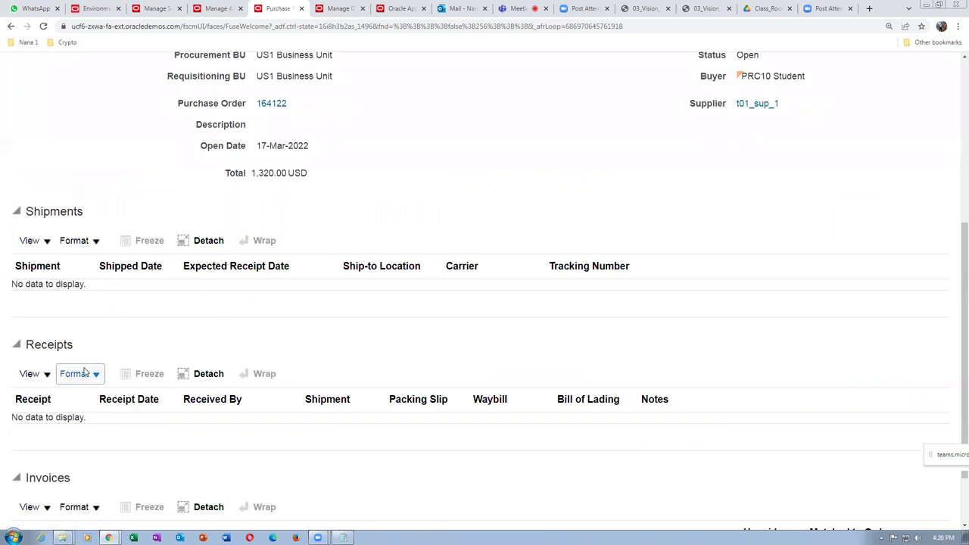
pyautogui.scroll(-2, 109, 418)
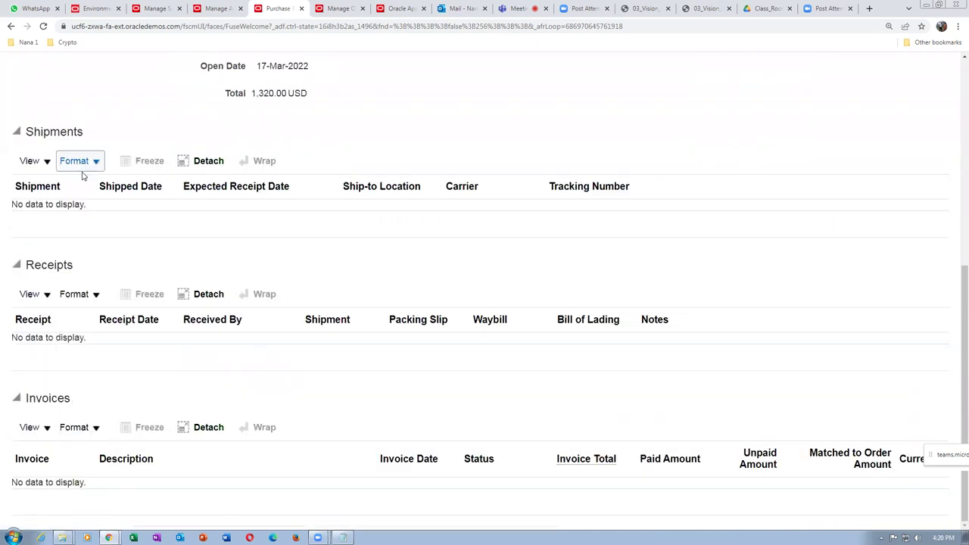
pyautogui.scroll(6, 530, 299)
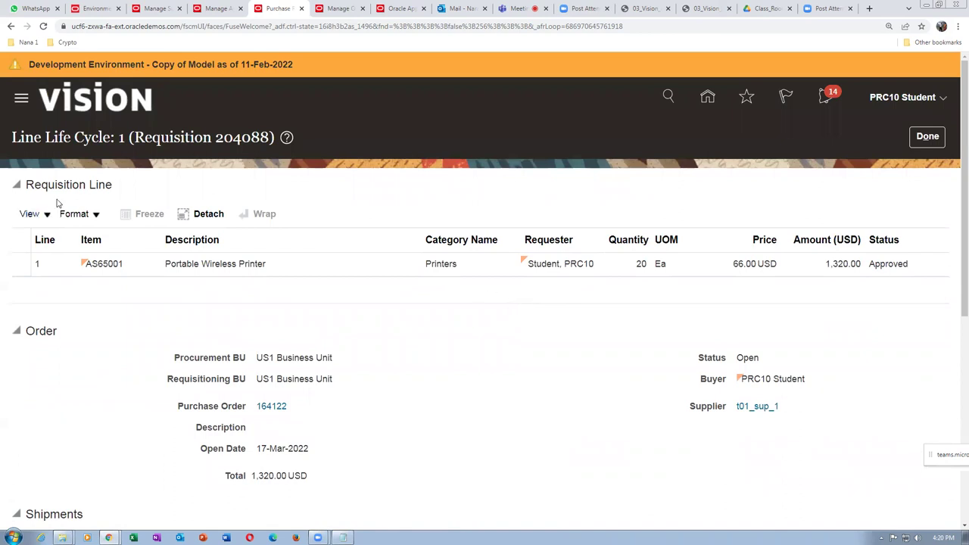
# Go through the life cycle stages from requisition line to invoices once more, then close the life cycle.
pyautogui.moveTo(43, 184); pyautogui.dragTo(97, 185)
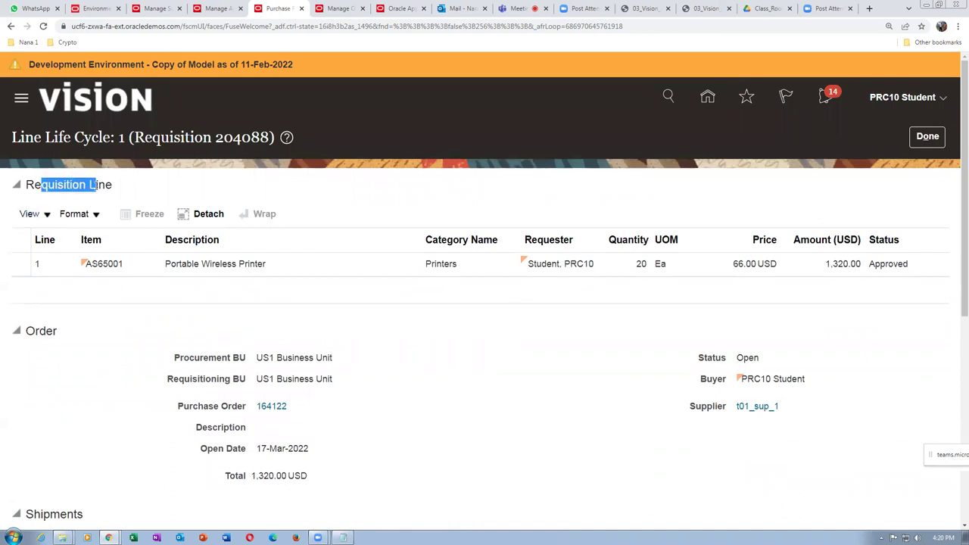
pyautogui.scroll(-1, 55, 278)
pyautogui.moveTo(39, 281); pyautogui.dragTo(45, 282)
pyautogui.scroll(-2, 76, 364)
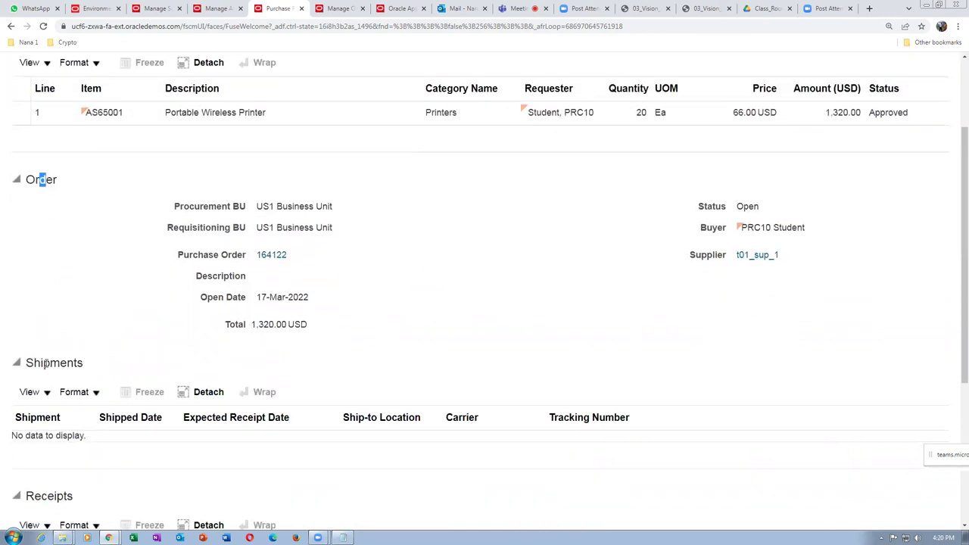
pyautogui.moveTo(45, 364); pyautogui.dragTo(66, 364)
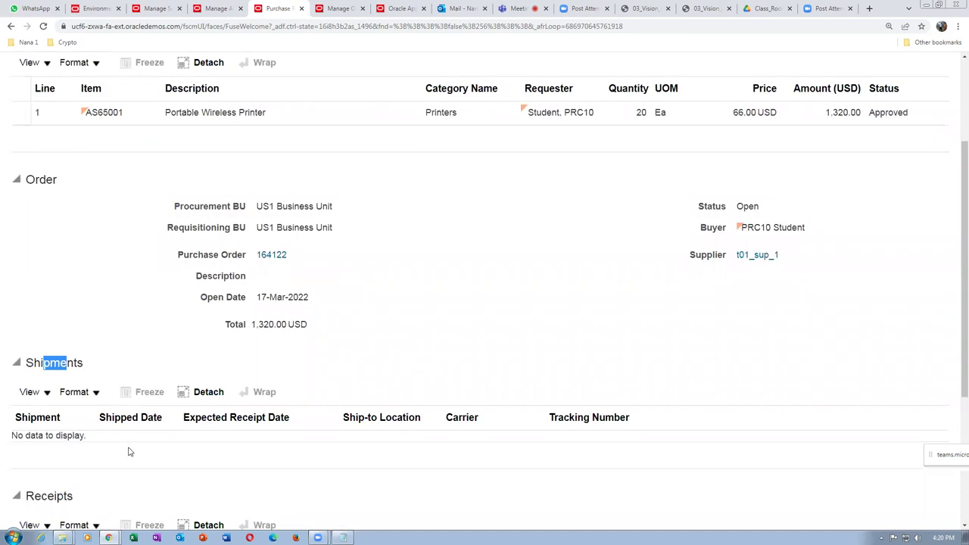
pyautogui.scroll(-2, 125, 449)
pyautogui.scroll(-2, 121, 445)
pyautogui.moveTo(34, 294); pyautogui.dragTo(53, 294)
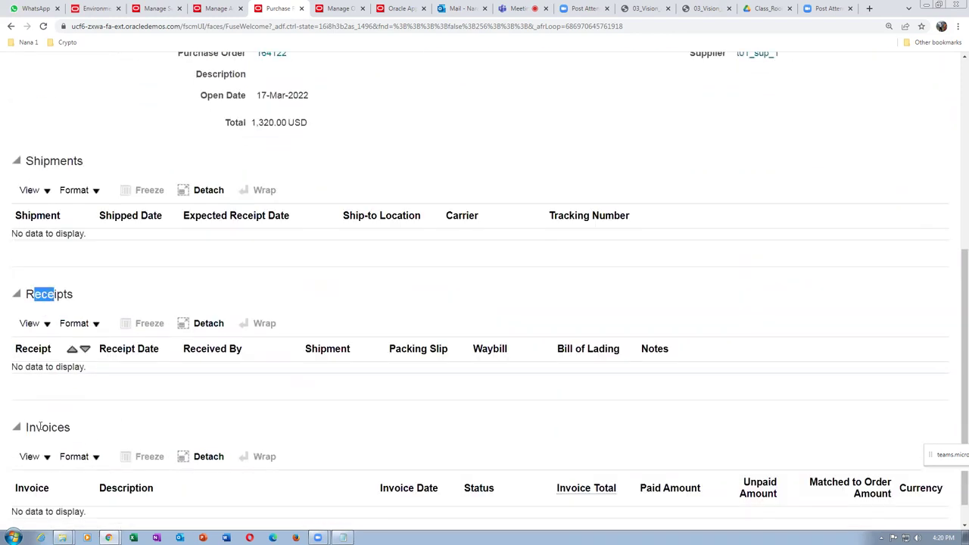
pyautogui.moveTo(41, 427); pyautogui.dragTo(58, 427)
pyautogui.scroll(-1, 99, 465)
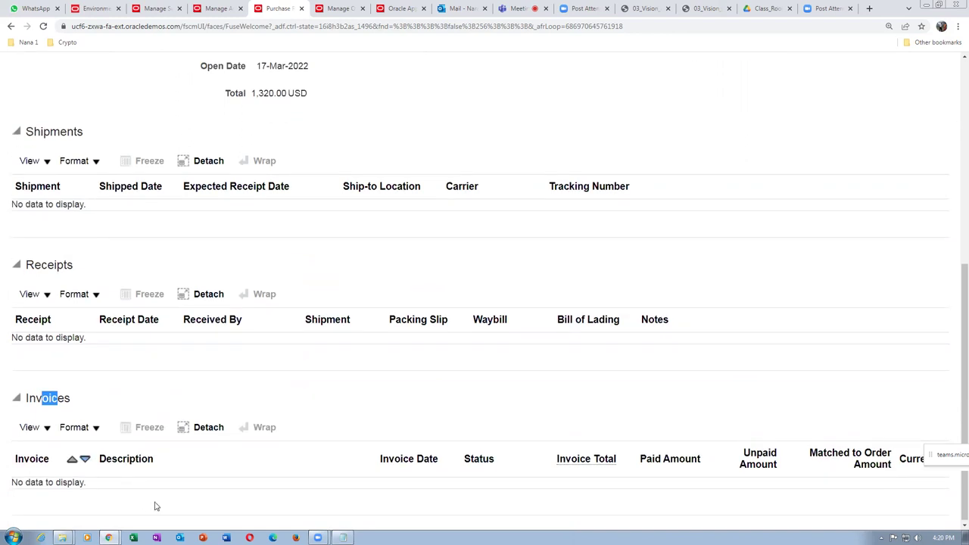
pyautogui.scroll(2, 278, 381)
pyautogui.scroll(2, 280, 383)
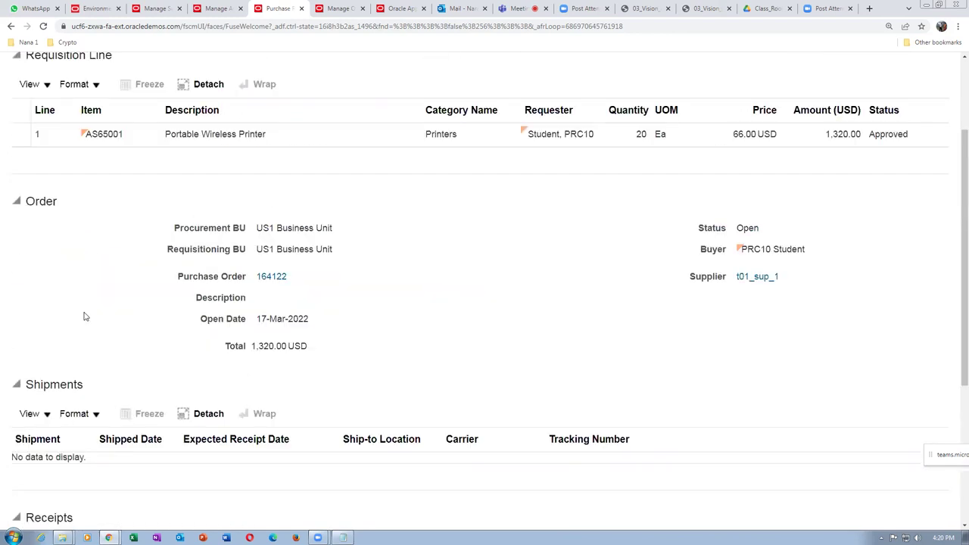
pyautogui.scroll(2, 99, 314)
pyautogui.click(930, 137)
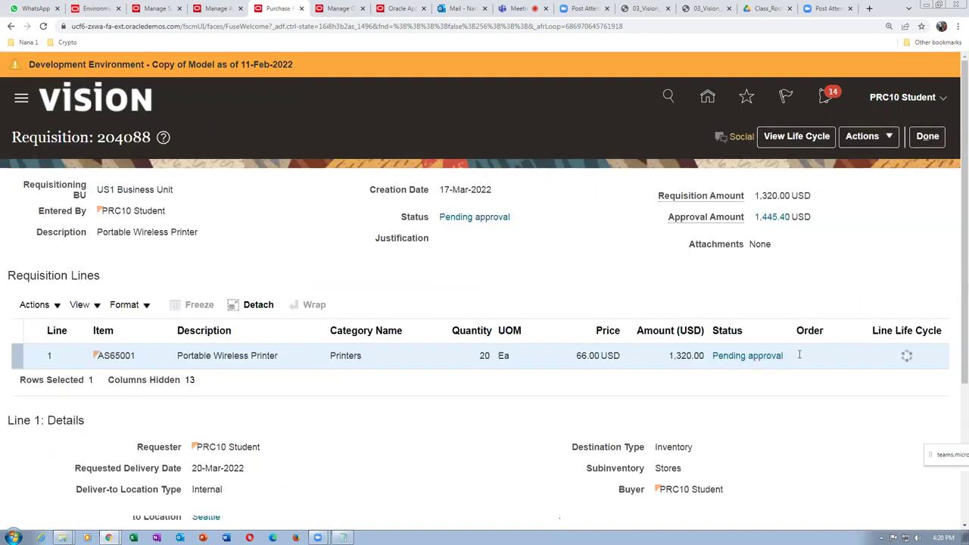
# Leave the Portable Wireless Printer requisition and open the Standard Inkjet Printer requisition to check its line quantity and details.
pyautogui.click(930, 139)
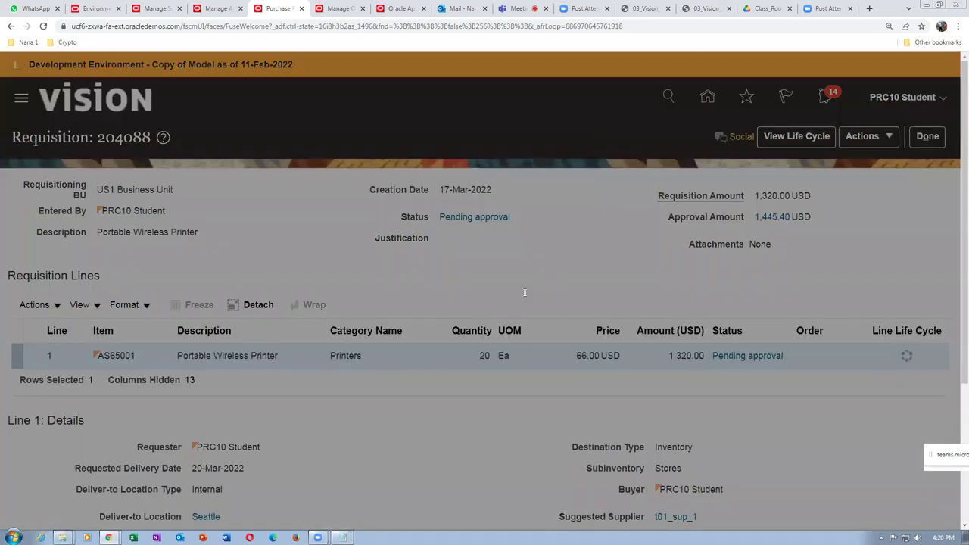
pyautogui.click(674, 314)
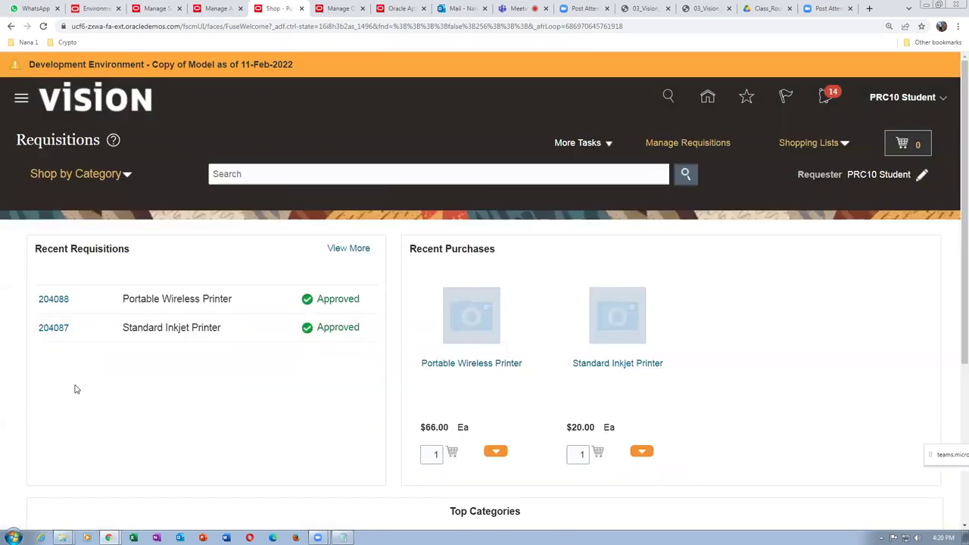
pyautogui.click(61, 329)
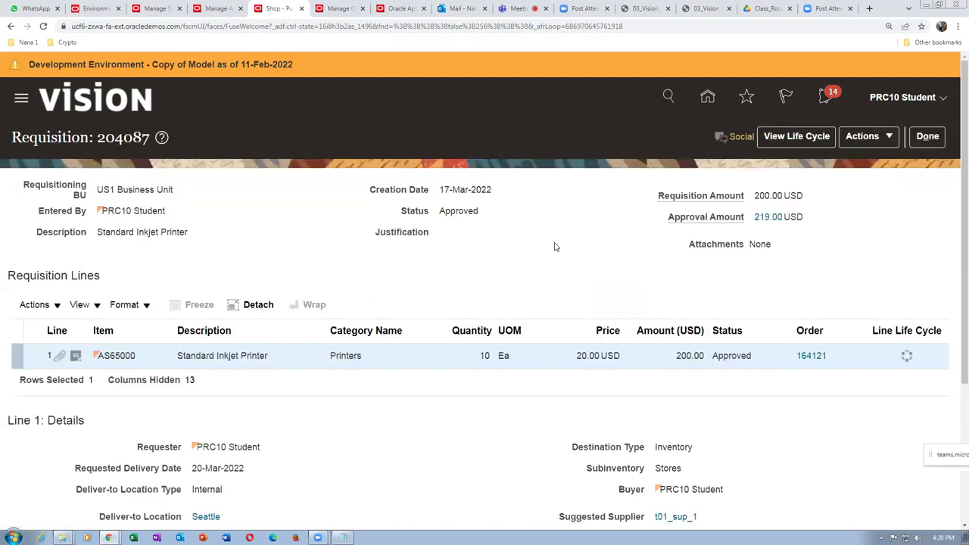
pyautogui.scroll(-1, 555, 246)
pyautogui.scroll(-1, 556, 247)
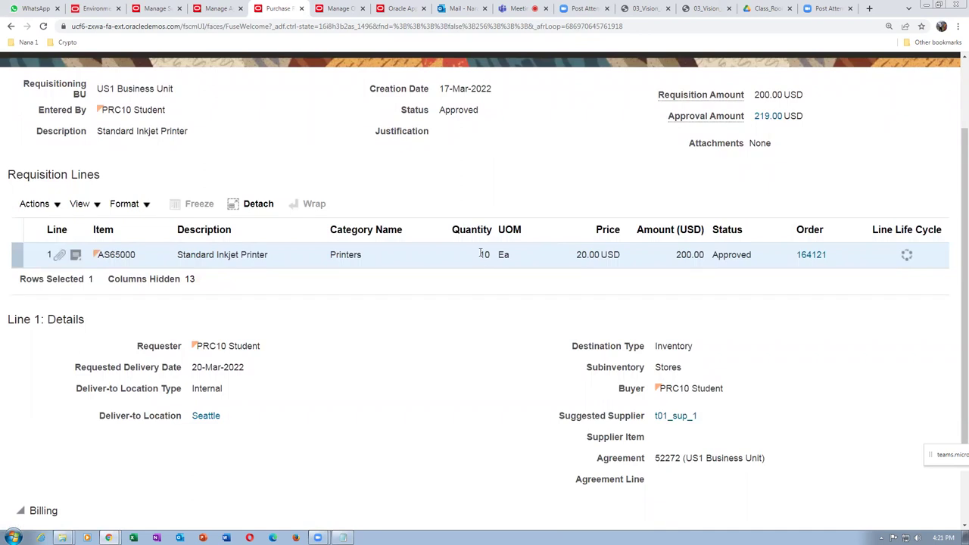
pyautogui.moveTo(482, 255); pyautogui.dragTo(486, 255)
pyautogui.click(499, 351)
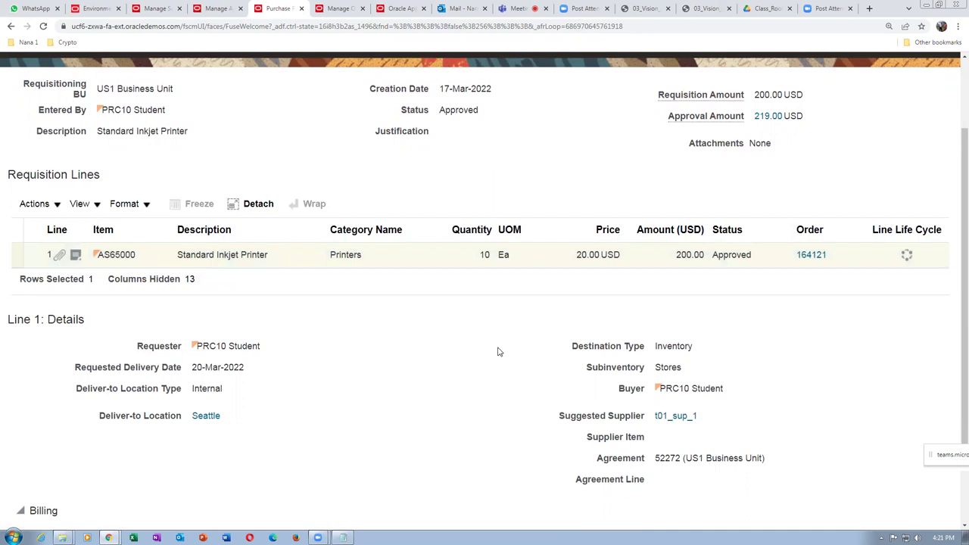
pyautogui.scroll(2, 498, 350)
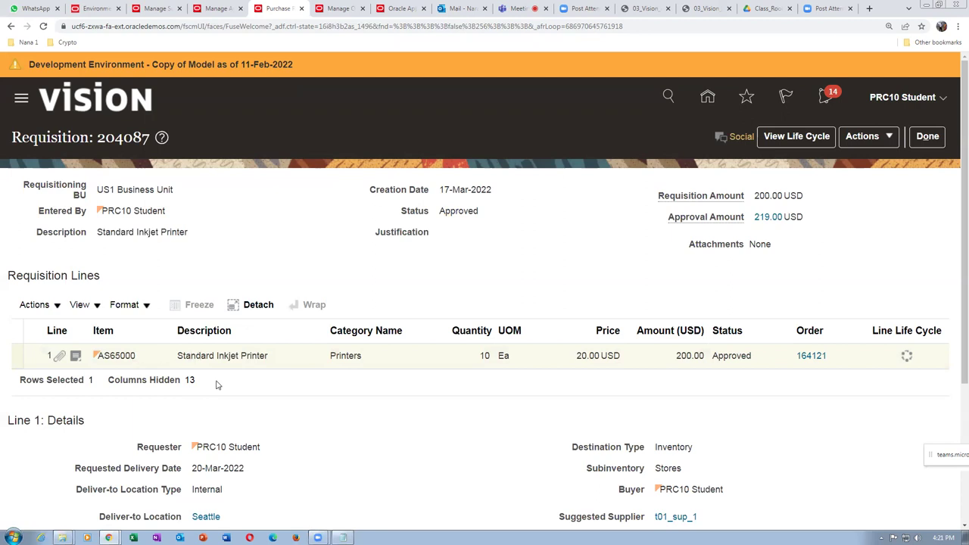
pyautogui.click(877, 140)
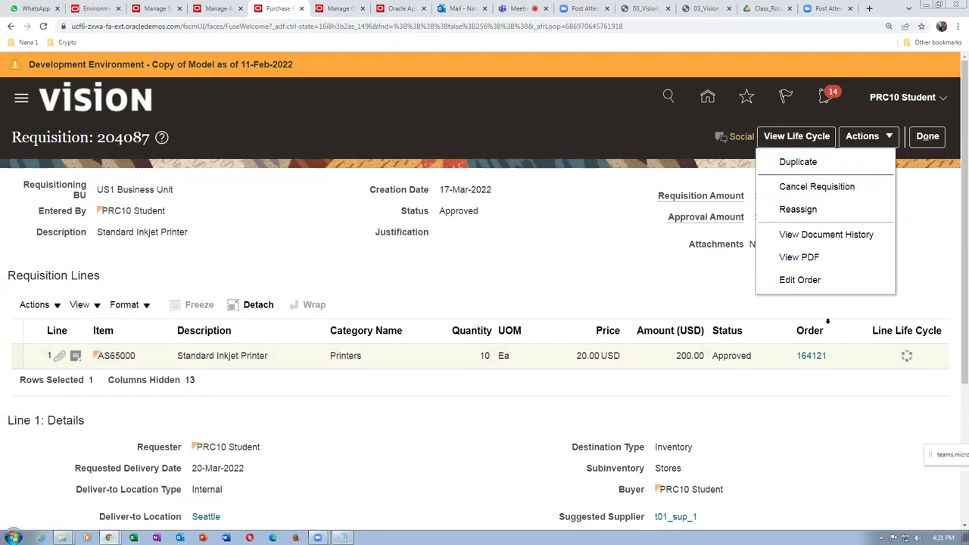
pyautogui.click(817, 187)
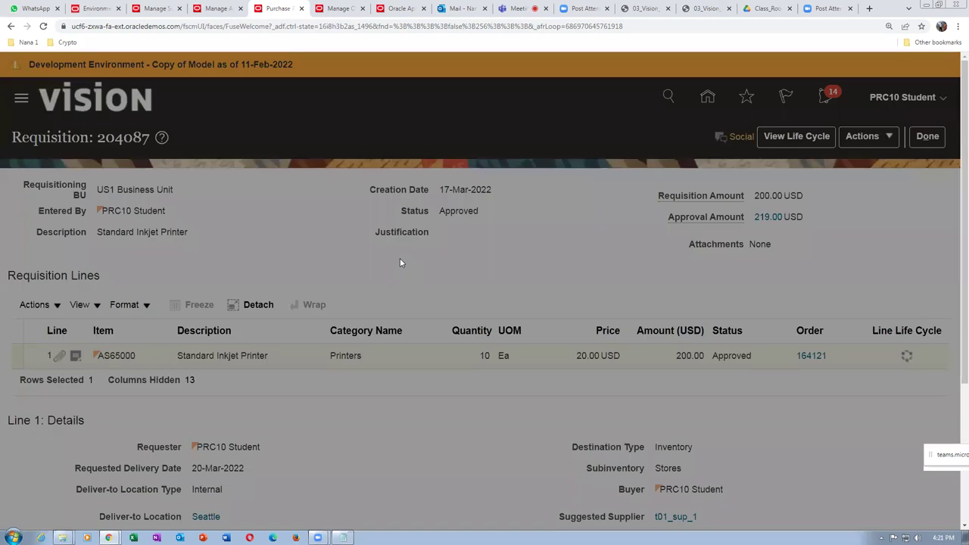
pyautogui.write('I do not want')
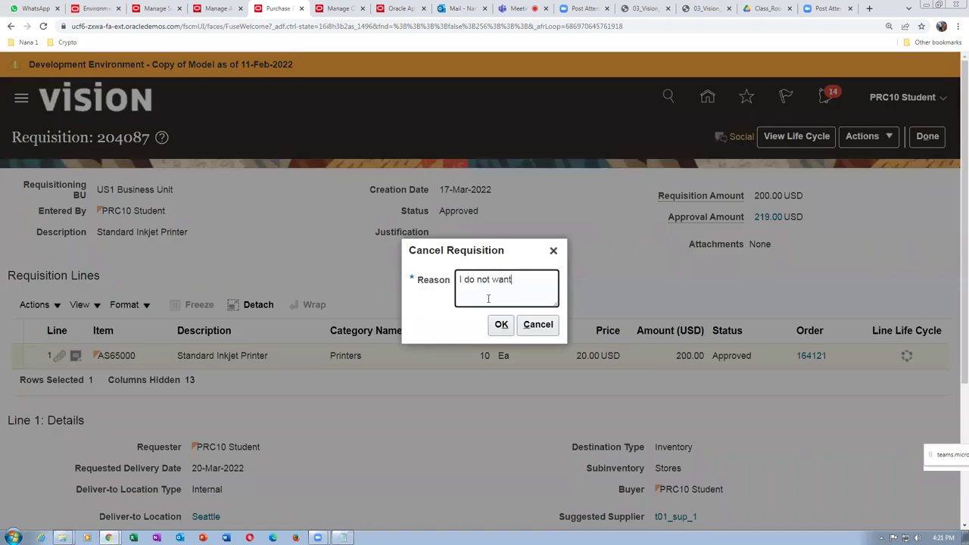
pyautogui.write(' it. Chee')
pyautogui.write('oo')
pyautogui.click(501, 325)
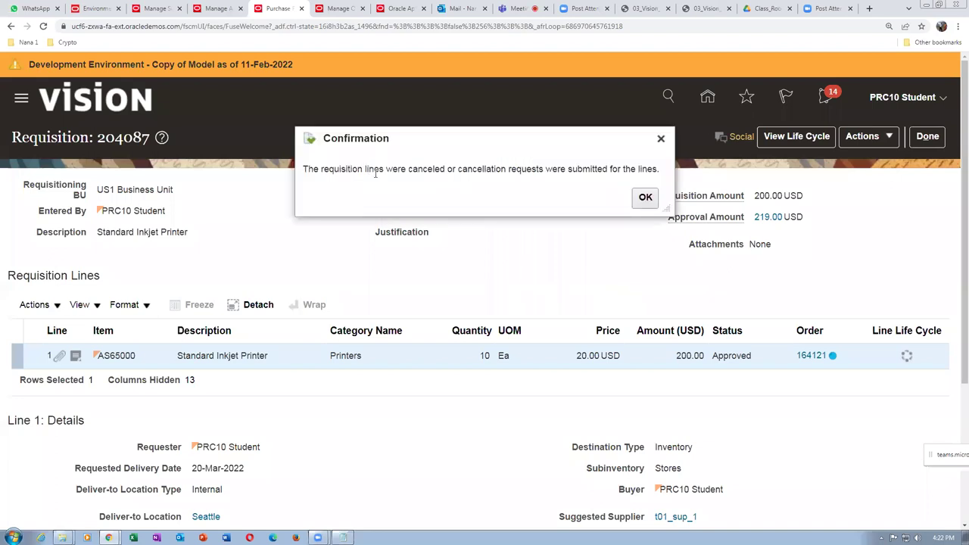
pyautogui.click(646, 199)
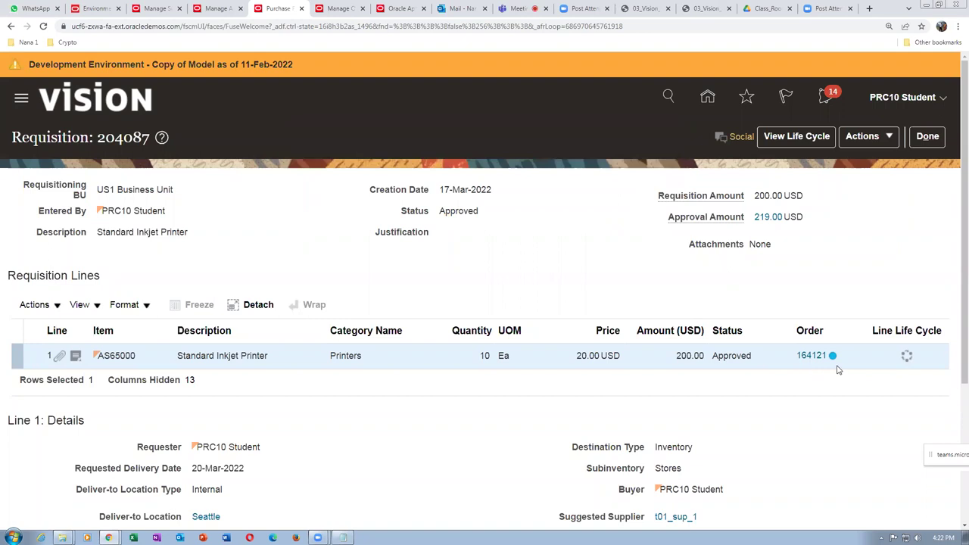
# Search the order headers in Manage Orders for the first purchase order, using its number noted in Notepad.
pyautogui.moveTo(833, 357)
pyautogui.click(811, 355)
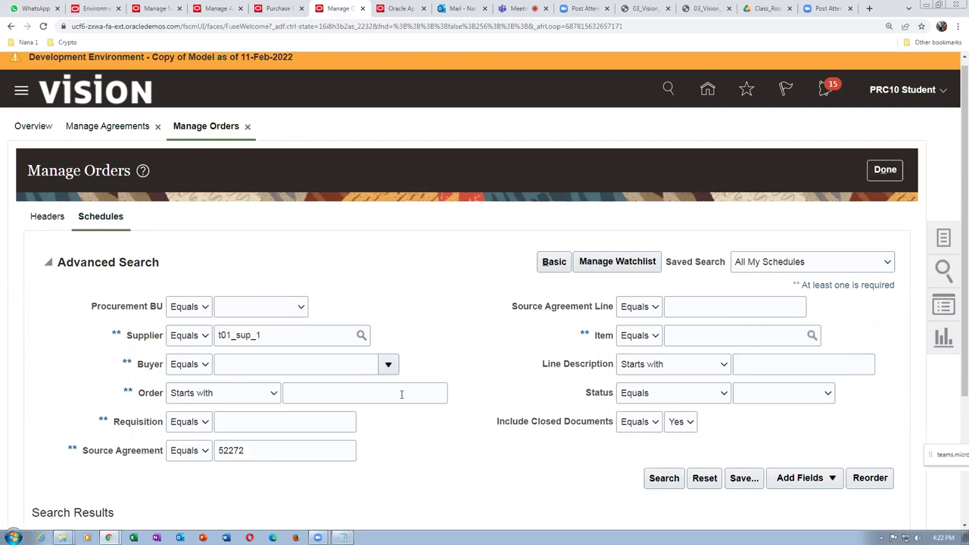
pyautogui.click(883, 173)
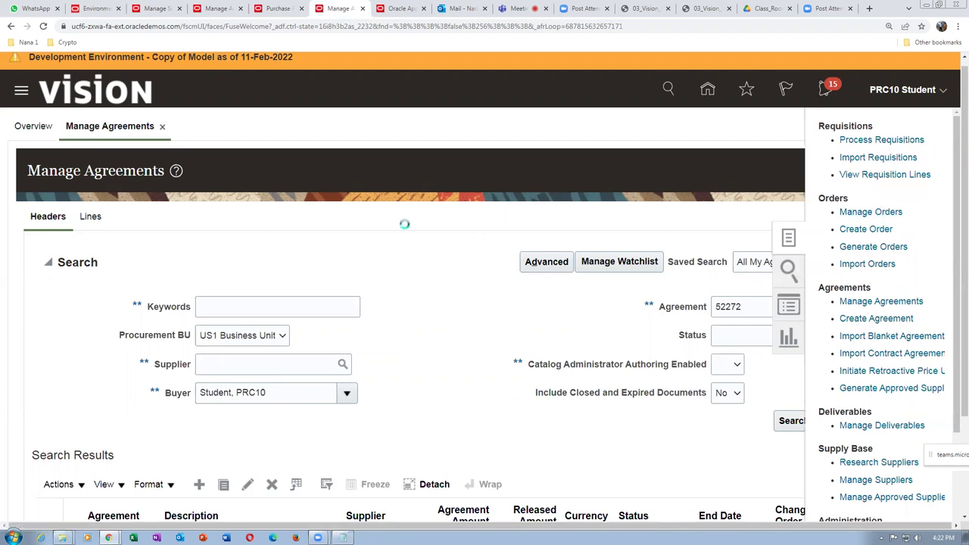
pyautogui.click(679, 308)
pyautogui.click(318, 538)
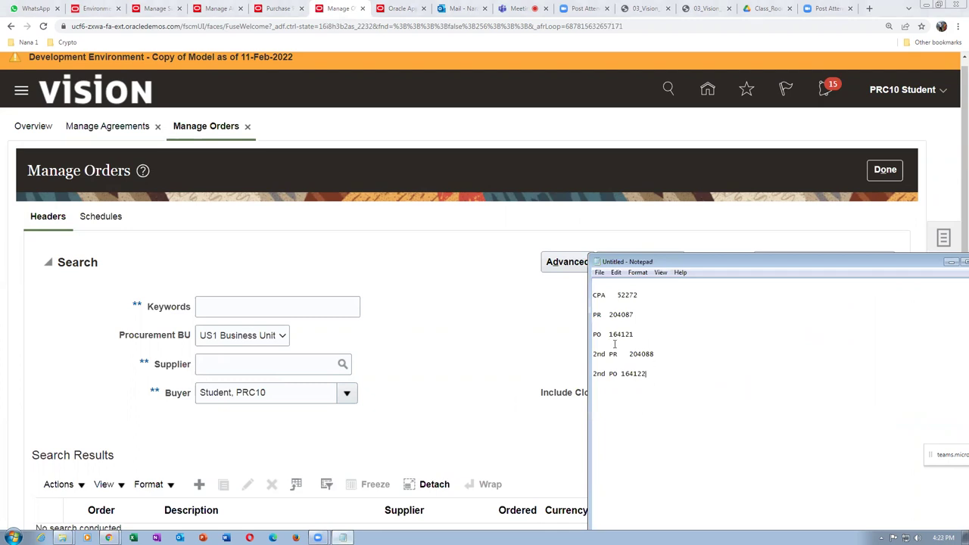
pyautogui.click(546, 333)
pyautogui.click(674, 308)
pyautogui.write('164121')
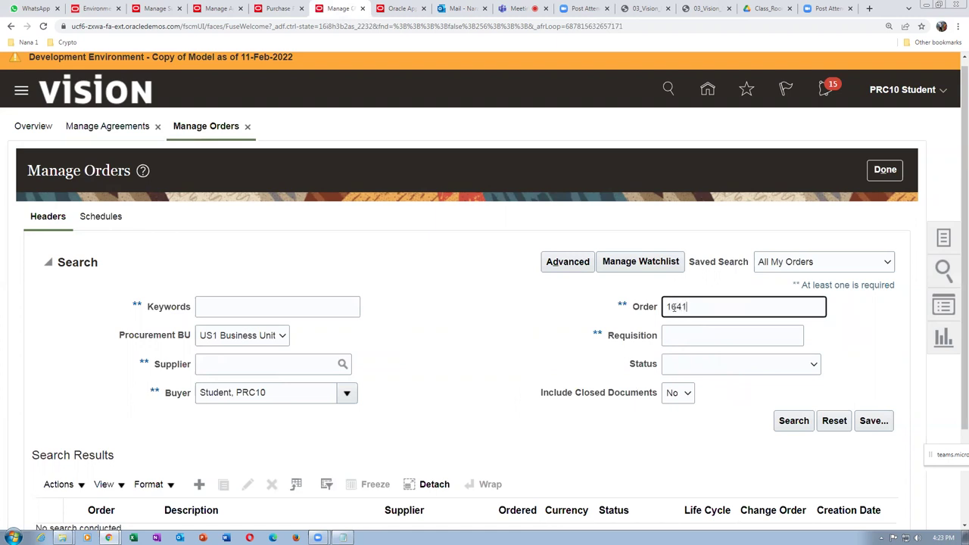
pyautogui.press('Tab')
pyautogui.click(804, 424)
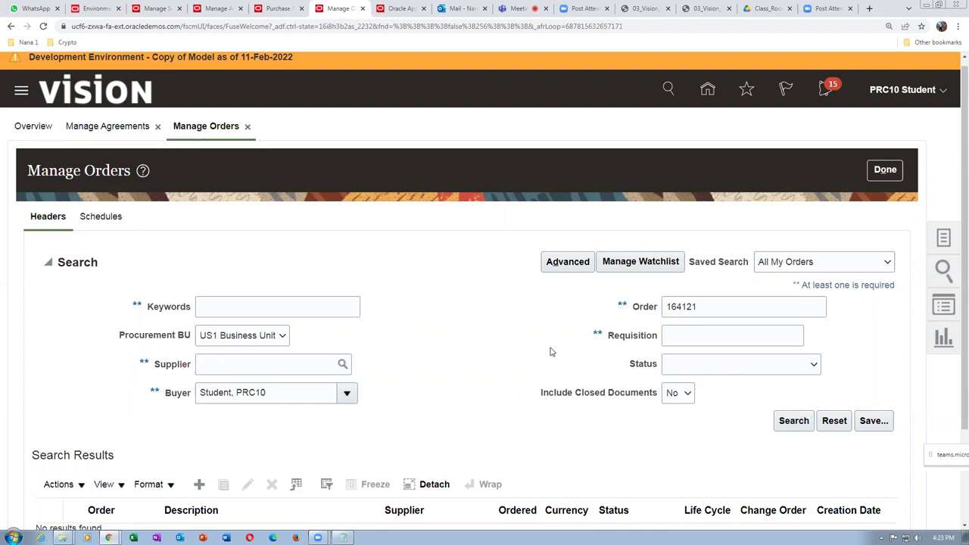
# Repeat the order header search and check the order number used as the criterion.
pyautogui.scroll(-2, 552, 353)
pyautogui.click(793, 322)
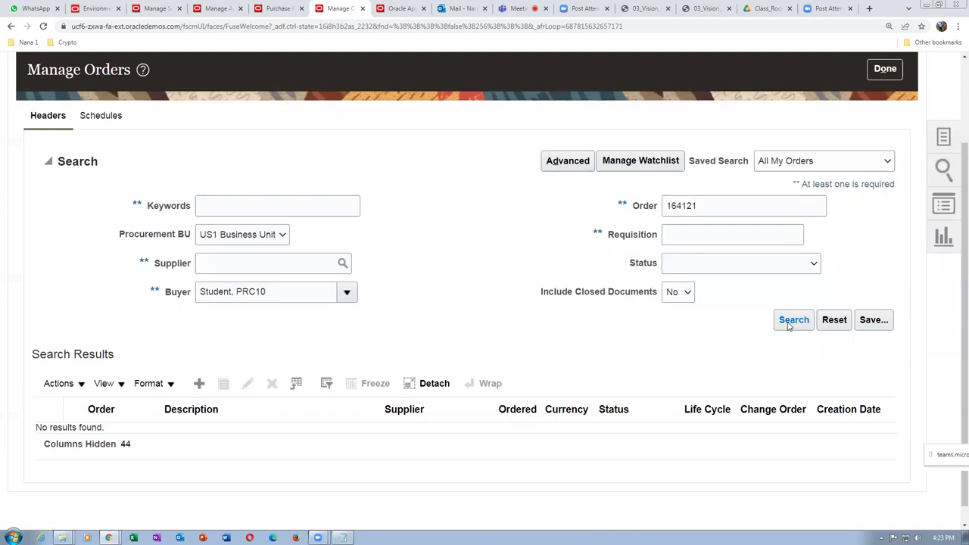
pyautogui.click(710, 206)
pyautogui.moveTo(710, 205); pyautogui.dragTo(659, 212)
pyautogui.click(484, 290)
pyautogui.scroll(1, 488, 331)
pyautogui.scroll(2, 488, 331)
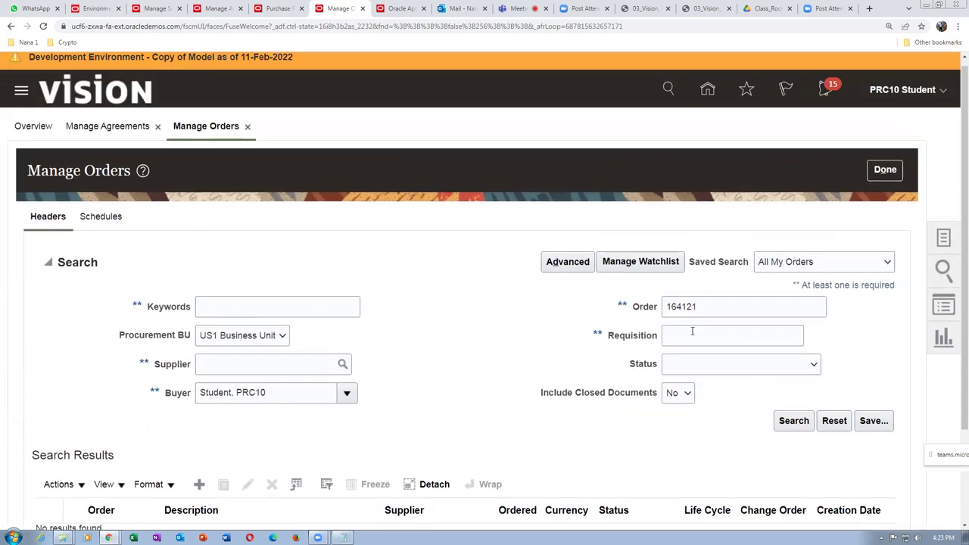
# Set Include Closed Documents to Yes, search for the order again and view its status details.
pyautogui.click(685, 395)
pyautogui.click(685, 426)
pyautogui.click(797, 423)
pyautogui.scroll(-1, 793, 425)
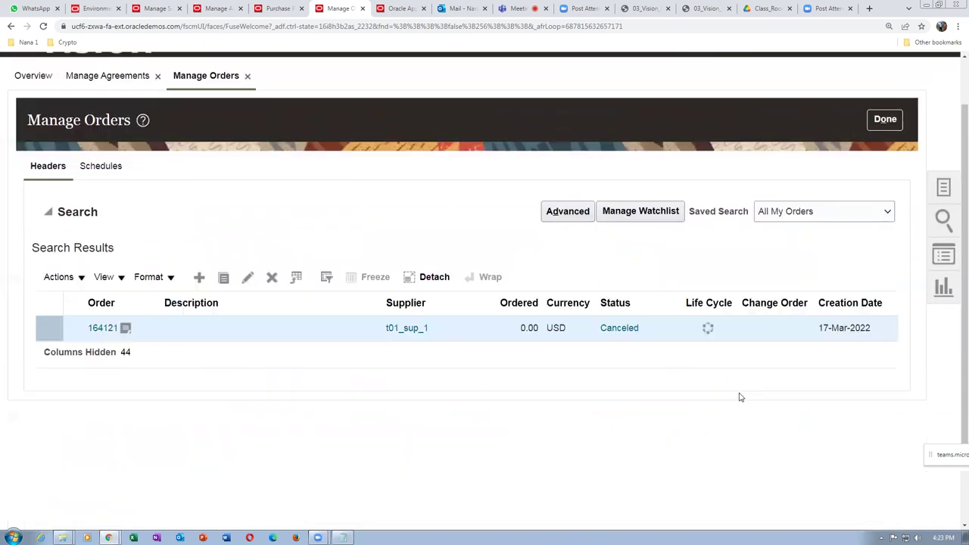
pyautogui.click(621, 330)
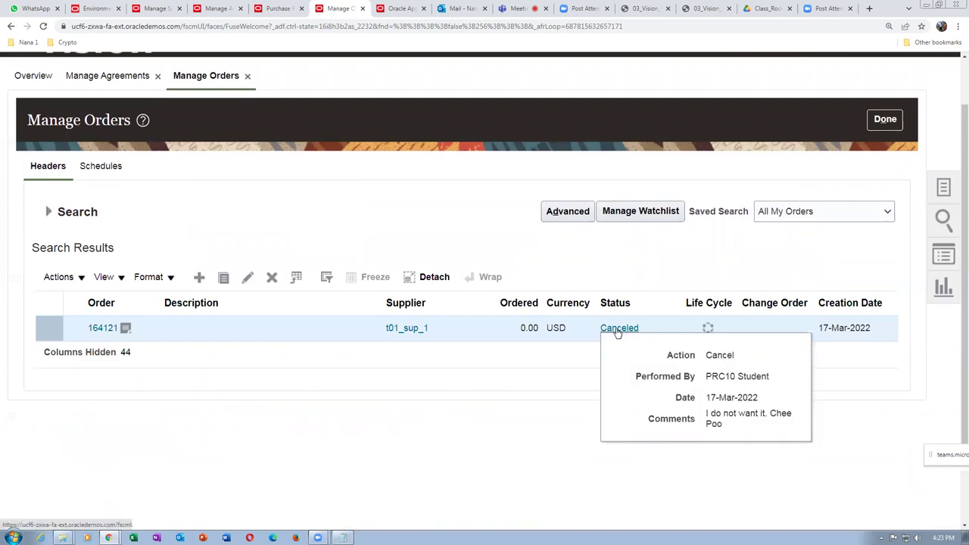
# Return to the Standard Inkjet Printer requisition, leave it, and reopen it from the recent requisitions.
pyautogui.click(276, 9)
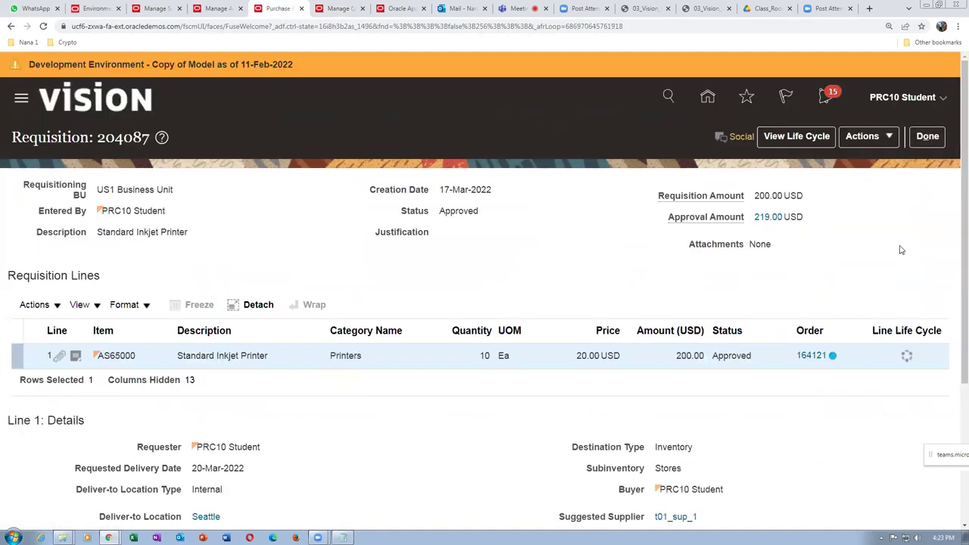
pyautogui.click(925, 138)
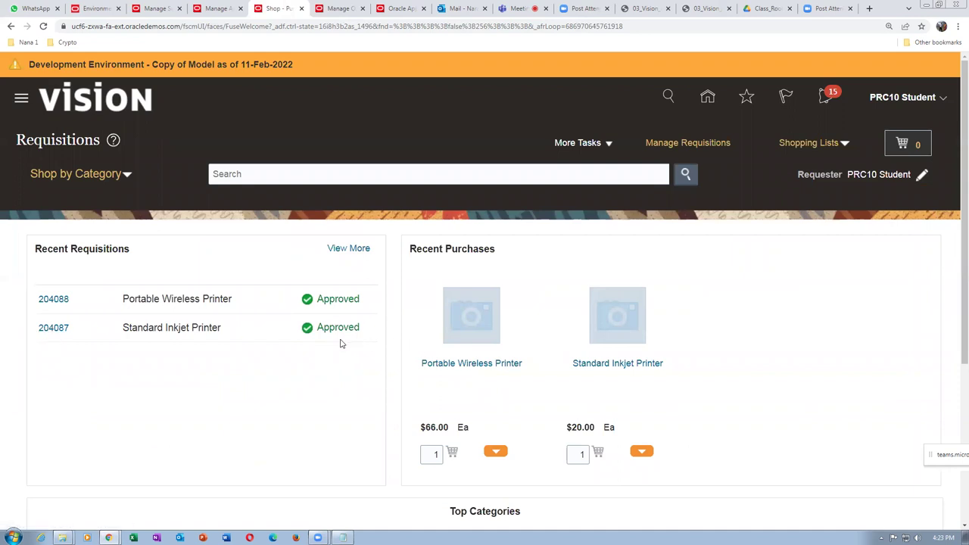
pyautogui.click(58, 327)
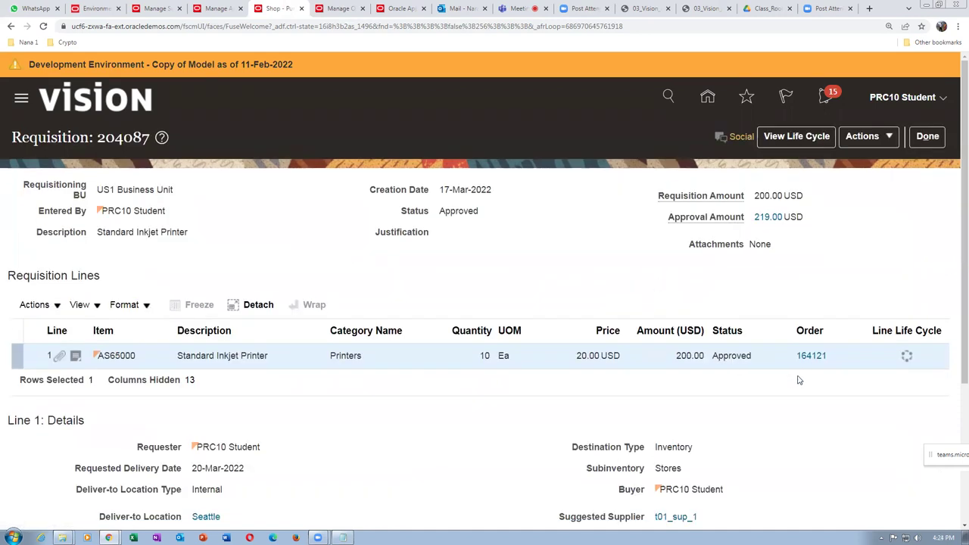
# Open the purchase order linked to the requisition line, check its status, and return to the requisition.
pyautogui.click(813, 359)
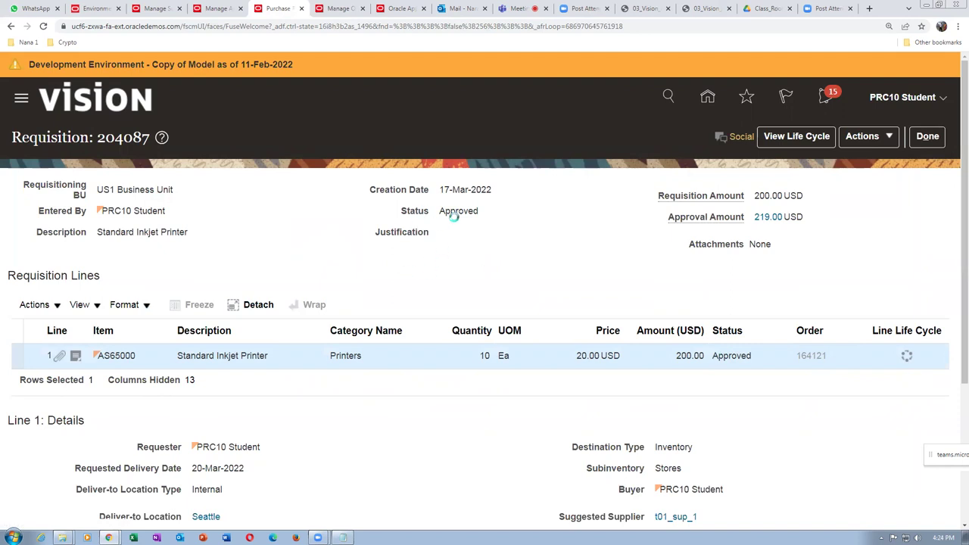
pyautogui.scroll(-3, 313, 329)
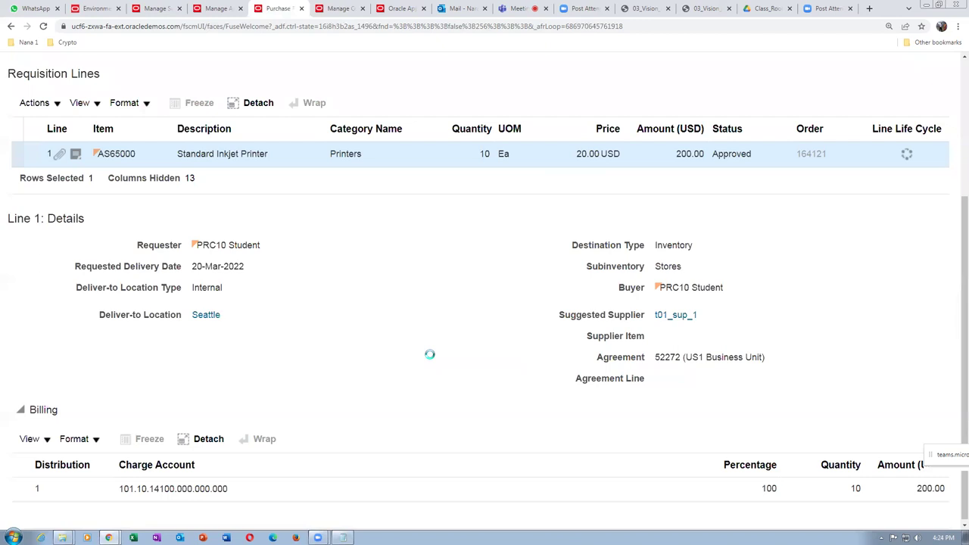
pyautogui.scroll(-1, 429, 356)
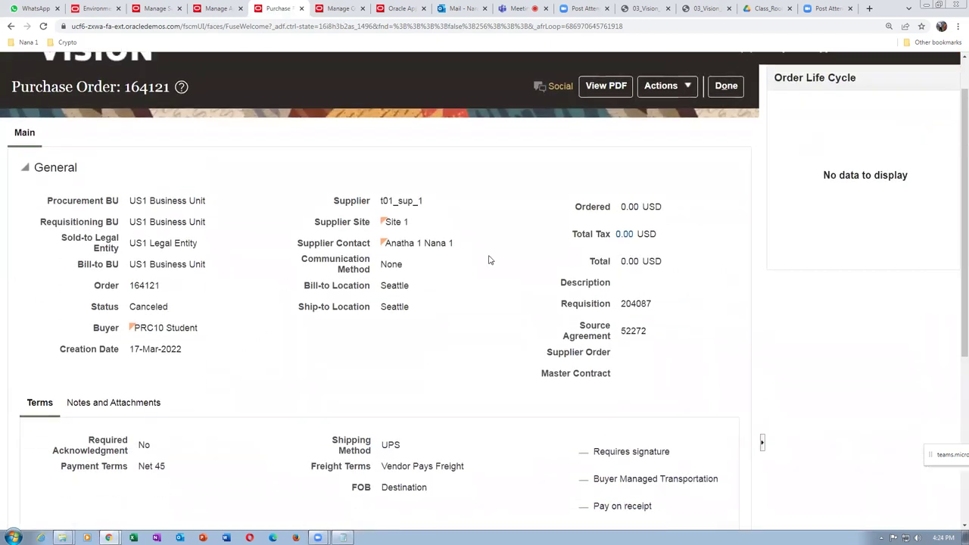
pyautogui.moveTo(143, 306); pyautogui.dragTo(158, 307)
pyautogui.click(230, 368)
pyautogui.click(725, 87)
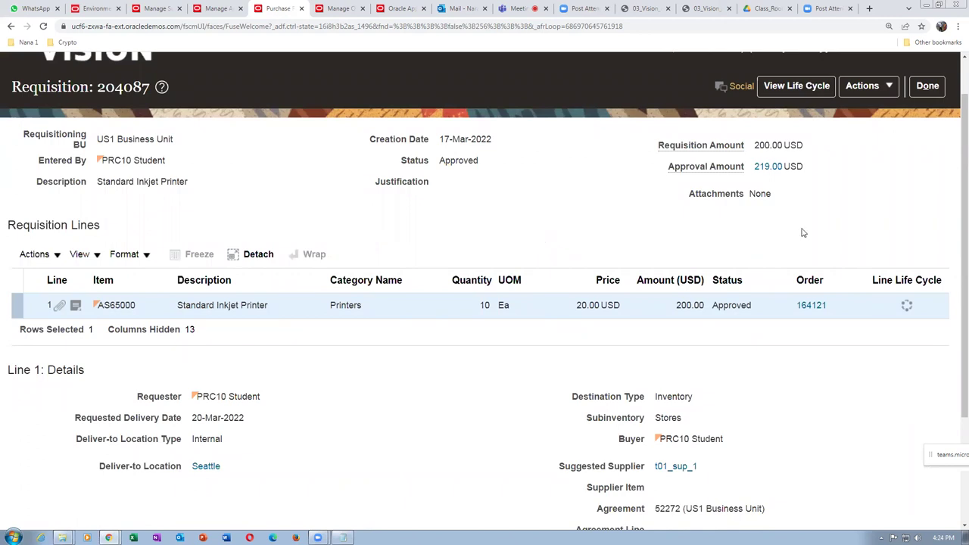
# View the requisition's document history and examine the additional information for the purchase order change.
pyautogui.moveTo(955, 219); pyautogui.dragTo(955, 305)
pyautogui.scroll(2, 955, 221)
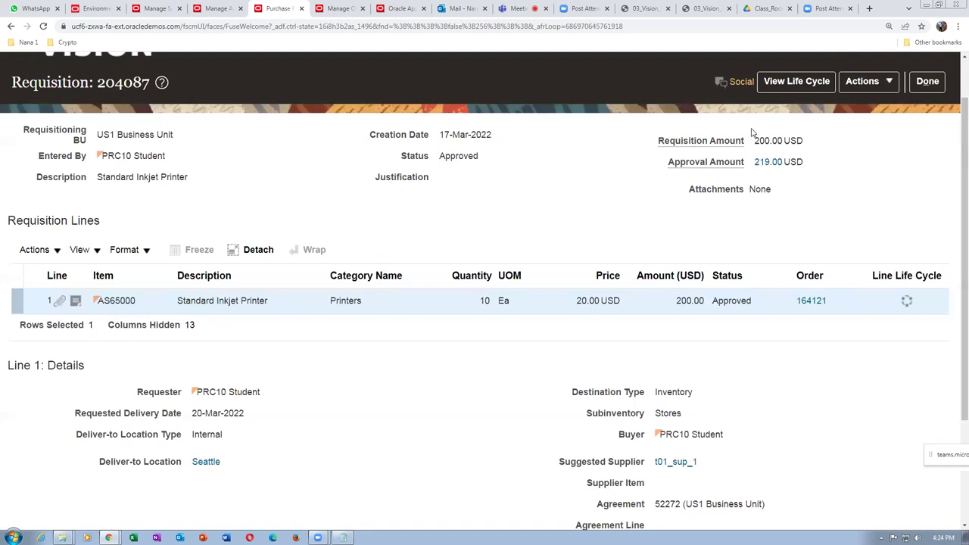
pyautogui.click(876, 84)
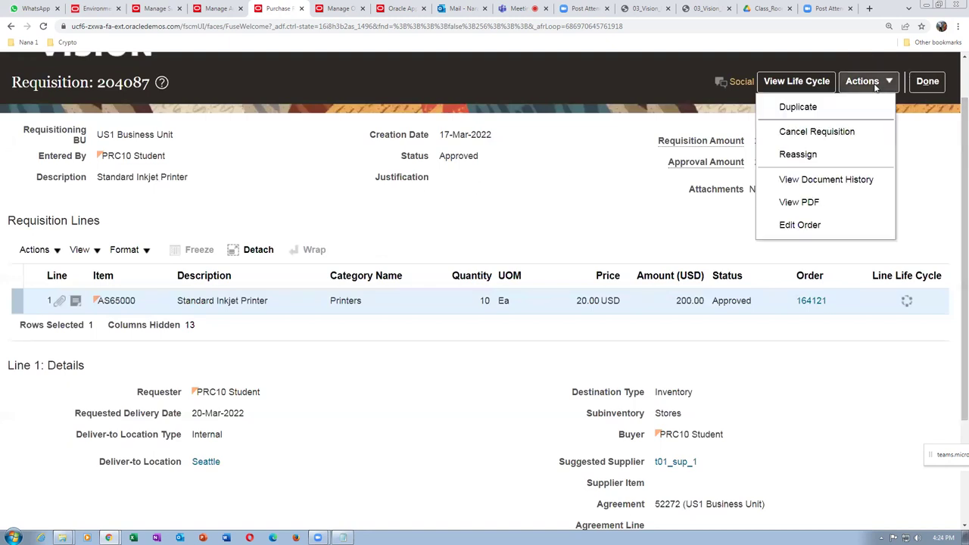
pyautogui.click(852, 183)
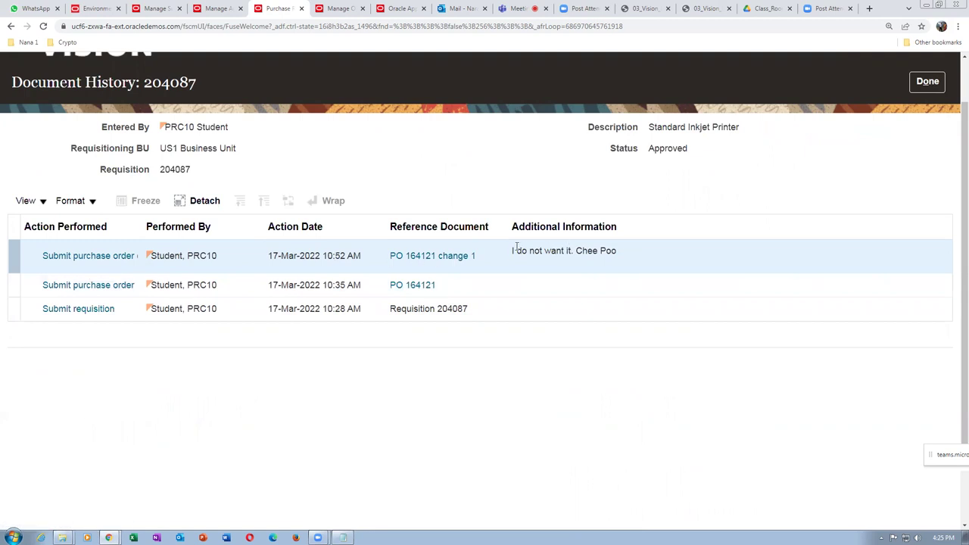
pyautogui.moveTo(514, 250); pyautogui.dragTo(588, 250)
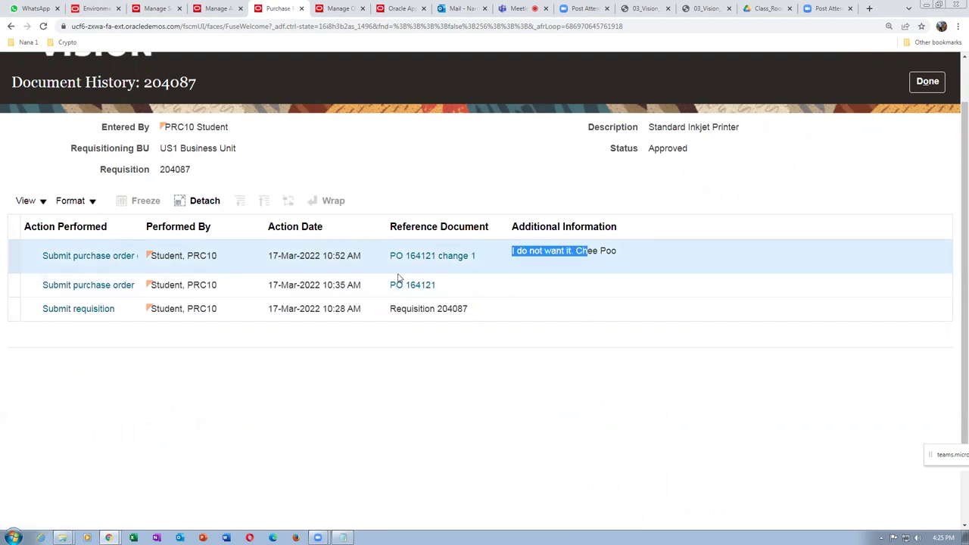
# Open the action details of the submitted purchase order change and try to view the Serial Terms Approval 3 participant's task details.
pyautogui.click(81, 259)
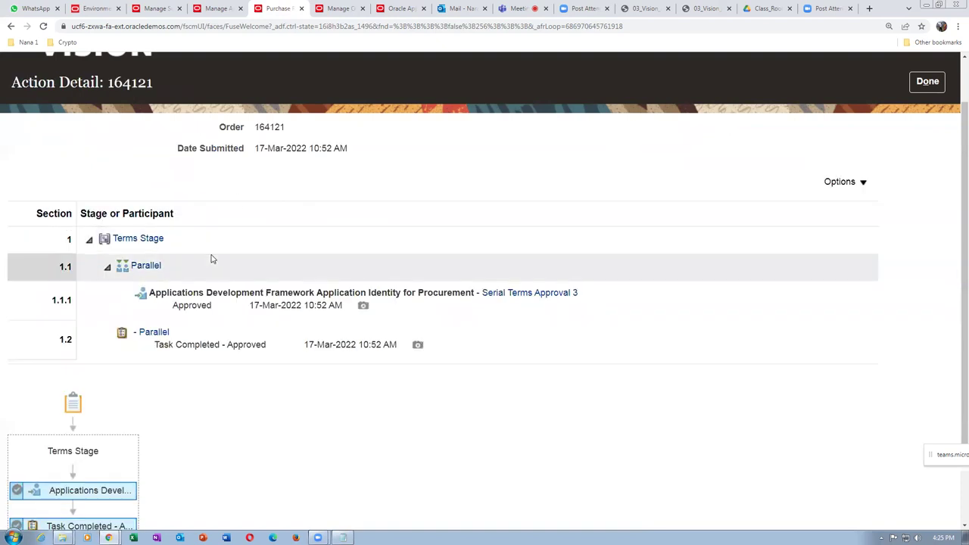
pyautogui.scroll(-1, 210, 258)
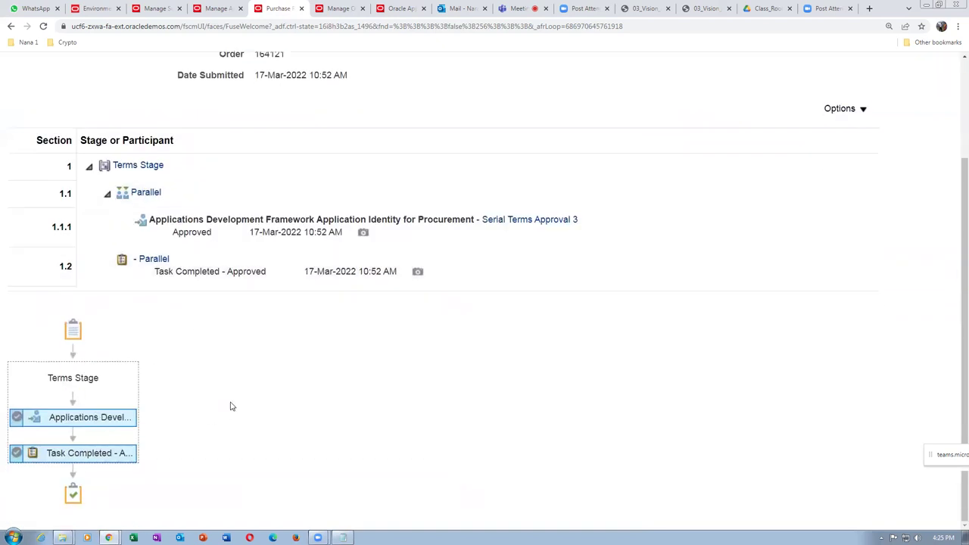
pyautogui.click(363, 234)
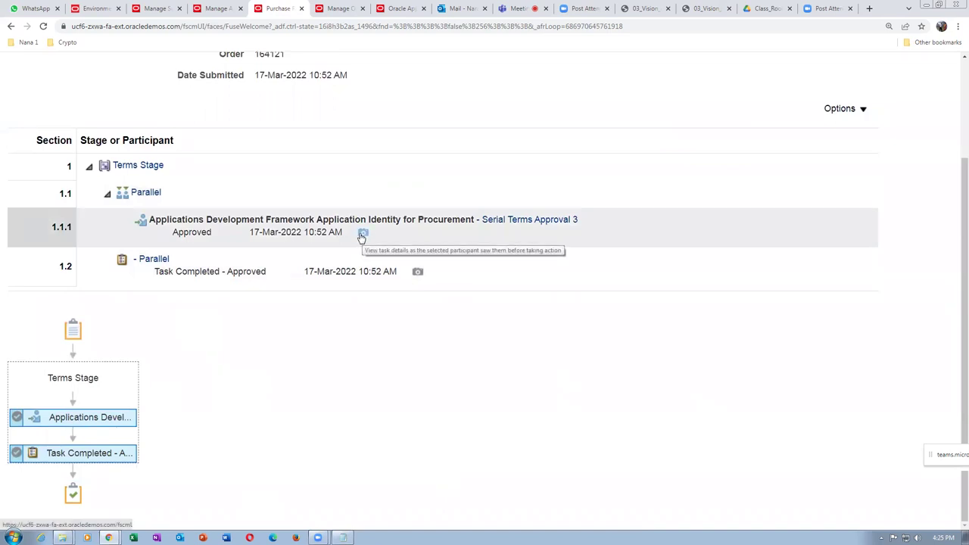
pyautogui.click(363, 236)
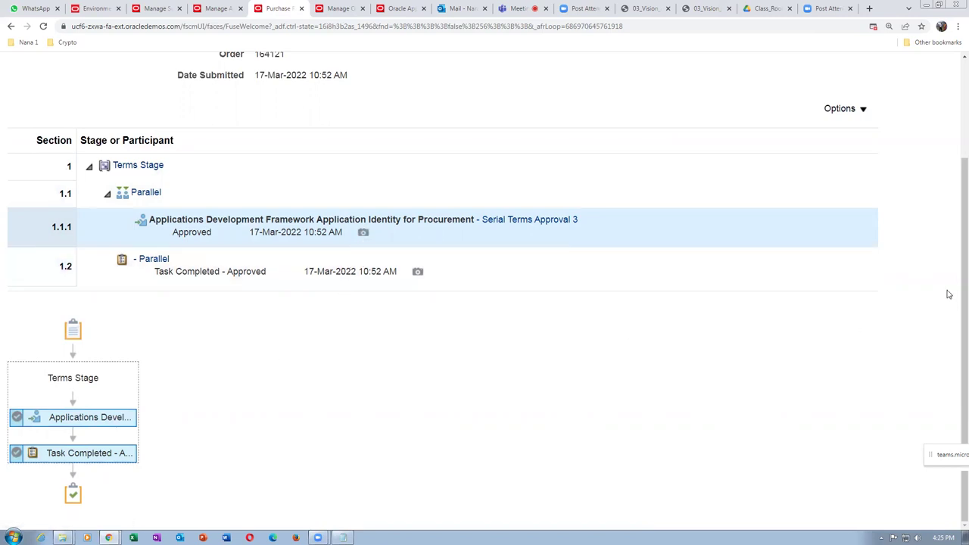
# Open the task details as the Serial Terms Approval 3 participant saw them and review the change order's approvals.
pyautogui.scroll(2, 952, 228)
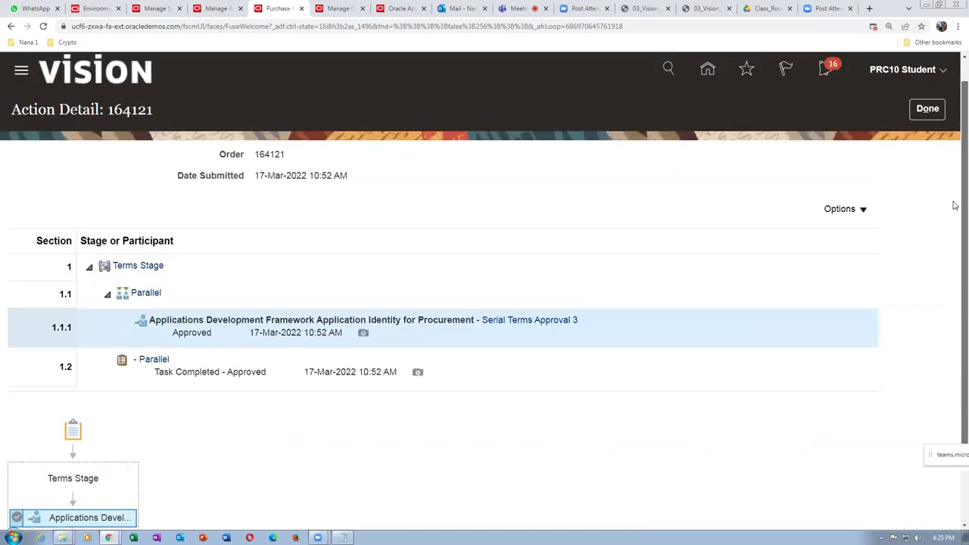
pyautogui.scroll(-1, 954, 241)
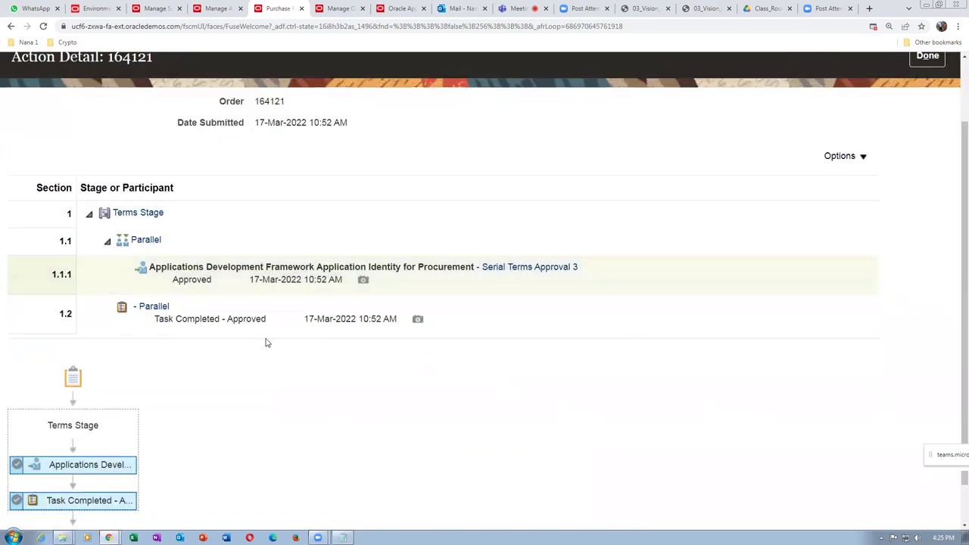
pyautogui.click(364, 280)
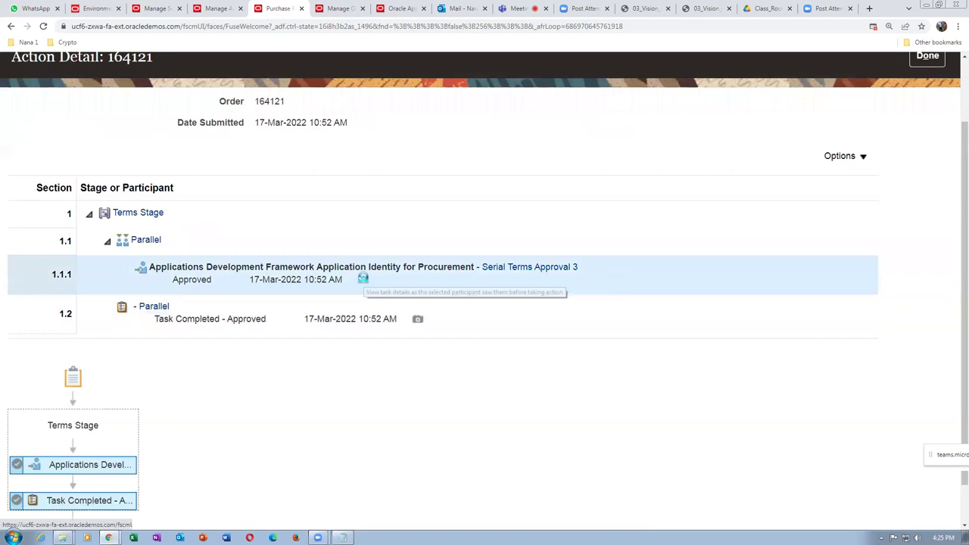
pyautogui.click(364, 281)
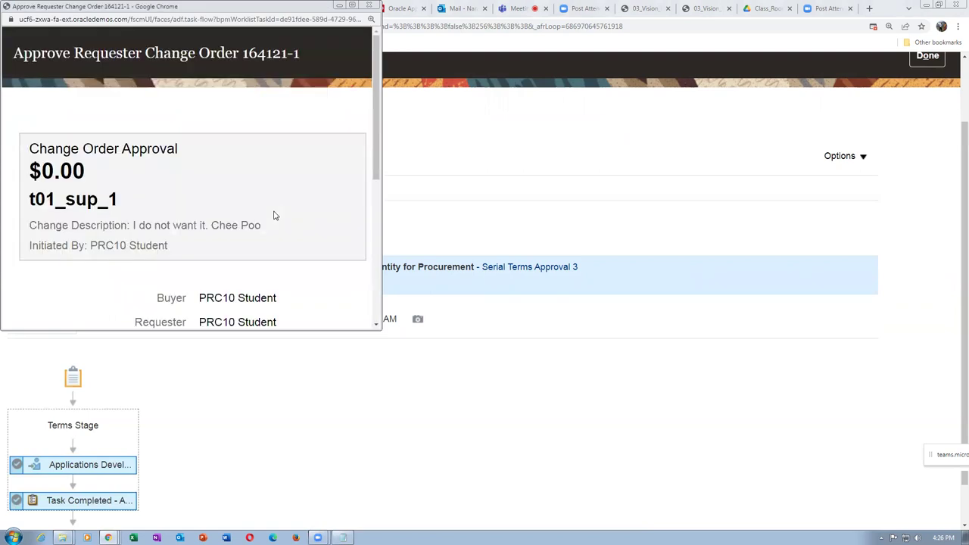
pyautogui.moveTo(374, 176); pyautogui.dragTo(403, 322)
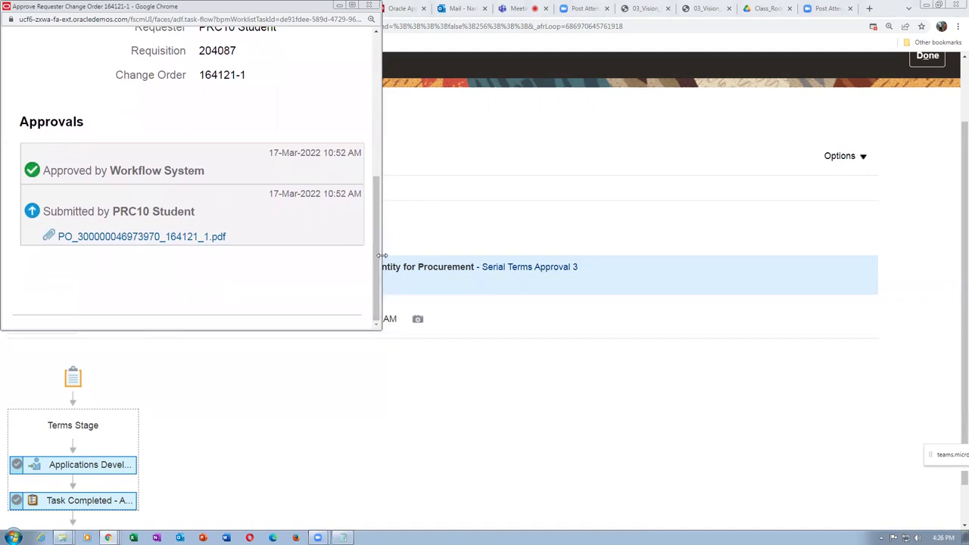
# Examine the change order's amount and change description in the approval task details, and close the details window.
pyautogui.moveTo(379, 261); pyautogui.dragTo(377, 135)
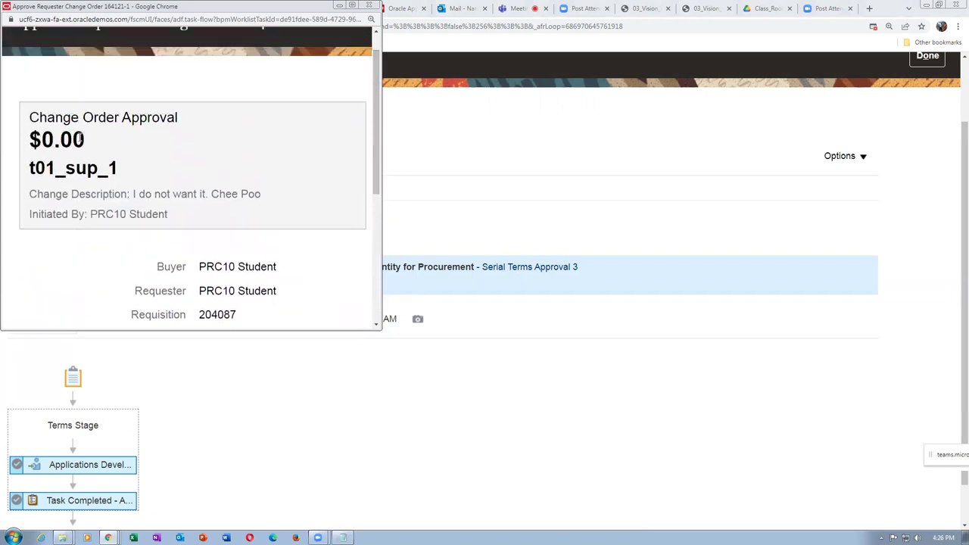
pyautogui.moveTo(31, 138); pyautogui.dragTo(87, 144)
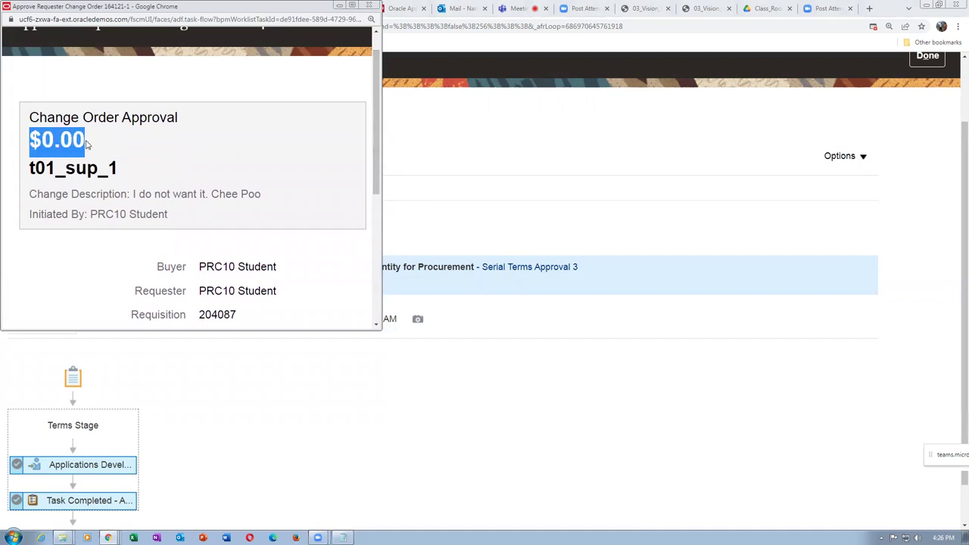
pyautogui.moveTo(134, 194); pyautogui.dragTo(268, 191)
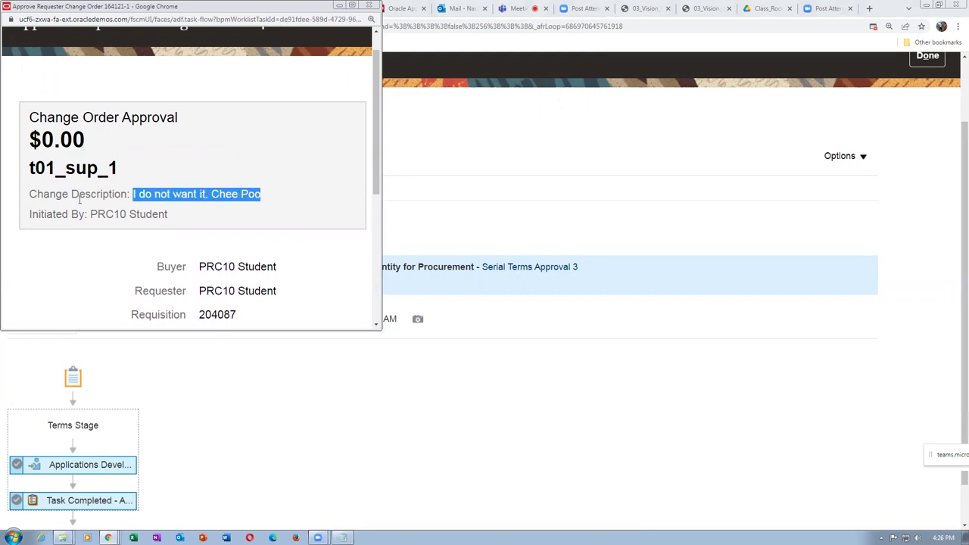
pyautogui.click(225, 228)
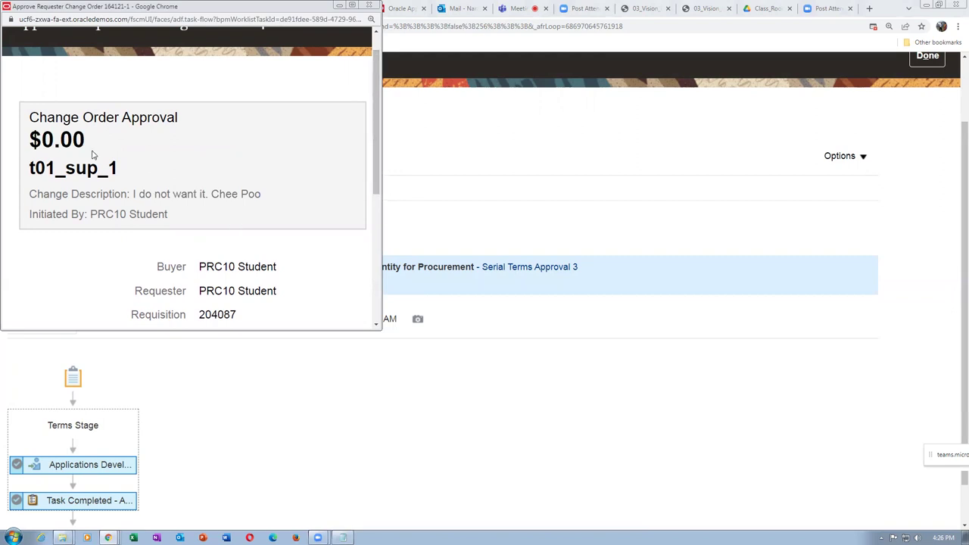
pyautogui.moveTo(30, 138); pyautogui.dragTo(61, 135)
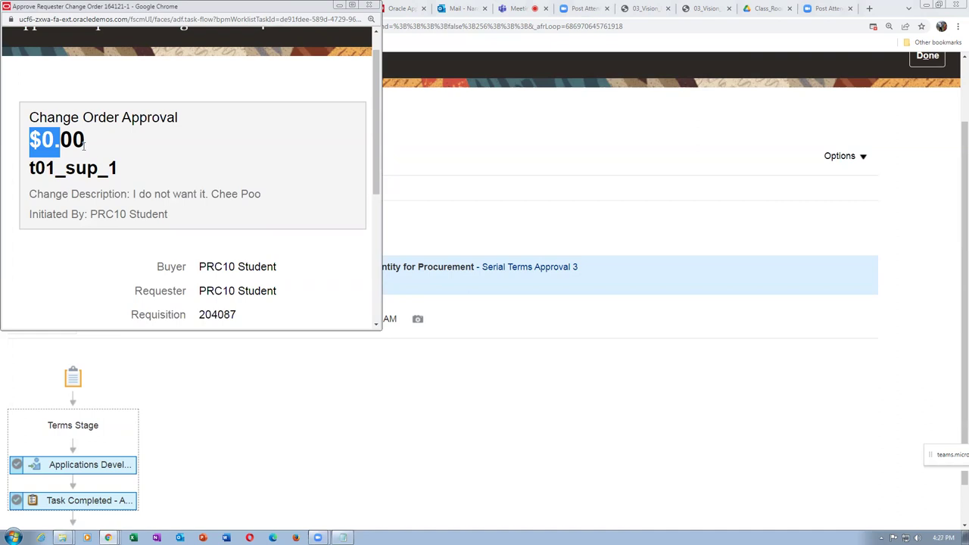
pyautogui.click(369, 6)
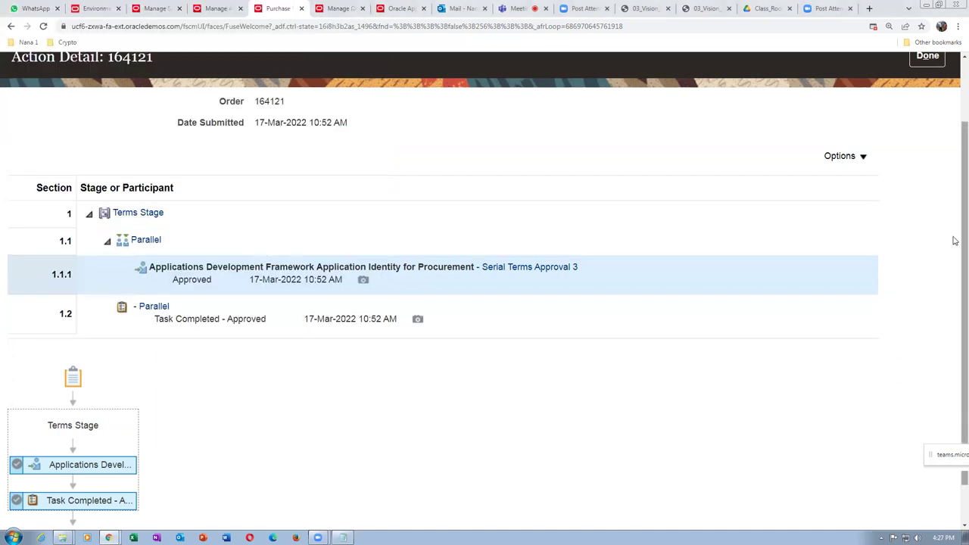
# Leave the action details and check the requisition's status in its document history.
pyautogui.scroll(1, 954, 240)
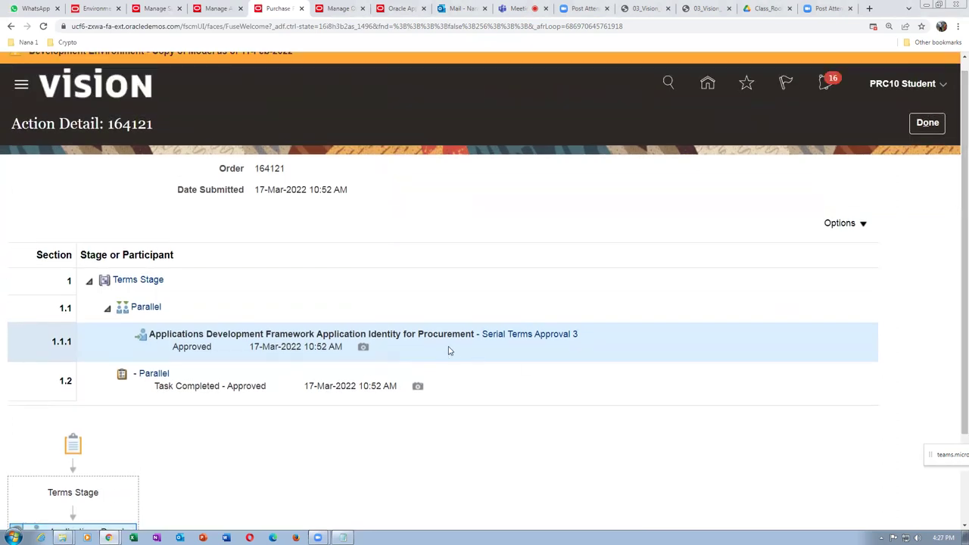
pyautogui.click(928, 123)
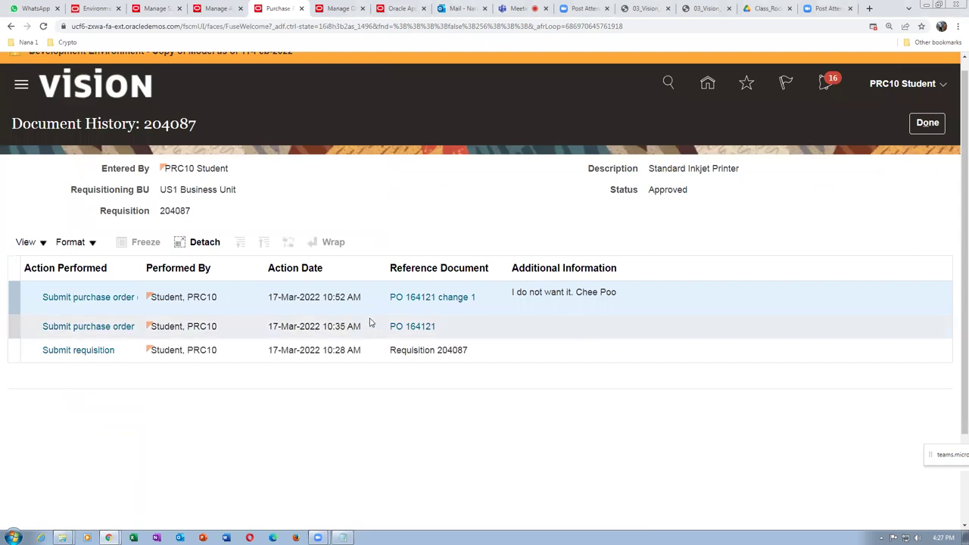
pyautogui.moveTo(652, 190); pyautogui.dragTo(683, 192)
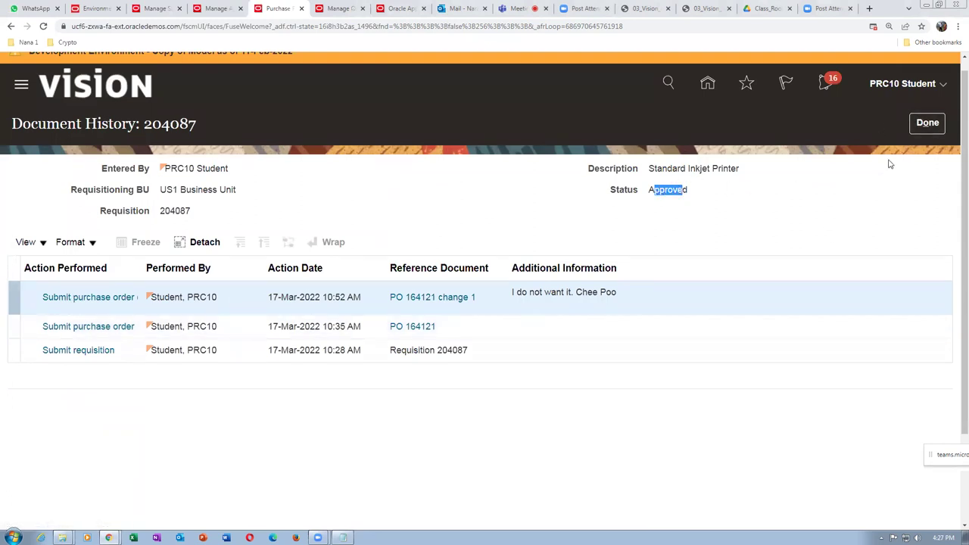
# Close the document history and review the requisition's header and line details.
pyautogui.click(927, 123)
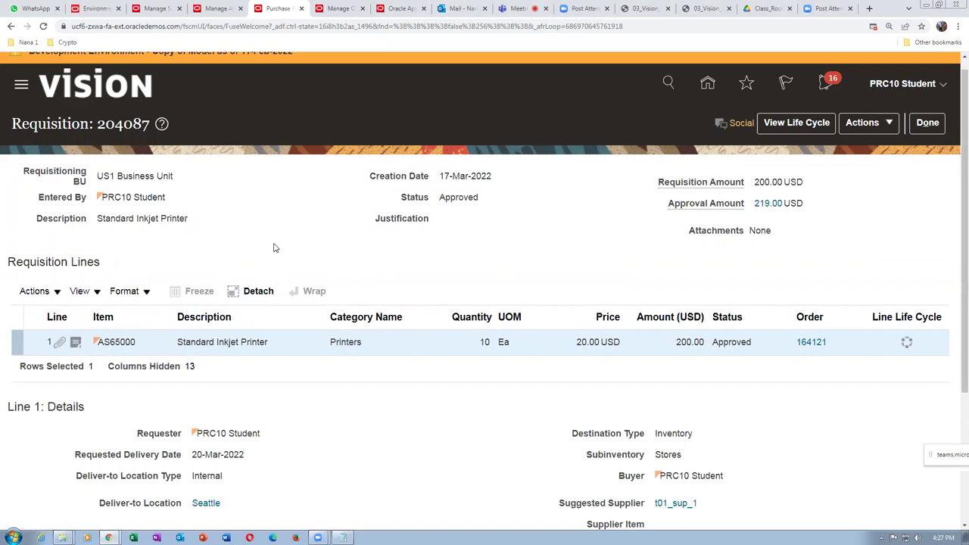
pyautogui.scroll(1, 955, 156)
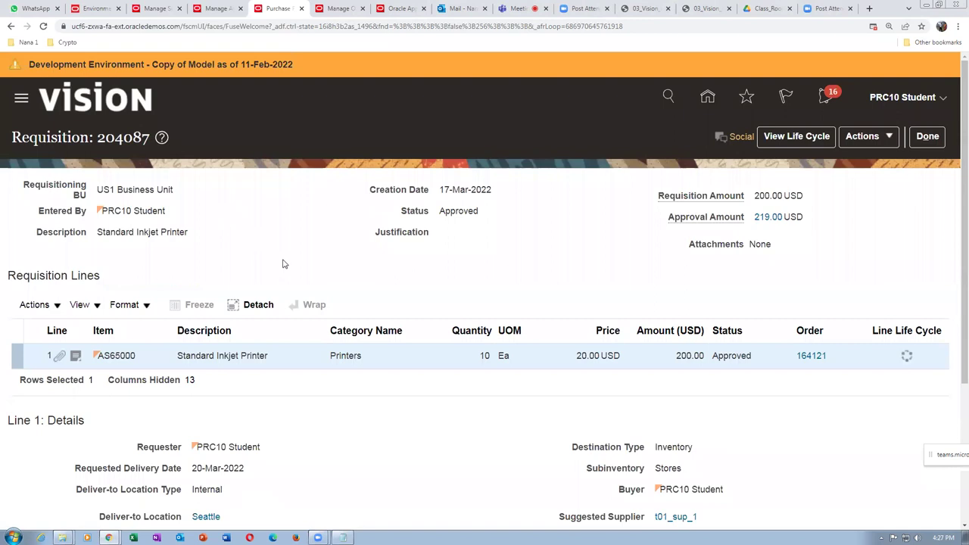
pyautogui.scroll(-1, 284, 264)
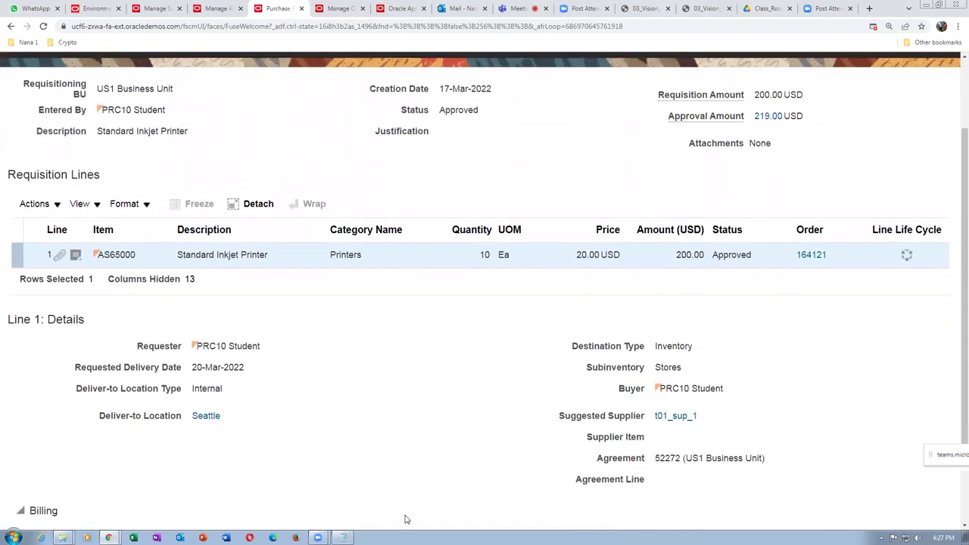